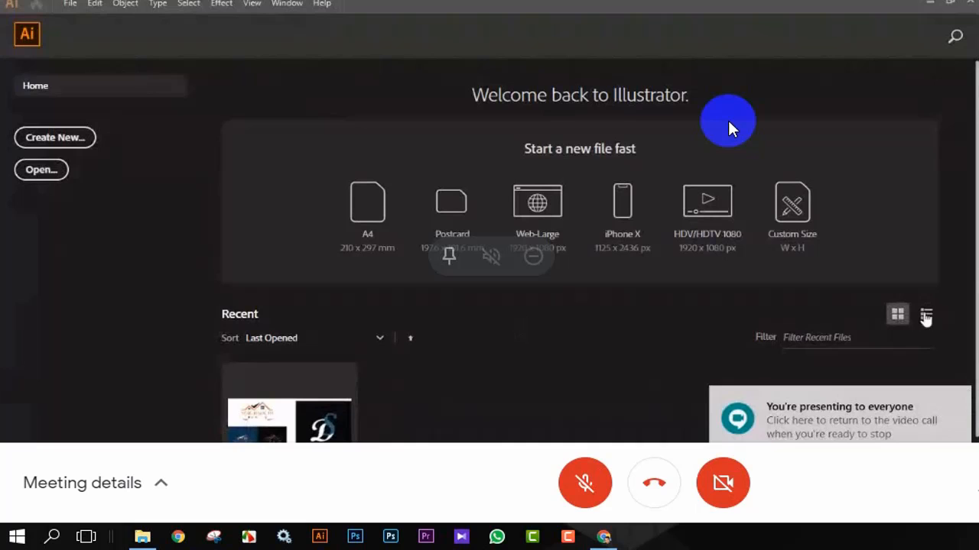
# Step: Show the recent files on the home screen as a list instead of thumbnails
pyautogui.click(927, 315)
pyautogui.click(898, 315)
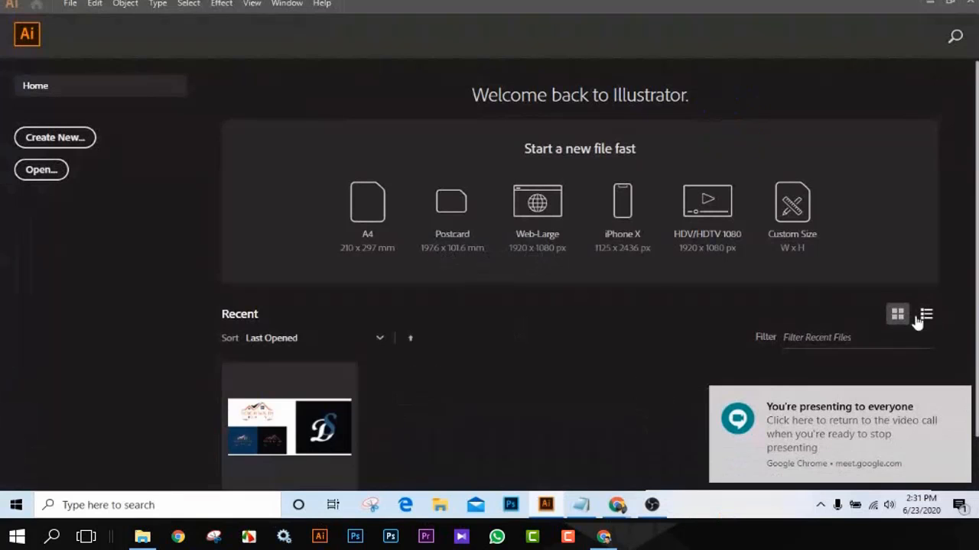
pyautogui.click(922, 317)
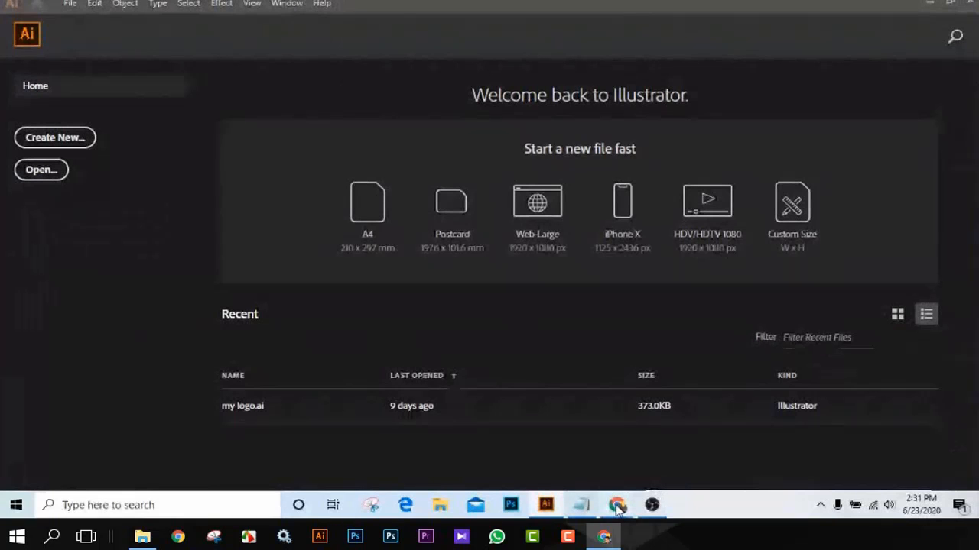
# Step: Switch to the Google Meet window in Chrome and discard the participant-list snip without saving it
pyautogui.moveTo(618, 508)
pyautogui.click(555, 445)
pyautogui.click(579, 282)
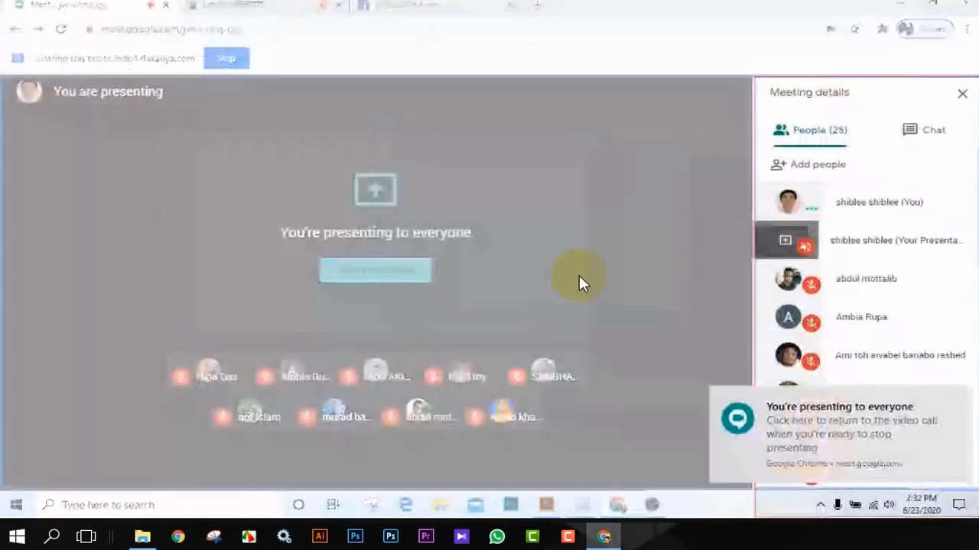
pyautogui.click(579, 280)
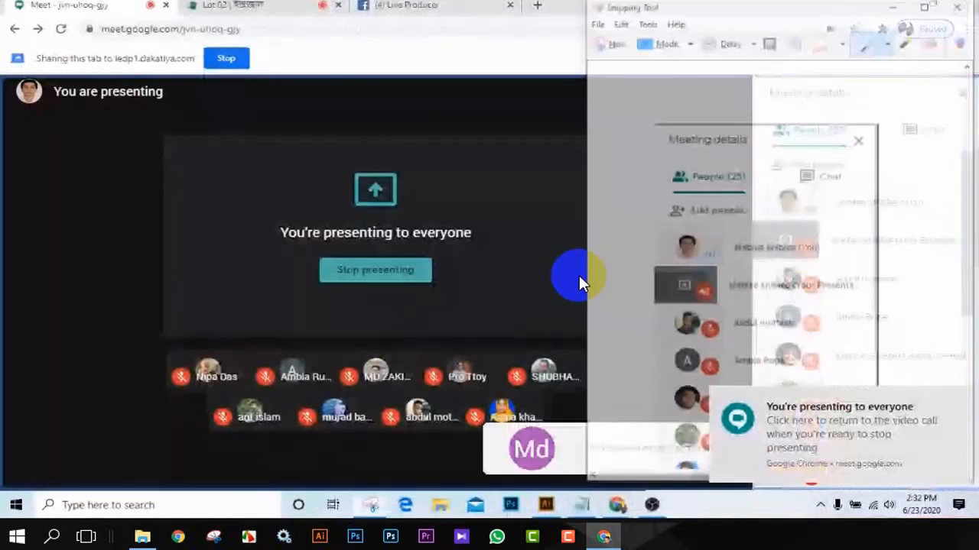
pyautogui.hotkey('alt', 'F4')
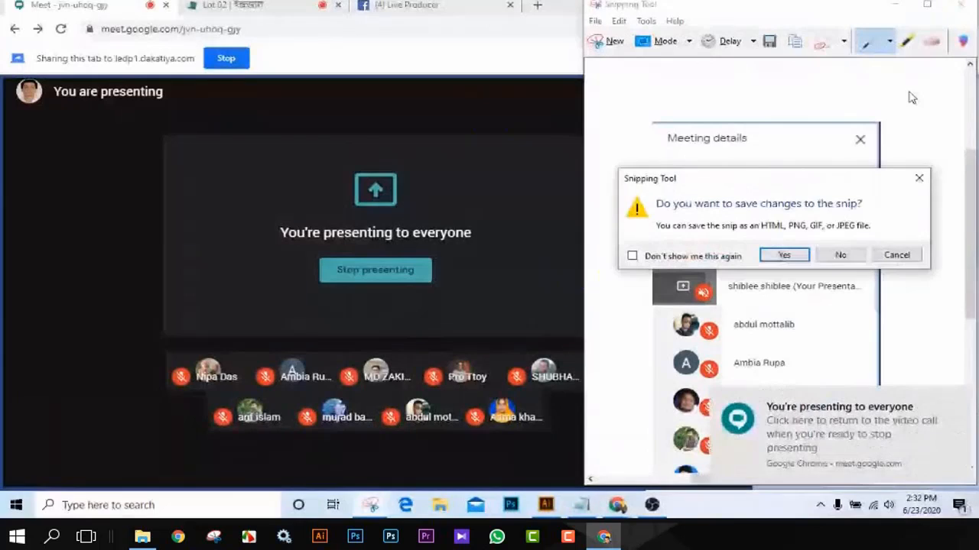
pyautogui.click(839, 257)
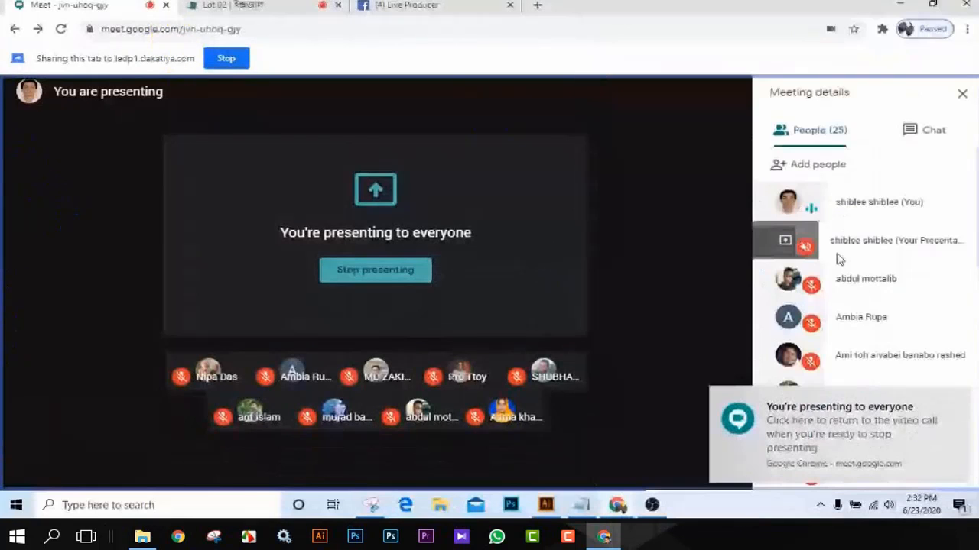
# Step: Open Snipping Tool and start a new snip at the corner of the Meet participant list
pyautogui.click(373, 505)
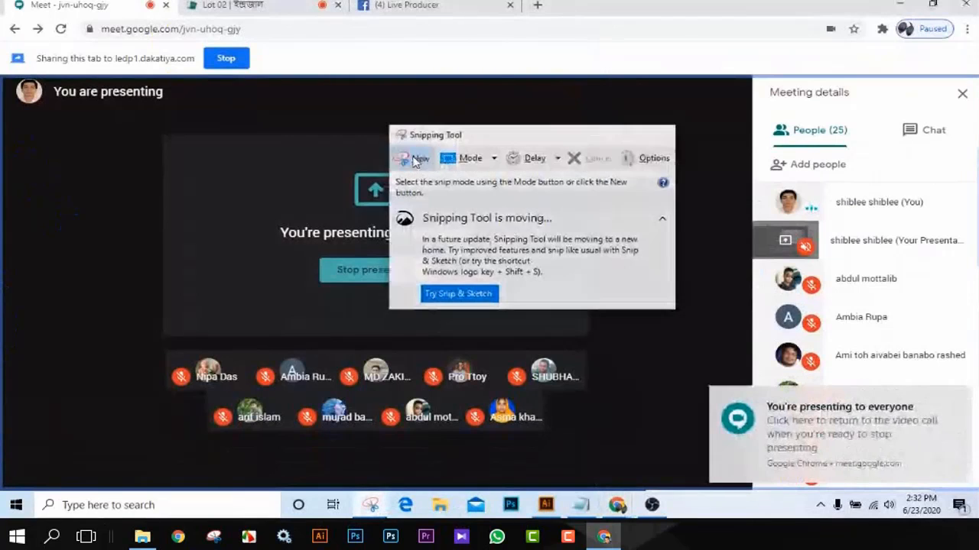
pyautogui.click(413, 158)
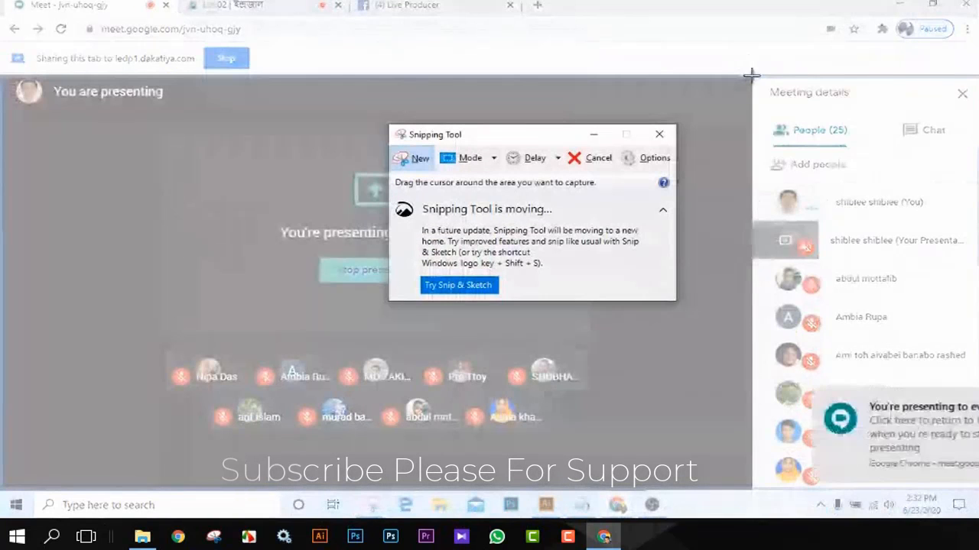
pyautogui.click(750, 74)
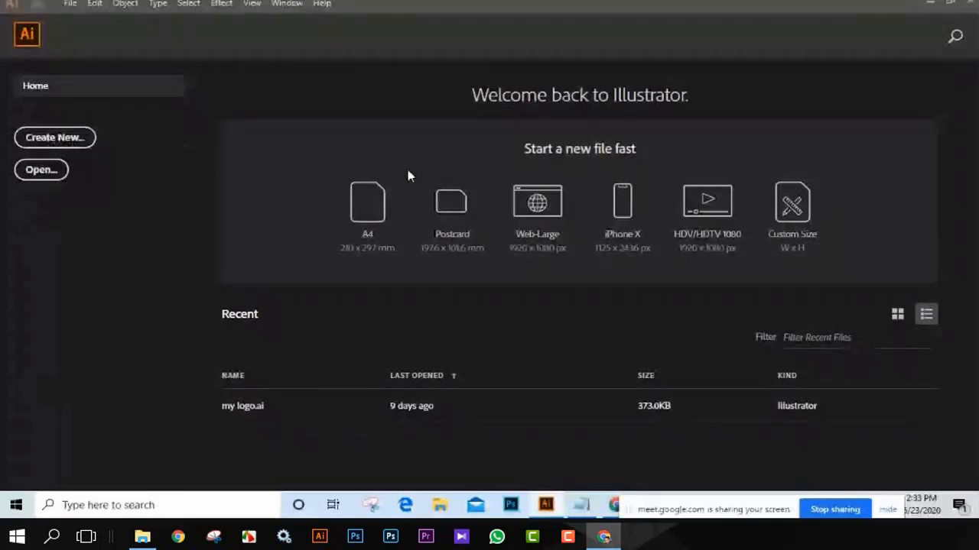
# Step: Start a new Illustrator document and replace its default title with the presenter's name
pyautogui.hotkey('ctrl', 'n')
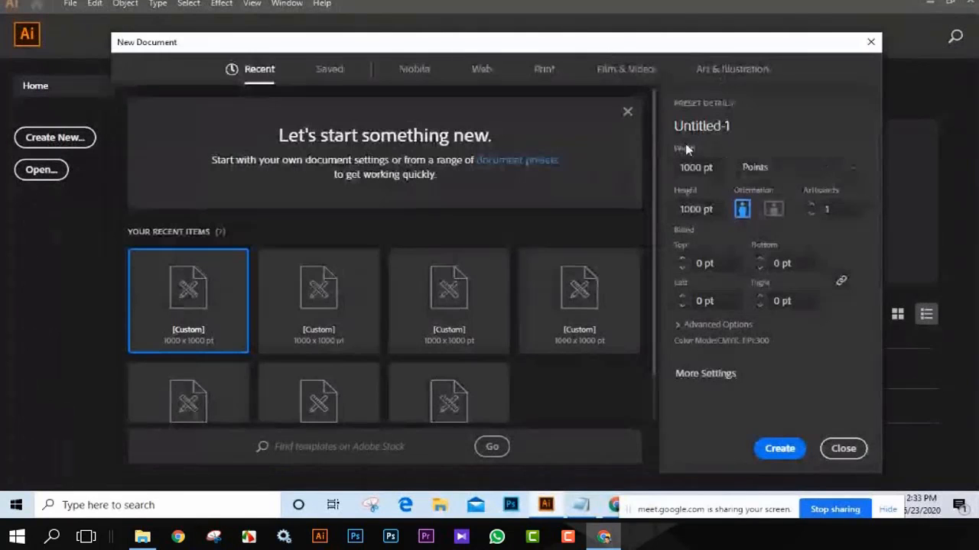
pyautogui.click(756, 126)
pyautogui.doubleClick(757, 126)
pyautogui.press('BackSpace')
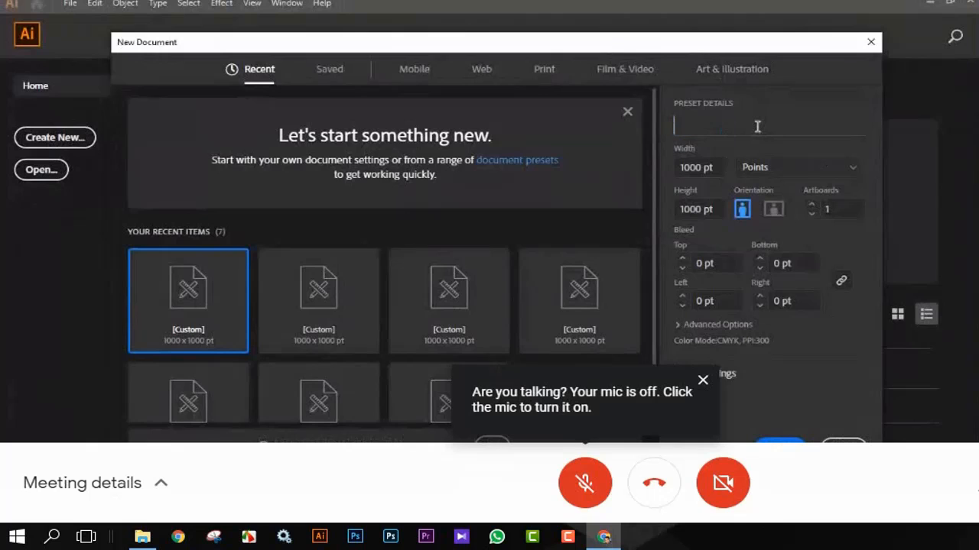
pyautogui.write('SHIBLEE')
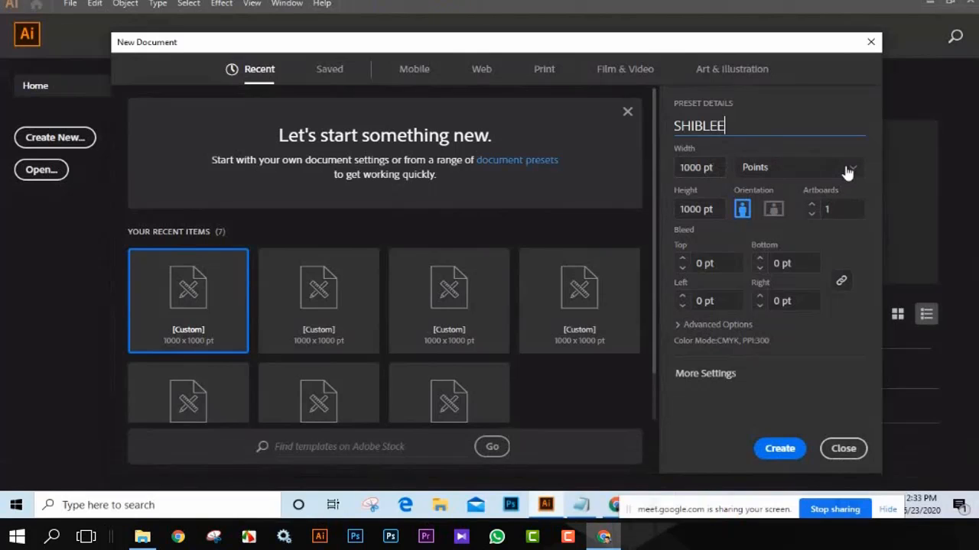
# Step: Look at the measurement units available for the new document and dismiss the audio device prompt
pyautogui.click(847, 169)
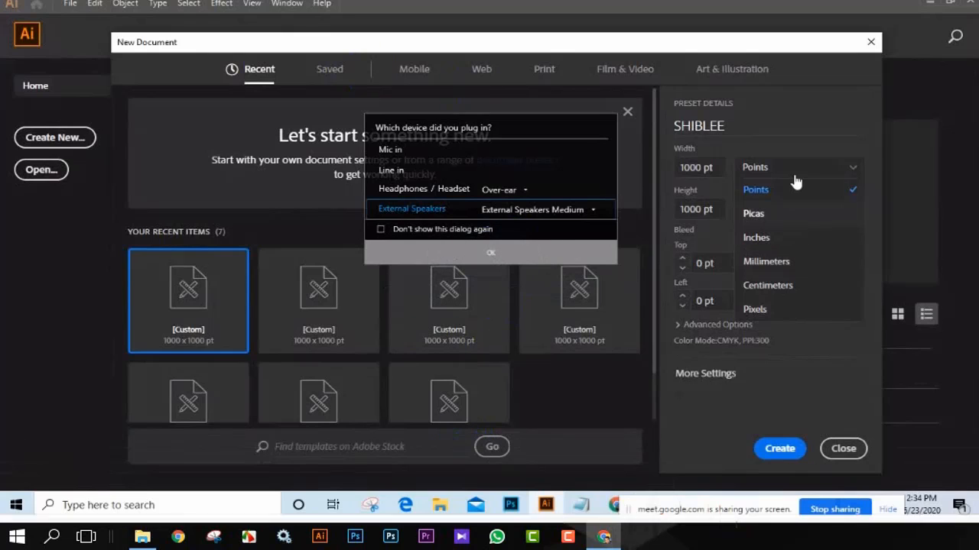
pyautogui.click(500, 256)
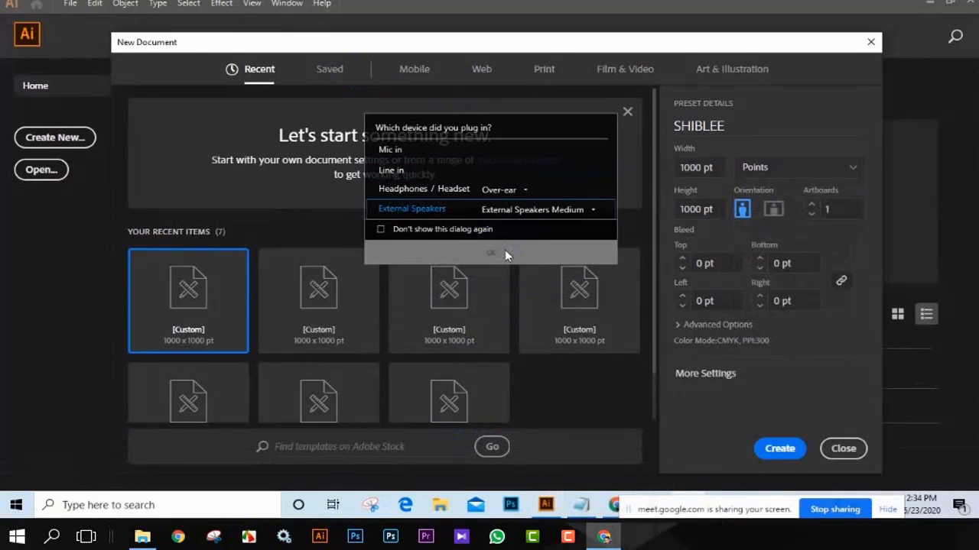
pyautogui.click(504, 251)
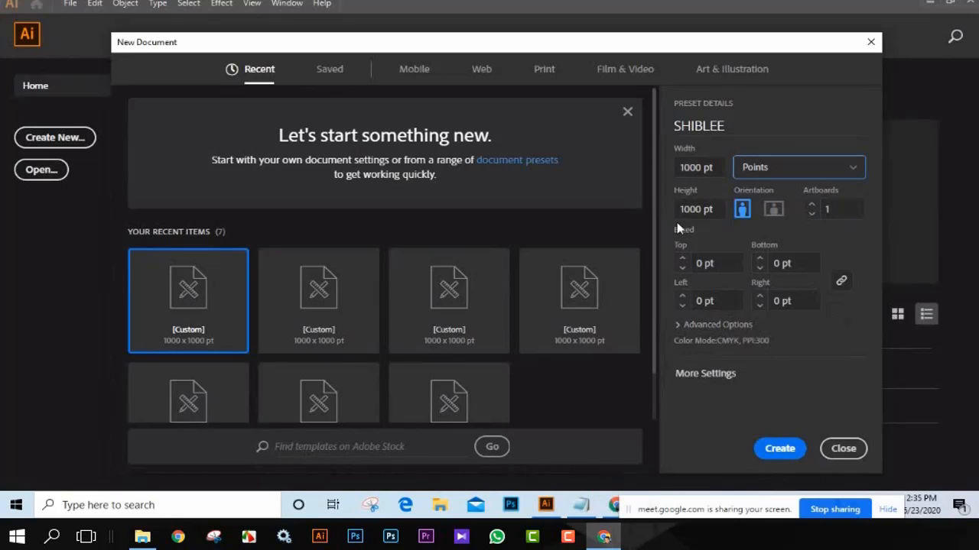
# Step: Expand the new document's advanced options and examine the choices for Color Mode, Raster Effects and Preview Mode
pyautogui.click(717, 325)
pyautogui.scroll(-2, 696, 325)
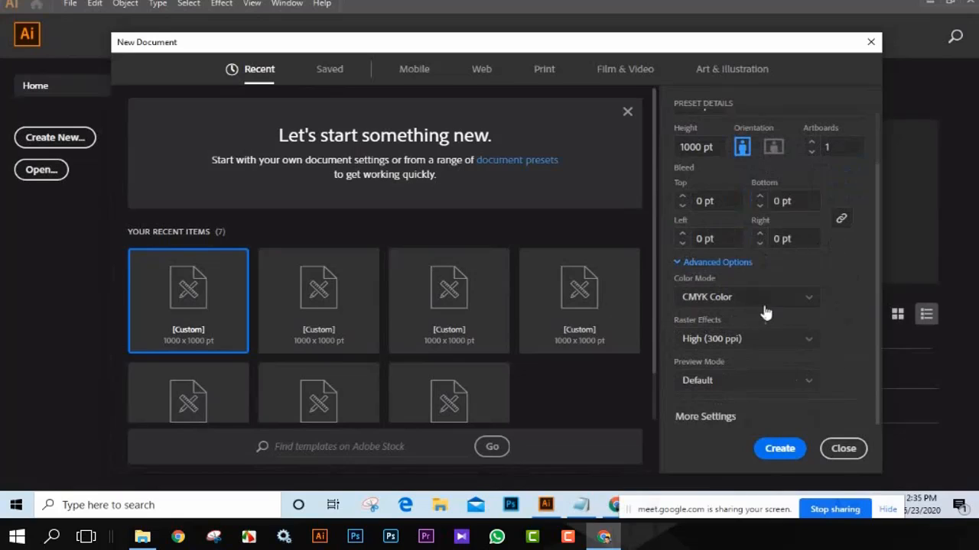
pyautogui.click(811, 302)
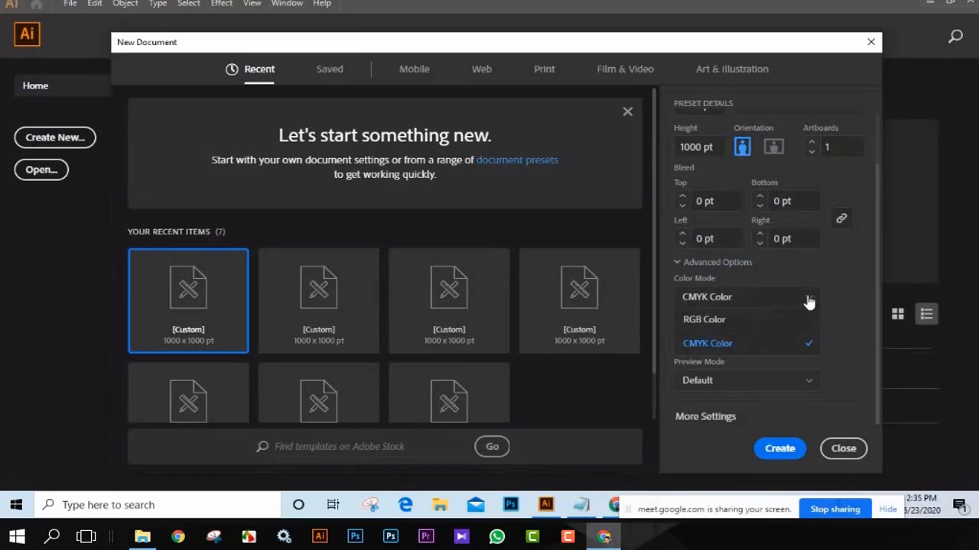
pyautogui.click(811, 301)
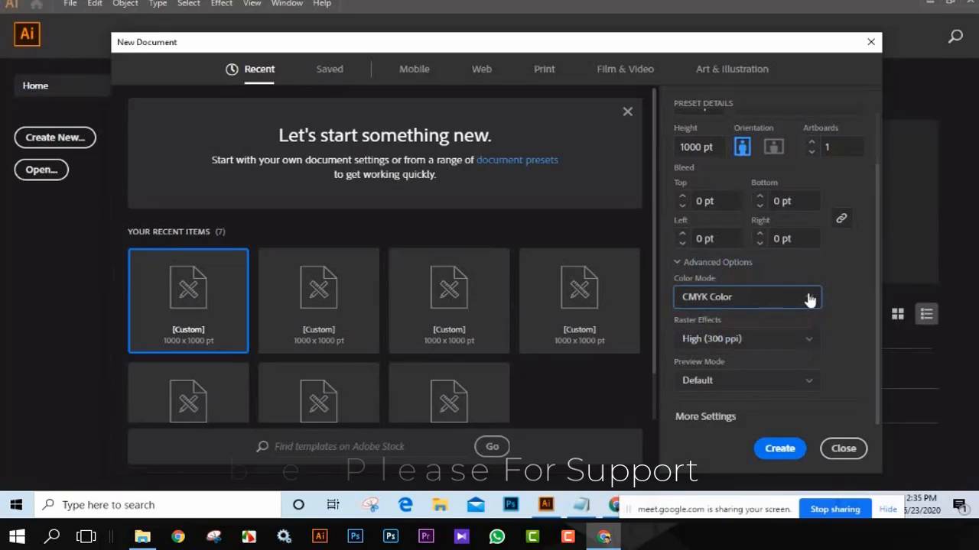
pyautogui.click(810, 301)
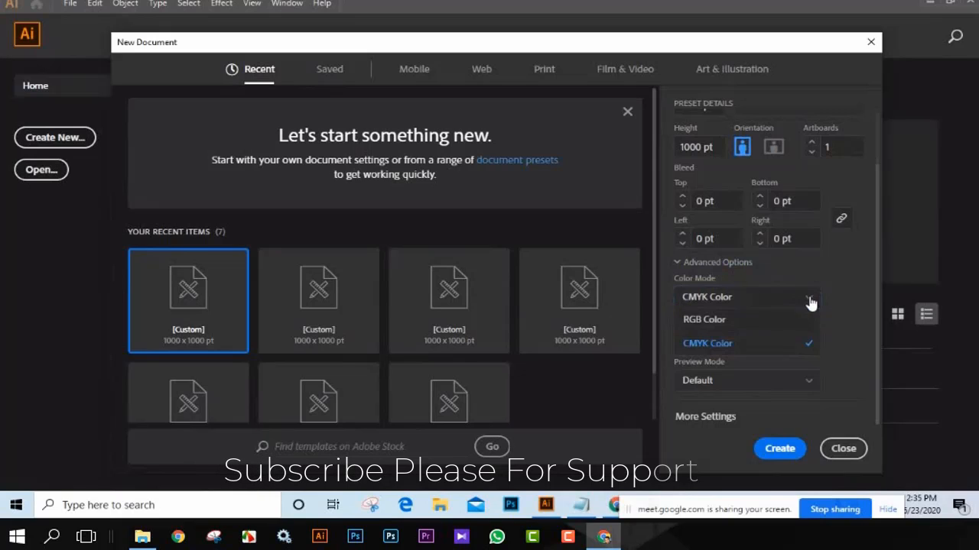
pyautogui.click(809, 302)
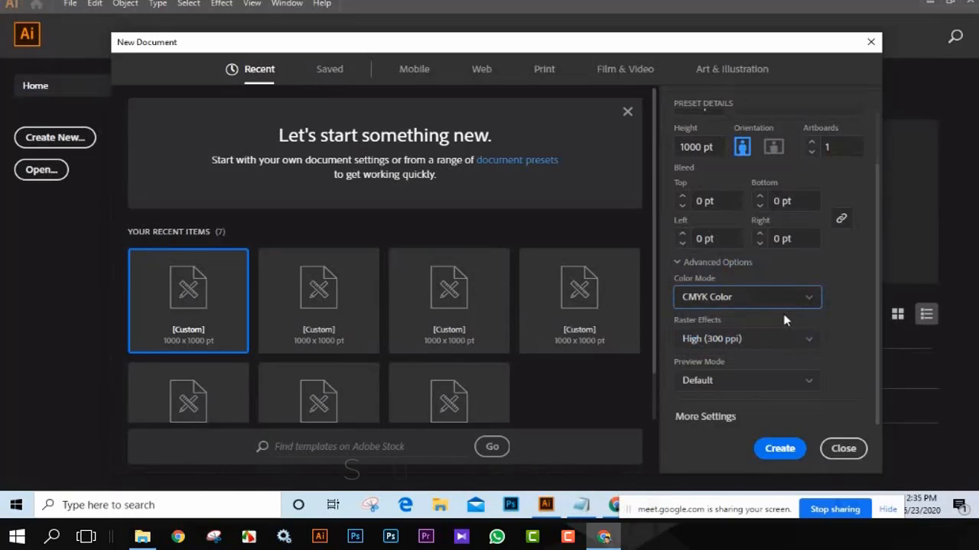
pyautogui.click(807, 347)
pyautogui.click(810, 345)
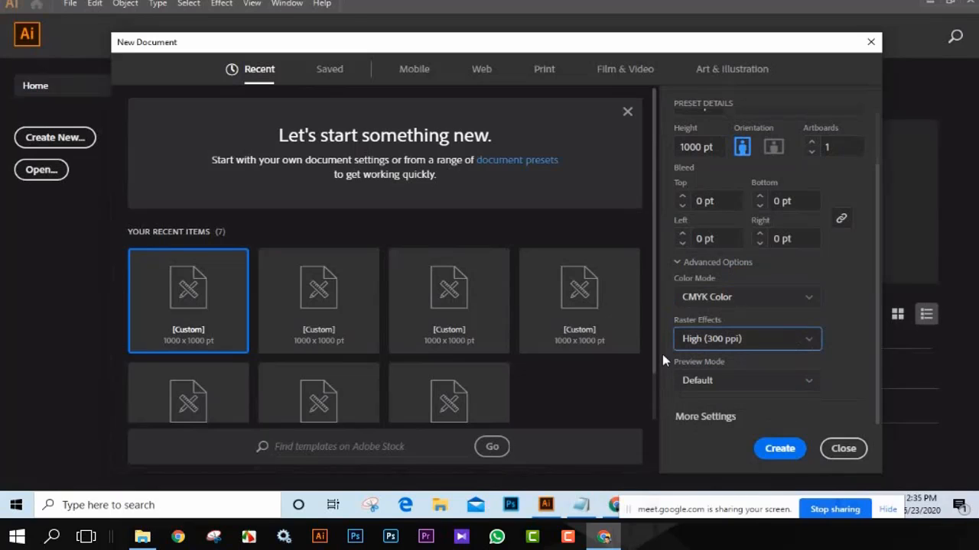
pyautogui.click(802, 384)
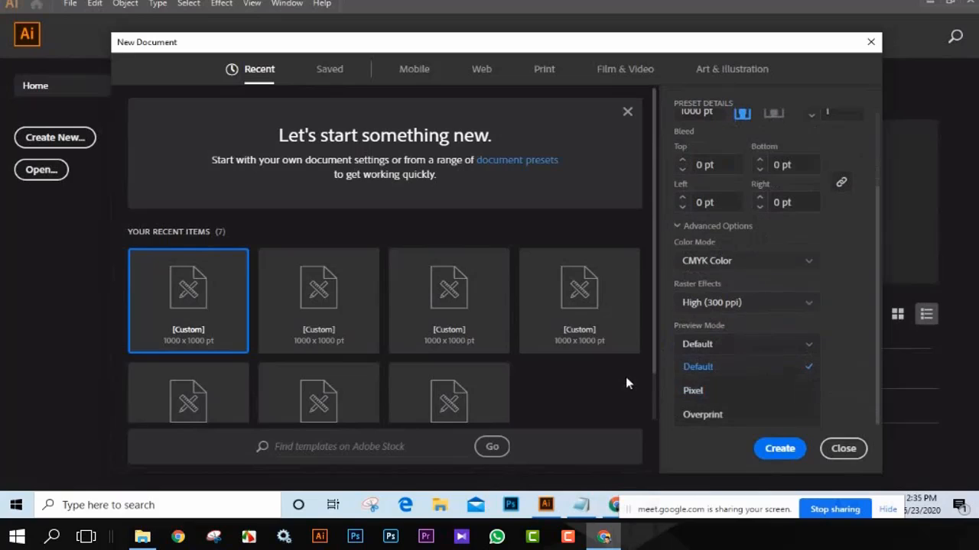
pyautogui.click(793, 371)
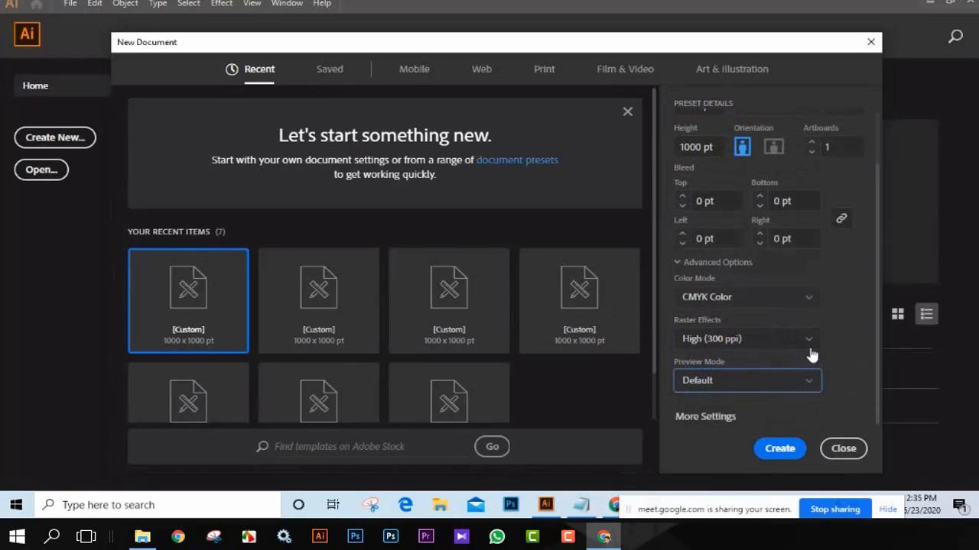
# Step: Try the Print profile with the A4 and Legal sizes in the additional document settings, and cancel the changes
pyautogui.click(700, 417)
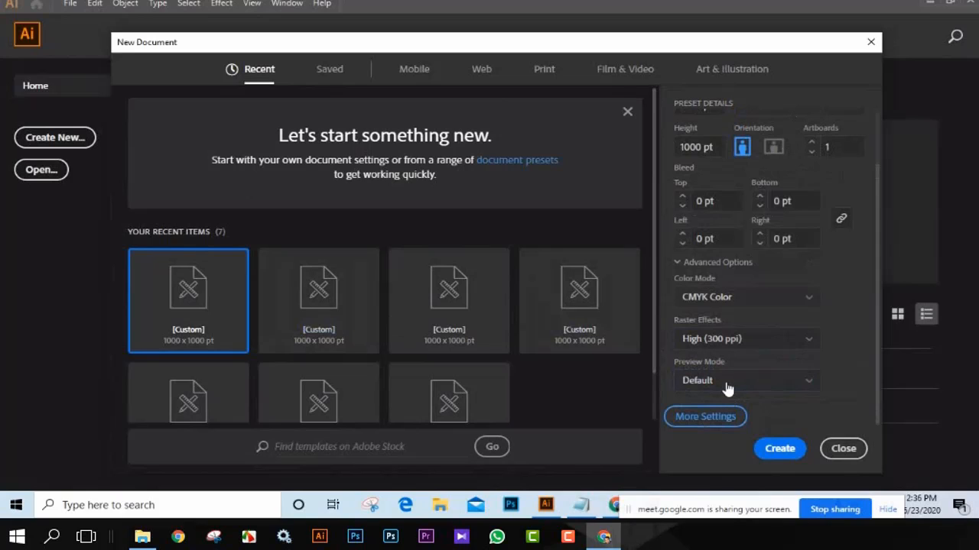
pyautogui.click(695, 419)
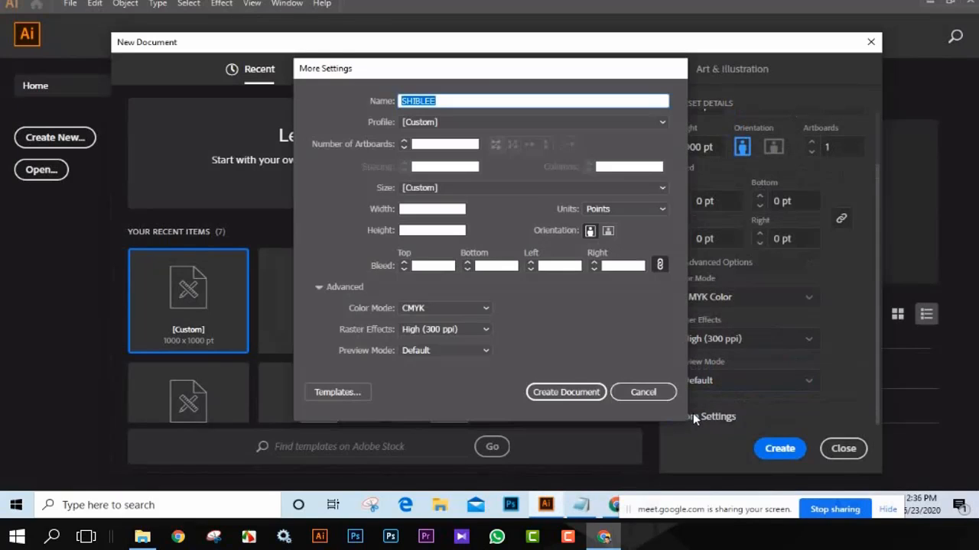
pyautogui.click(471, 102)
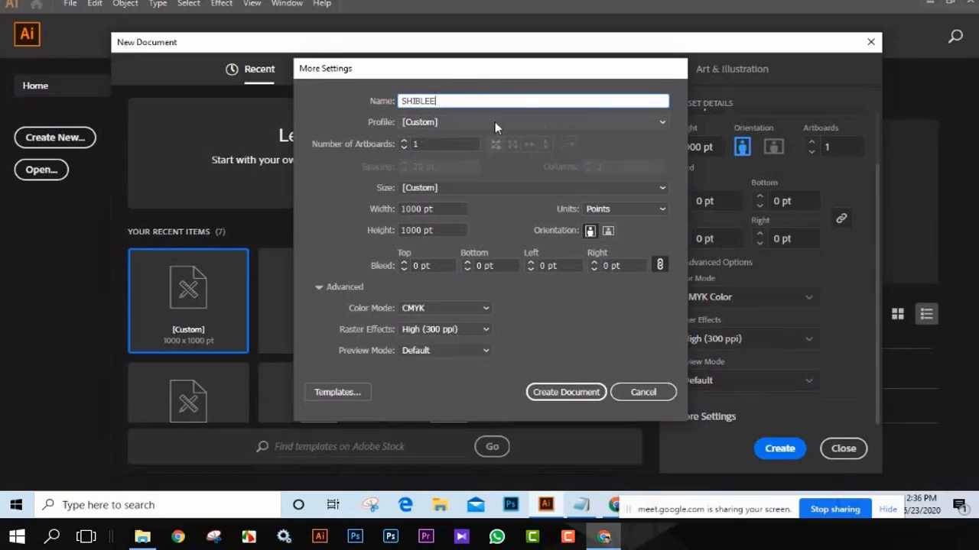
pyautogui.click(662, 124)
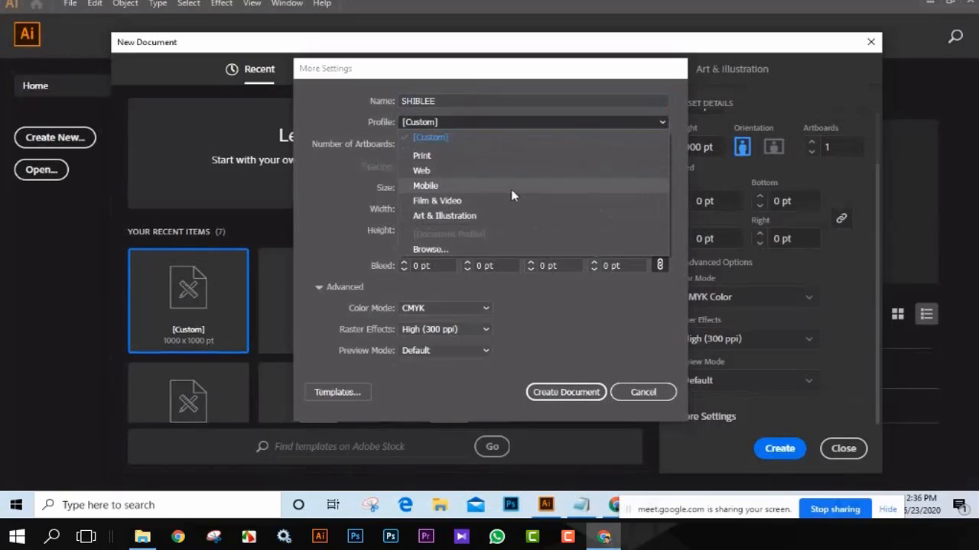
pyautogui.click(437, 156)
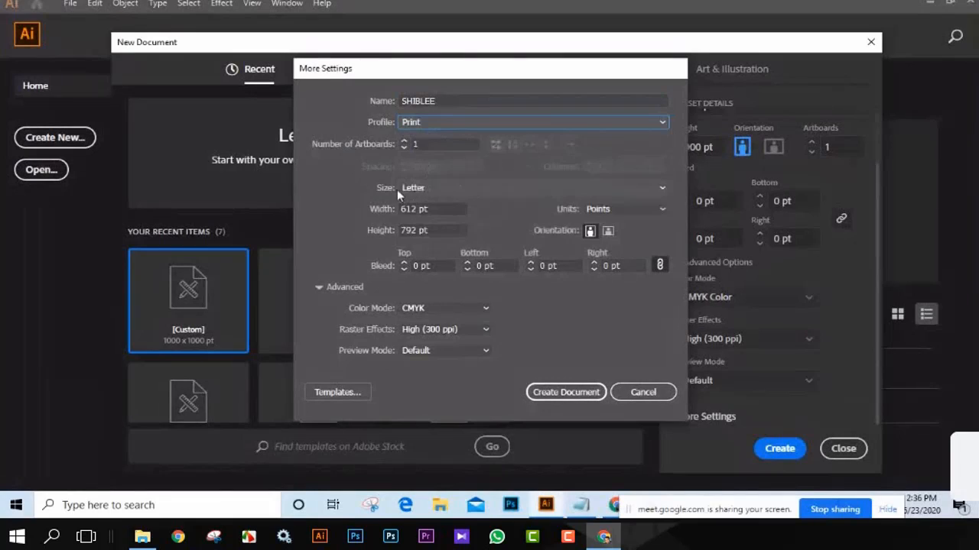
pyautogui.click(661, 188)
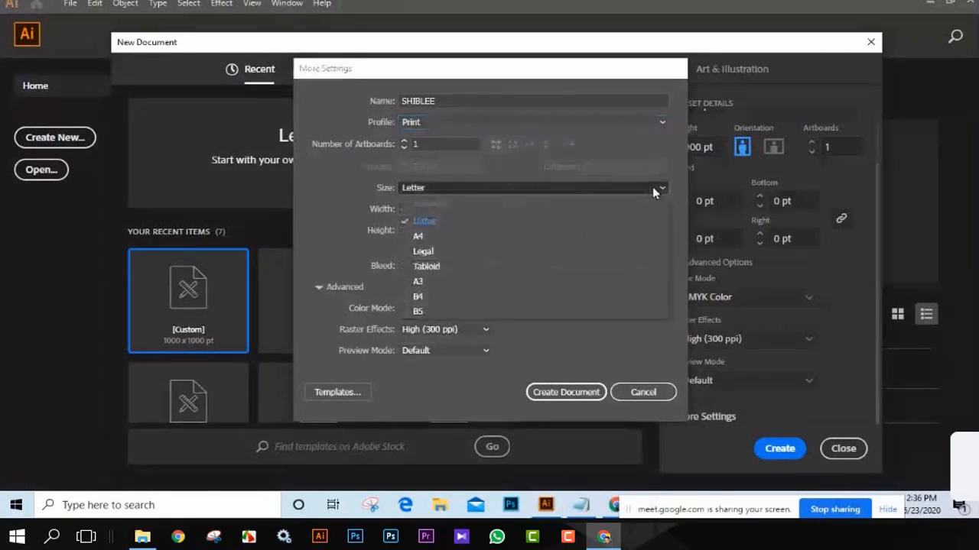
pyautogui.click(440, 236)
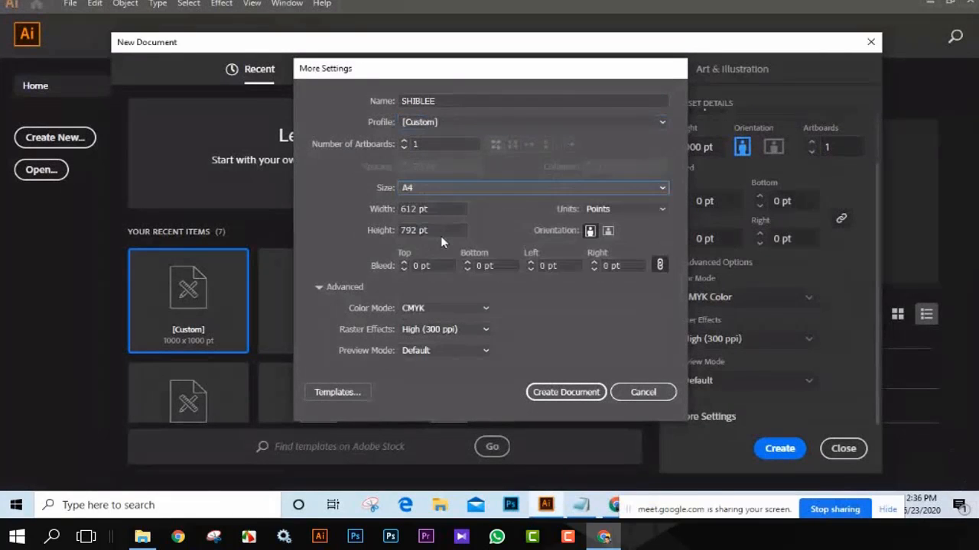
pyautogui.click(662, 190)
pyautogui.click(406, 257)
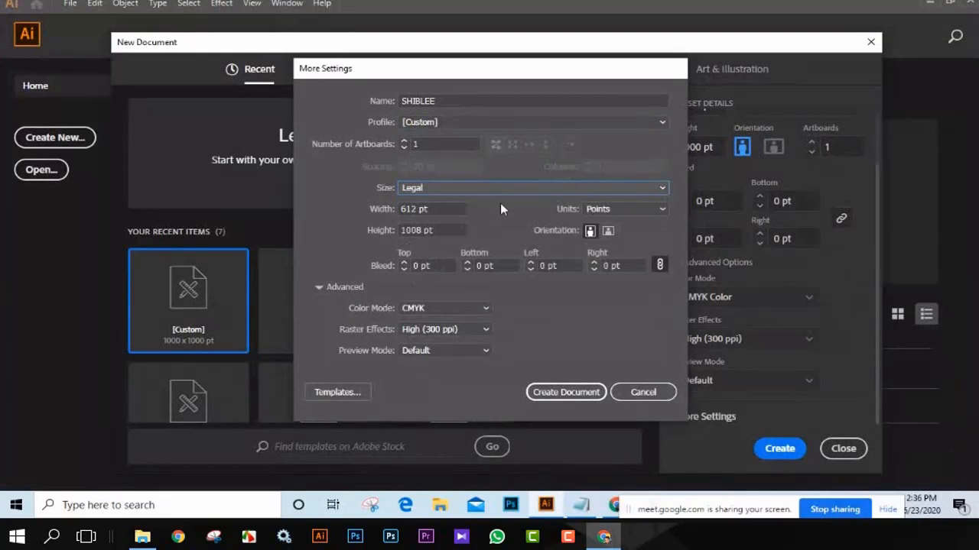
pyautogui.click(642, 392)
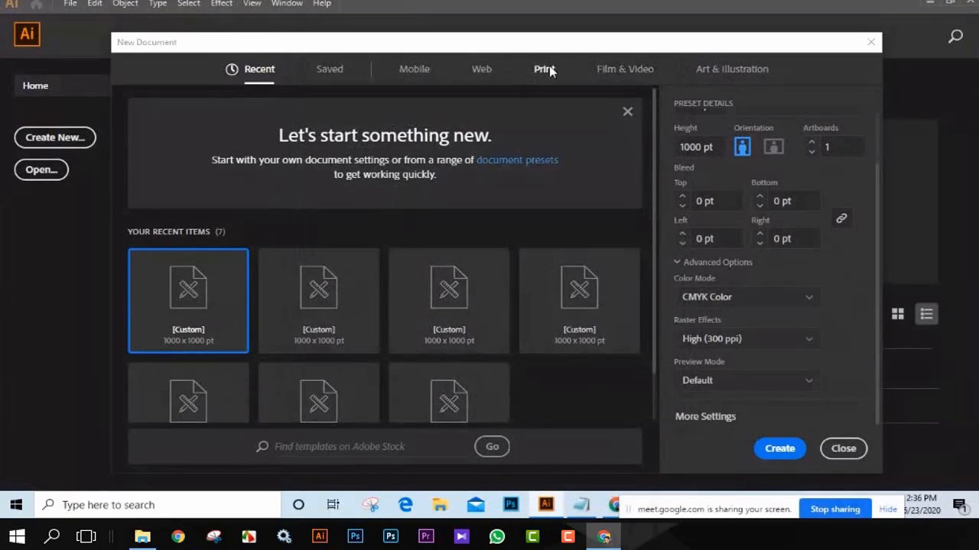
# Step: Show the blank Print presets, try A4, and choose the Legal size for the new document
pyautogui.click(544, 69)
pyautogui.click(309, 174)
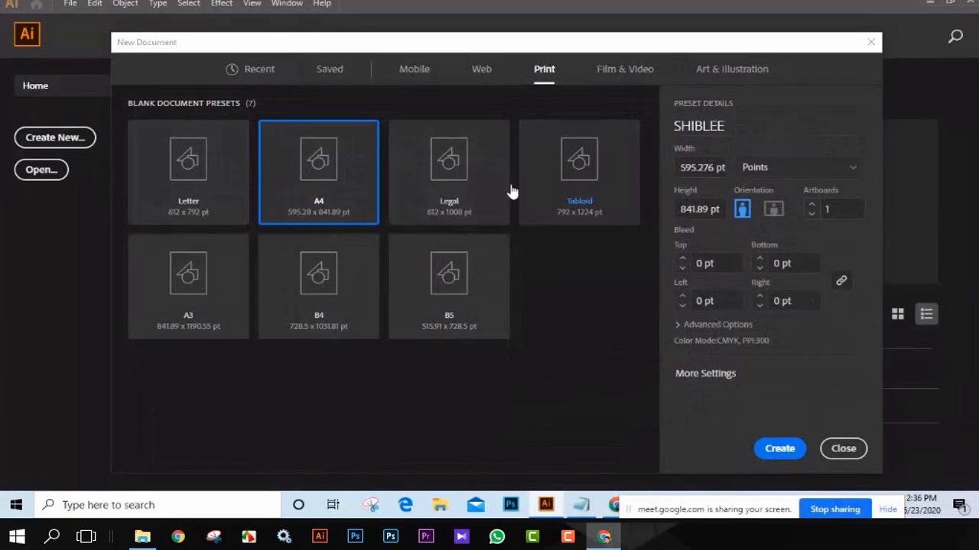
pyautogui.click(448, 171)
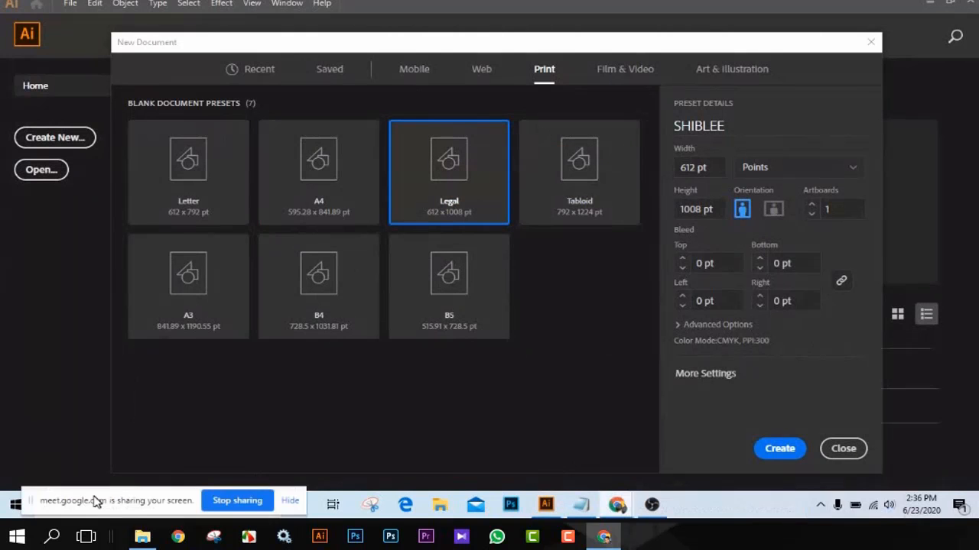
# Step: Set the new document's width and height to 1000 pt each and create it
pyautogui.click(698, 167)
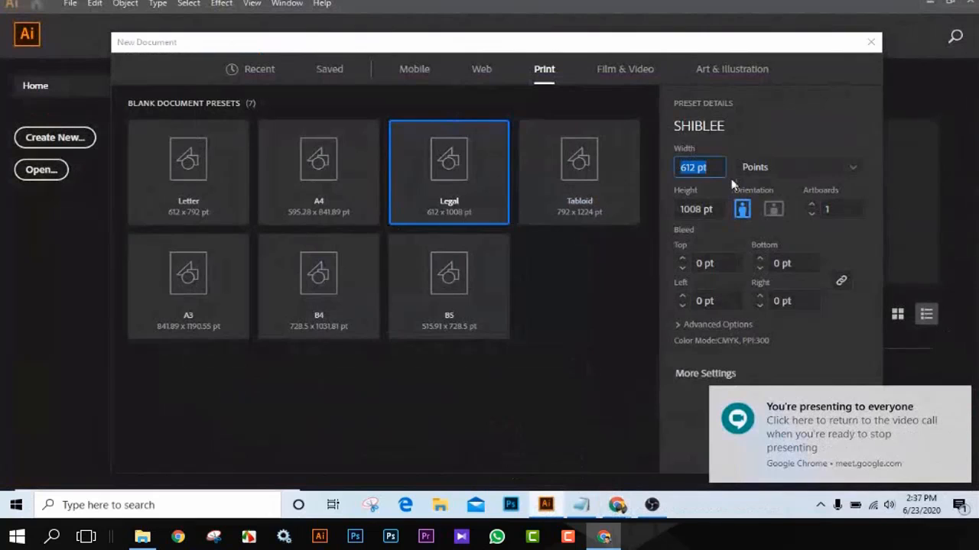
pyautogui.press('BackSpace')
pyautogui.write('1000')
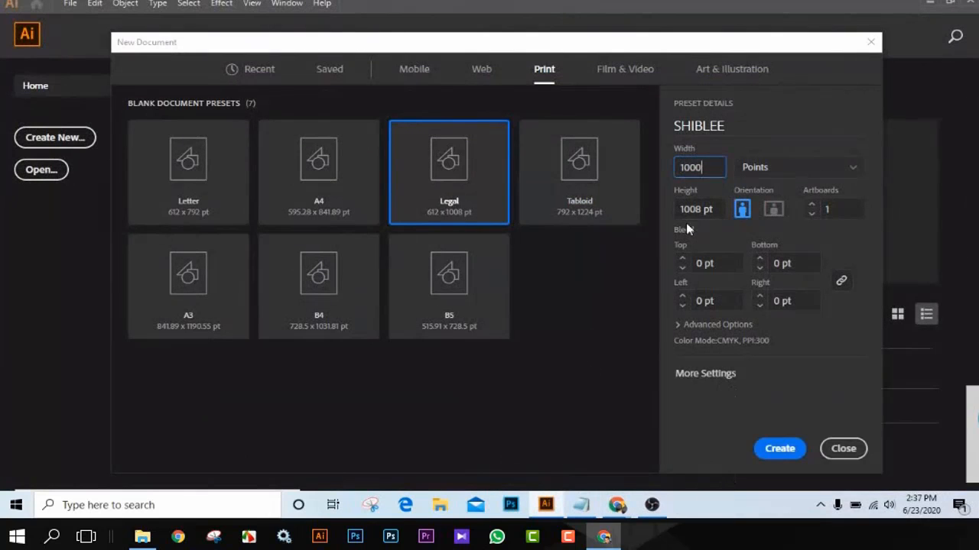
pyautogui.click(720, 209)
pyautogui.write('1000')
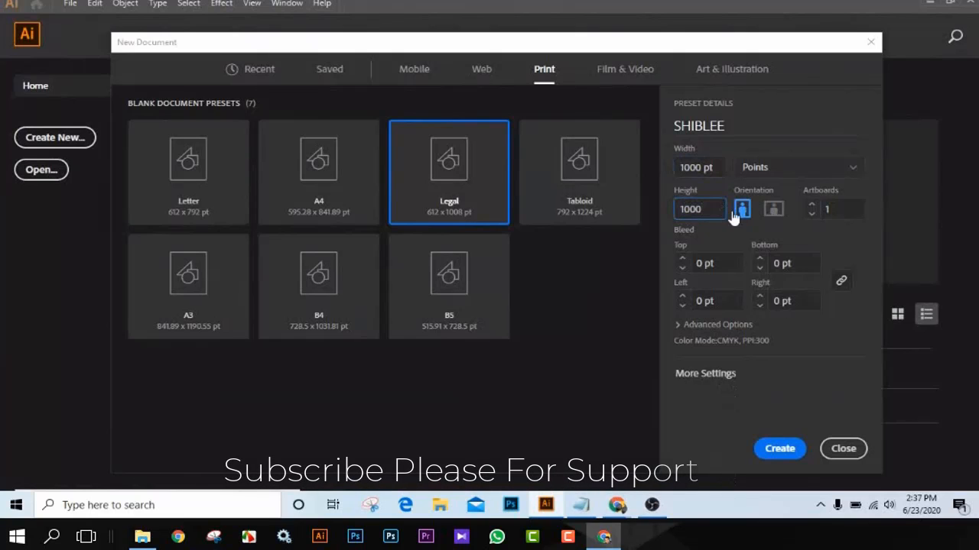
pyautogui.click(787, 451)
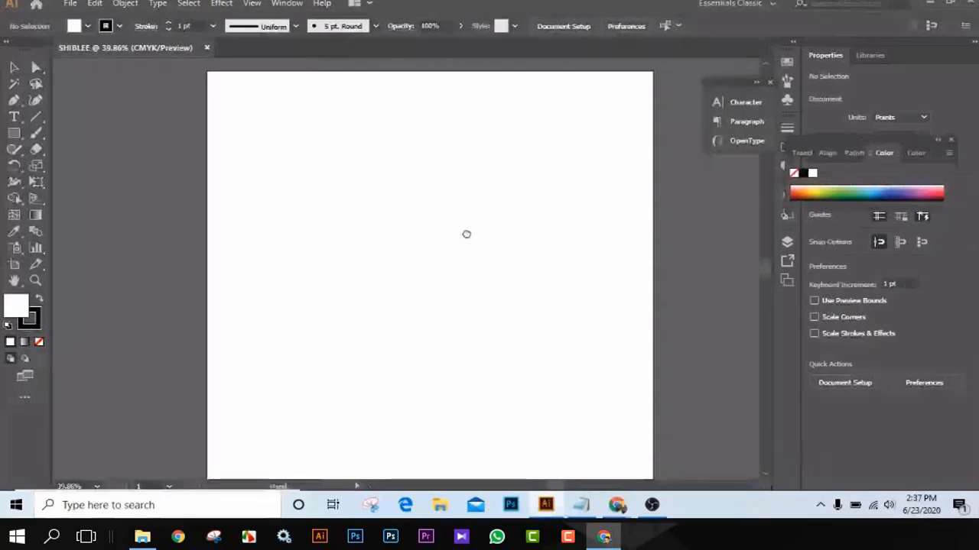
pyautogui.hotkey('ctrl', '-')
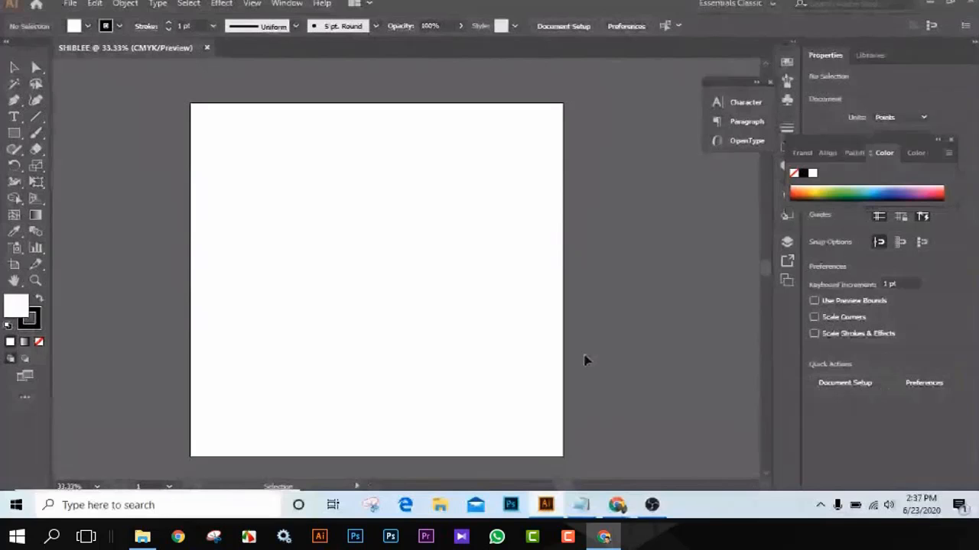
# Step: Switch to the Google Meet call in Chrome and admit the person waiting to join
pyautogui.moveTo(617, 504)
pyautogui.click(536, 451)
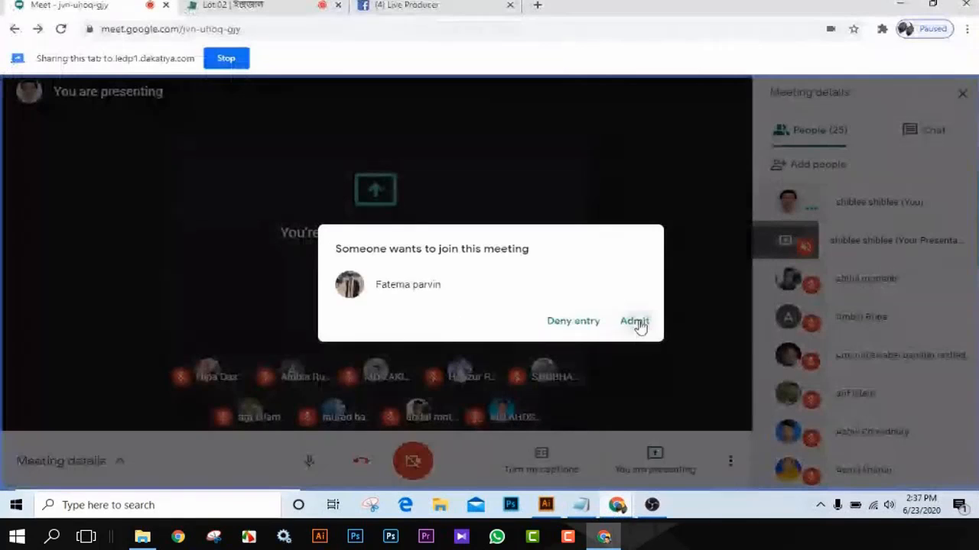
pyautogui.click(636, 325)
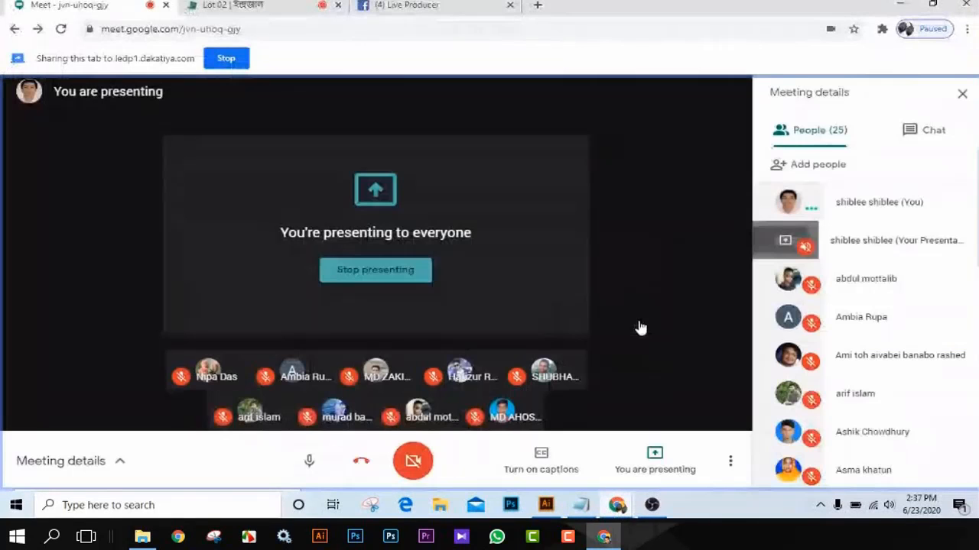
# Step: Check the OBS stream and the Facebook Live Producer page, and return to Illustrator
pyautogui.click(646, 508)
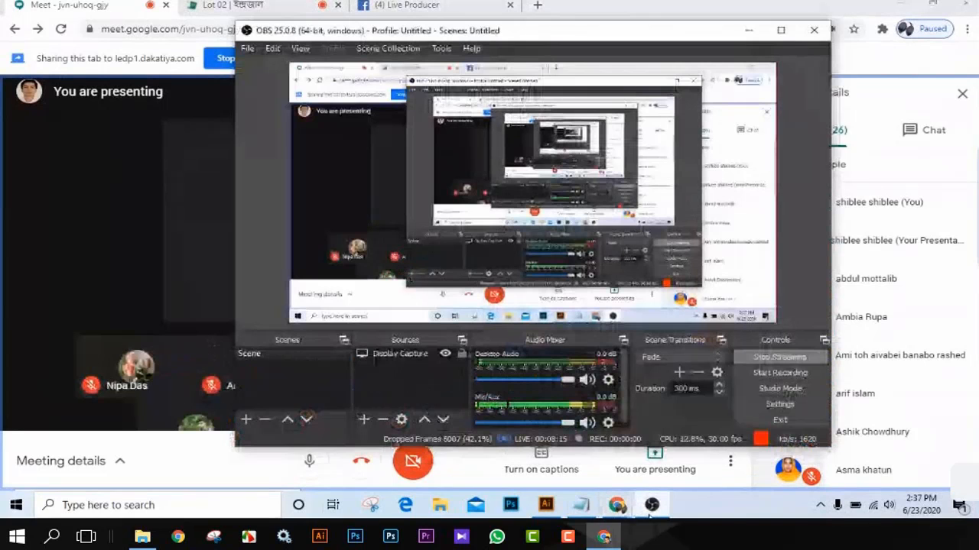
pyautogui.click(649, 517)
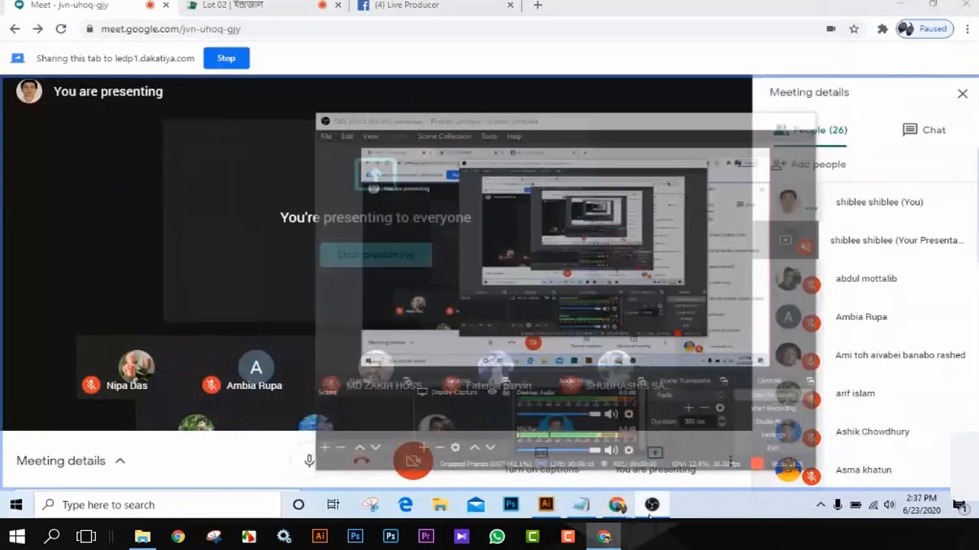
pyautogui.click(428, 5)
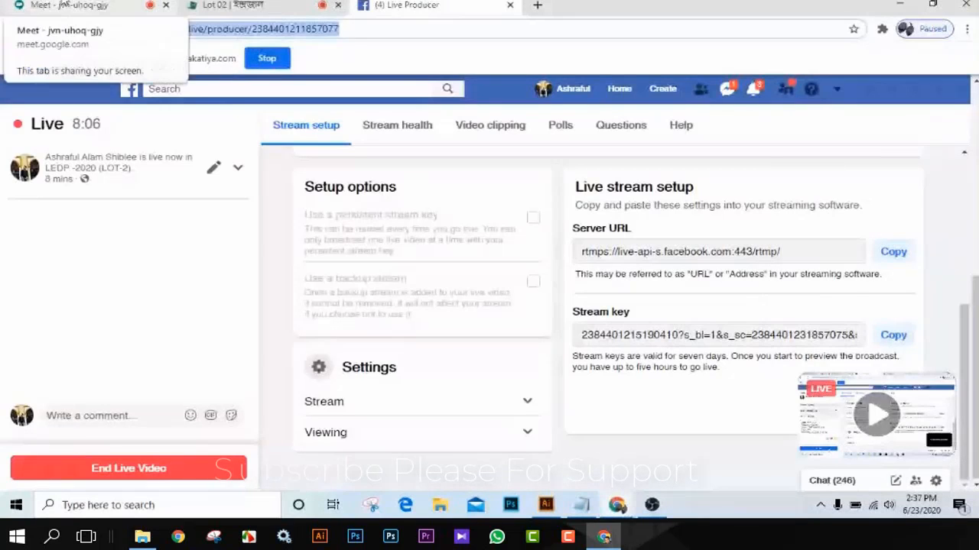
pyautogui.click(69, 6)
pyautogui.click(545, 506)
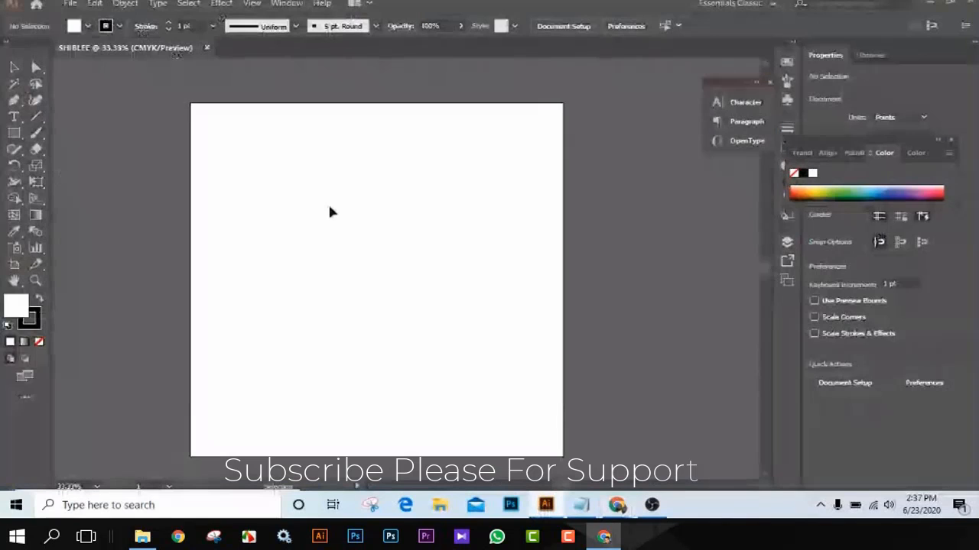
# Step: Switch to Photoshop, draw a red rectangle about 231 by 127 px across the canvas's left edge, and collapse its properties
pyautogui.click(513, 507)
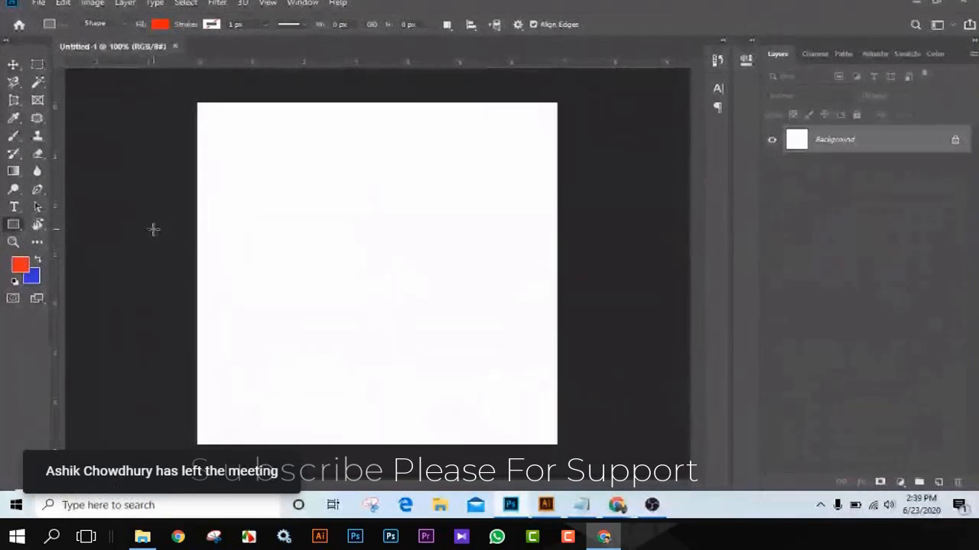
pyautogui.moveTo(153, 229); pyautogui.dragTo(319, 315)
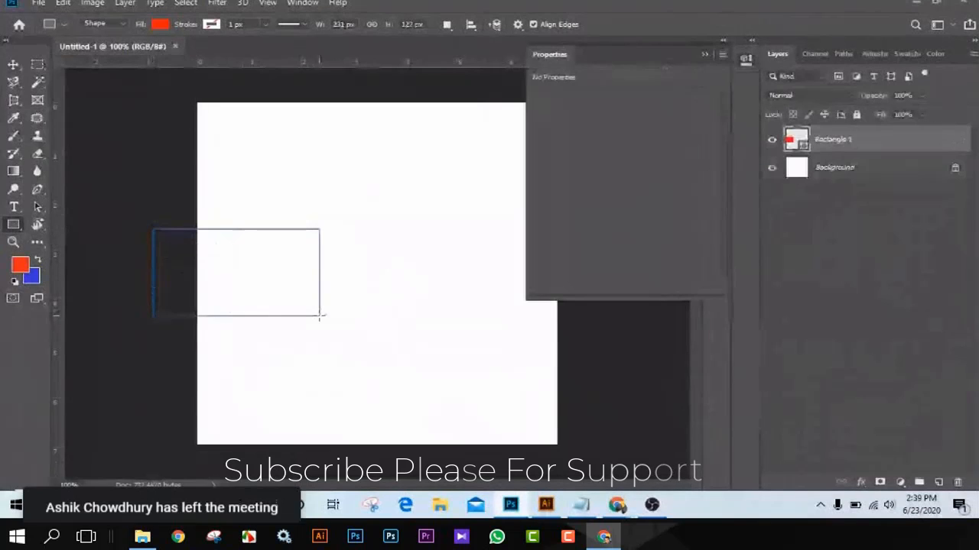
pyautogui.click(704, 55)
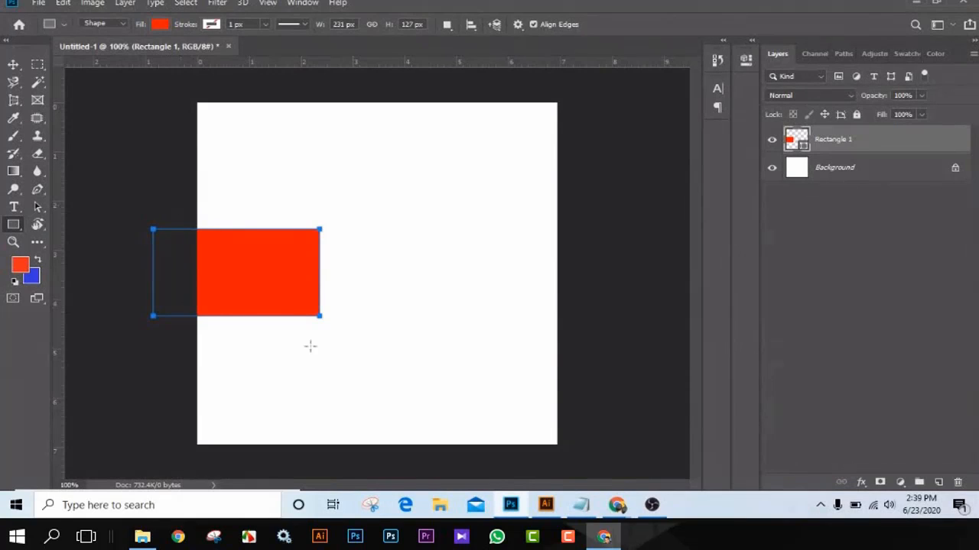
# Step: Switch to Illustrator and draw a red-filled rectangle about 415 by 201 pt across the artboard's left edge
pyautogui.click(546, 505)
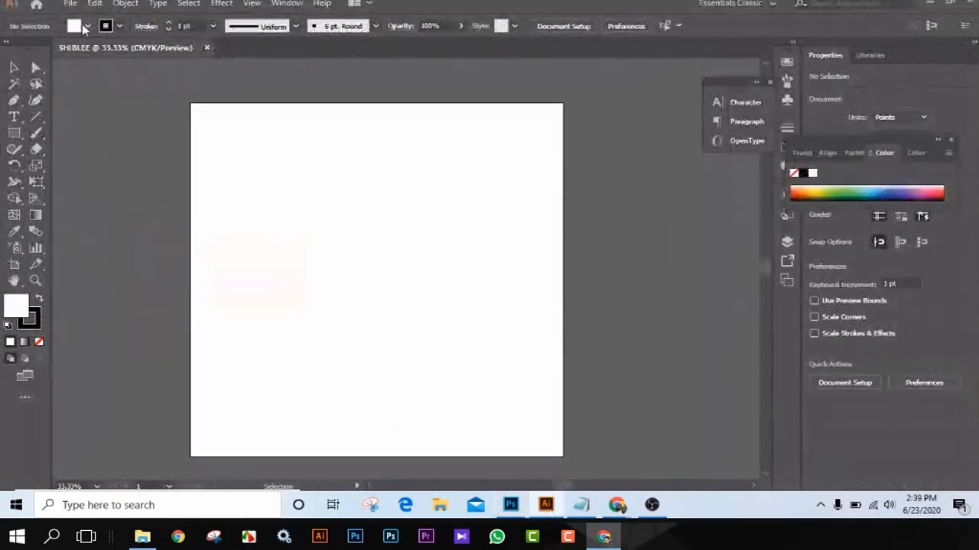
pyautogui.click(86, 26)
pyautogui.click(49, 43)
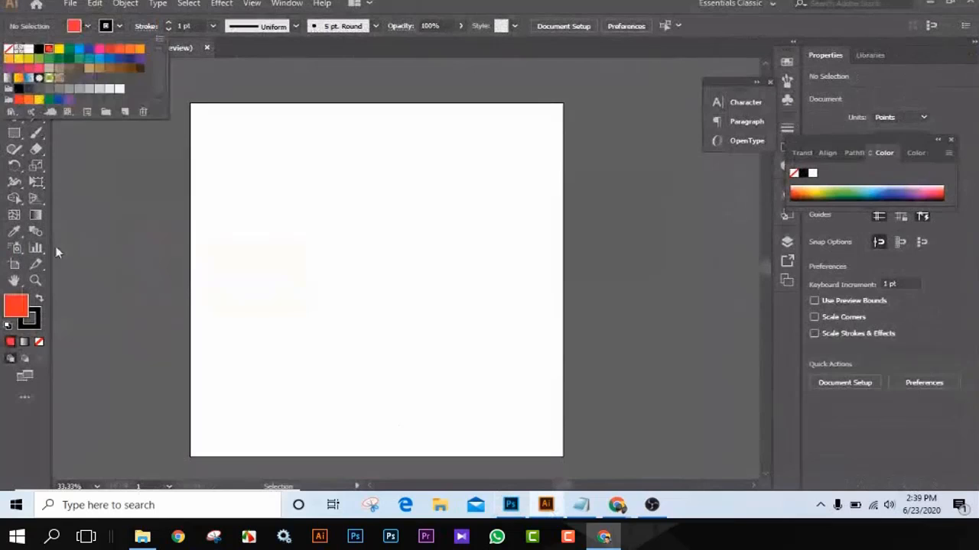
pyautogui.click(15, 134)
pyautogui.click(80, 133)
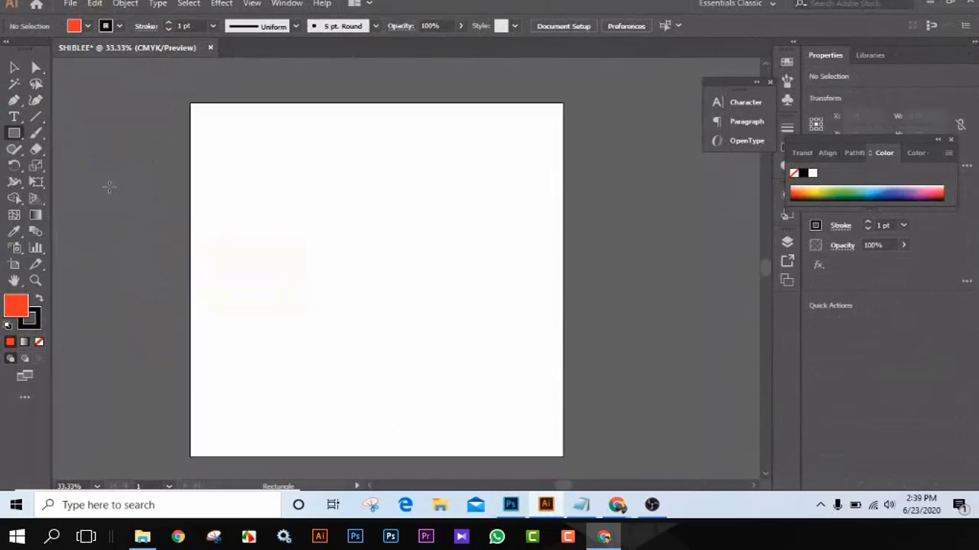
pyautogui.moveTo(109, 187); pyautogui.dragTo(248, 255)
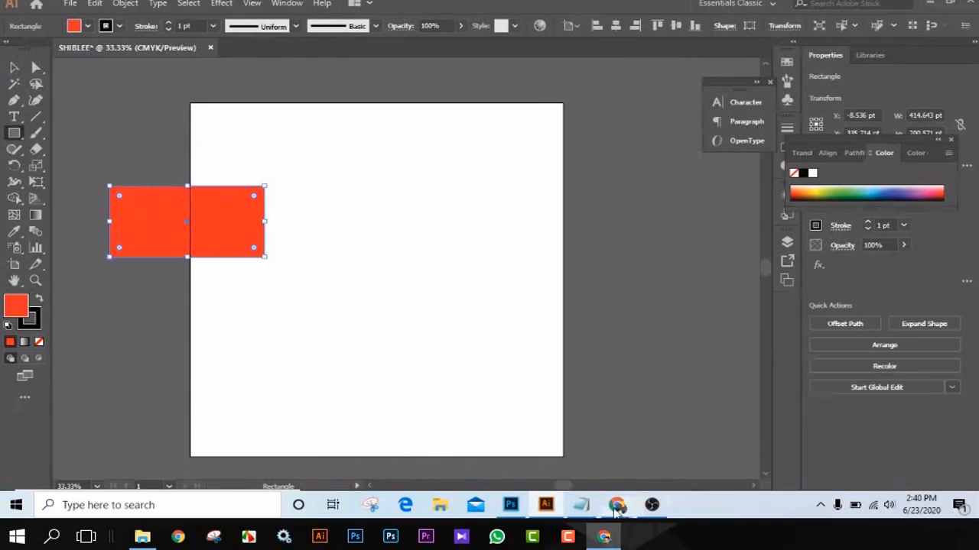
# Step: Compare how Photoshop and Illustrator show the part of the rectangle outside the canvas, and deselect the Illustrator rectangle
pyautogui.click(511, 509)
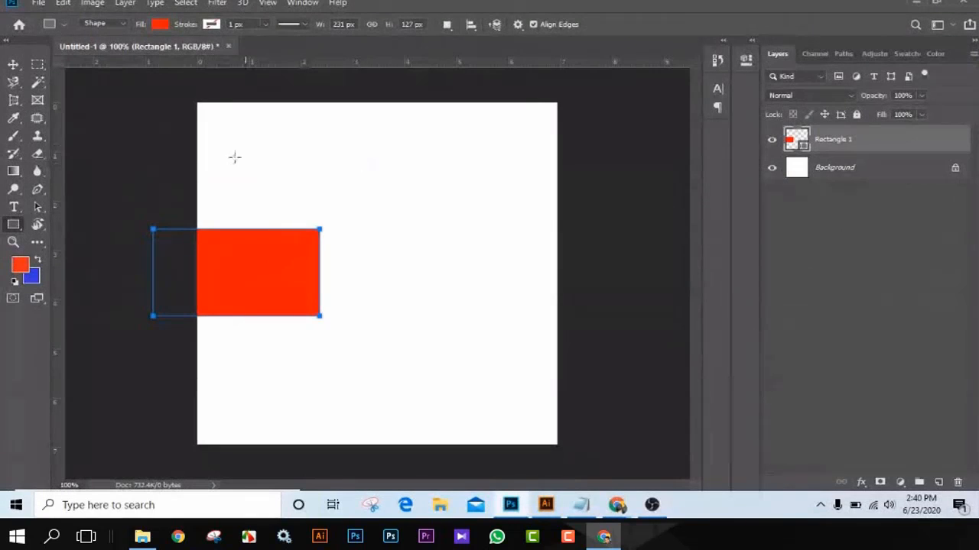
pyautogui.click(555, 505)
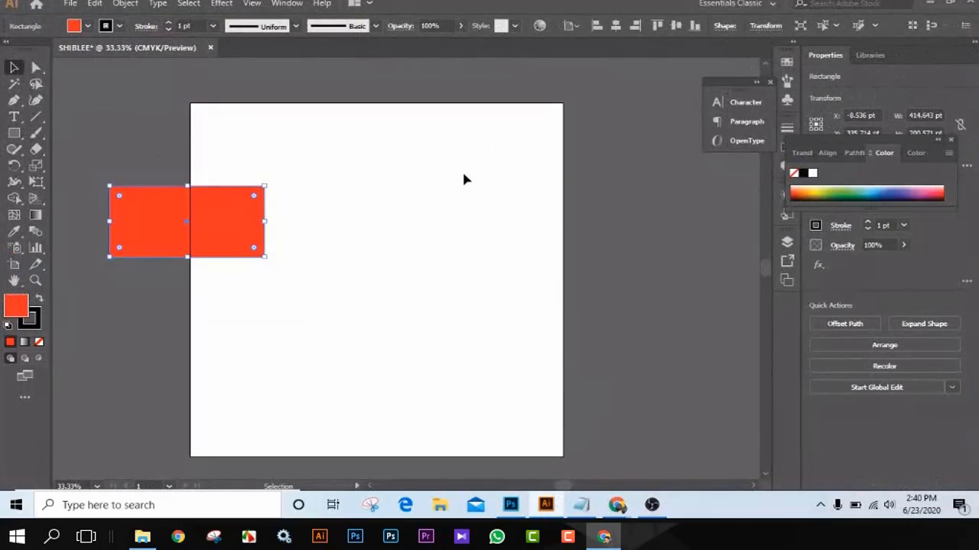
pyautogui.click(354, 183)
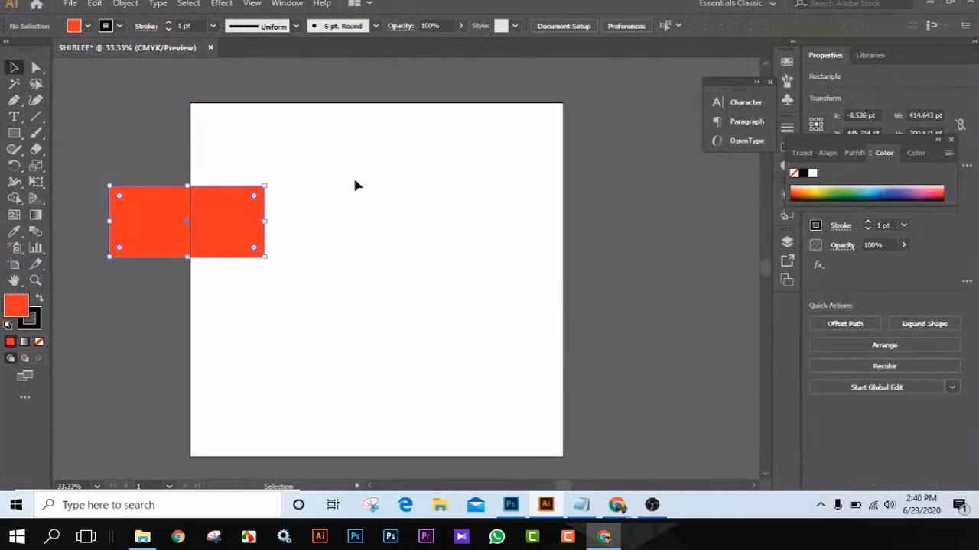
pyautogui.moveTo(395, 181); pyautogui.dragTo(482, 186)
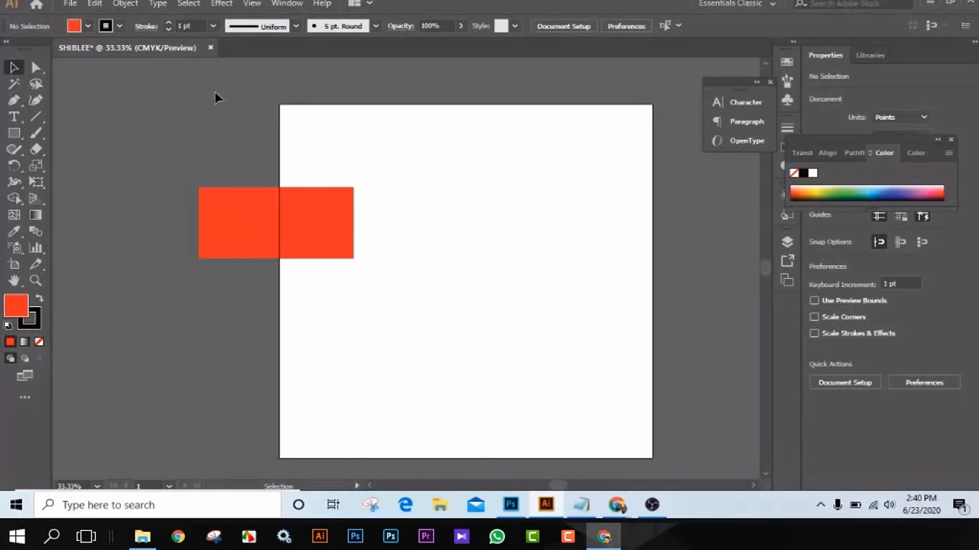
# Step: Move the red rectangle about 415 pt left and 85 pt up, completely off the artboard, and deselect it
pyautogui.moveTo(313, 219); pyautogui.dragTo(366, 190)
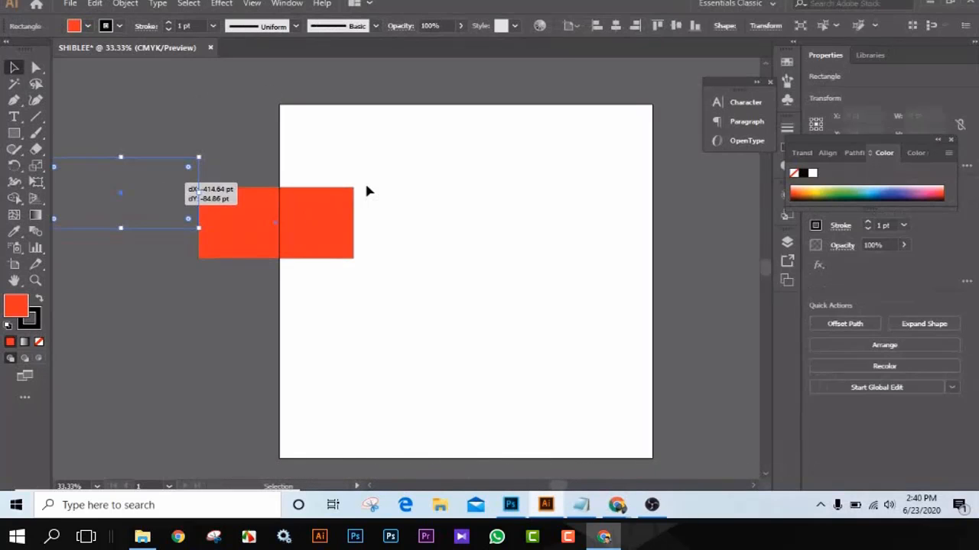
pyautogui.click(225, 135)
pyautogui.press('space')
pyautogui.moveTo(290, 171); pyautogui.dragTo(474, 171)
pyautogui.moveTo(252, 177); pyautogui.dragTo(439, 175)
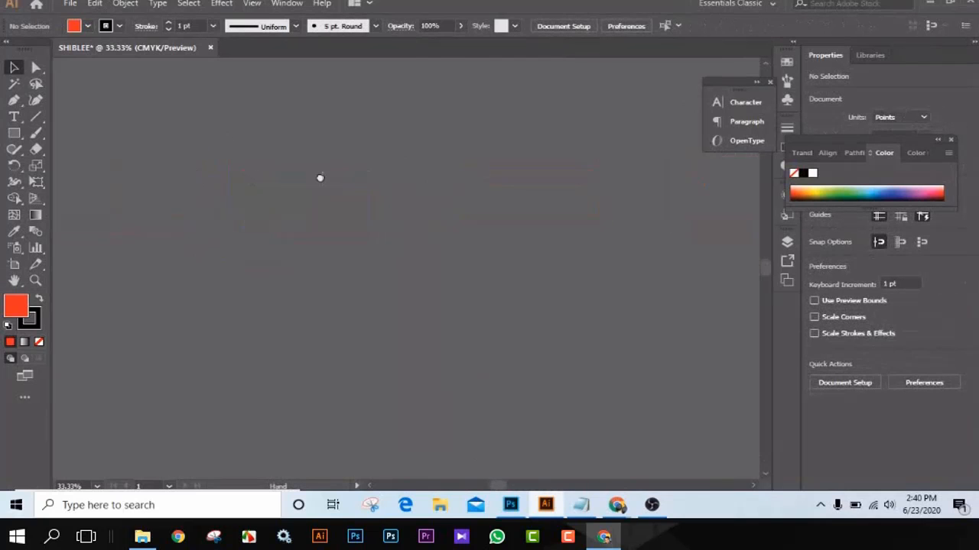
pyautogui.moveTo(319, 177); pyautogui.dragTo(161, 184)
# Step: Move the red rectangle horizontally closer to the artboard's left edge, keeping it outside, and deselect it
pyautogui.moveTo(629, 212); pyautogui.dragTo(526, 269)
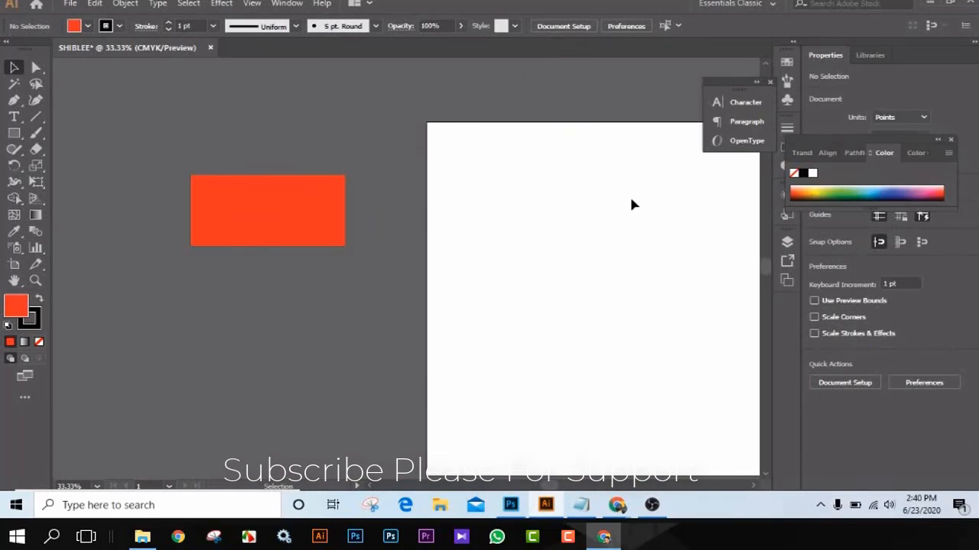
pyautogui.moveTo(604, 218); pyautogui.dragTo(536, 212)
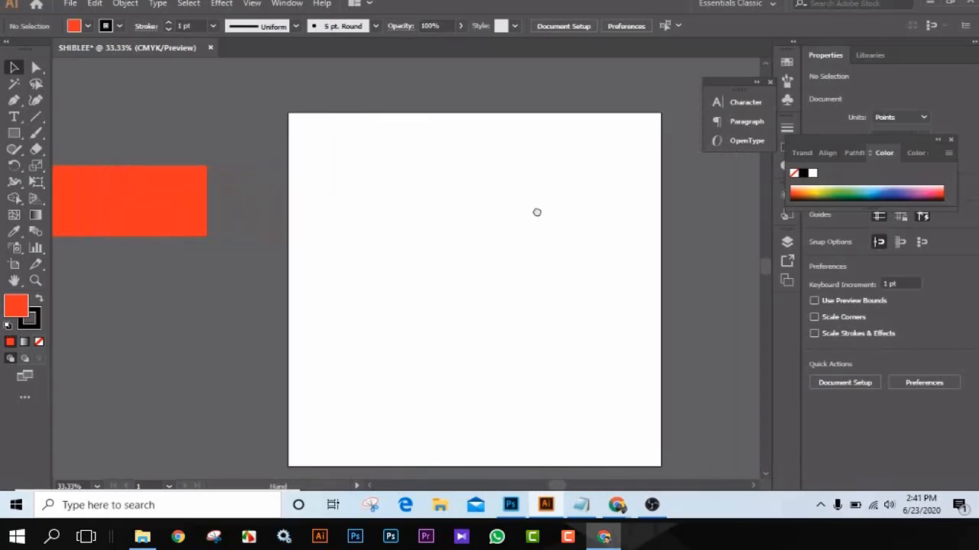
pyautogui.moveTo(151, 192); pyautogui.dragTo(200, 186)
pyautogui.click(588, 417)
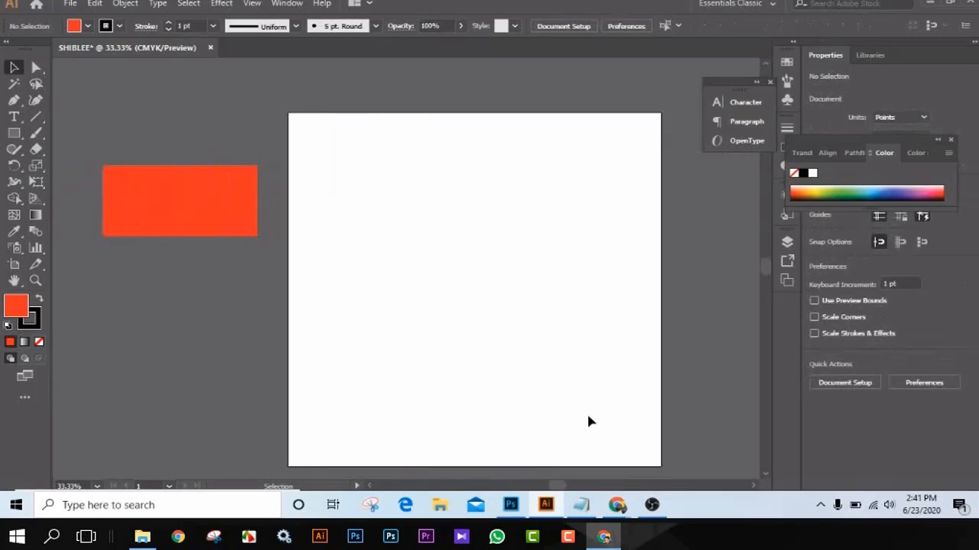
# Step: Check the participants in the Google Meet call and switch to Photoshop
pyautogui.moveTo(616, 504)
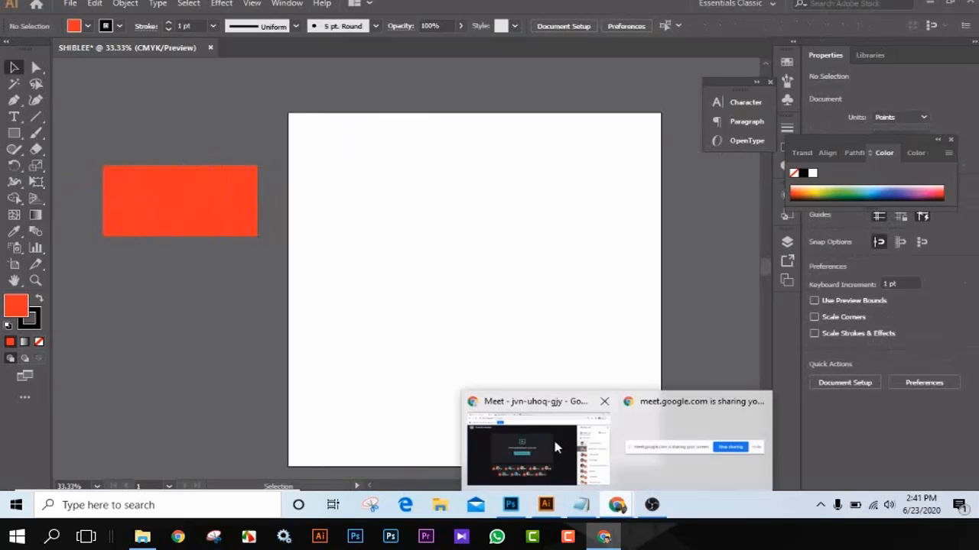
pyautogui.click(555, 448)
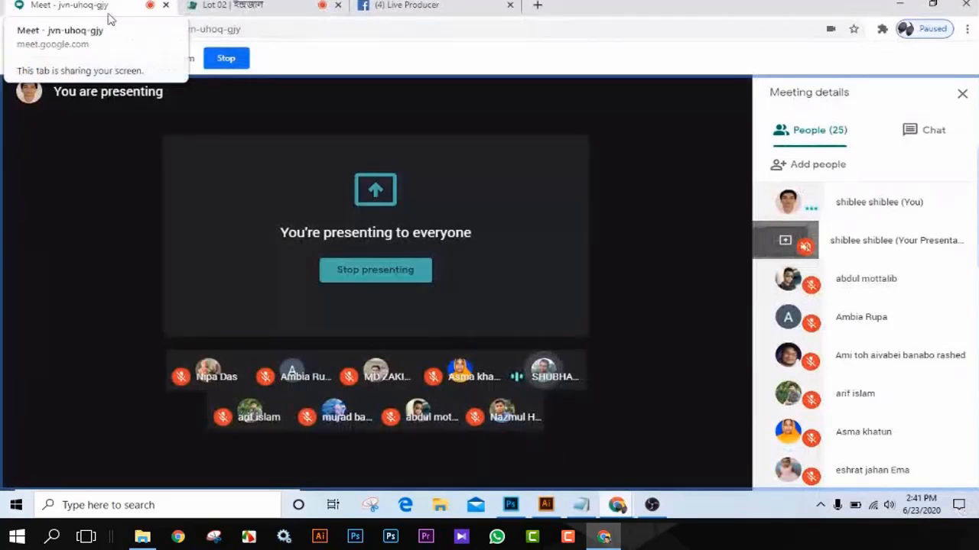
pyautogui.click(510, 506)
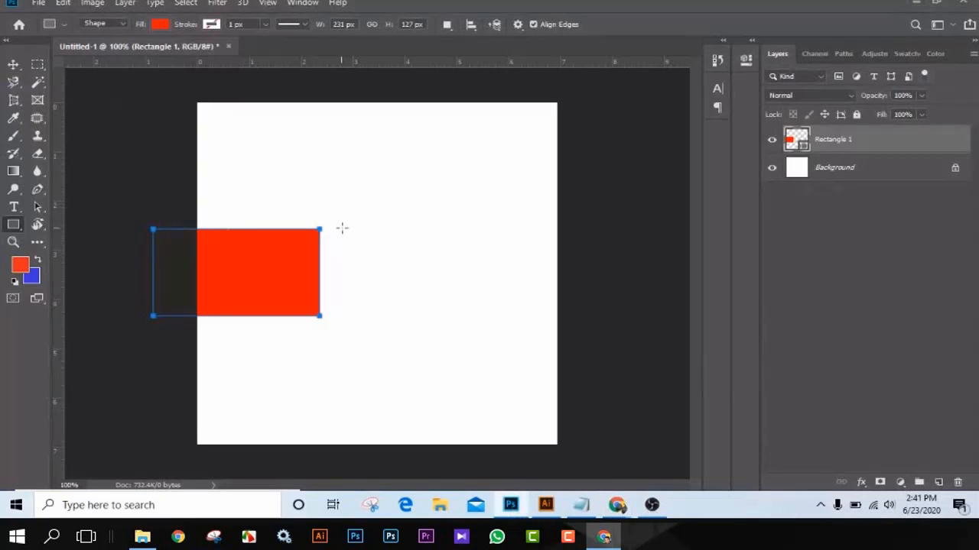
# Step: Deselect the red rectangle and reselect it on the canvas with the Move tool
pyautogui.click(15, 63)
pyautogui.click(509, 275)
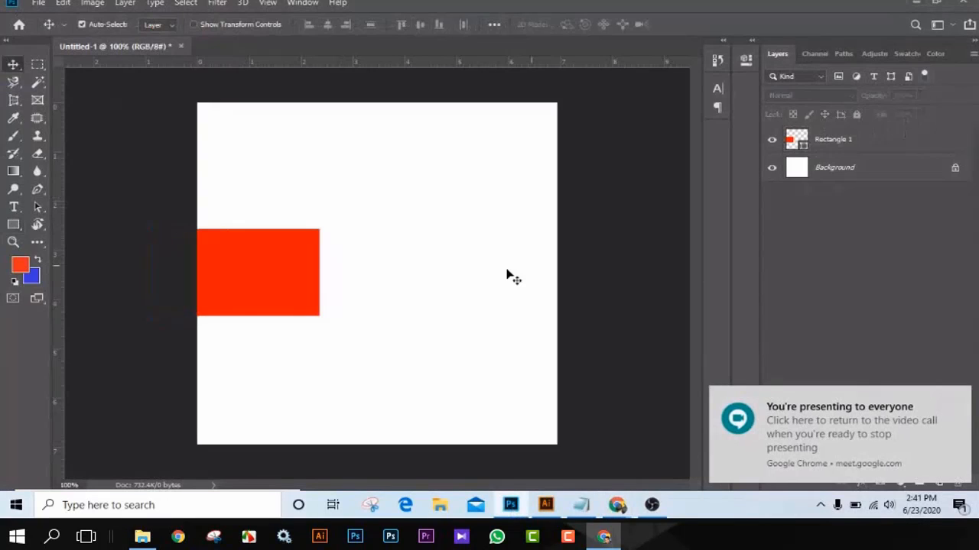
pyautogui.click(266, 261)
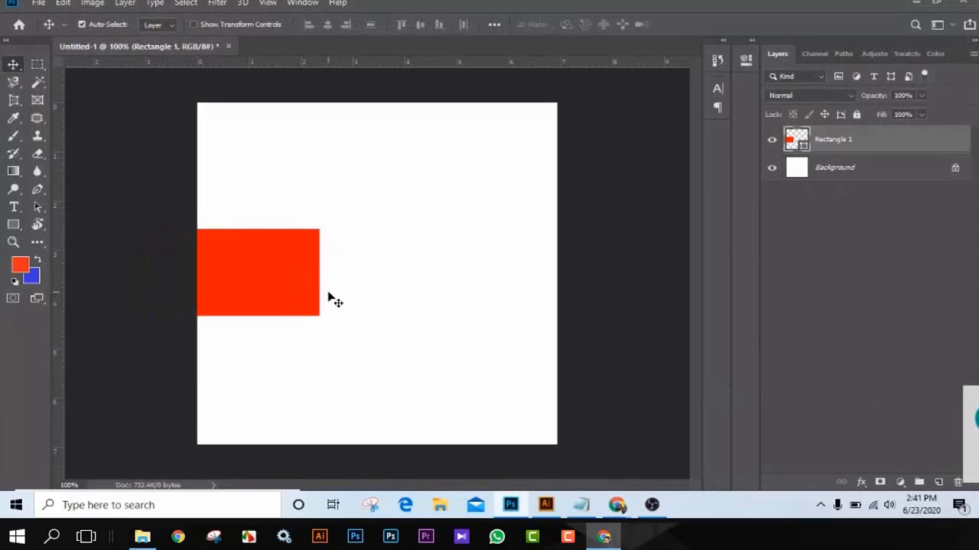
# Step: Examine the Photoshop rectangle at up to 12800% magnification to see how it is built from pixels
pyautogui.press('ctrl')
pyautogui.hotkey('ctrl', '+')
pyautogui.hotkey('ctrl', '+')
pyautogui.hotkey('ctrl', '+')
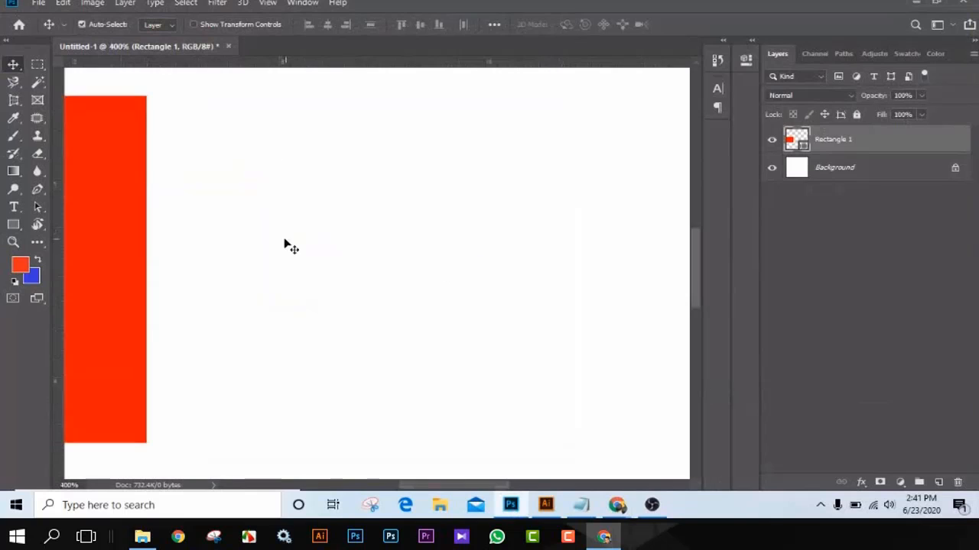
pyautogui.hscroll(-10, 500, 311)
pyautogui.hscroll(1, 503, 314)
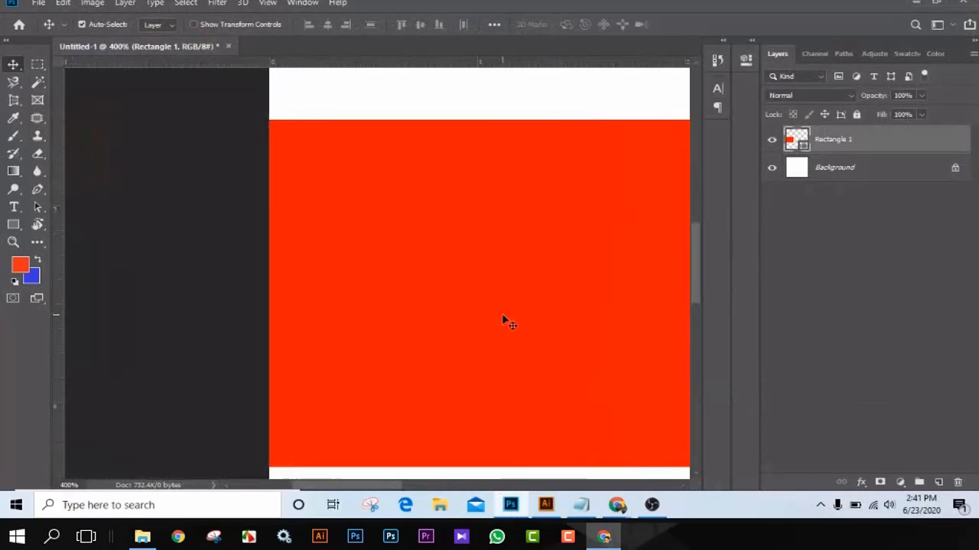
pyautogui.hotkey('ctrl', '+')
pyautogui.hotkey('ctrl', '+')
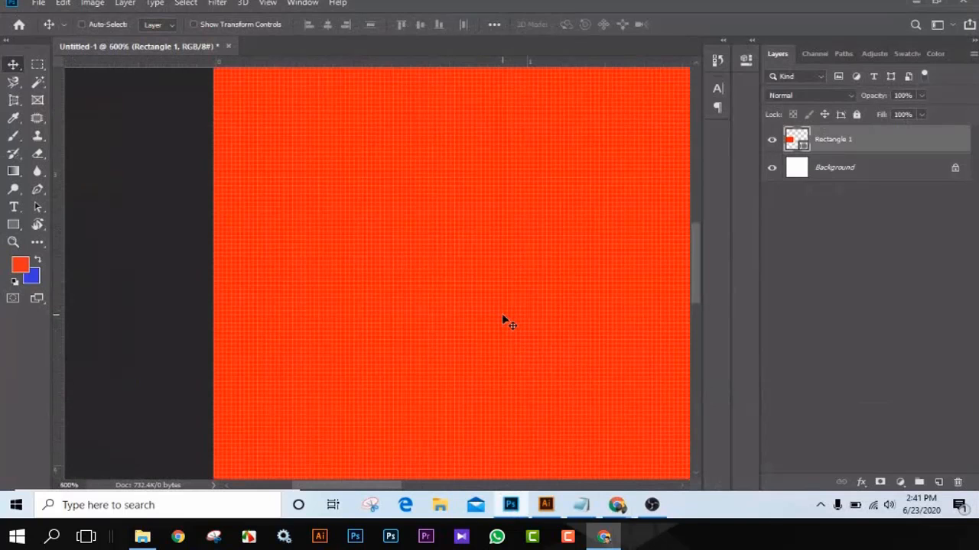
pyautogui.hotkey('ctrl', '+')
pyautogui.hotkey('ctrl', '+')
pyautogui.hotkey('ctrl', '+')
pyautogui.hotkey('ctrl', '+')
pyautogui.hotkey('ctrl', '+')
pyautogui.hotkey('ctrl', '+')
pyautogui.hotkey('ctrl', '+')
pyautogui.hotkey('ctrl', '+')
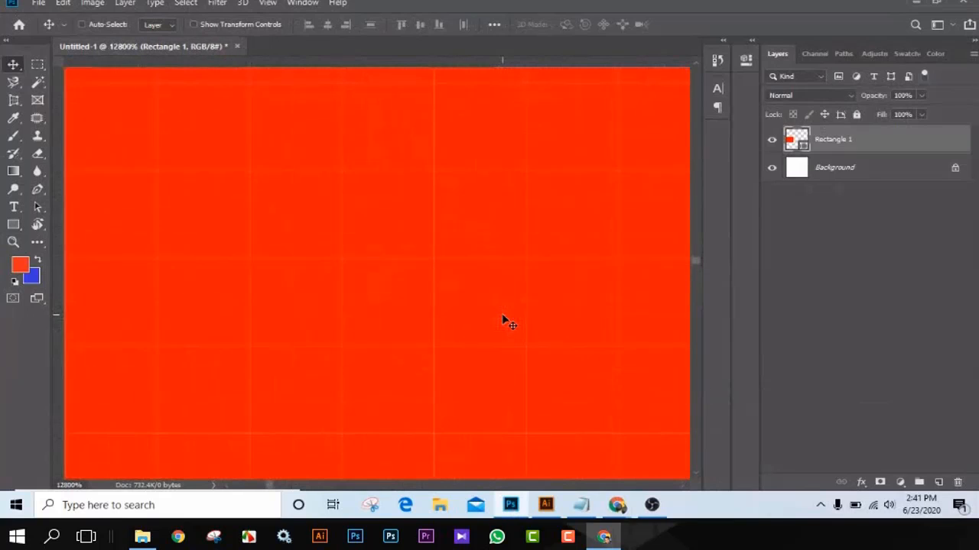
pyautogui.press('ctrl')
# Step: Switch to Illustrator and move the red rectangle so its center sits on the artboard's left edge at X 0 pt
pyautogui.click(511, 506)
pyautogui.click(512, 506)
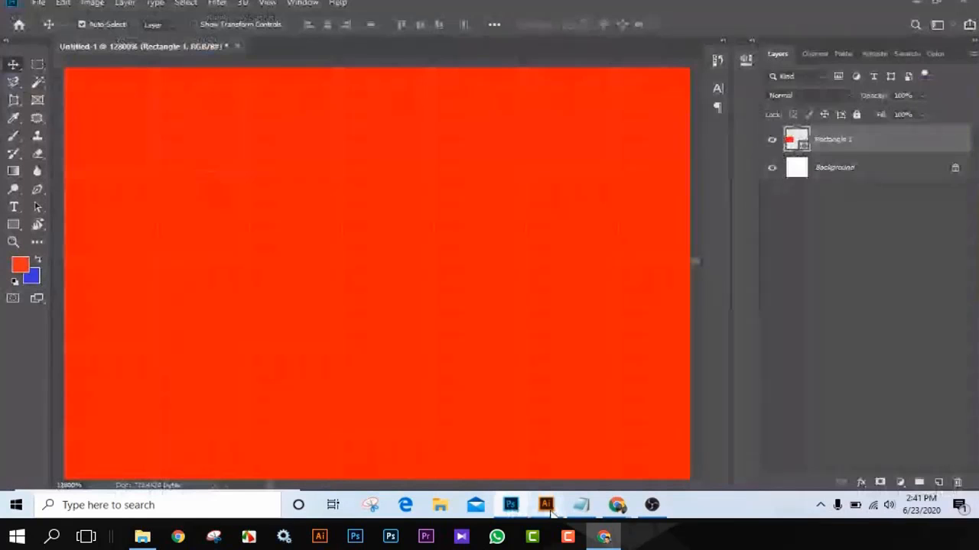
pyautogui.click(548, 508)
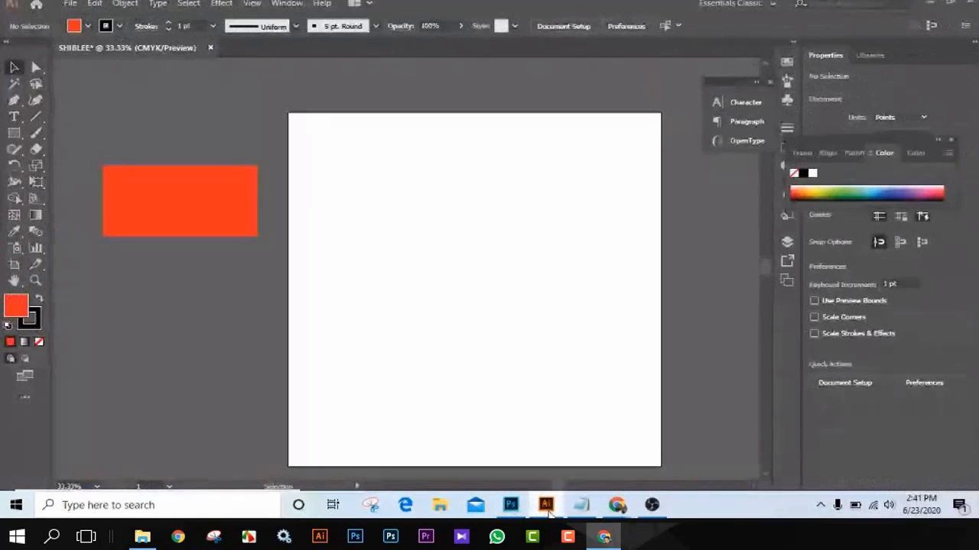
pyautogui.click(511, 507)
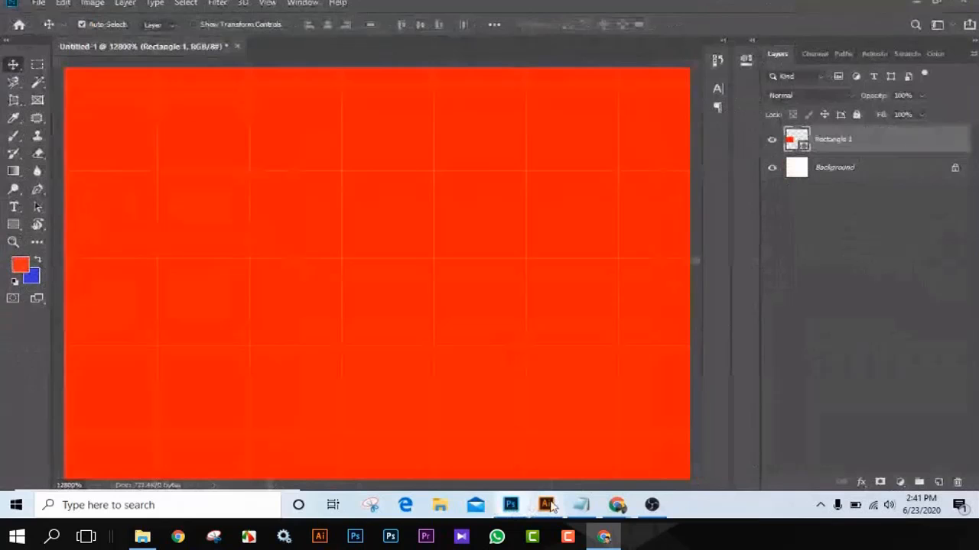
pyautogui.click(547, 507)
pyautogui.moveTo(219, 220); pyautogui.dragTo(320, 273)
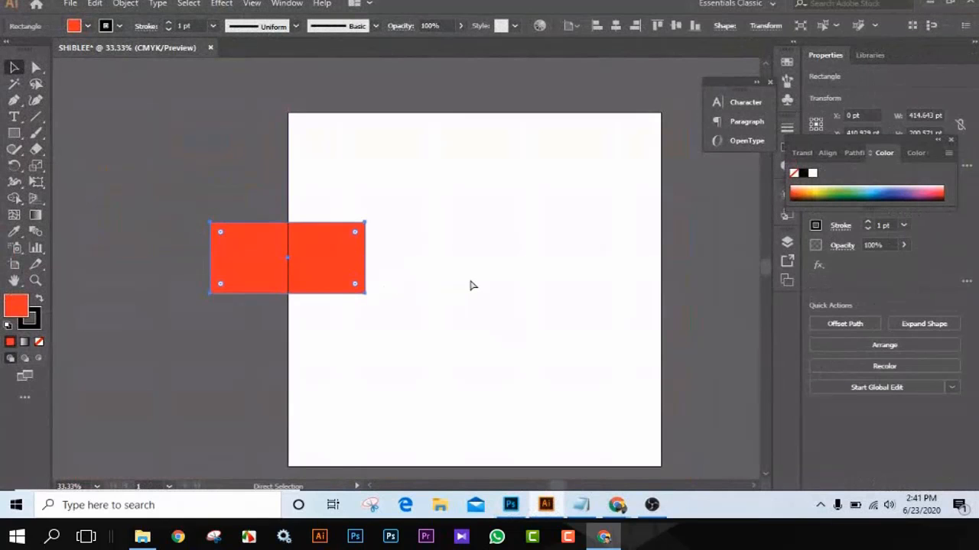
# Step: Examine the Illustrator rectangle at up to 64000% magnification to compare its vector rendering with Photoshop's
pyautogui.hotkey('ctrl', '+')
pyautogui.hotkey('ctrl', '+')
pyautogui.hotkey('ctrl', '+')
pyautogui.hotkey('ctrl', '+')
pyautogui.hotkey('ctrl', '+')
pyautogui.hotkey('ctrl', '+')
pyautogui.hotkey('ctrl', '+')
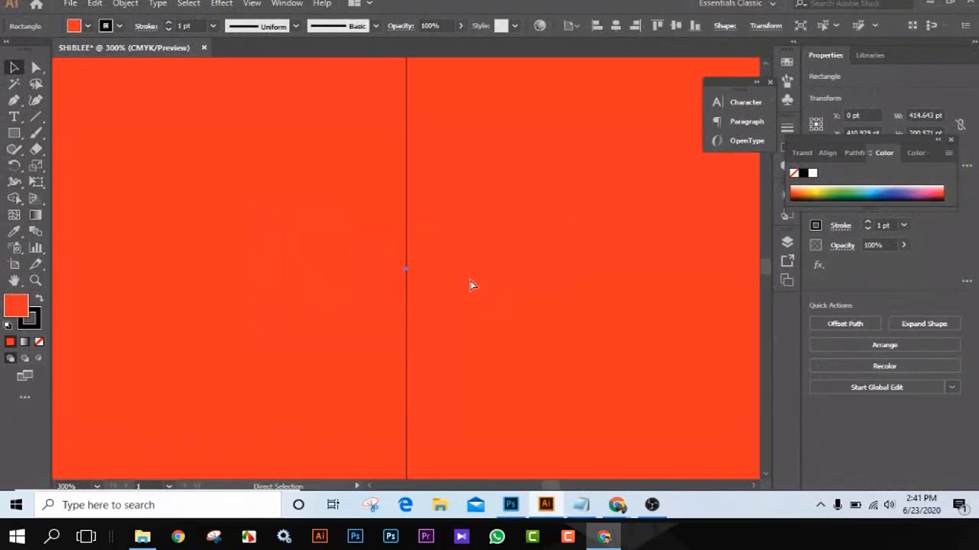
pyautogui.hotkey('ctrl', '+')
pyautogui.hotkey('ctrl', '+')
pyautogui.hotkey('ctrl', '+')
pyautogui.hotkey('ctrl', '+')
pyautogui.hotkey('ctrl', '+')
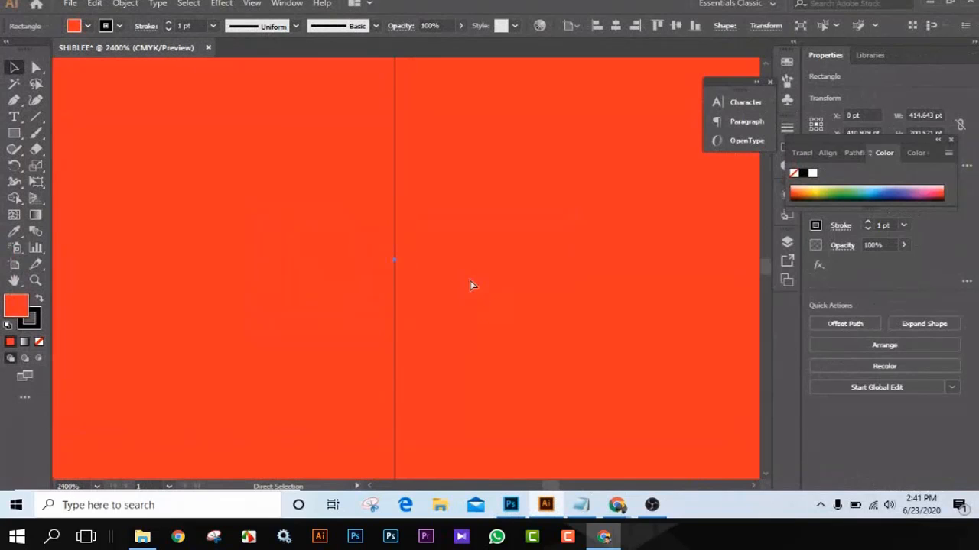
pyautogui.hotkey('ctrl', '+')
pyautogui.hotkey('ctrl', '+')
pyautogui.hotkey('ctrl', '+')
pyautogui.hotkey('ctrl', '+')
pyautogui.hotkey('ctrl', '+')
pyautogui.hotkey('ctrl', '+')
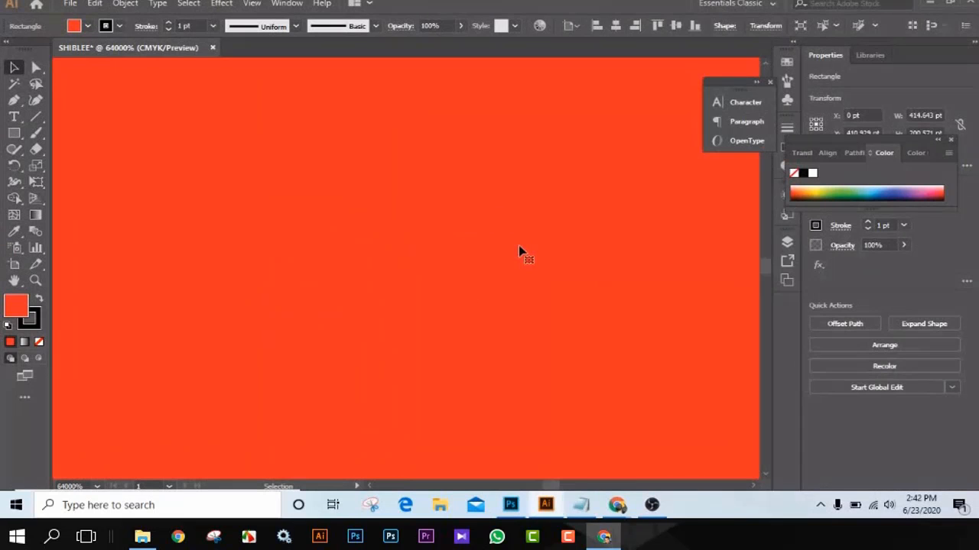
pyautogui.press('space')
# Step: Switch to Photoshop and inspect the magnified rectangle with the pixel grid hidden and shown again
pyautogui.click(509, 506)
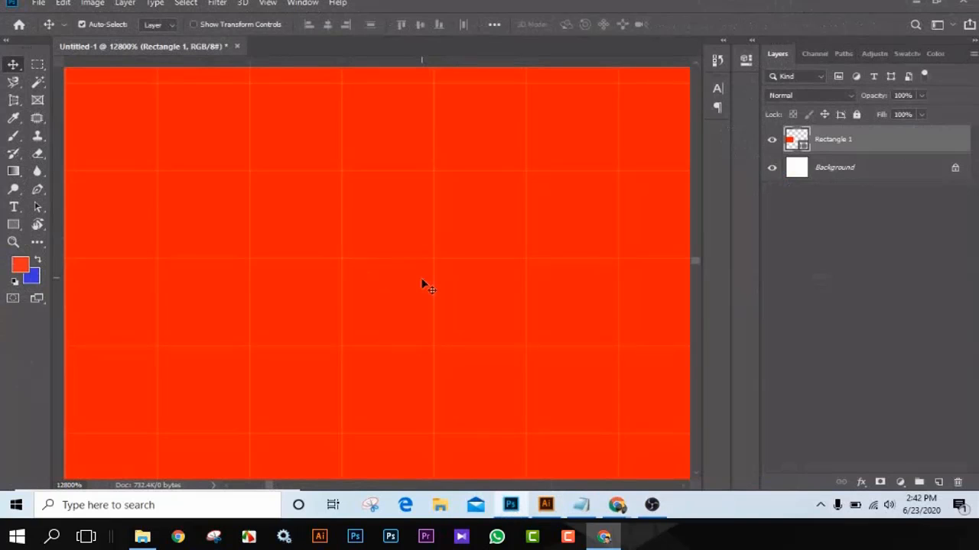
pyautogui.moveTo(426, 287); pyautogui.dragTo(339, 278)
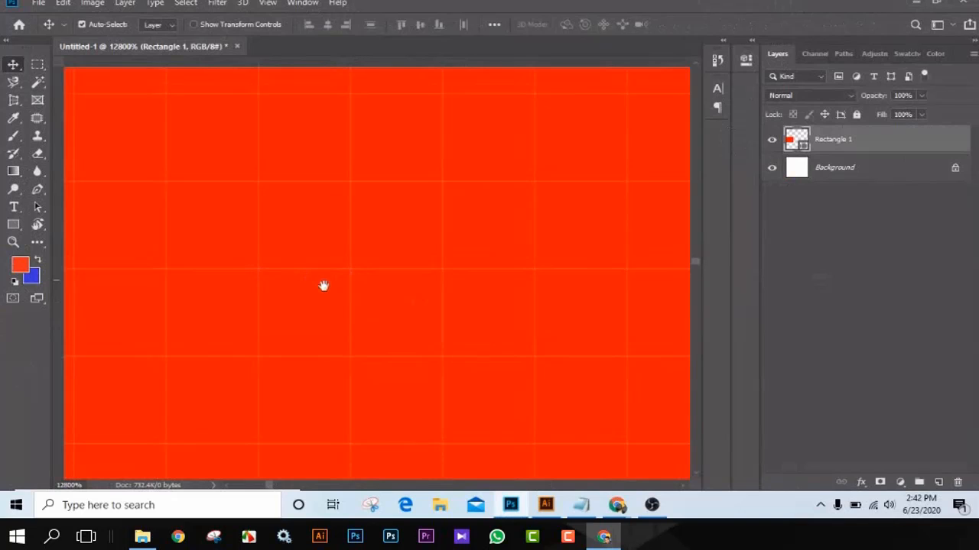
pyautogui.hotkey('ctrl', 'h')
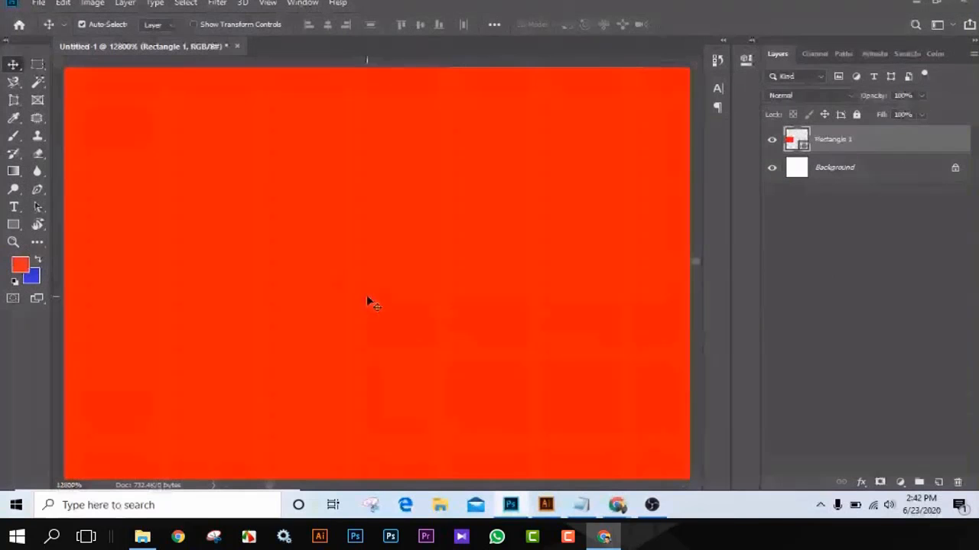
pyautogui.hotkey('ctrl', 'h')
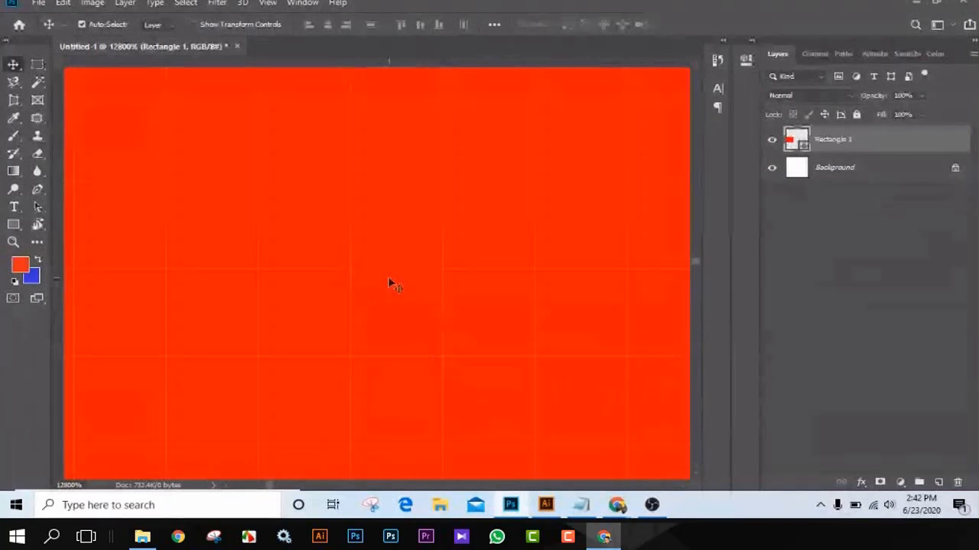
# Step: Switch to Illustrator and move the red rectangle fully inside the artboard, to about X 434 pt, in the upper half
pyautogui.click(549, 508)
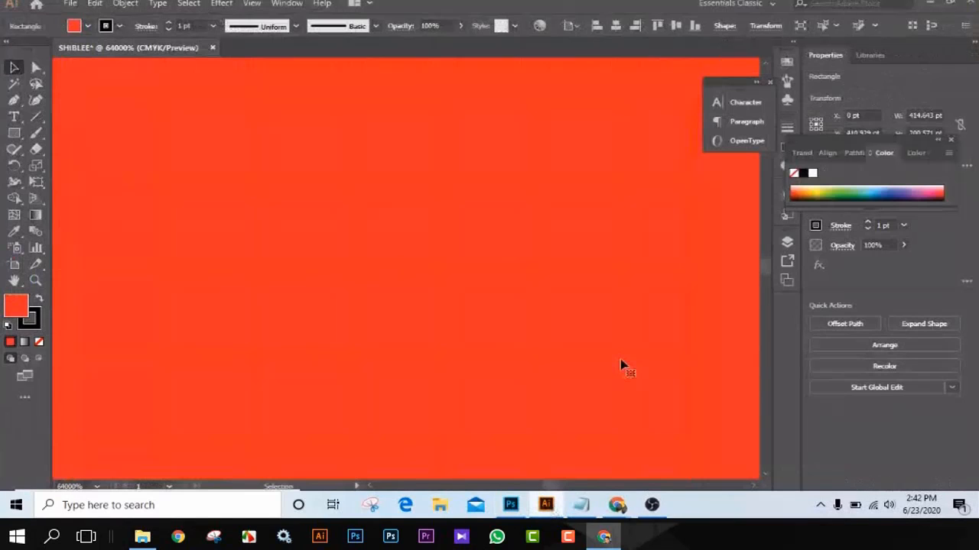
pyautogui.hotkey('ctrl', '-')
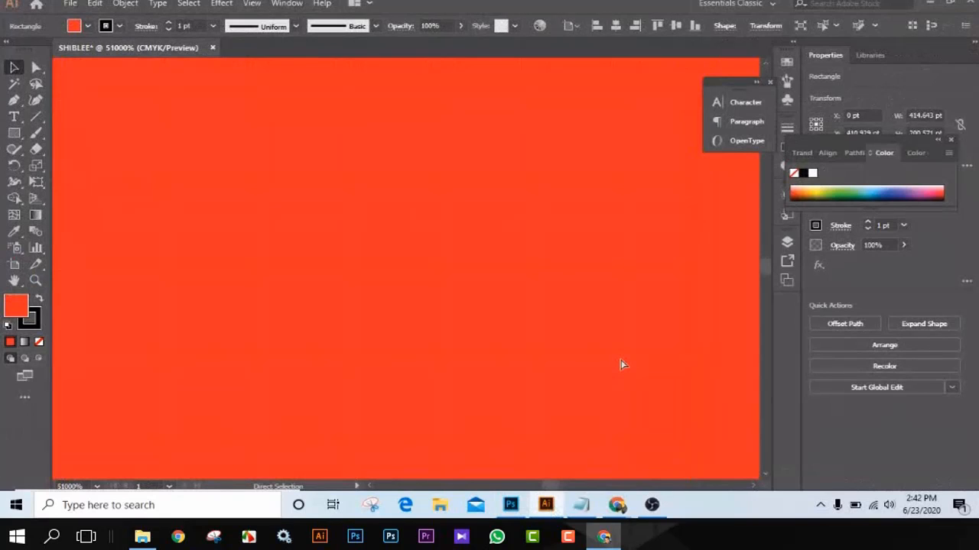
pyautogui.hotkey('ctrl', '-')
pyautogui.hotkey('ctrl', '-')
pyautogui.hotkey('ctrl', '-')
pyautogui.hotkey('ctrl', '-')
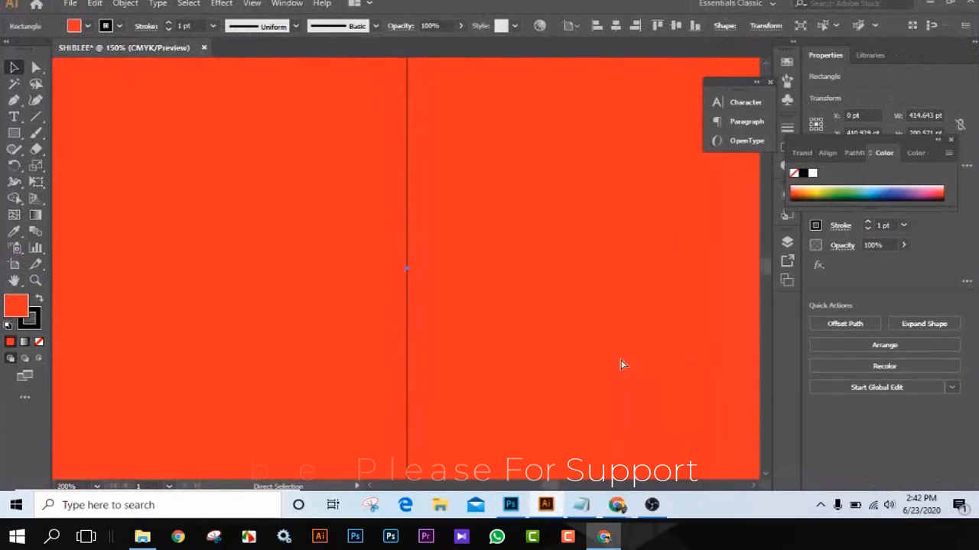
pyautogui.hotkey('ctrl', '-')
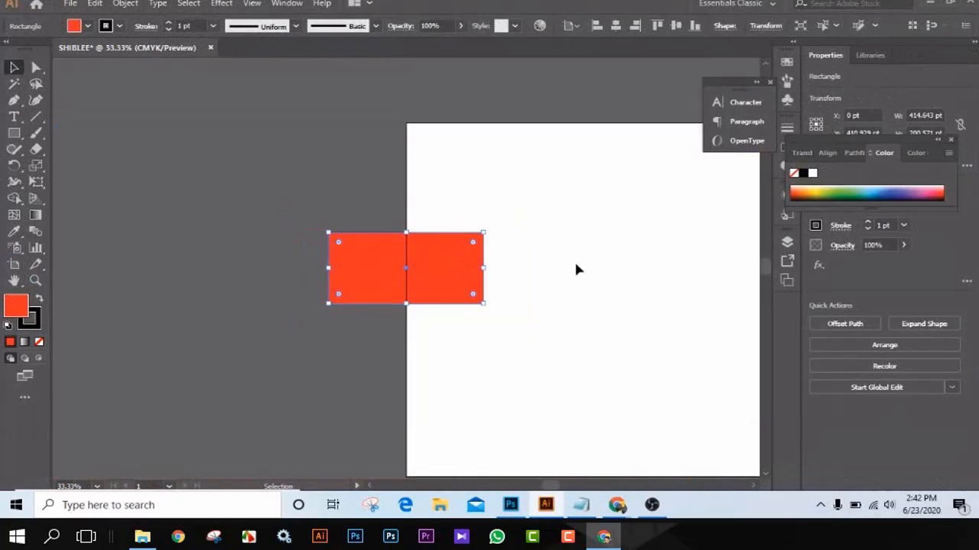
pyautogui.moveTo(582, 269); pyautogui.dragTo(522, 211)
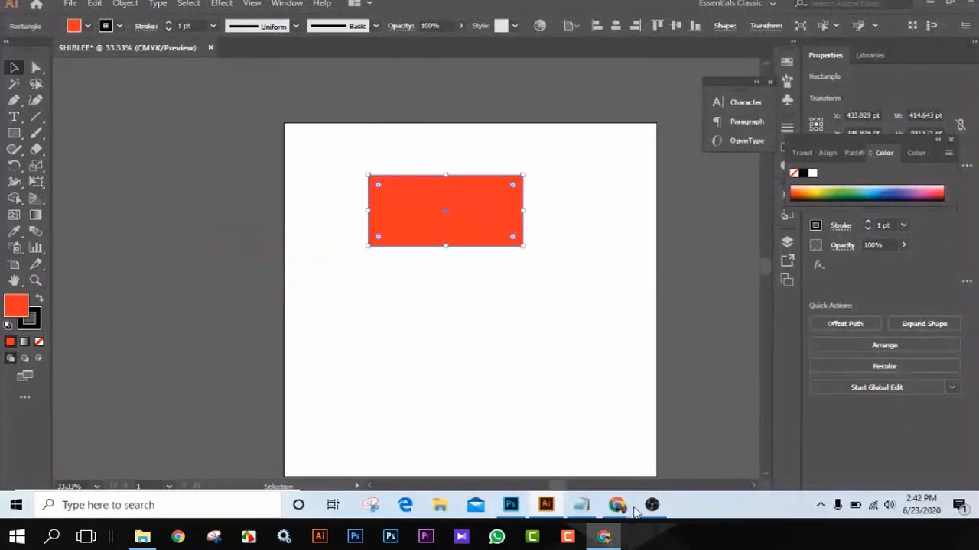
# Step: Switch to Chrome and check the Google Meet call, the Facebook Live Producer page and the Lot 02 class meeting
pyautogui.moveTo(620, 503)
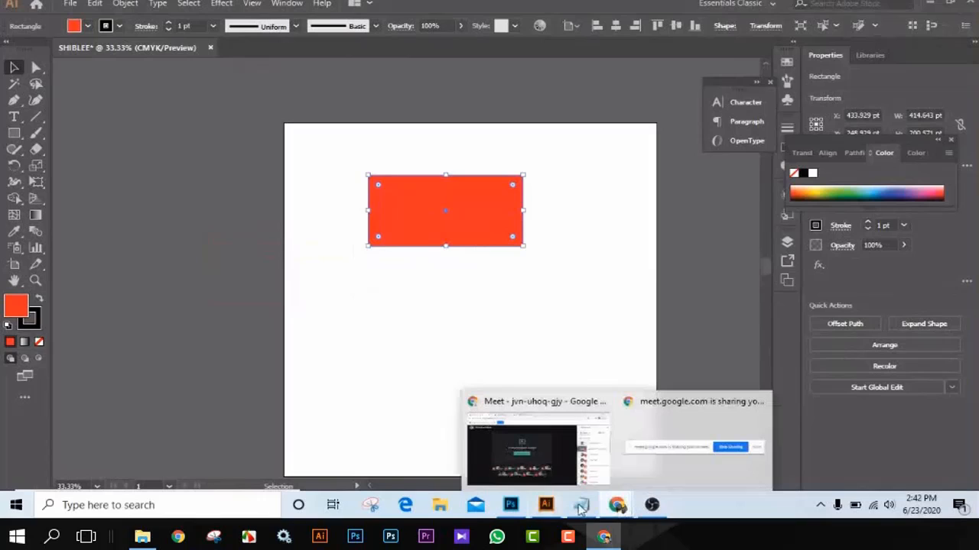
pyautogui.click(529, 473)
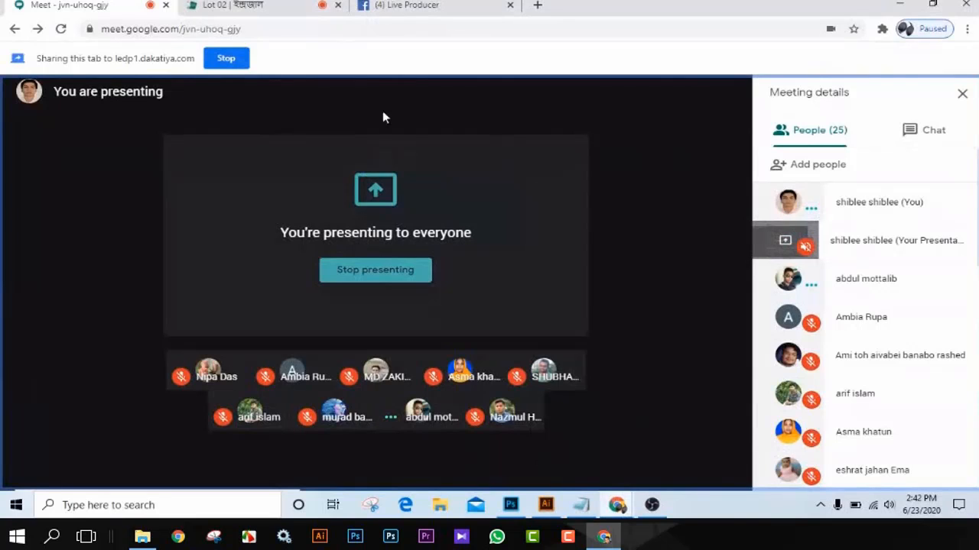
pyautogui.click(418, 4)
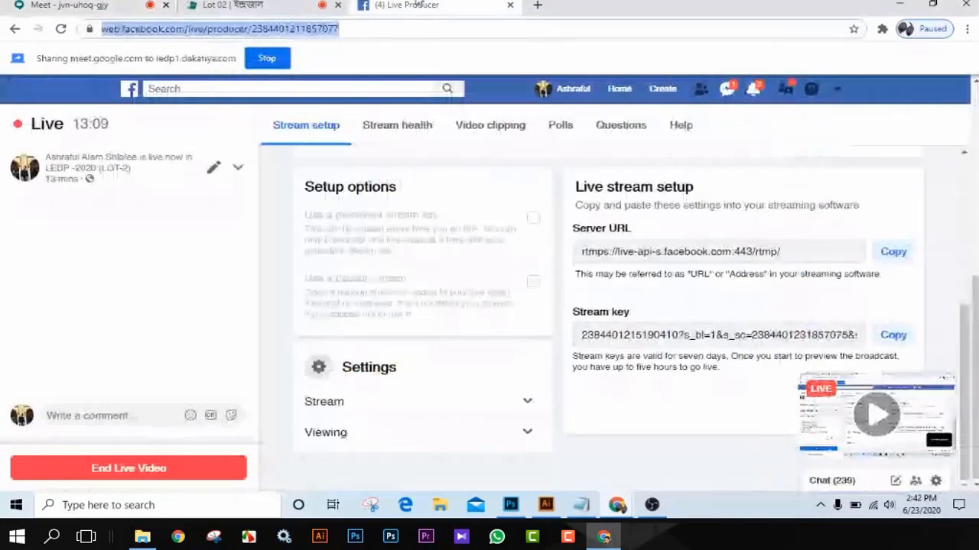
pyautogui.click(281, 4)
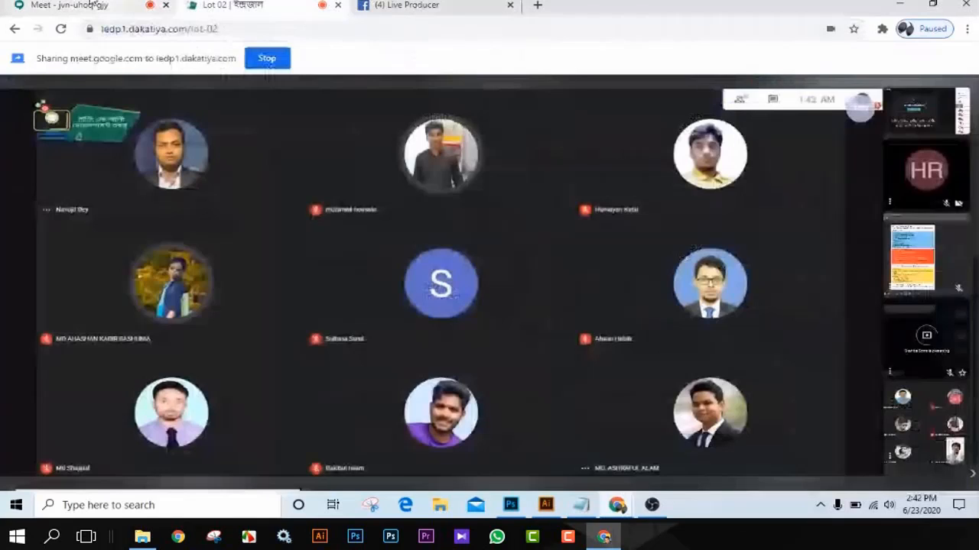
pyautogui.click(91, 5)
# Step: Return to Illustrator and delete the red rectangle from the artboard
pyautogui.hotkey('alt', 'Tab')
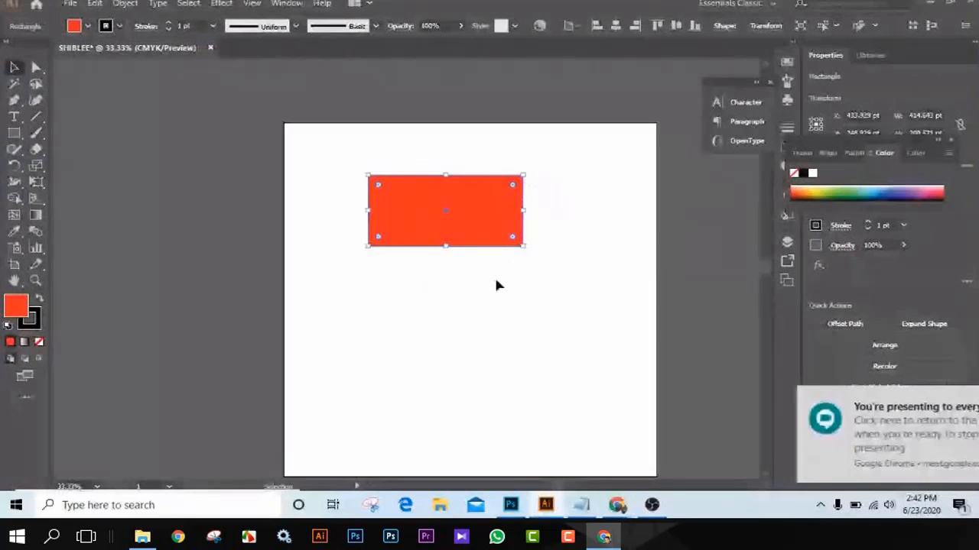
pyautogui.press('Delete')
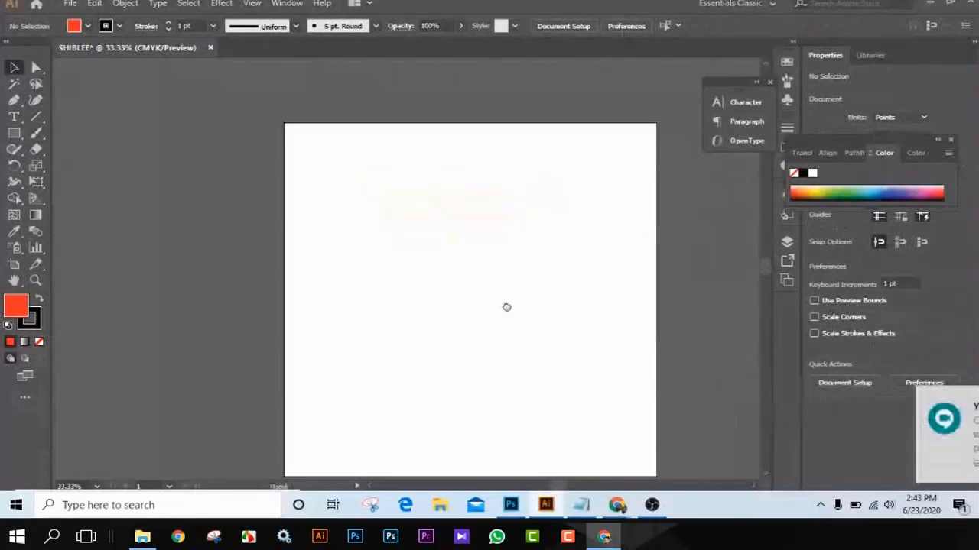
pyautogui.moveTo(506, 307); pyautogui.dragTo(383, 306)
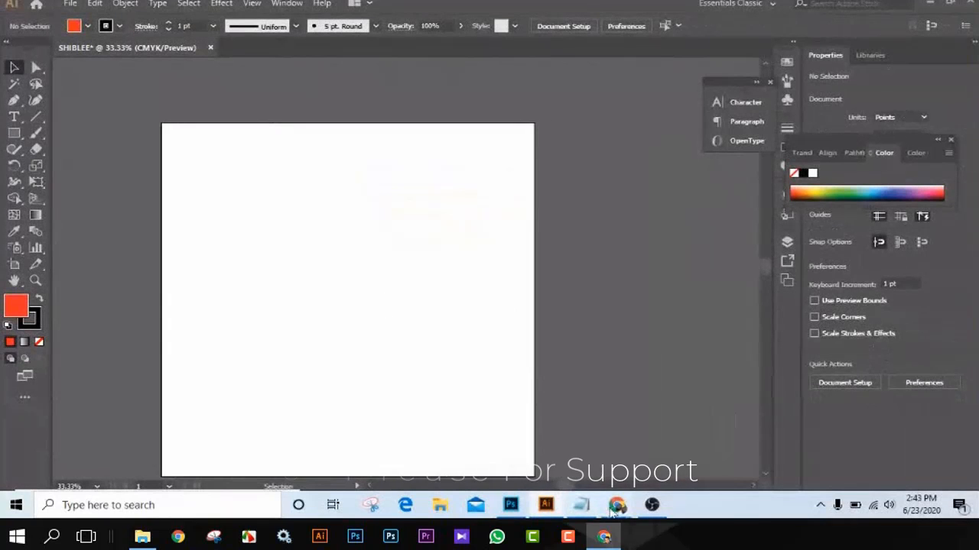
# Step: Switch to the Google Meet call and lower the computer's speaker volume to 16
pyautogui.hotkey('alt', 'Tab')
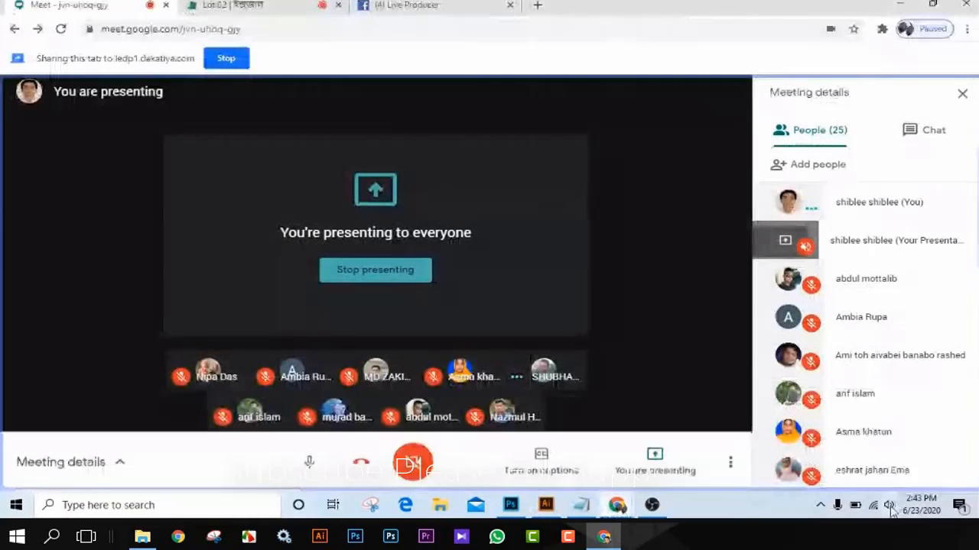
pyautogui.click(889, 505)
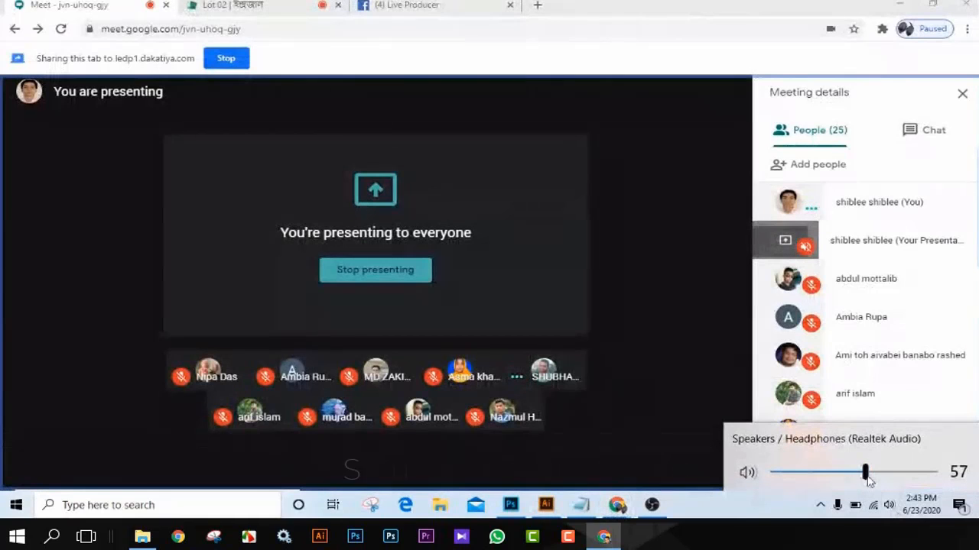
pyautogui.moveTo(866, 472); pyautogui.dragTo(818, 474)
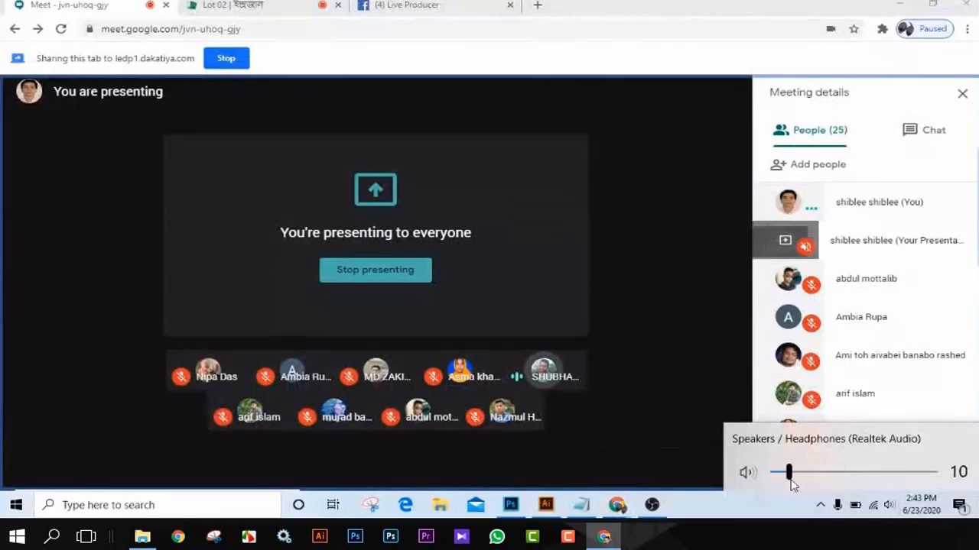
pyautogui.moveTo(793, 484); pyautogui.dragTo(805, 484)
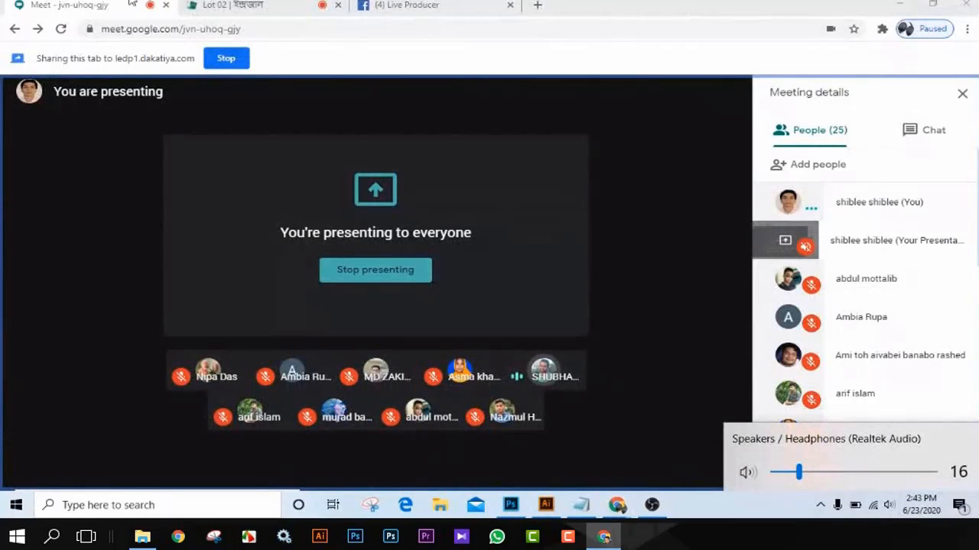
# Step: Switch to Illustrator to view the empty artboard, and return to the Google Meet call to check the participants
pyautogui.click(547, 512)
pyautogui.moveTo(433, 298); pyautogui.dragTo(435, 280)
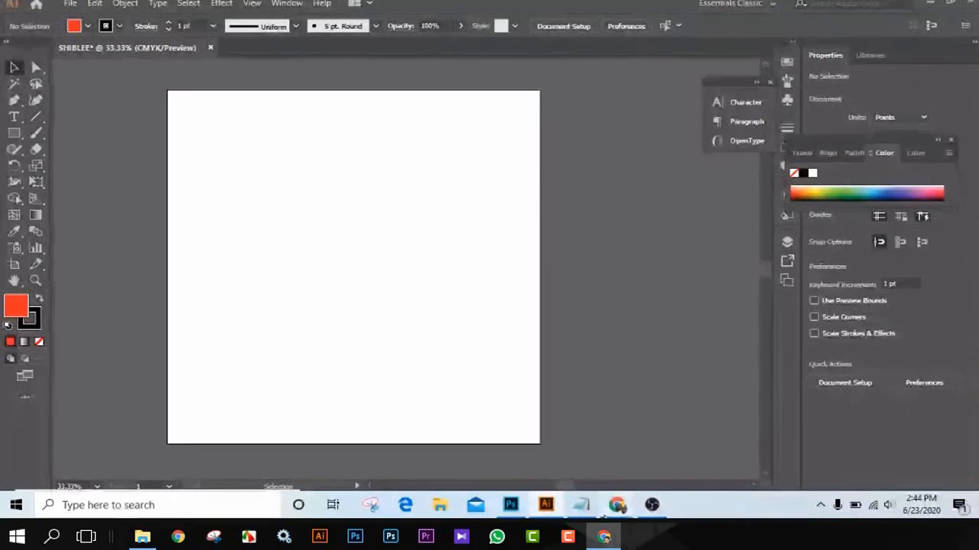
pyautogui.moveTo(617, 505)
pyautogui.click(569, 433)
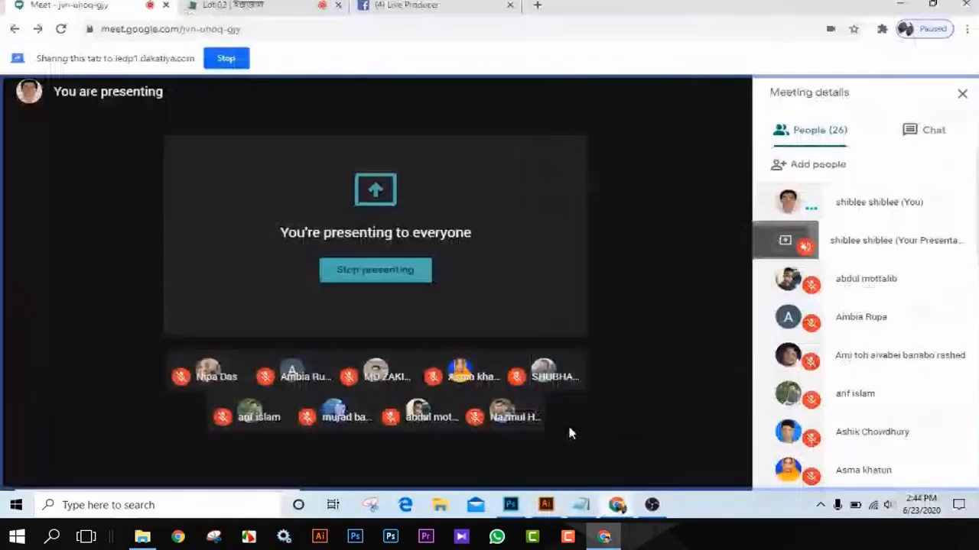
# Step: Switch from the Google Meet call to Illustrator and open the settings for a new document
pyautogui.moveTo(497, 224)
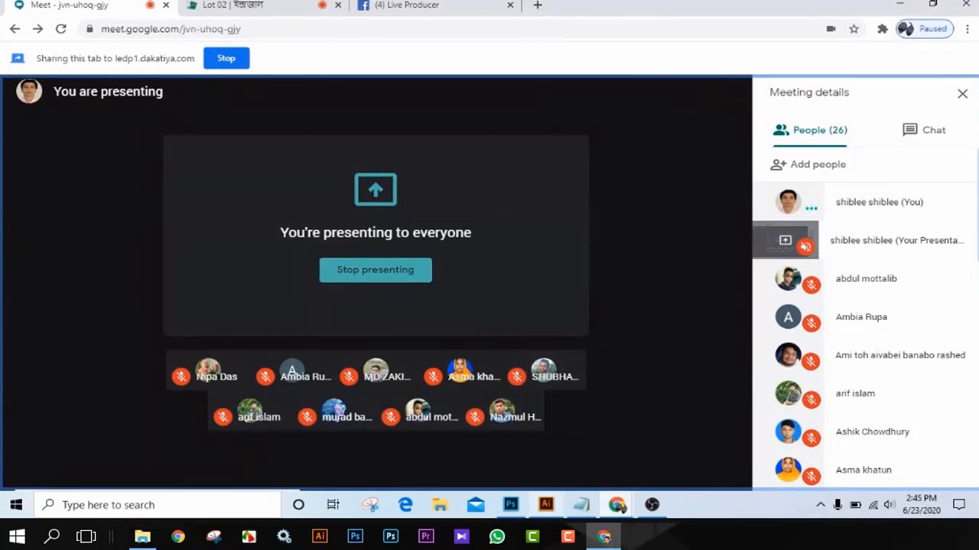
pyautogui.click(546, 508)
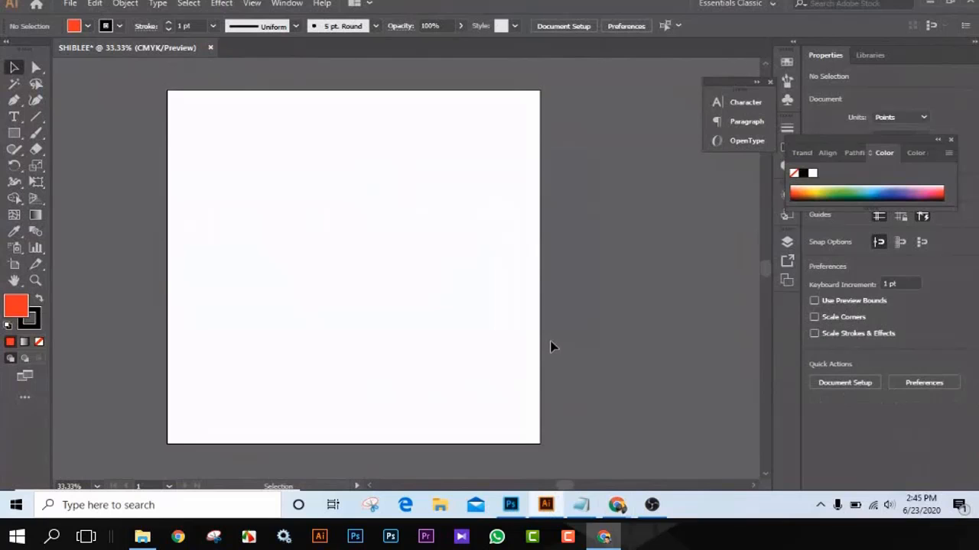
pyautogui.click(73, 6)
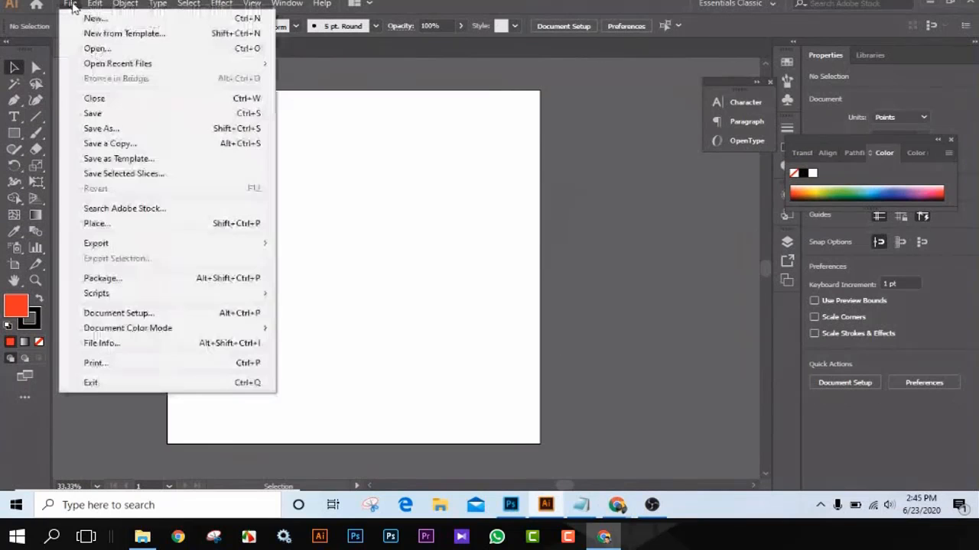
pyautogui.click(72, 6)
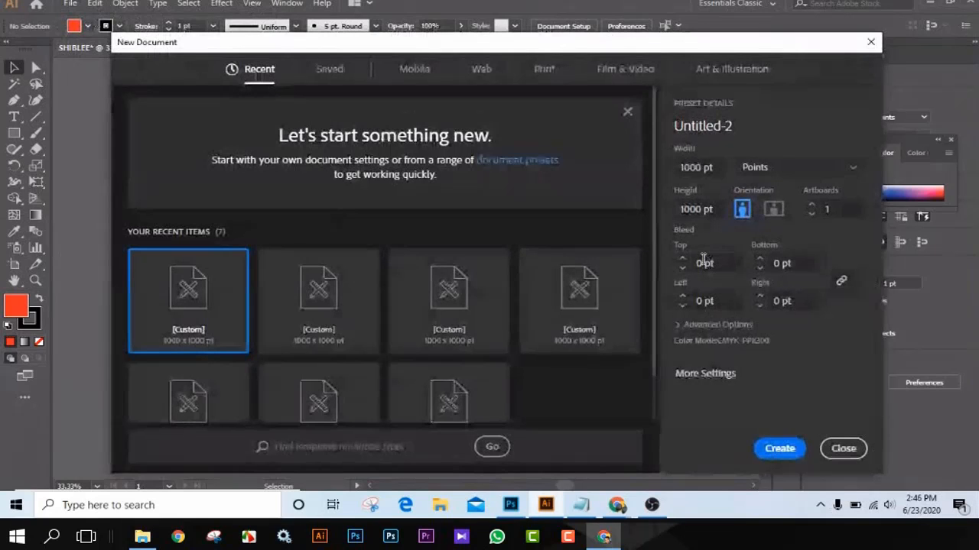
# Step: Enter 500 for the linked bleed values and create the new 1000 by 1000 pt document
pyautogui.click(729, 265)
pyautogui.press('BackSpace')
pyautogui.write('500')
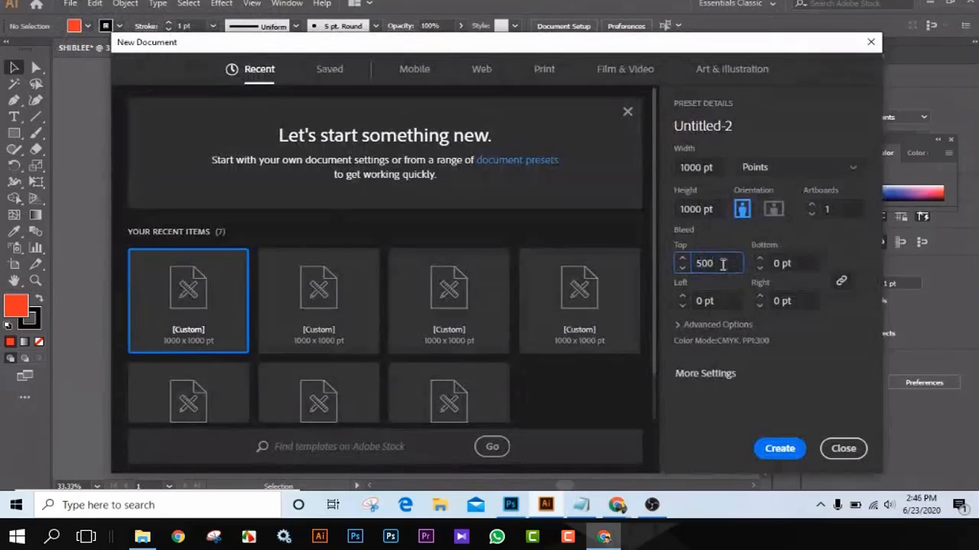
pyautogui.click(800, 301)
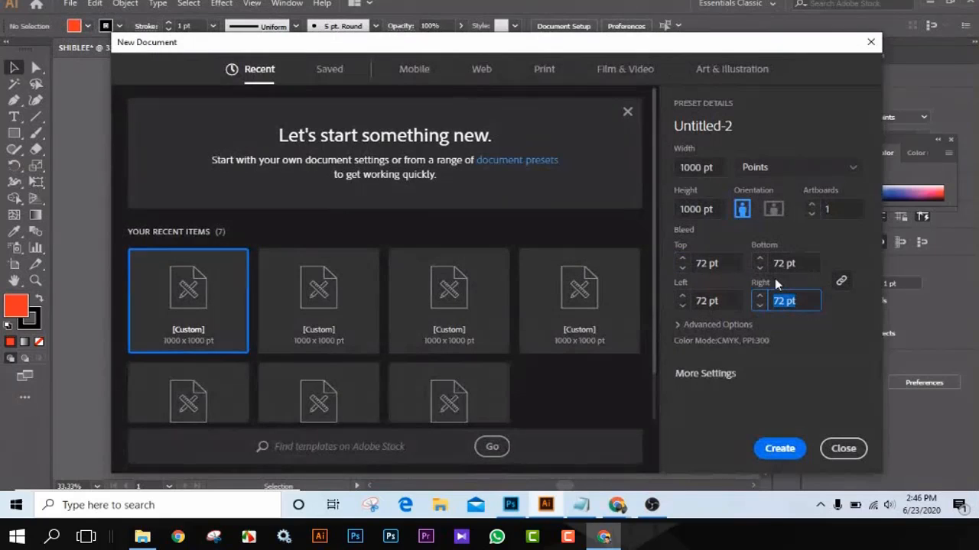
pyautogui.click(780, 451)
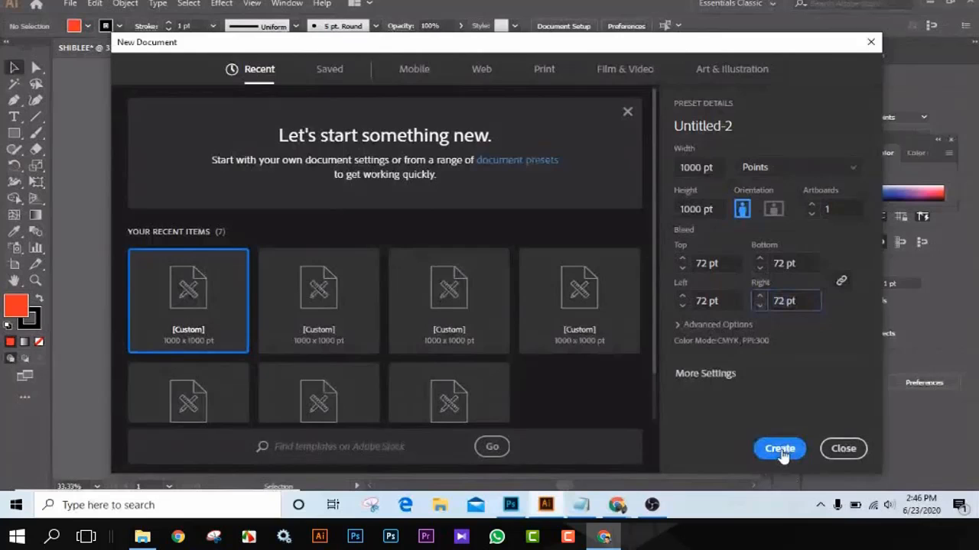
pyautogui.click(780, 449)
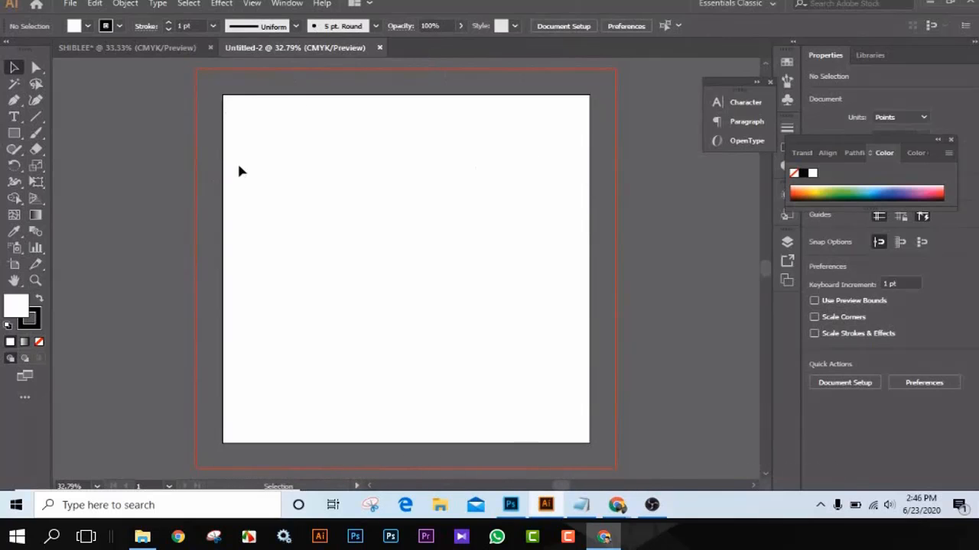
# Step: Look through the object commands and close the newly created document with the red bleed guides
pyautogui.click(126, 7)
pyautogui.moveTo(321, 309)
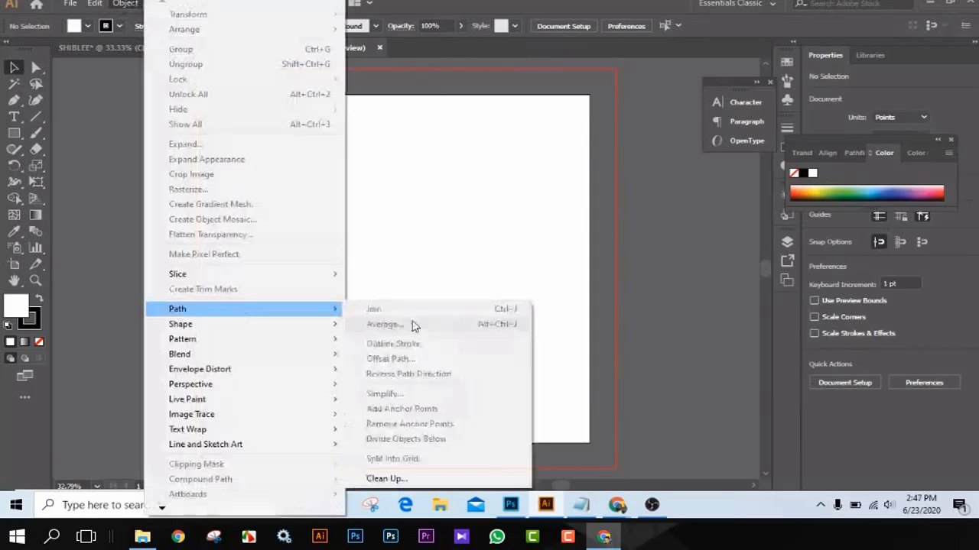
pyautogui.click(470, 215)
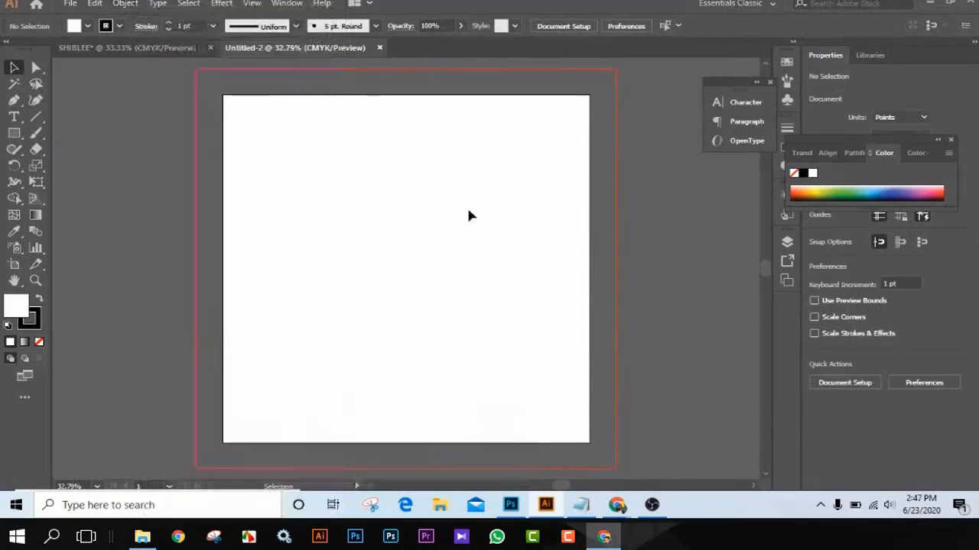
pyautogui.click(378, 47)
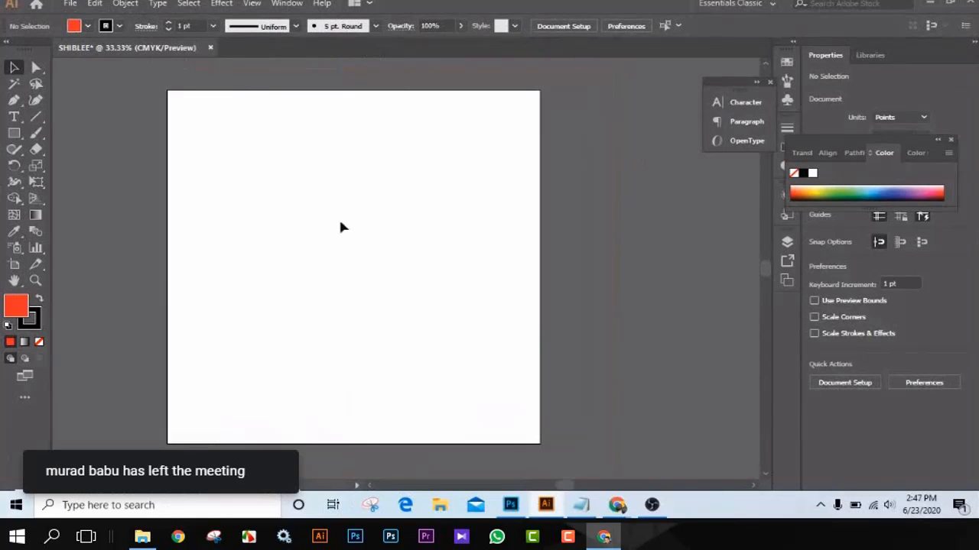
# Step: Start another 1000 by 1000 pt document, set its linked bleed to 50 pt on all sides and expand the advanced options
pyautogui.hotkey('ctrl', '-')
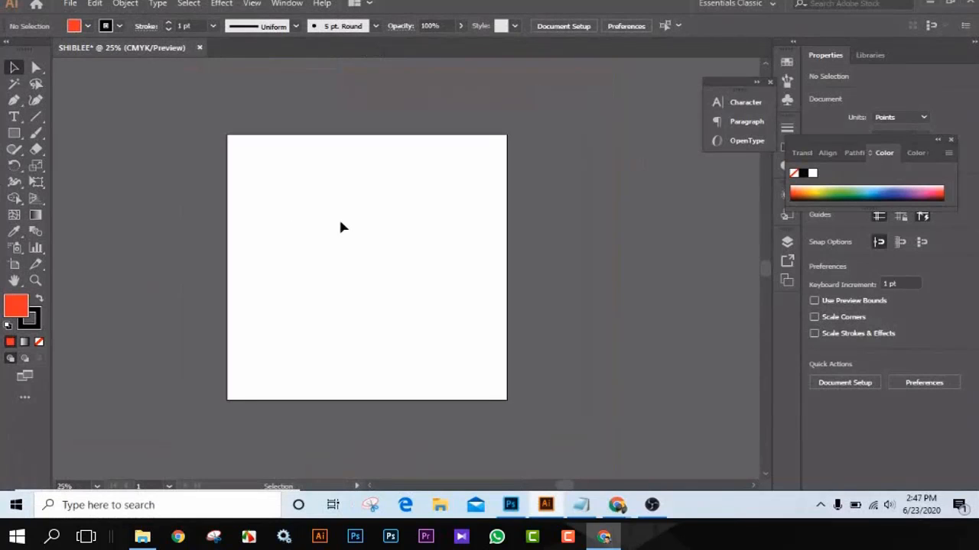
pyautogui.press('space')
pyautogui.moveTo(350, 244)
pyautogui.mouseDown()
pyautogui.moveTo(412, 239)
pyautogui.moveTo(365, 237)
pyautogui.mouseUp()
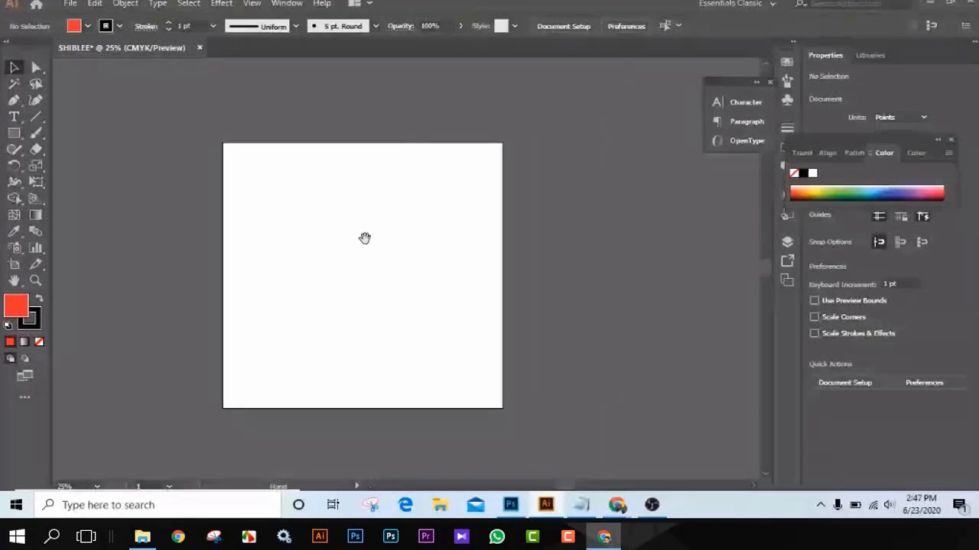
pyautogui.click(71, 4)
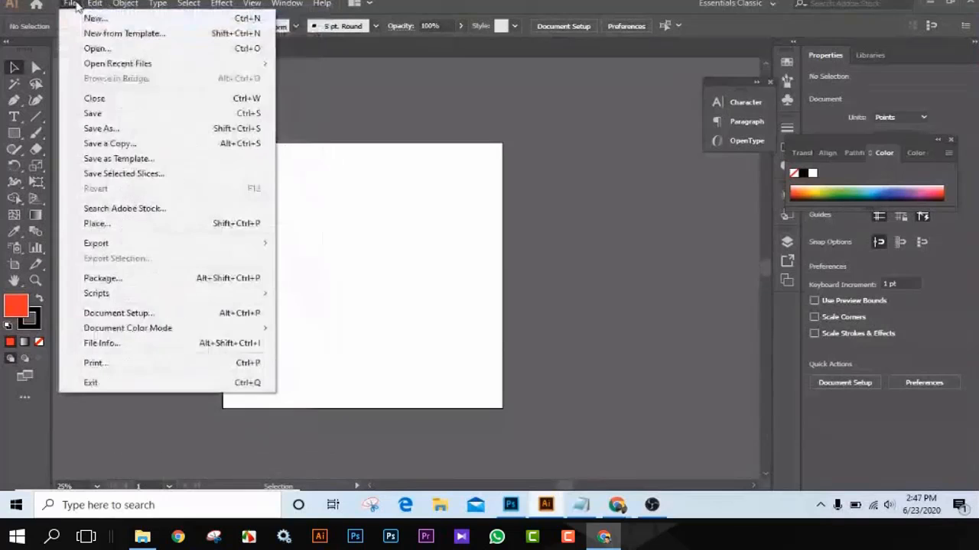
pyautogui.click(84, 24)
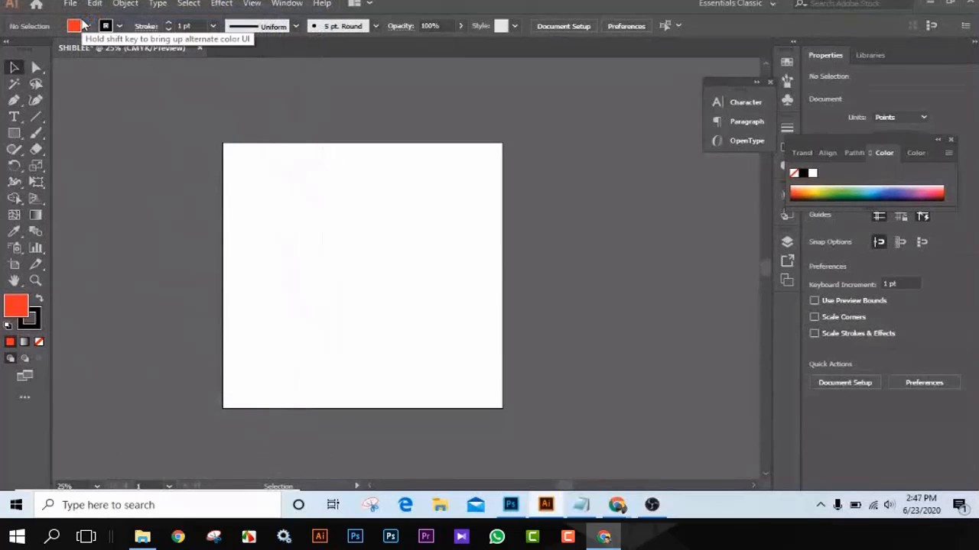
pyautogui.hotkey('ctrl', 'n')
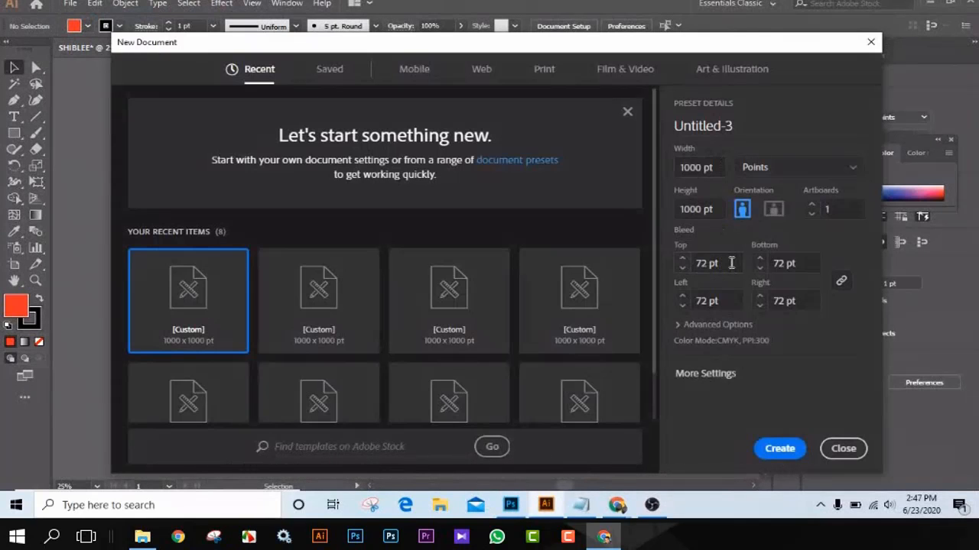
pyautogui.click(730, 265)
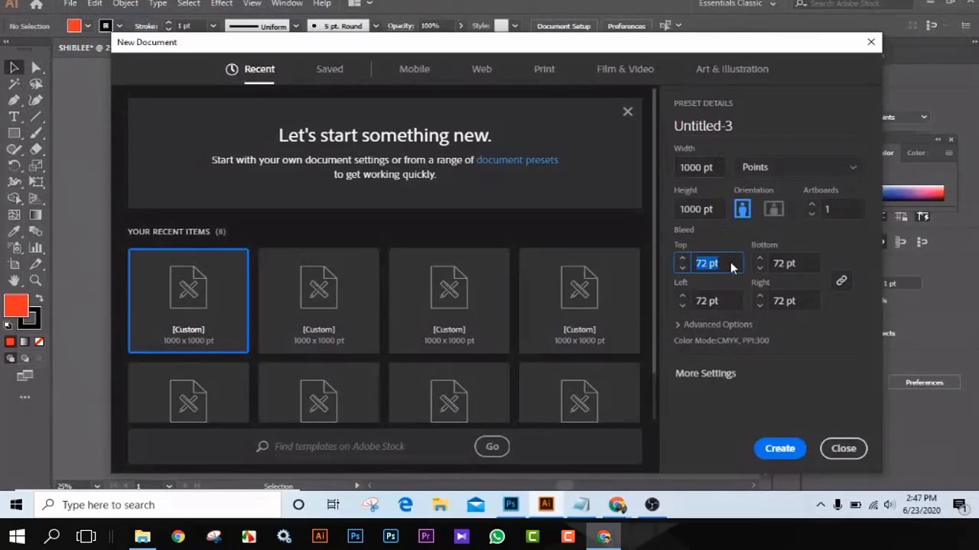
pyautogui.press('BackSpace')
pyautogui.write('50')
pyautogui.click(804, 333)
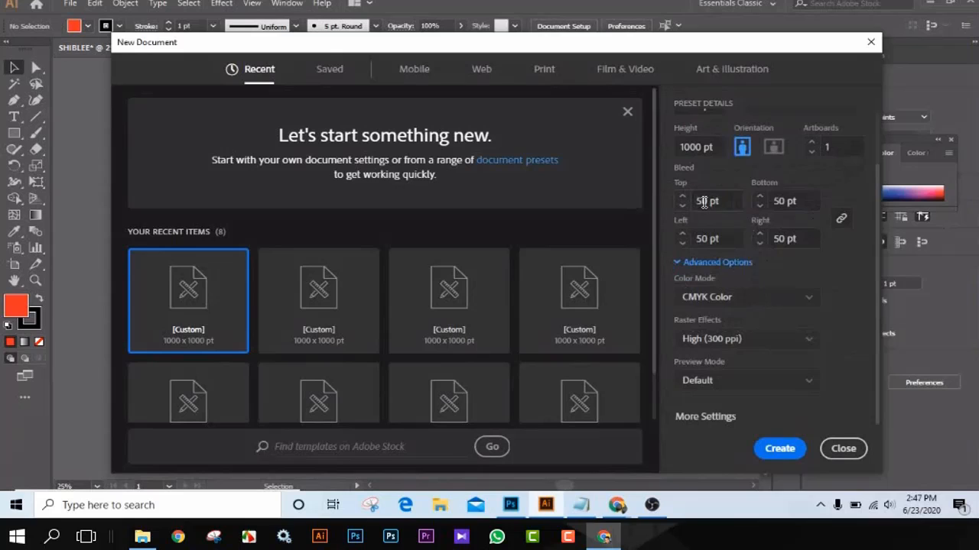
# Step: Unlink the bleed values and create the document with the bottom and right bleeds set to 70 pt
pyautogui.click(842, 220)
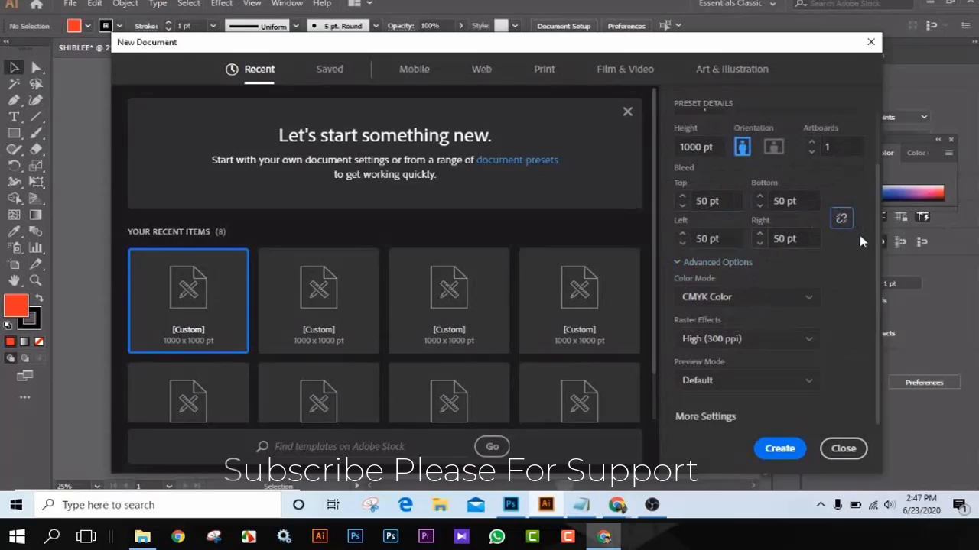
pyautogui.click(791, 201)
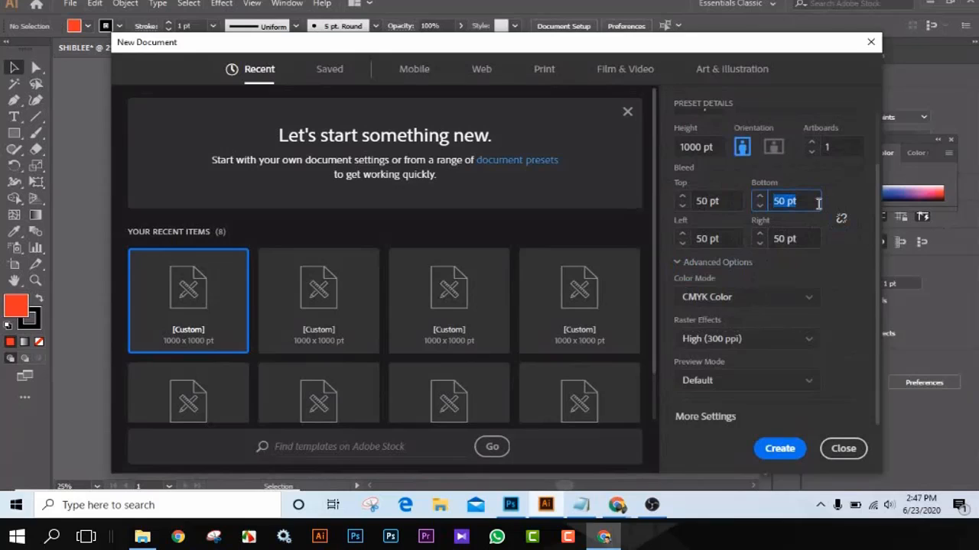
pyautogui.press('BackSpace')
pyautogui.write('70')
pyautogui.click(795, 238)
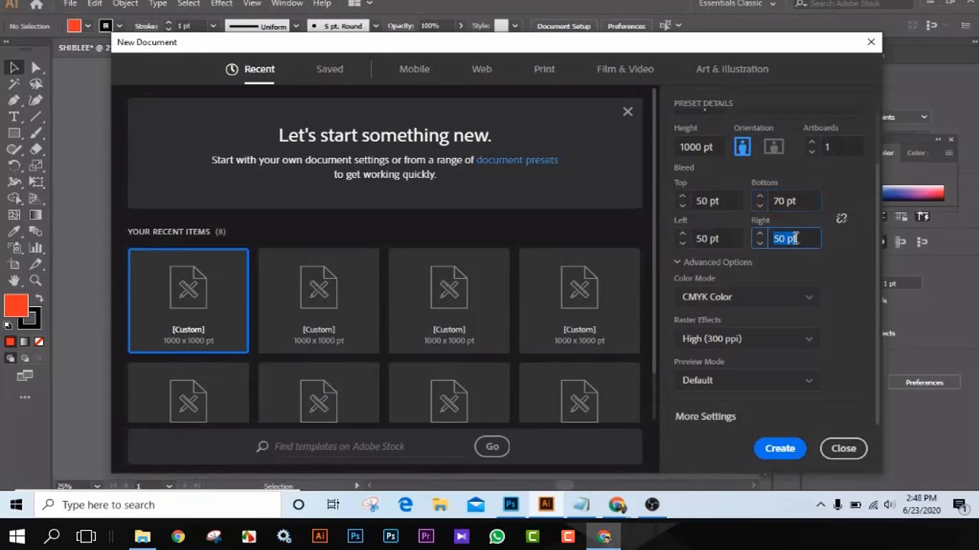
pyautogui.press('BackSpace')
pyautogui.write('70')
pyautogui.click(780, 449)
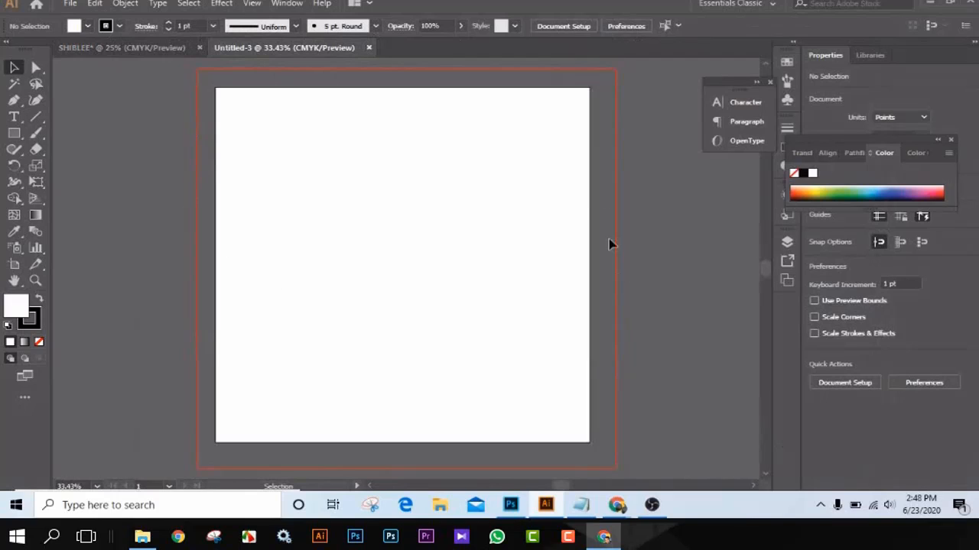
# Step: Close the document with the uneven bleed, and briefly view the red rectangle in Photoshop before returning to Illustrator
pyautogui.click(370, 48)
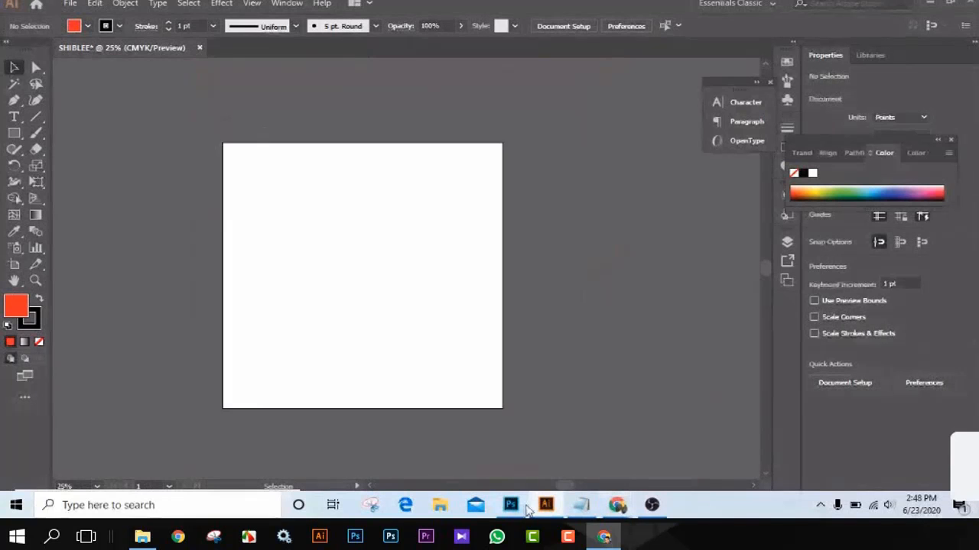
pyautogui.click(510, 505)
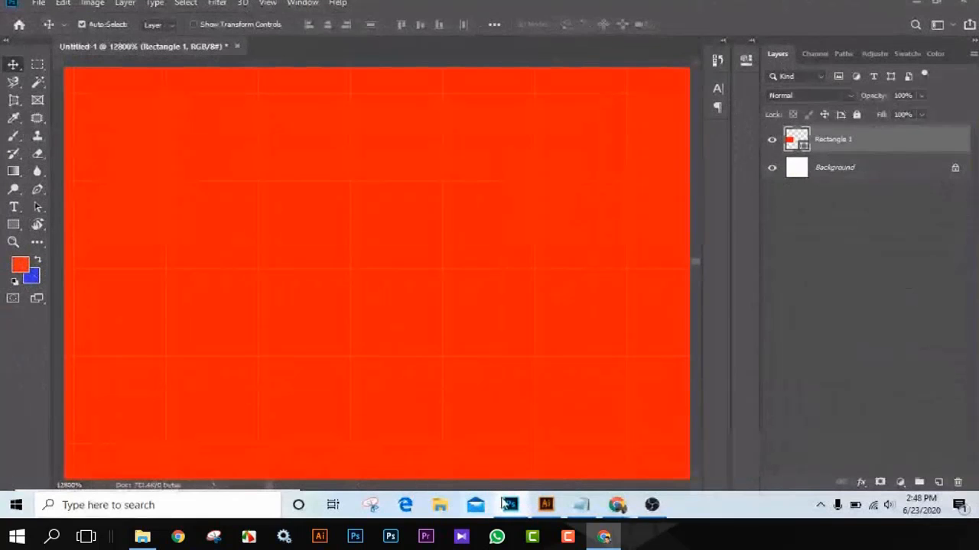
pyautogui.click(546, 505)
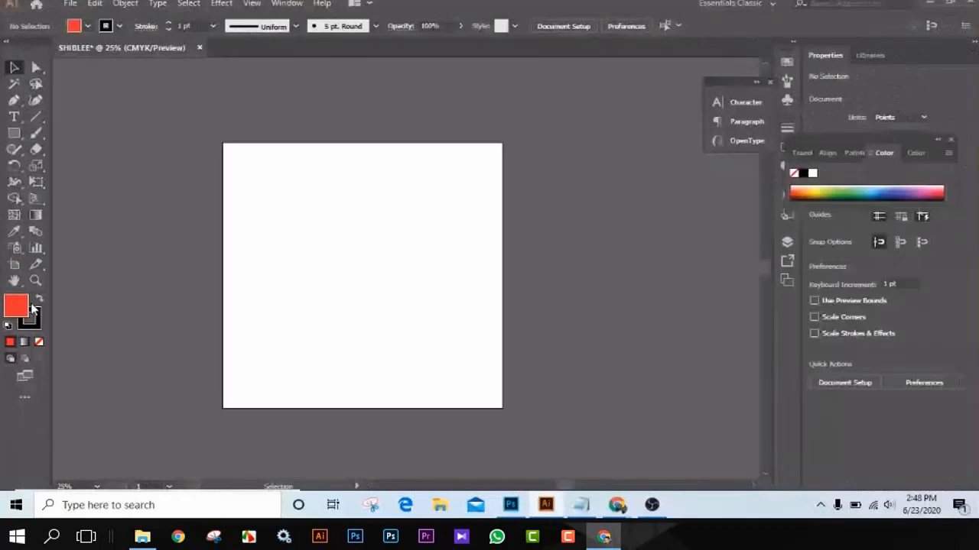
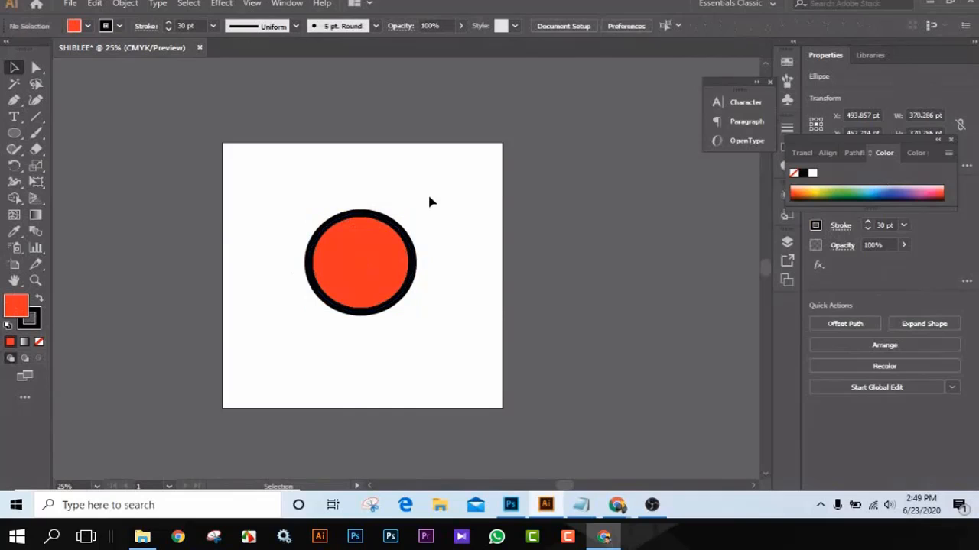
# Step: Select the circle on the artboard and try several fill swatches, including orange, finishing with blue
pyautogui.moveTo(265, 197); pyautogui.dragTo(450, 292)
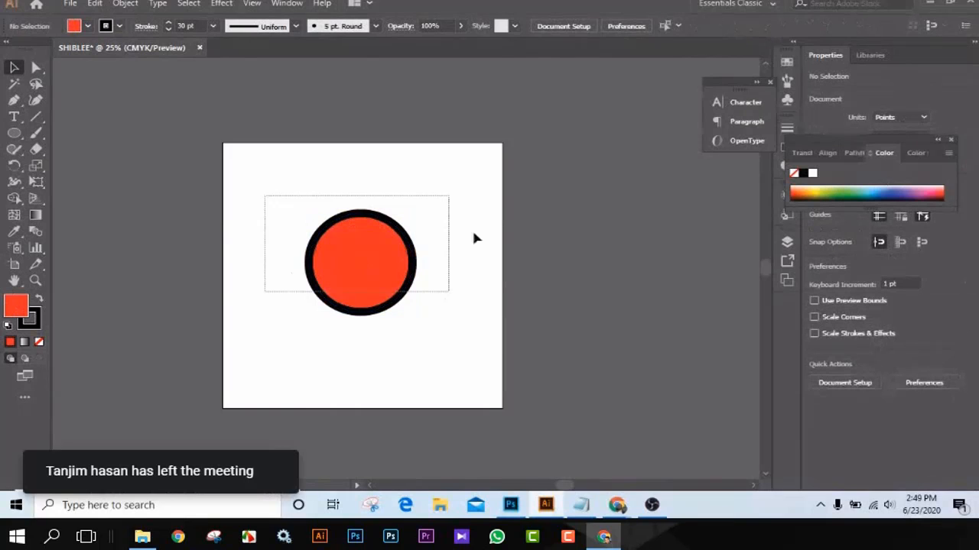
pyautogui.moveTo(277, 189); pyautogui.dragTo(507, 326)
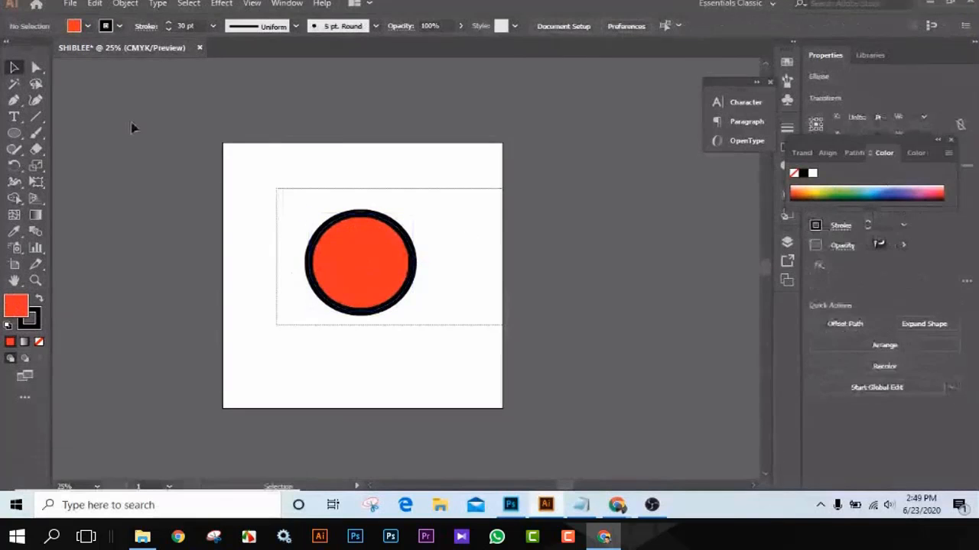
pyautogui.click(88, 28)
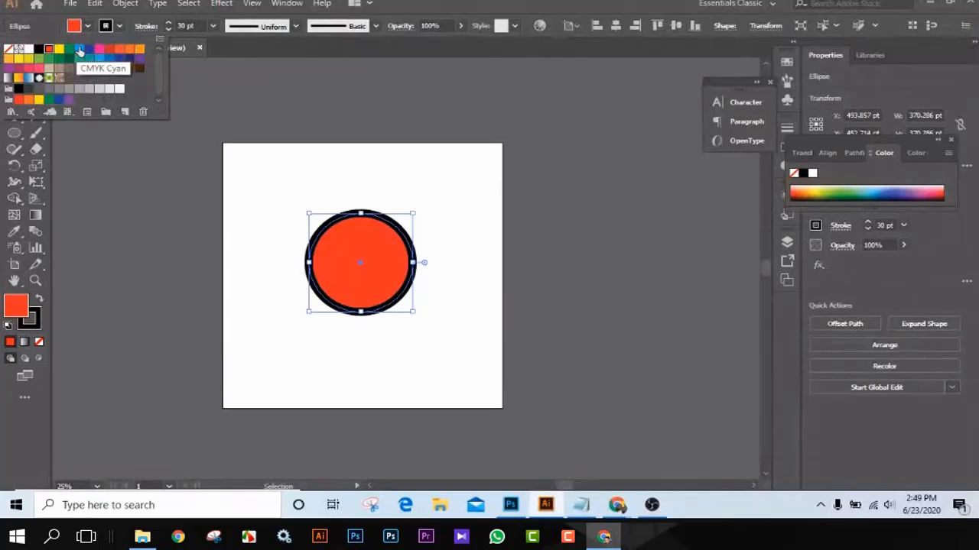
pyautogui.click(80, 50)
pyautogui.click(119, 49)
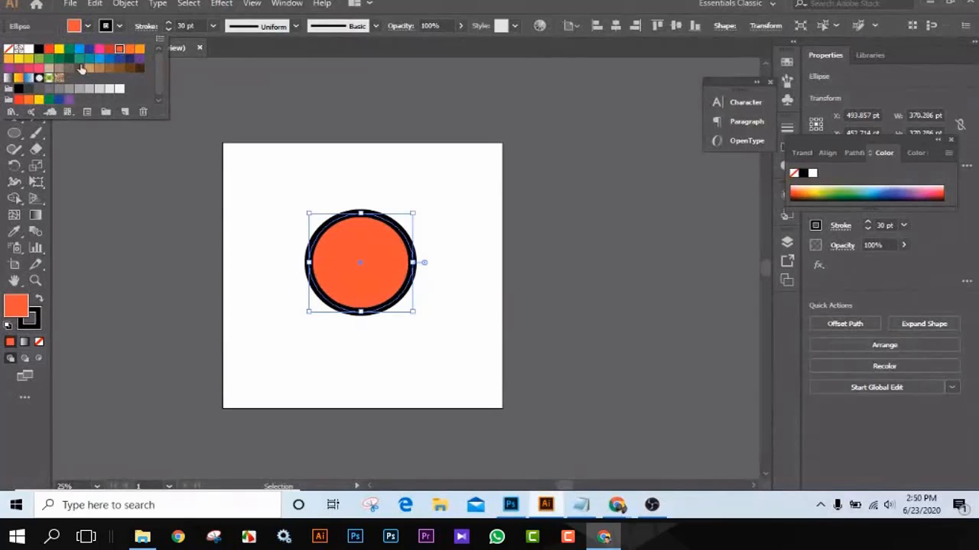
pyautogui.click(68, 58)
pyautogui.click(99, 58)
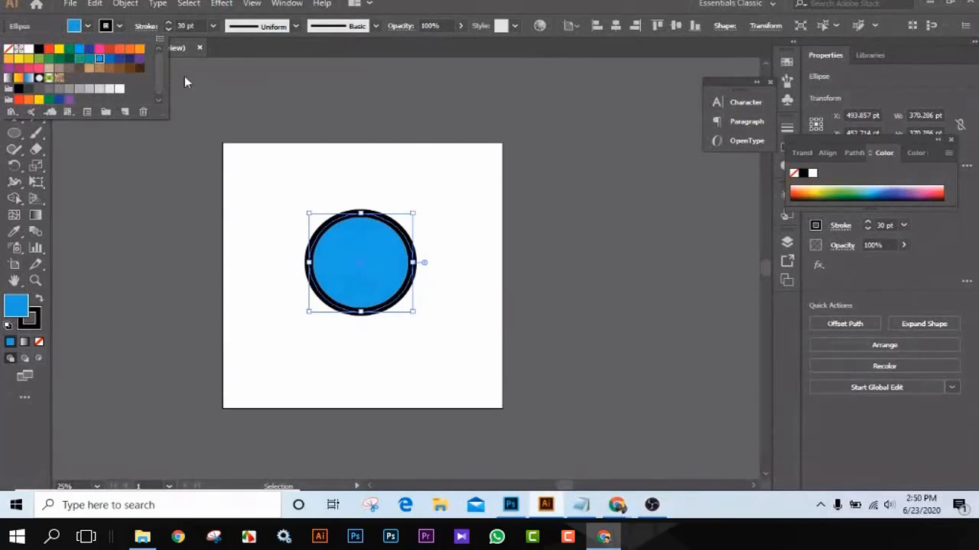
# Step: Try several stroke swatches on the selected circle, including green, dark green and blue, finishing with yellow
pyautogui.click(119, 26)
pyautogui.click(60, 50)
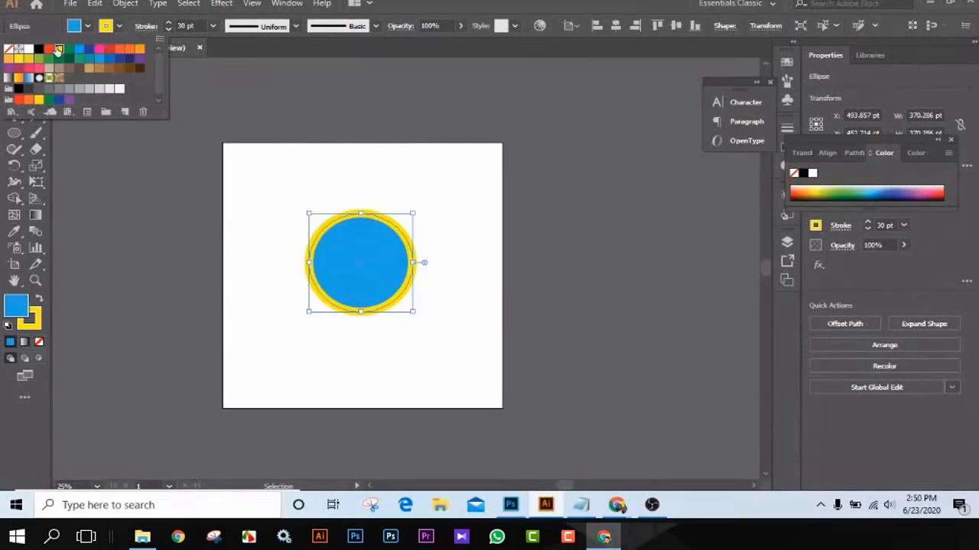
pyautogui.click(36, 61)
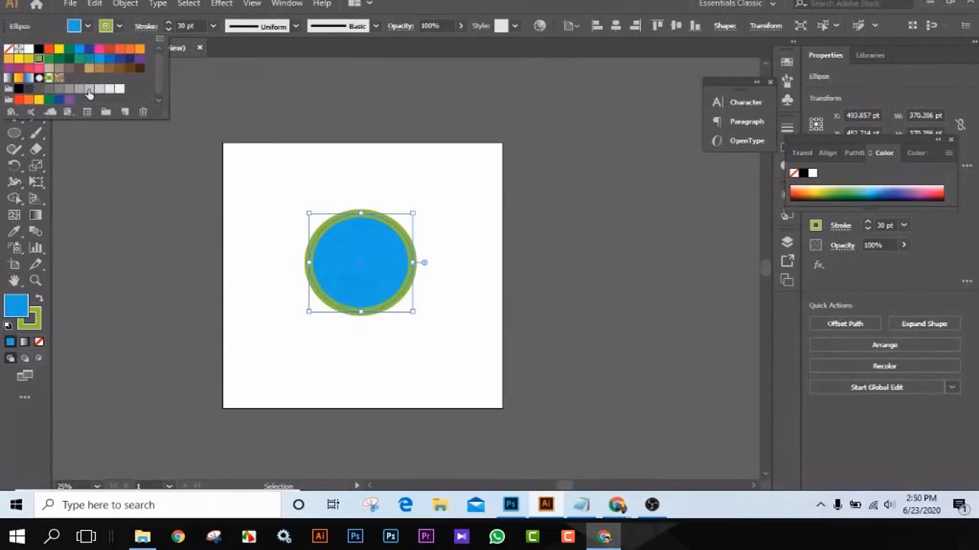
pyautogui.click(89, 93)
pyautogui.click(48, 59)
pyautogui.click(59, 59)
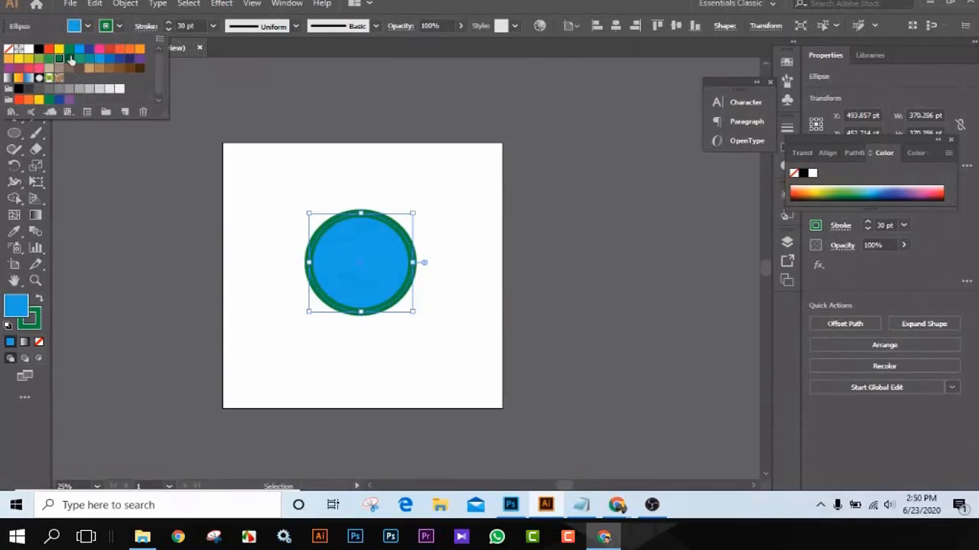
pyautogui.click(70, 59)
pyautogui.click(99, 59)
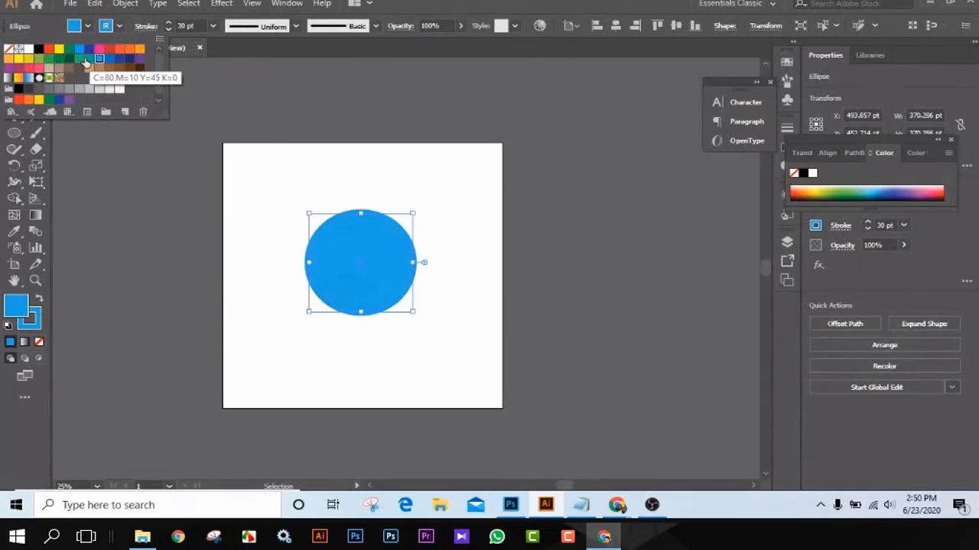
pyautogui.click(87, 60)
pyautogui.click(38, 59)
pyautogui.click(28, 60)
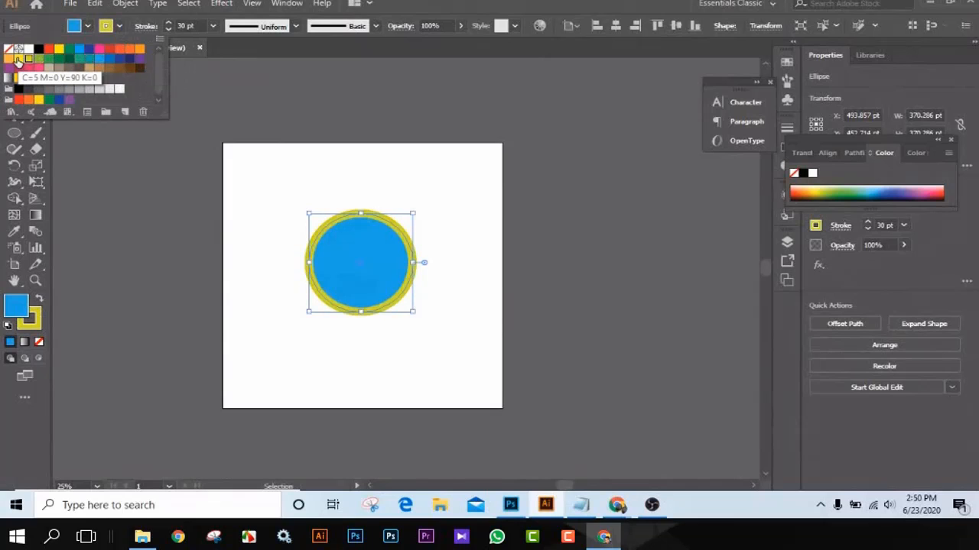
pyautogui.click(19, 61)
# Step: Switch to the Google Meet window in Chrome, admit the waiting participant and go to the Live Producer page
pyautogui.click(617, 508)
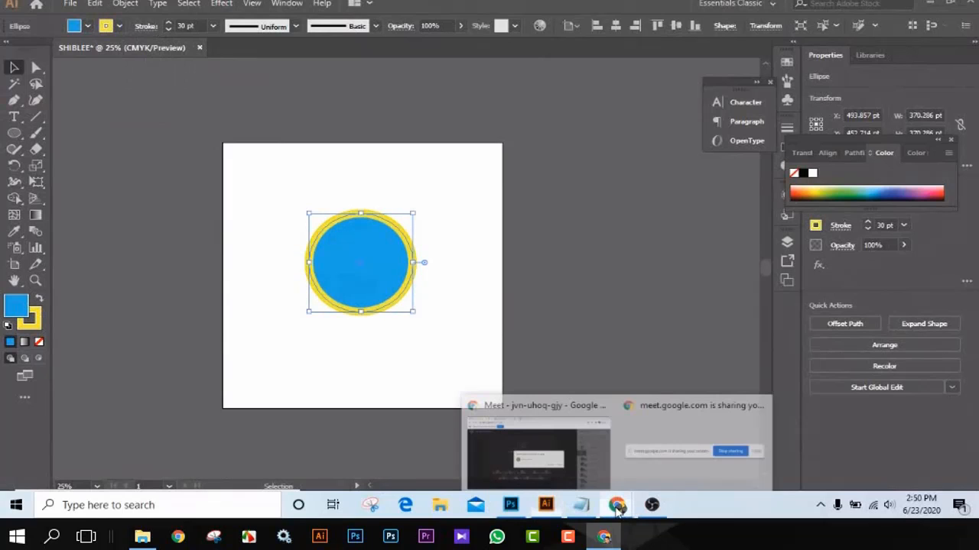
pyautogui.click(554, 431)
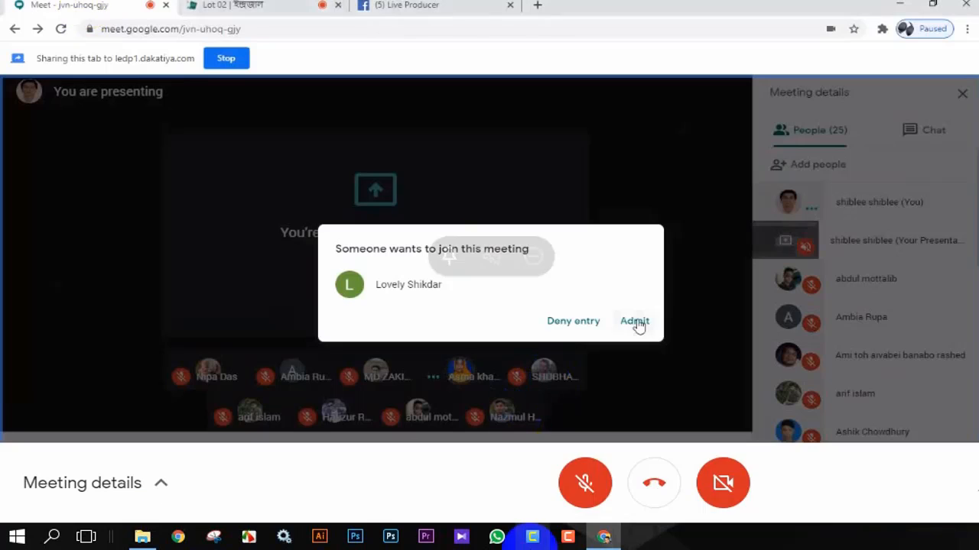
pyautogui.click(638, 322)
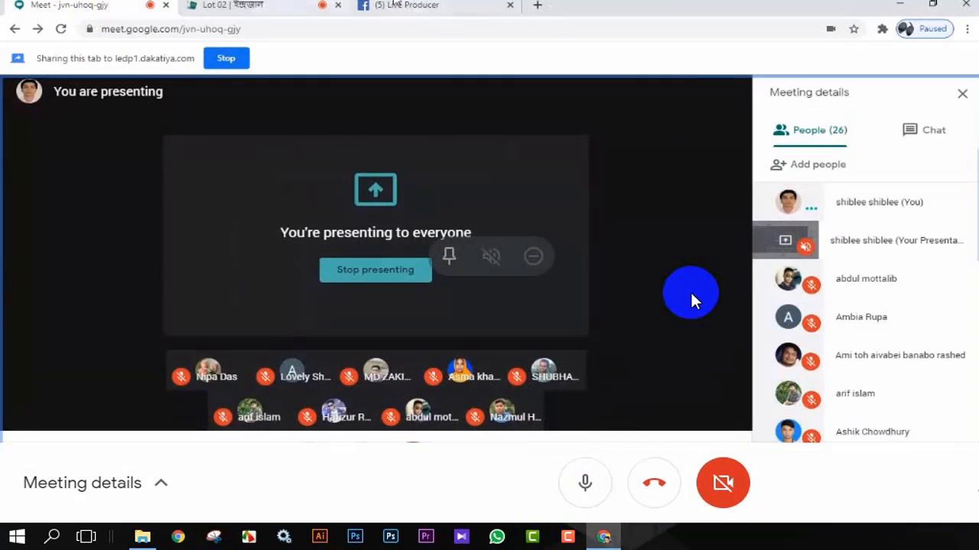
pyautogui.click(403, 4)
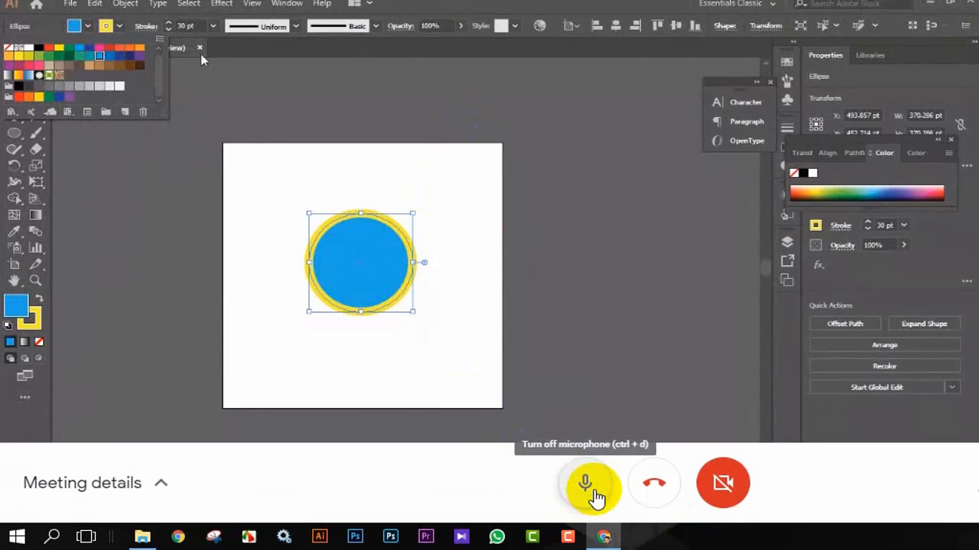
# Step: Deselect and reselect the circle on the artboard, and delete it
pyautogui.click(90, 28)
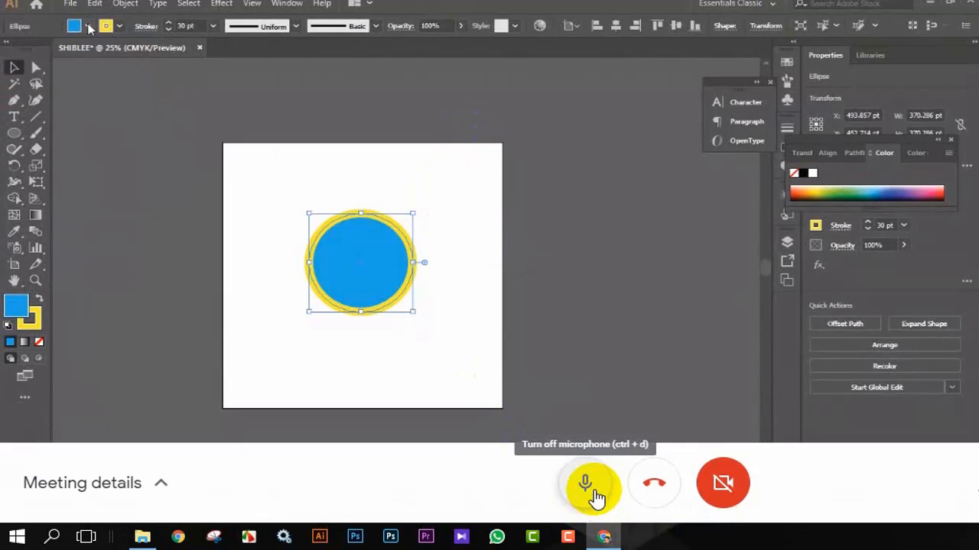
pyautogui.click(323, 186)
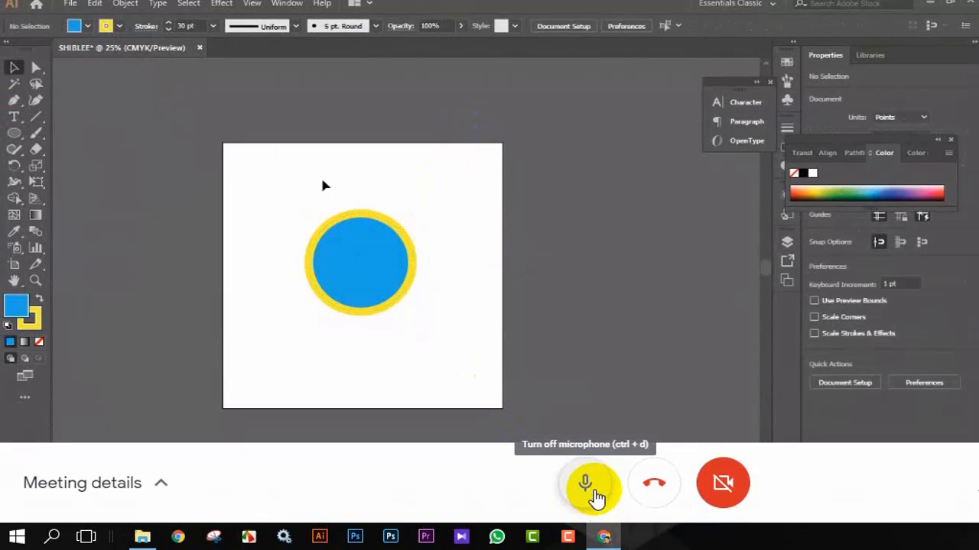
pyautogui.click(324, 244)
pyautogui.click(595, 499)
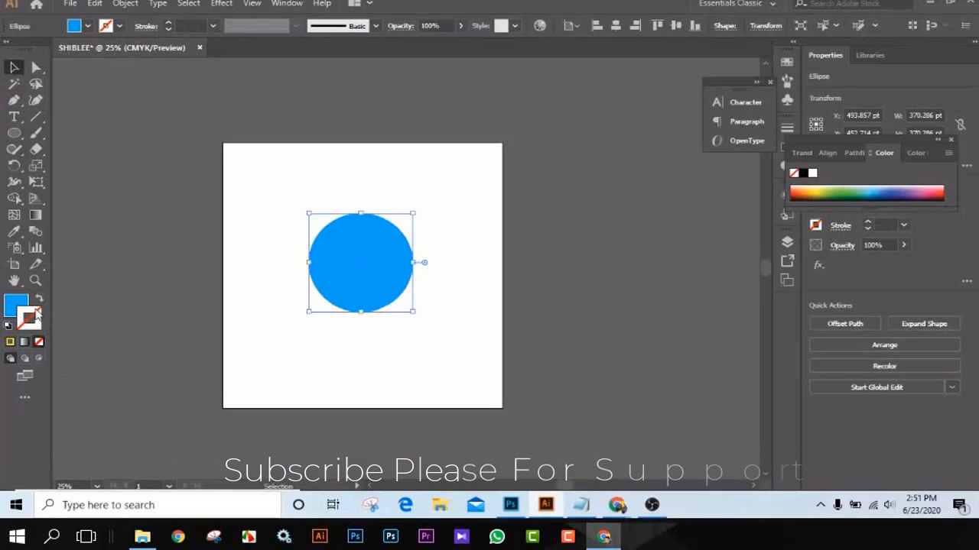
pyautogui.moveTo(268, 190); pyautogui.dragTo(420, 330)
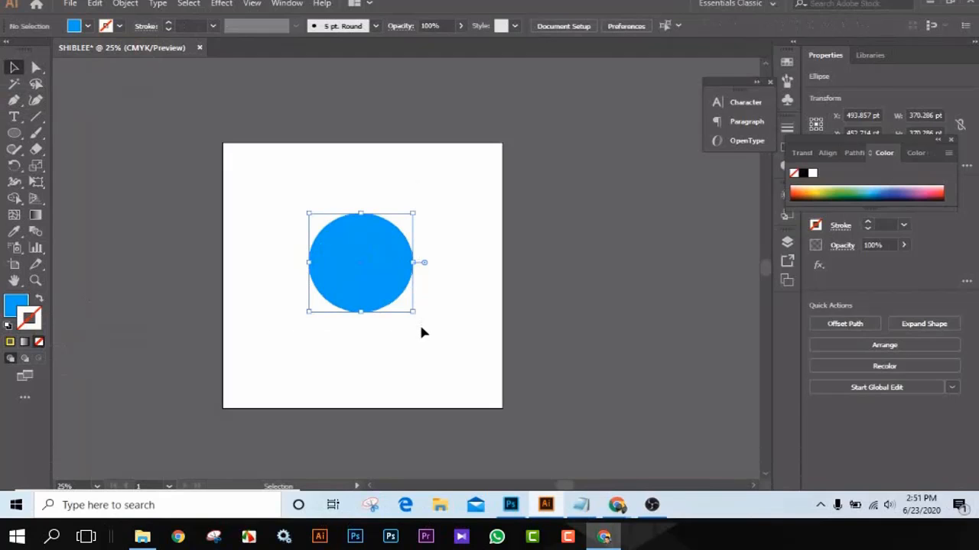
pyautogui.press('Delete')
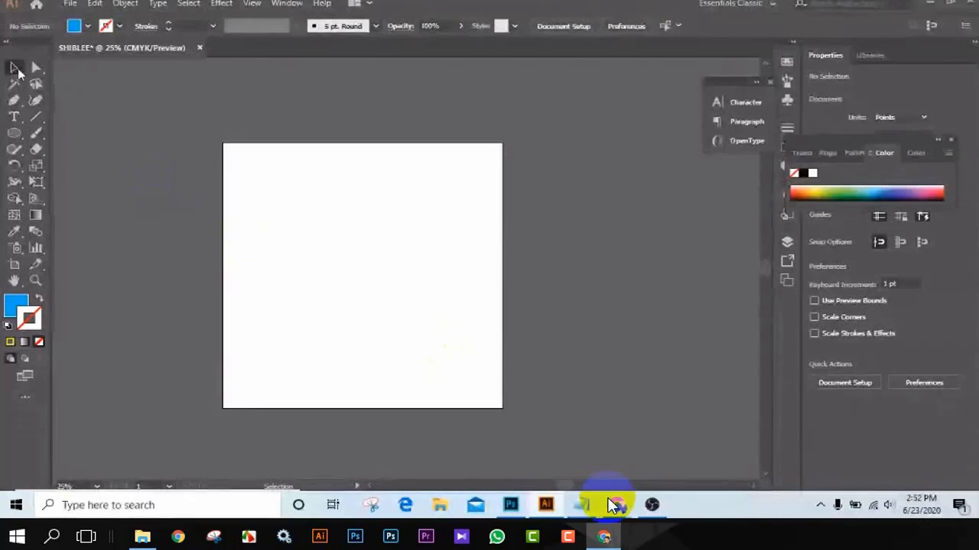
# Step: Briefly view the red rectangle document in Photoshop, then return to Illustrator with the Selection tool active
pyautogui.moveTo(622, 244)
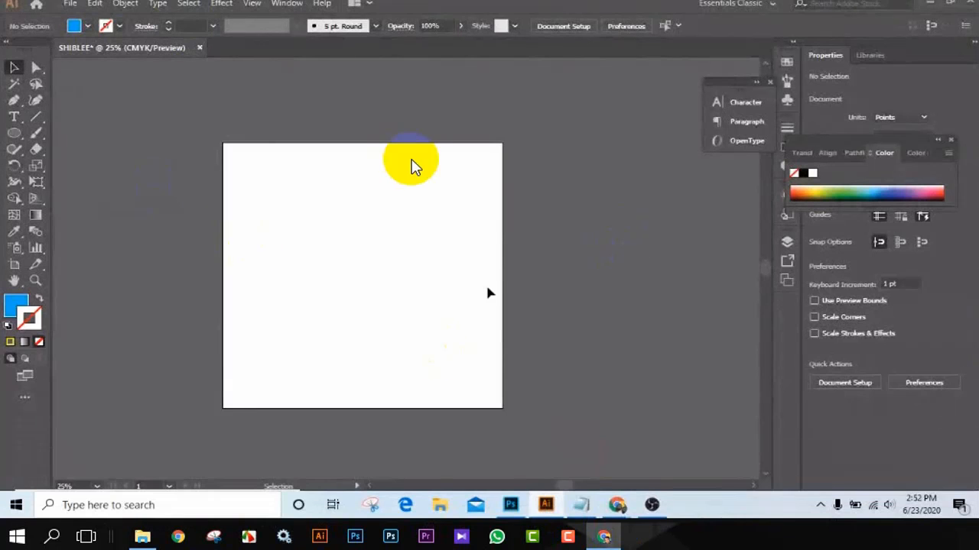
pyautogui.click(510, 508)
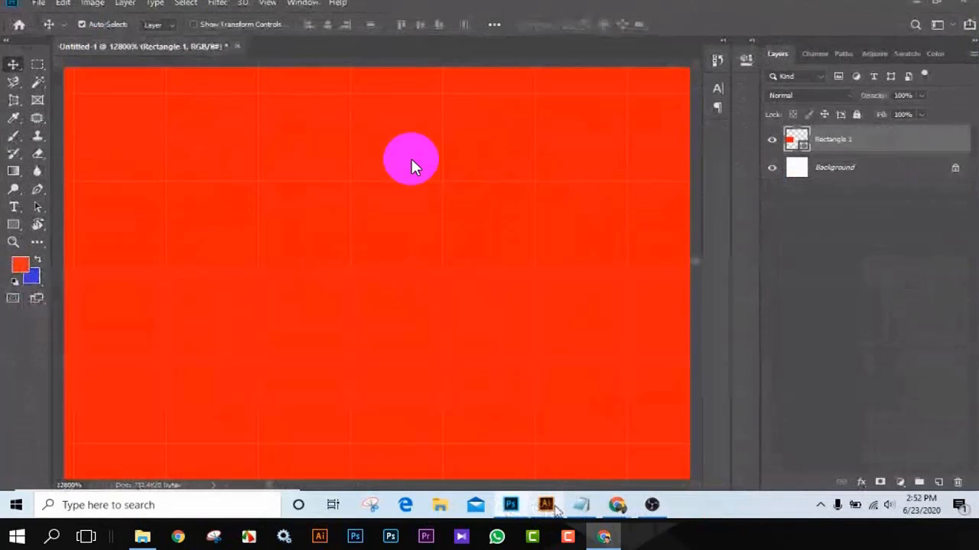
pyautogui.click(545, 506)
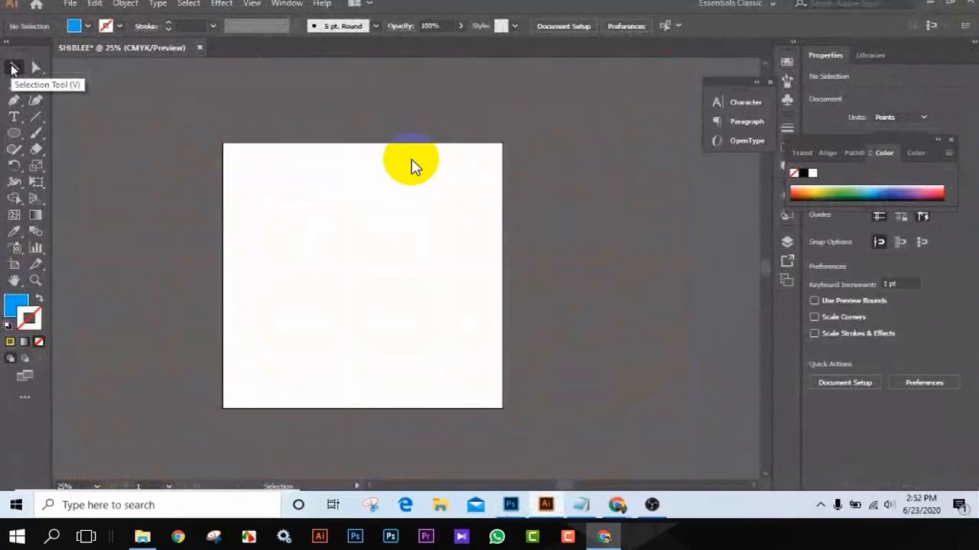
pyautogui.click(13, 68)
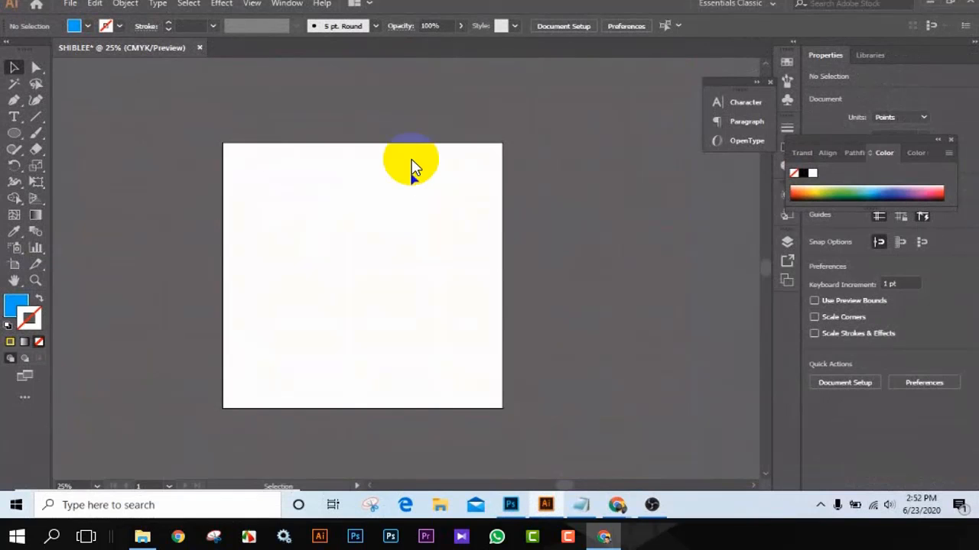
pyautogui.click(13, 69)
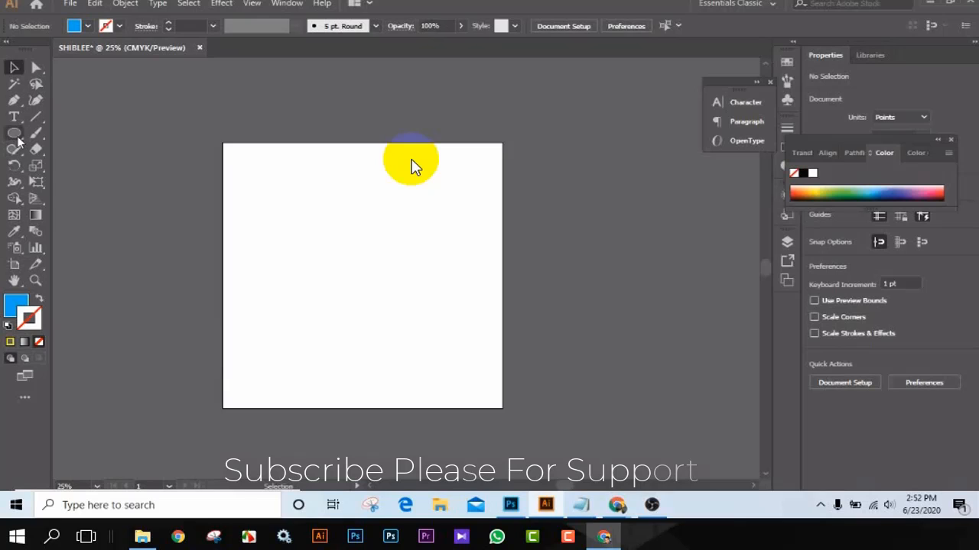
# Step: Draw a blue five-pointed star about 180 by 171 pt near the artboard's upper-left corner and deselect it
pyautogui.moveTo(14, 133); pyautogui.dragTo(96, 198)
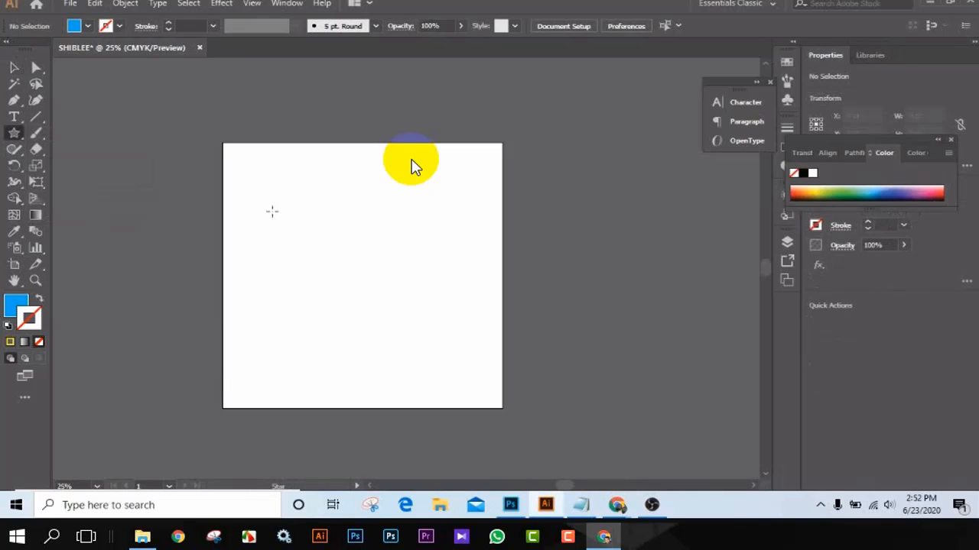
pyautogui.moveTo(253, 196); pyautogui.dragTo(271, 208)
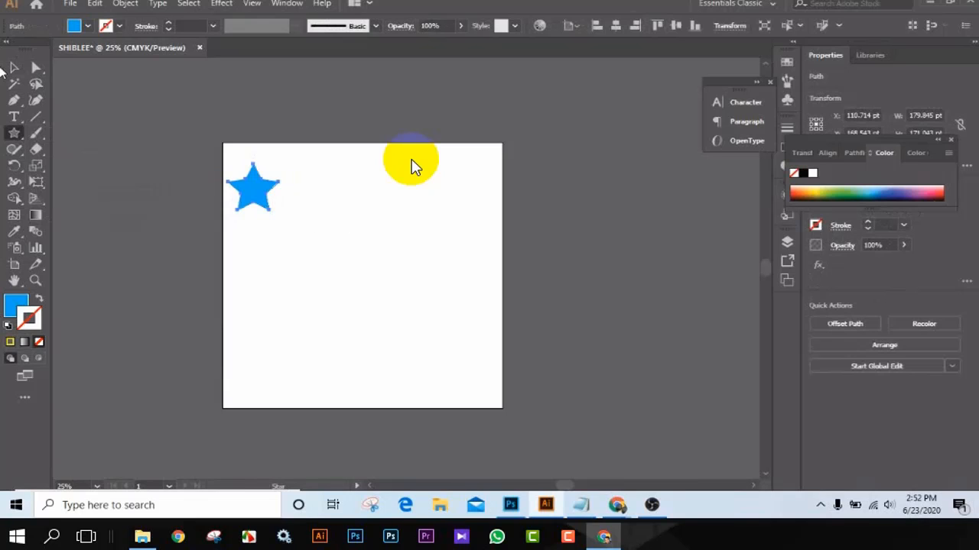
pyautogui.click(13, 68)
pyautogui.click(309, 201)
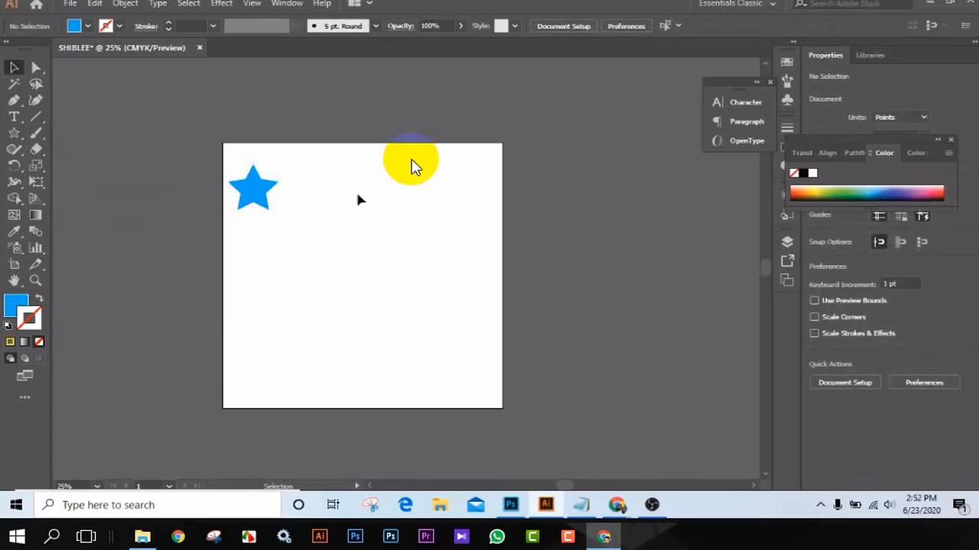
# Step: Duplicate the star four times, placing two copies beside it in the upper row and two in a row below
pyautogui.click(259, 192)
pyautogui.keyDown('alt'); pyautogui.moveTo(260, 194); pyautogui.dragTo(398, 212); pyautogui.keyUp('alt')
pyautogui.click(389, 207)
pyautogui.keyDown('alt'); pyautogui.moveTo(262, 205); pyautogui.dragTo(298, 282); pyautogui.keyUp('alt')
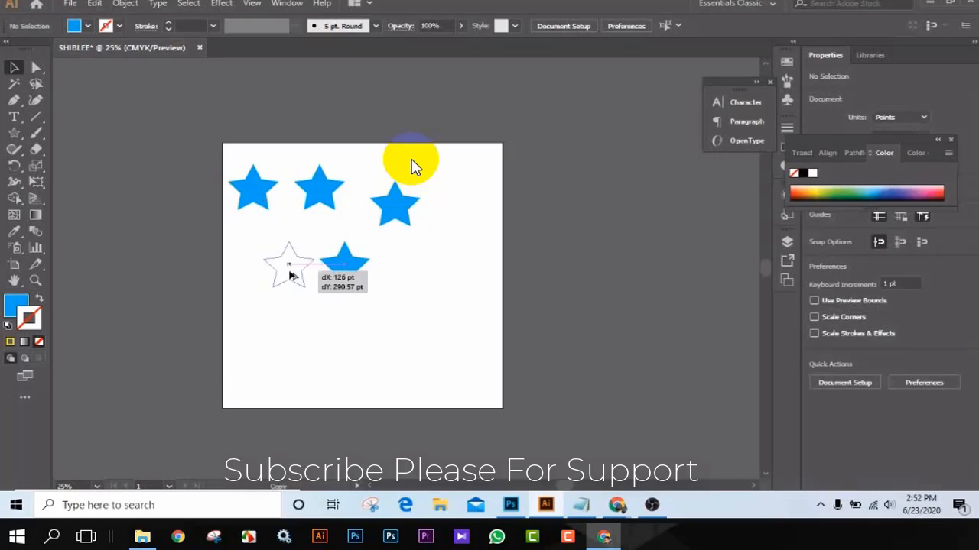
pyautogui.click(417, 271)
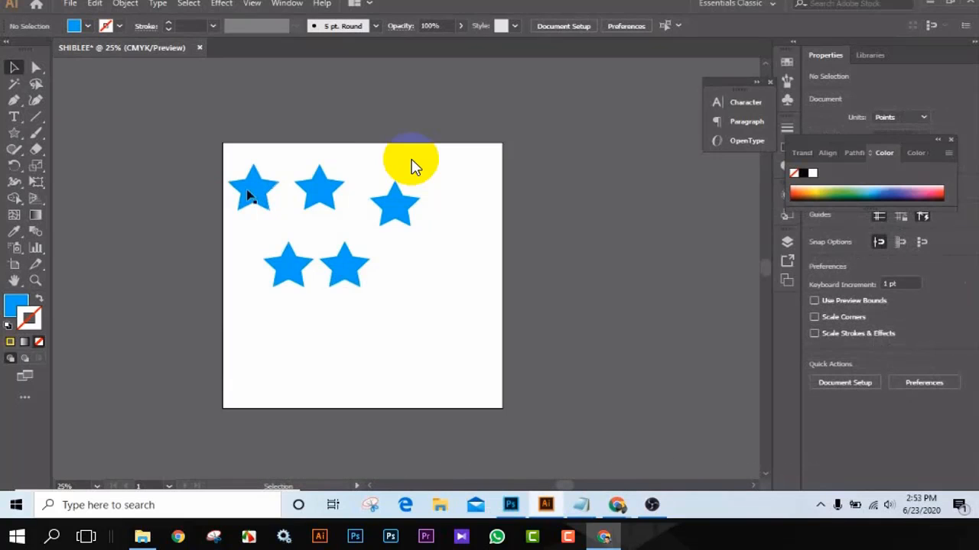
# Step: Shift the first two stars of the upper row slightly right and down, and select all five stars with the Selection tool
pyautogui.keyDown('alt'); pyautogui.moveTo(247, 192); pyautogui.dragTo(423, 199); pyautogui.keyUp('alt')
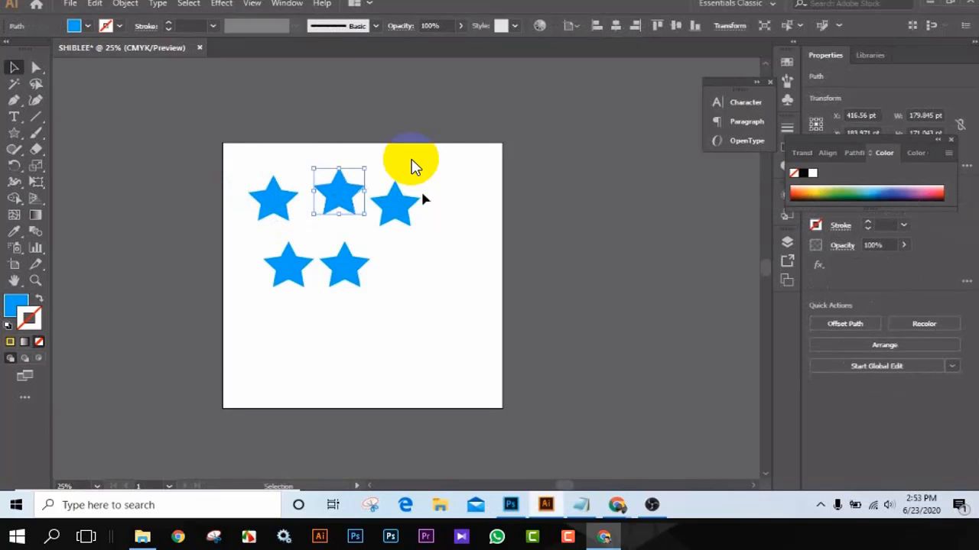
pyautogui.click(89, 112)
pyautogui.click(14, 67)
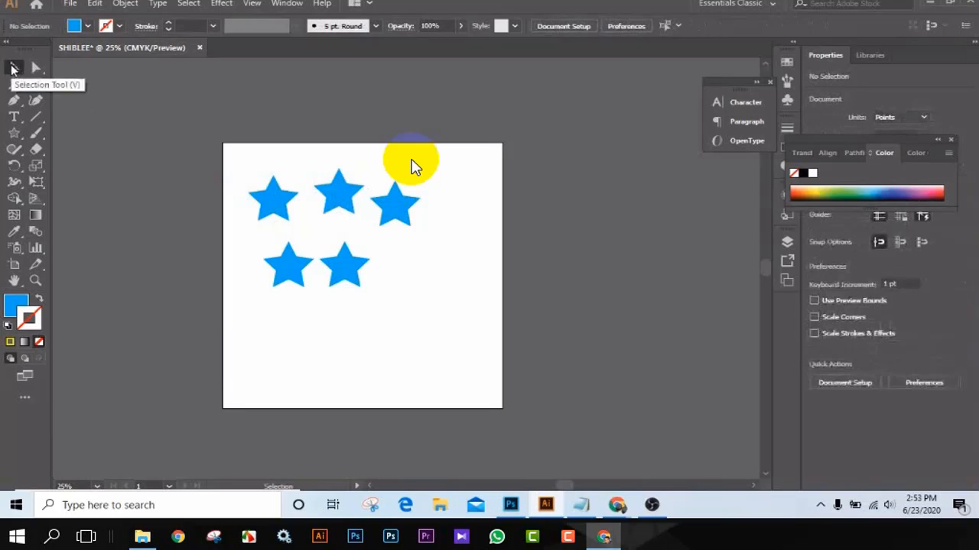
pyautogui.moveTo(237, 163); pyautogui.dragTo(442, 306)
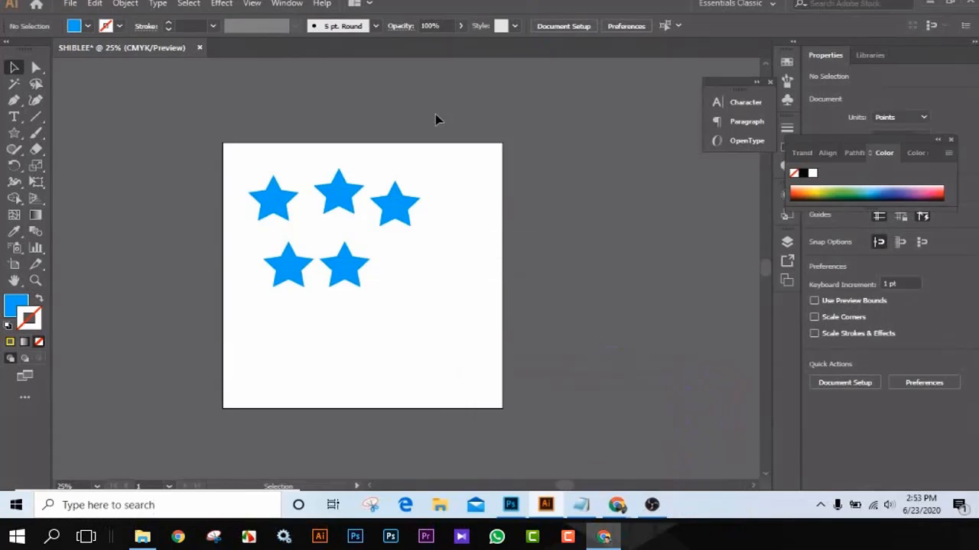
# Step: Show the document's layers and expand Layer 1 to list its individual star paths
pyautogui.click(287, 5)
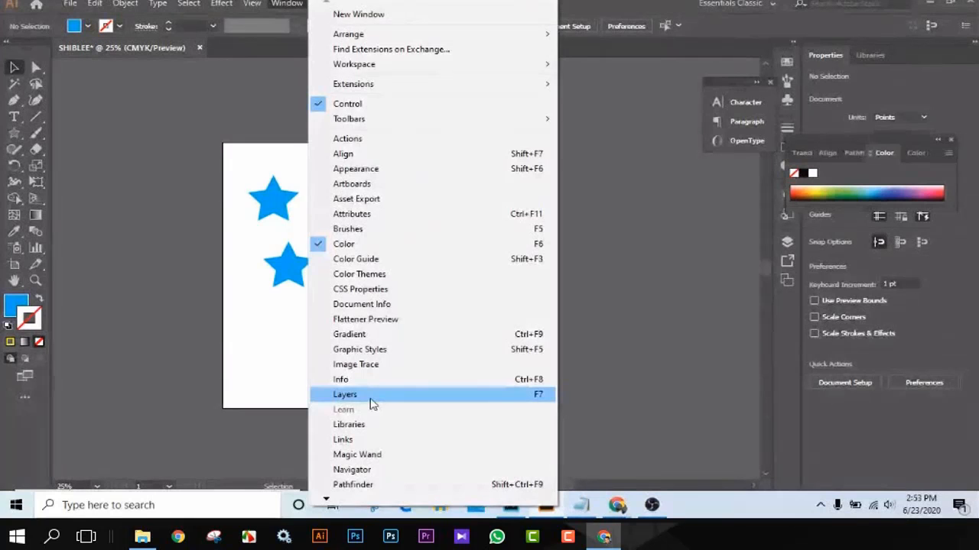
pyautogui.click(372, 403)
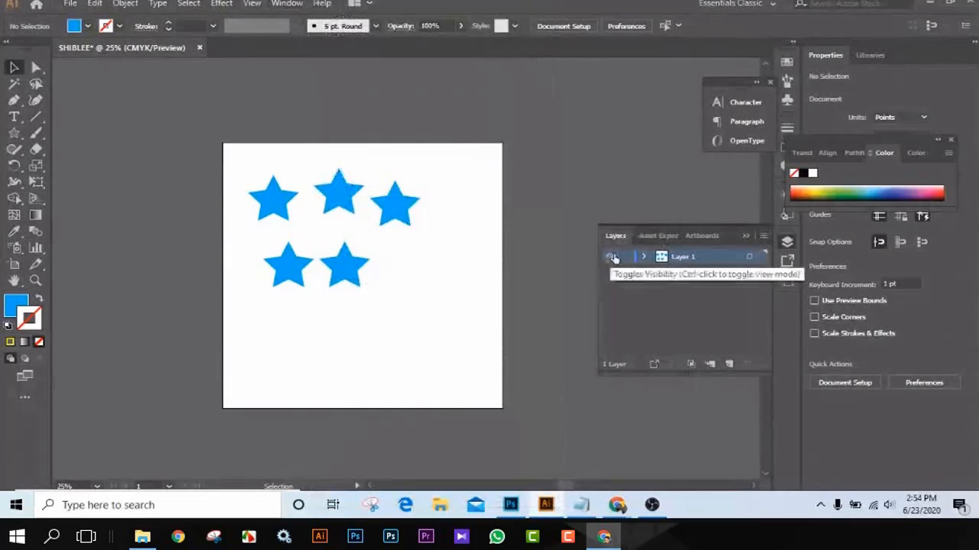
pyautogui.click(644, 257)
pyautogui.click(645, 258)
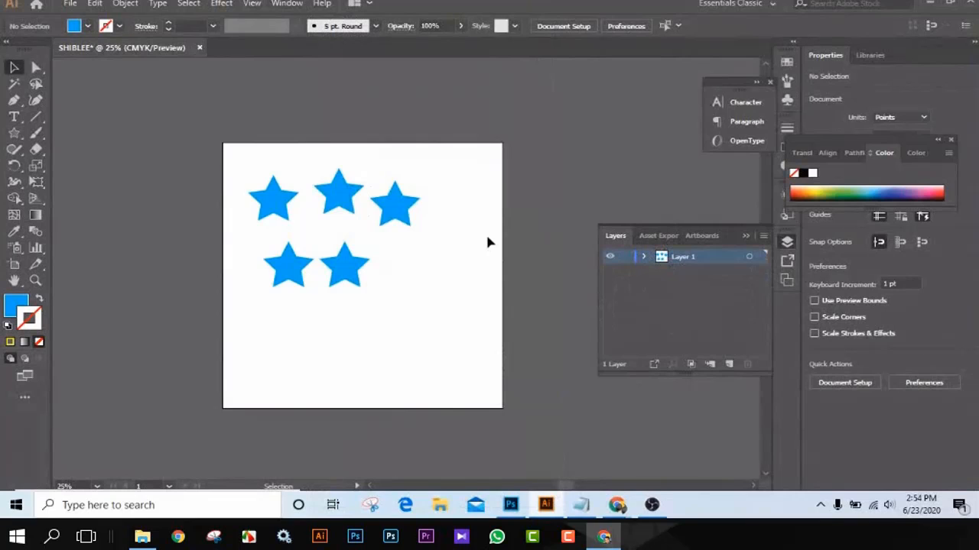
pyautogui.click(644, 257)
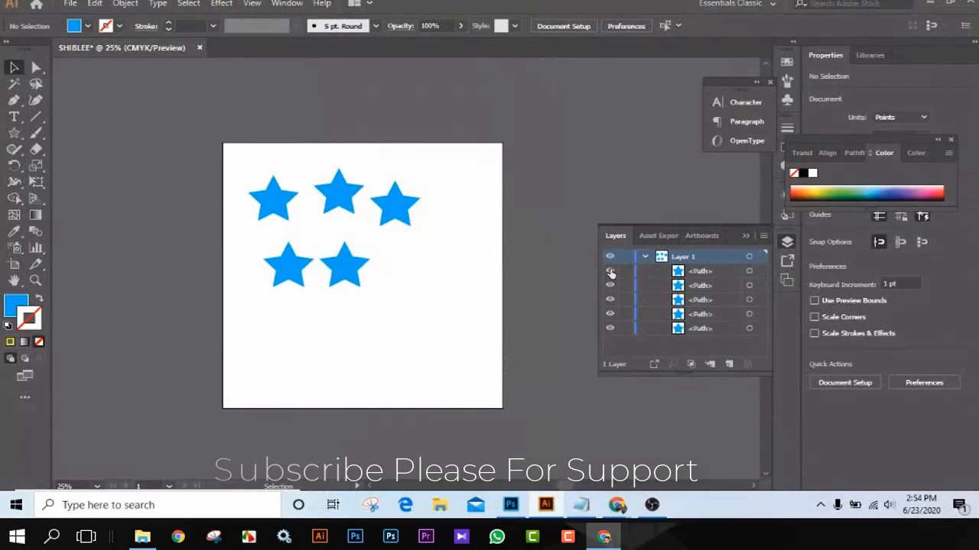
# Step: Hide the five star paths in Layer 1 one after another, from the topmost to the lowest
pyautogui.click(610, 271)
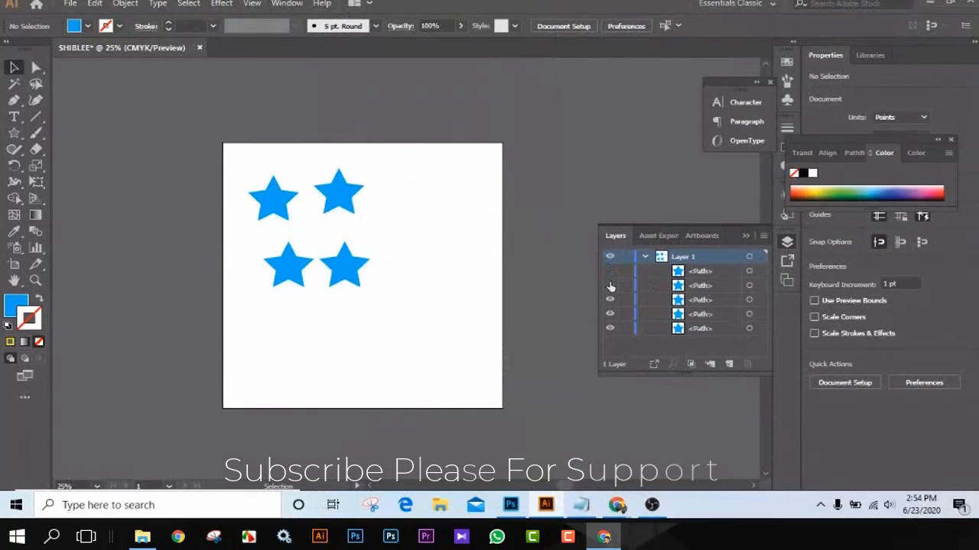
pyautogui.click(610, 286)
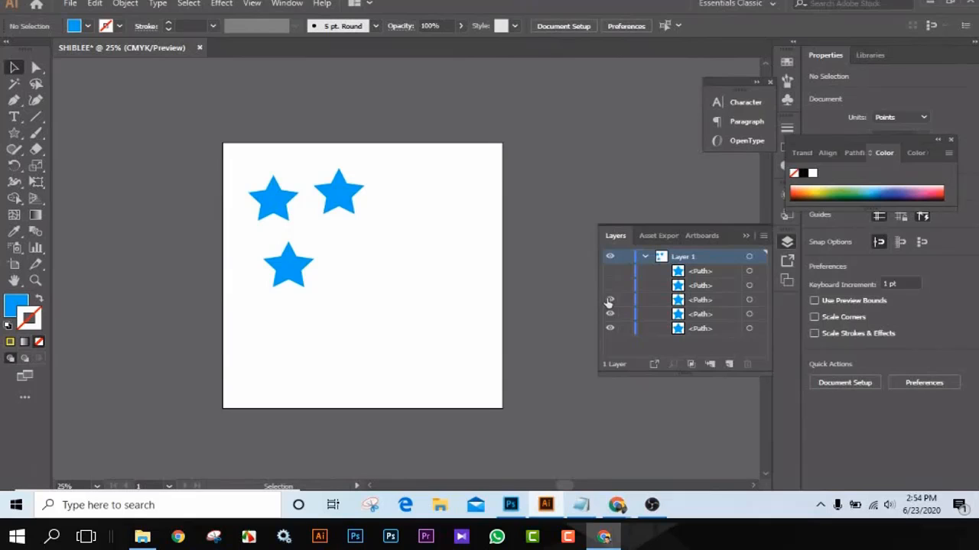
pyautogui.click(610, 300)
pyautogui.click(609, 314)
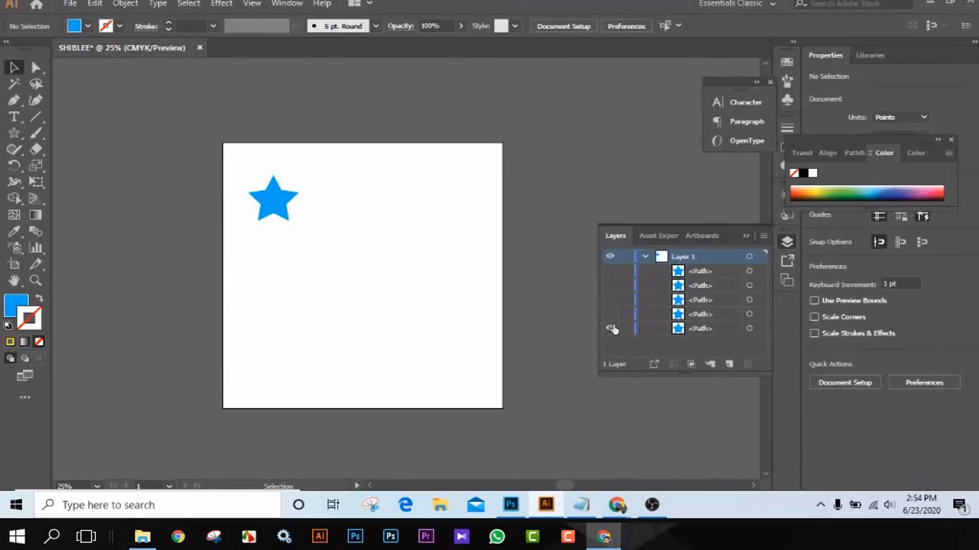
pyautogui.click(611, 329)
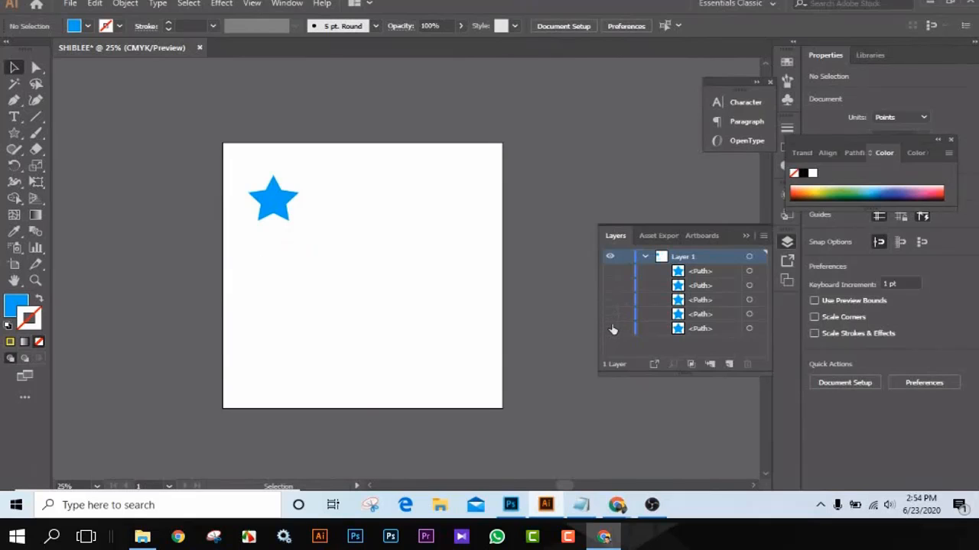
# Step: Collapse and re-expand Layer 1, and make its five hidden star paths visible again from the topmost to the lowest
pyautogui.click(645, 257)
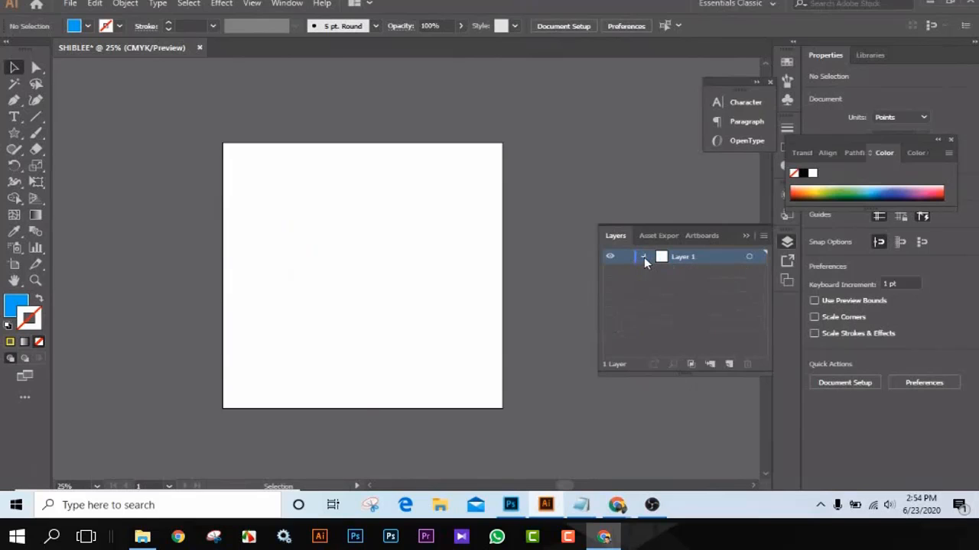
pyautogui.click(644, 258)
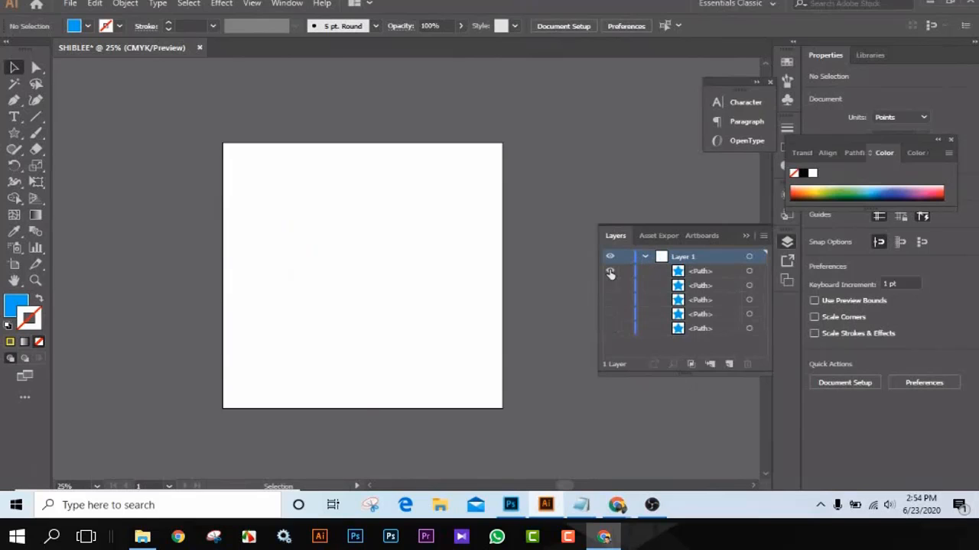
pyautogui.click(610, 271)
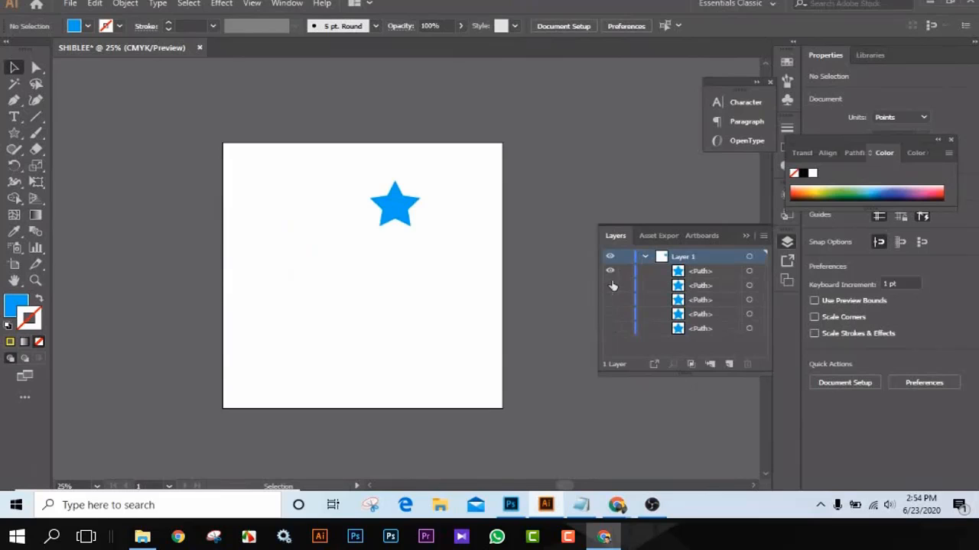
pyautogui.click(610, 285)
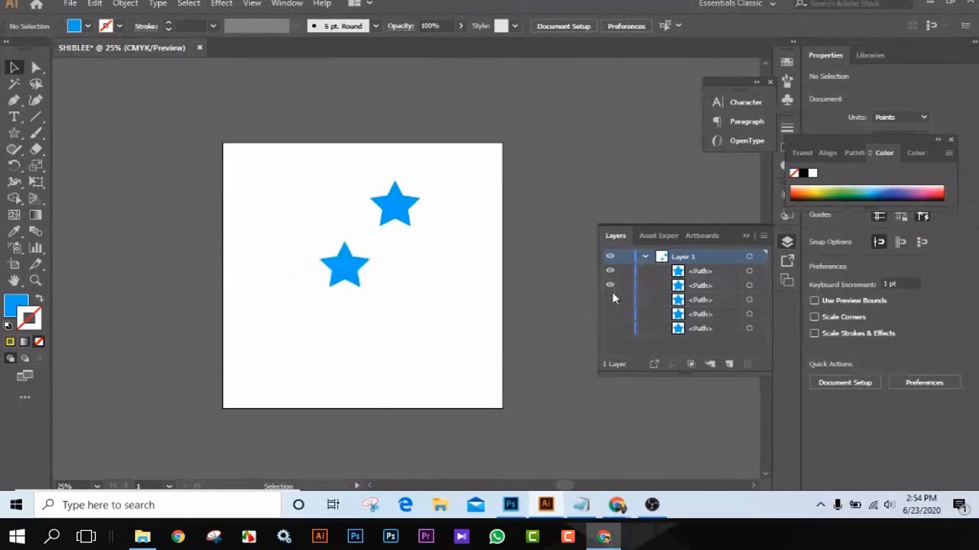
pyautogui.click(610, 300)
pyautogui.click(610, 314)
pyautogui.click(610, 329)
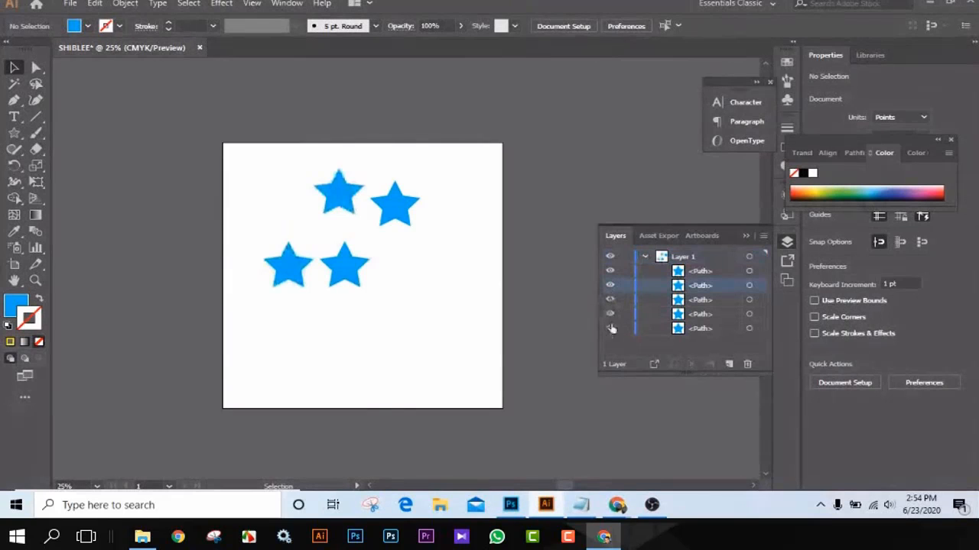
# Step: Put away the layers list and delete all five stars from the artboard
pyautogui.click(748, 233)
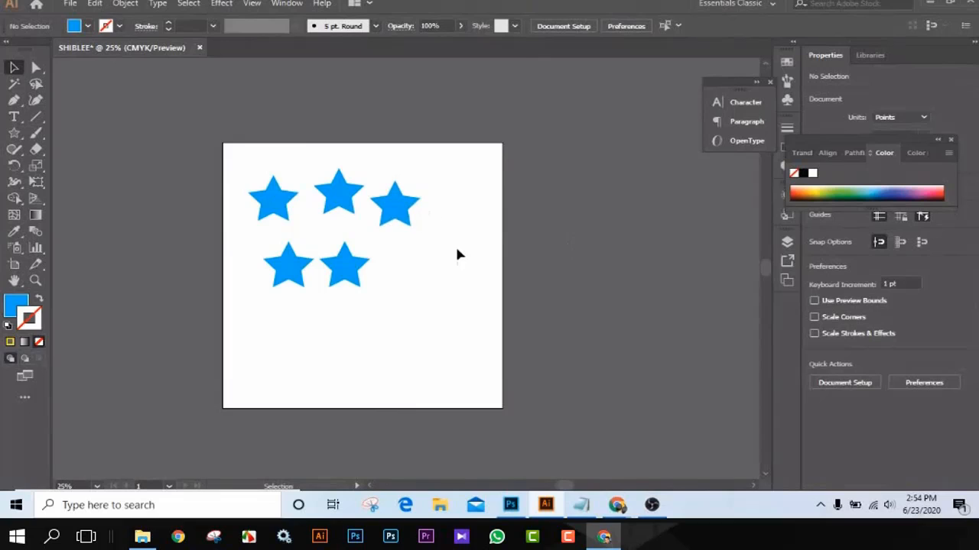
pyautogui.moveTo(244, 171); pyautogui.dragTo(432, 298)
pyautogui.press('Delete')
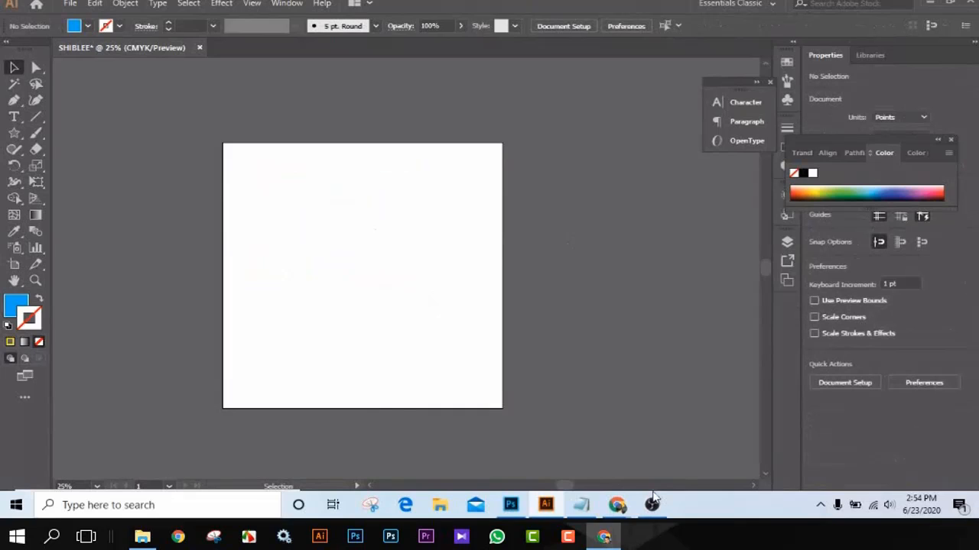
# Step: Switch to the Google Meet window in Chrome and check the Live Producer page
pyautogui.moveTo(617, 504)
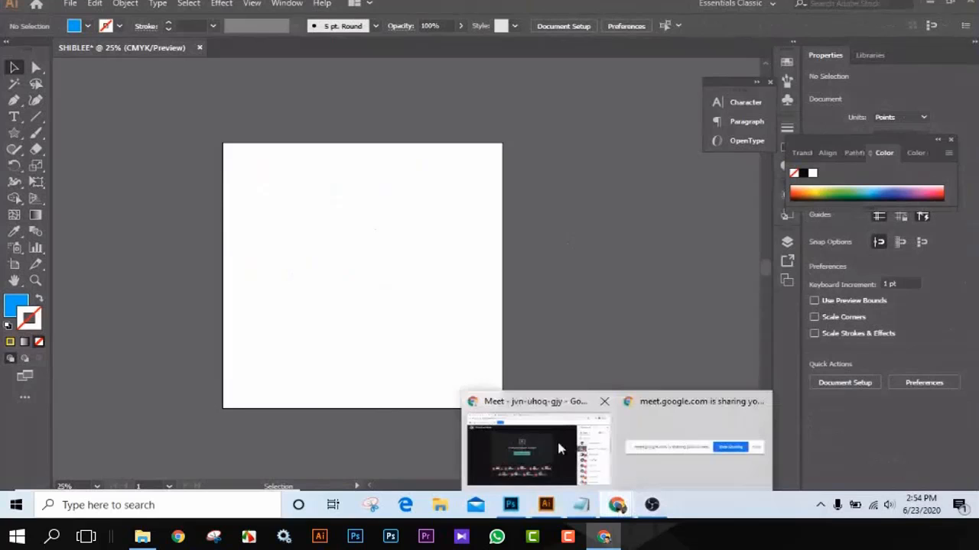
pyautogui.click(558, 444)
pyautogui.click(400, 4)
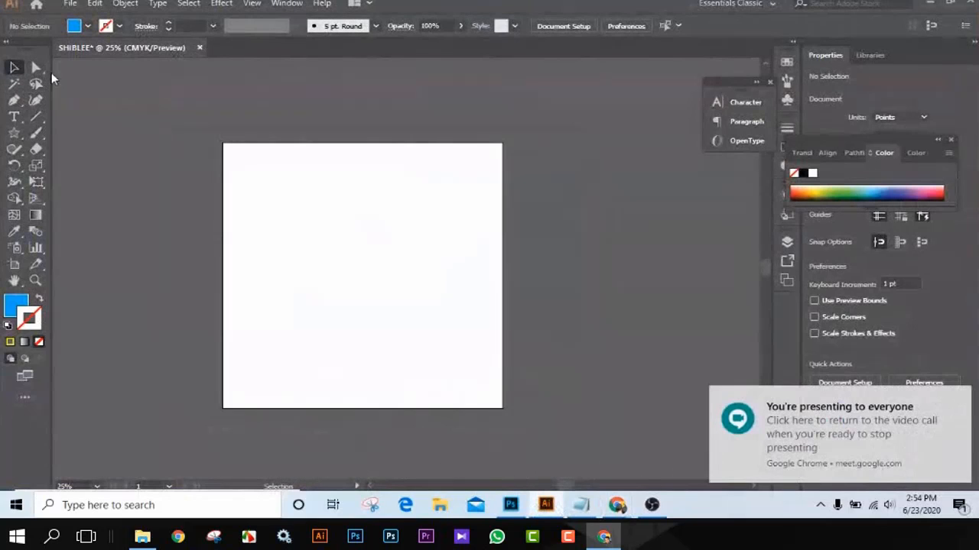
# Step: Compare the tools of Illustrator and Photoshop, showing Photoshop's grouped crop and slice tools, and end back in Illustrator
pyautogui.click(511, 506)
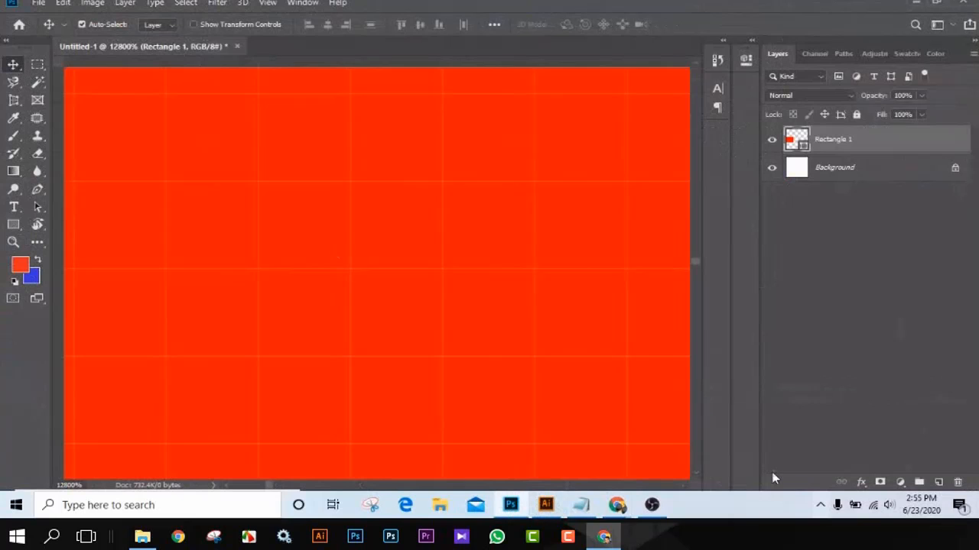
pyautogui.click(554, 508)
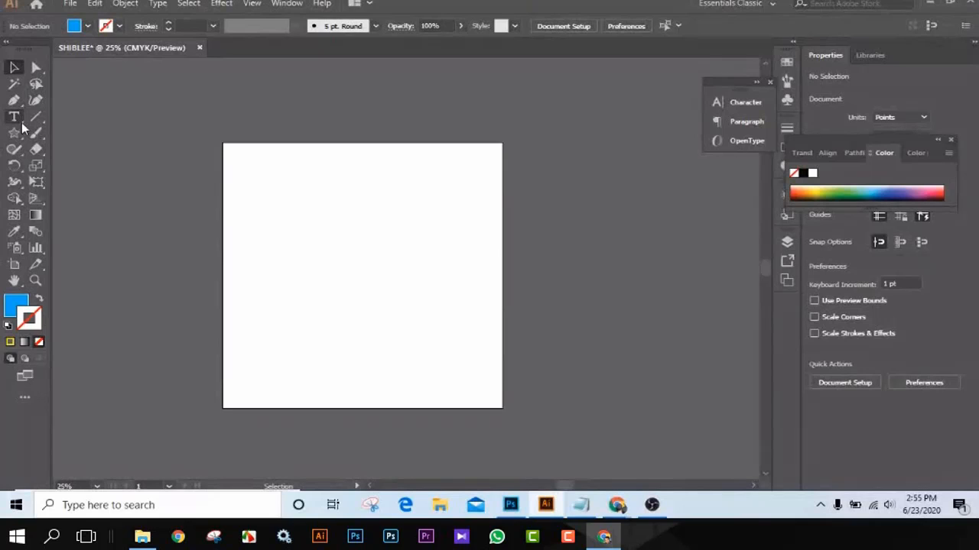
pyautogui.moveTo(585, 443)
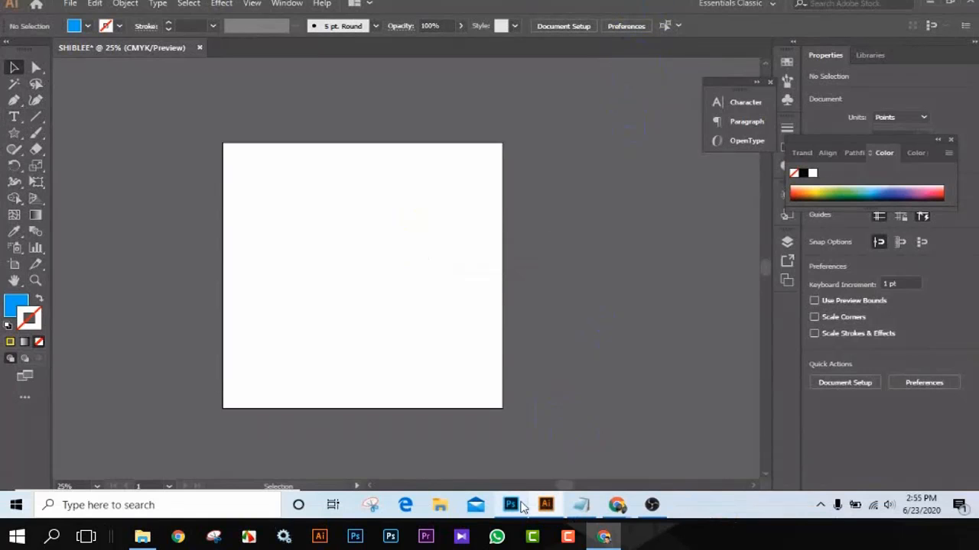
pyautogui.click(518, 505)
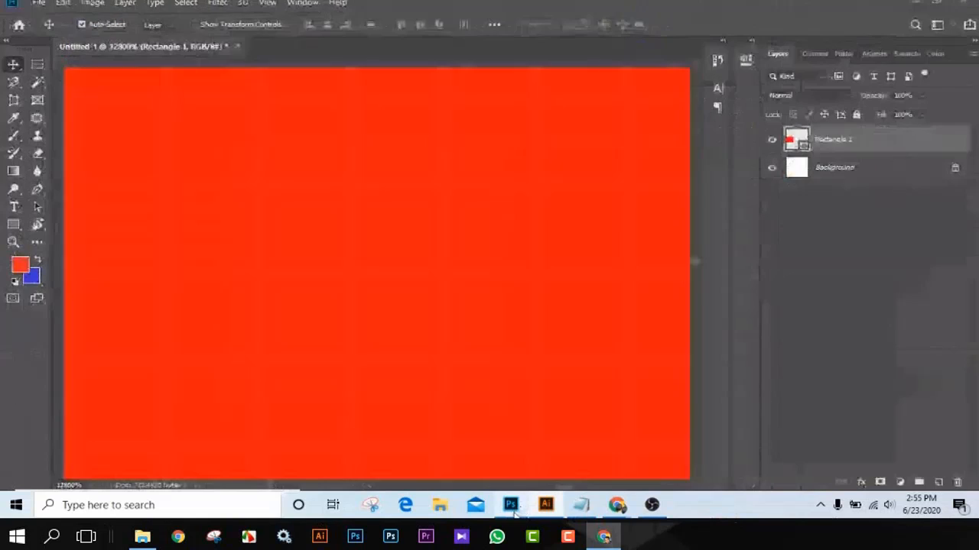
pyautogui.click(18, 107)
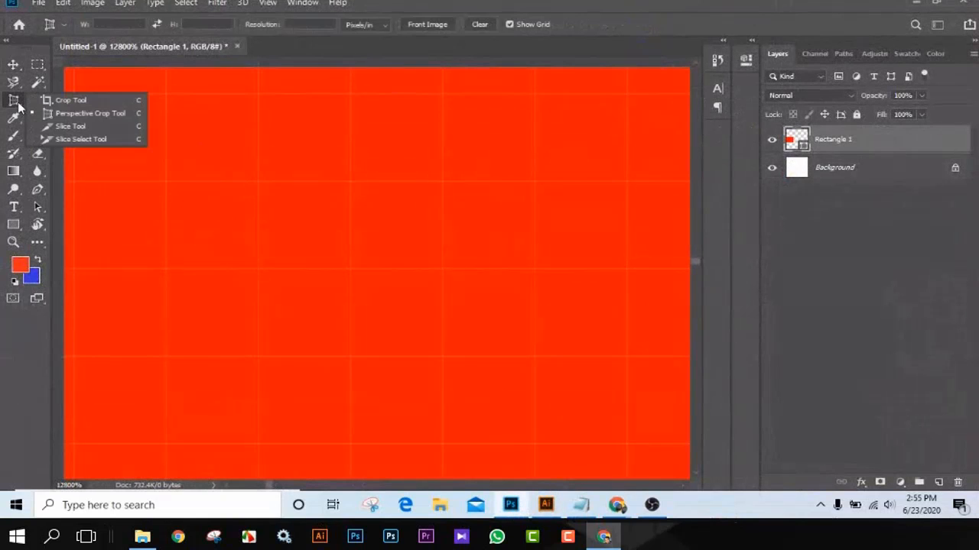
pyautogui.click(545, 511)
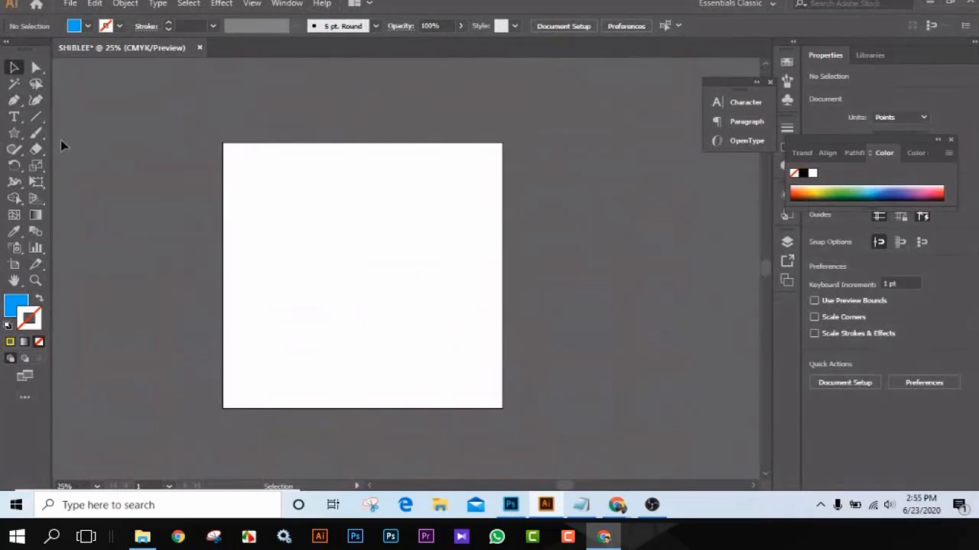
# Step: Draw a blue rectangle about 357 by 234 pt in the upper middle of the artboard with the Rectangle tool
pyautogui.click(16, 135)
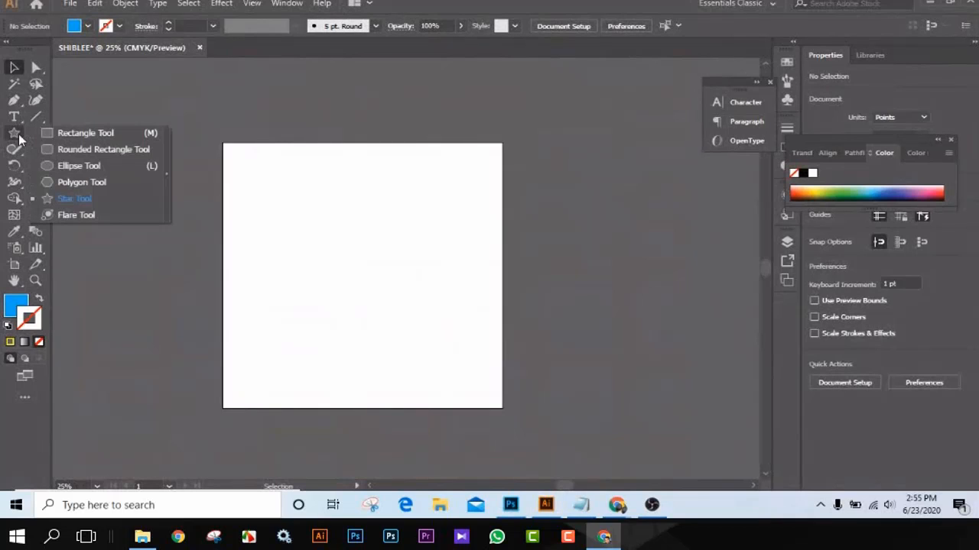
pyautogui.click(88, 135)
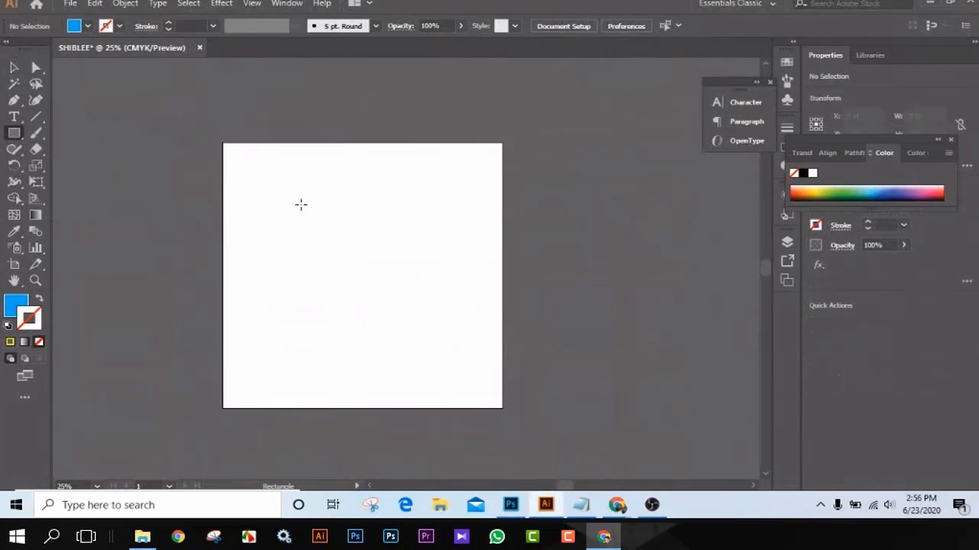
pyautogui.moveTo(301, 204); pyautogui.dragTo(401, 267)
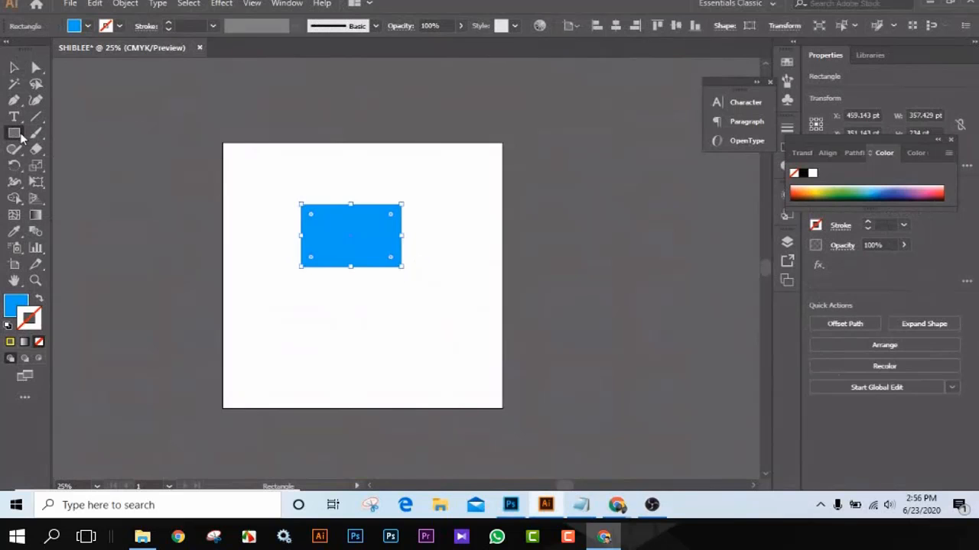
# Step: Draw a tilted star about 338 by 352 pt below and left of the rectangle with the Star tool, and deselect it
pyautogui.click(21, 135)
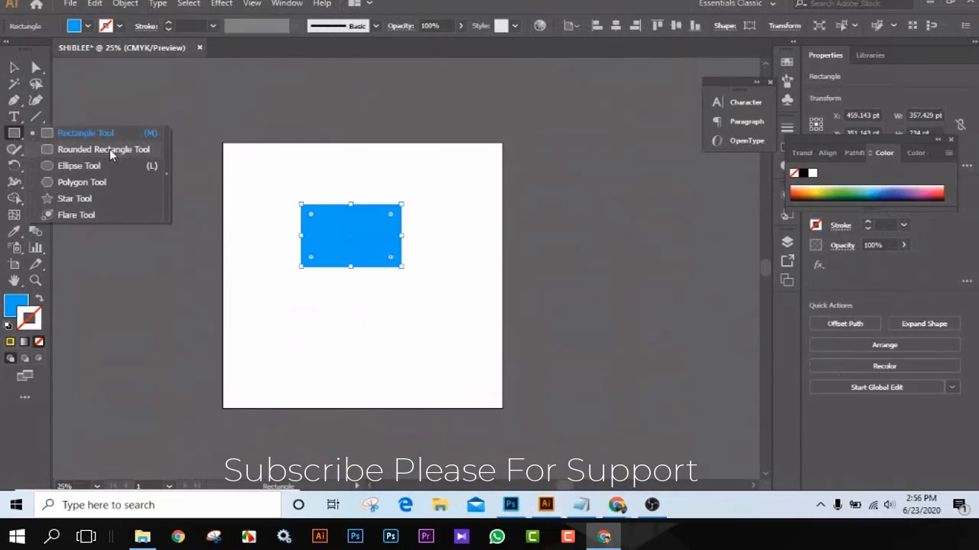
pyautogui.click(73, 198)
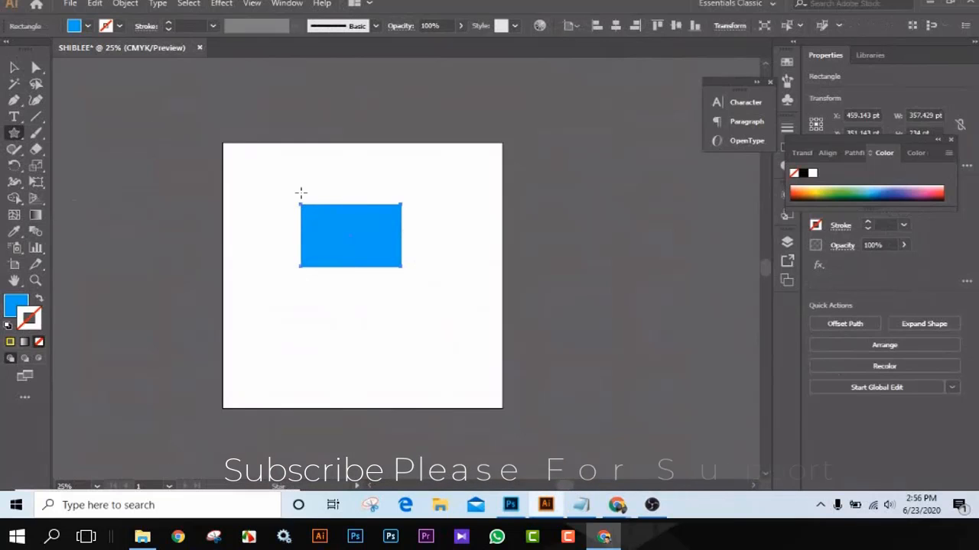
pyautogui.moveTo(286, 308); pyautogui.dragTo(327, 334)
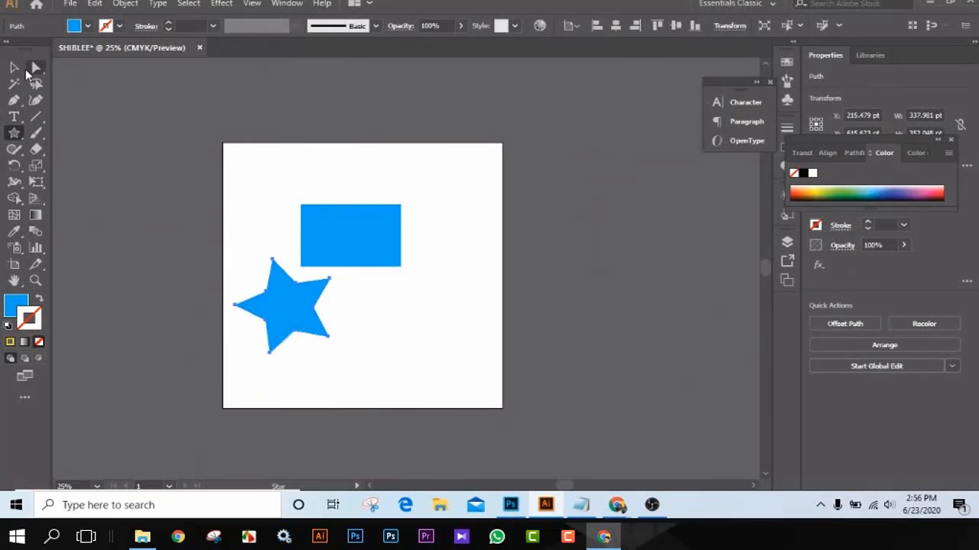
pyautogui.click(15, 67)
pyautogui.click(212, 142)
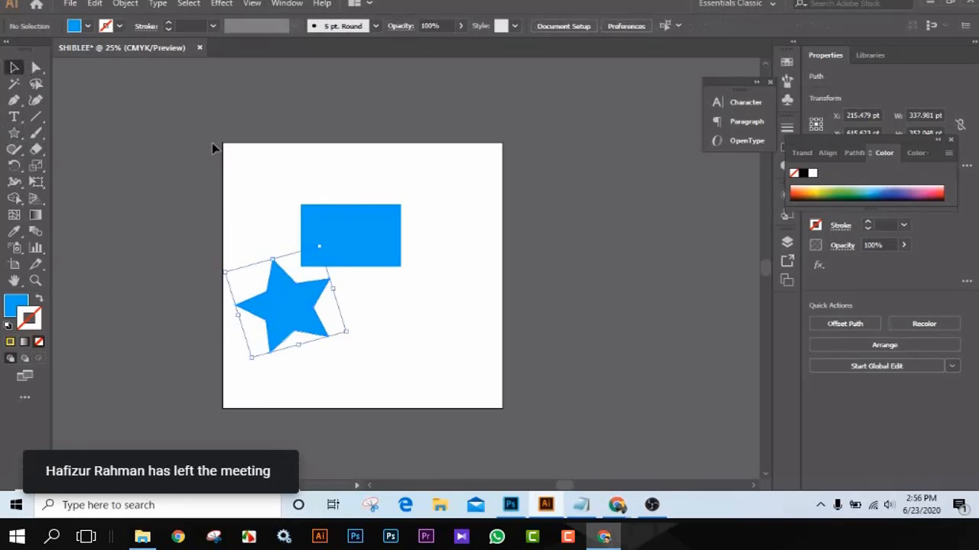
# Step: Detach the shape tools and the type tools as floating groups and place them beside the Character and Color panels
pyautogui.click(16, 133)
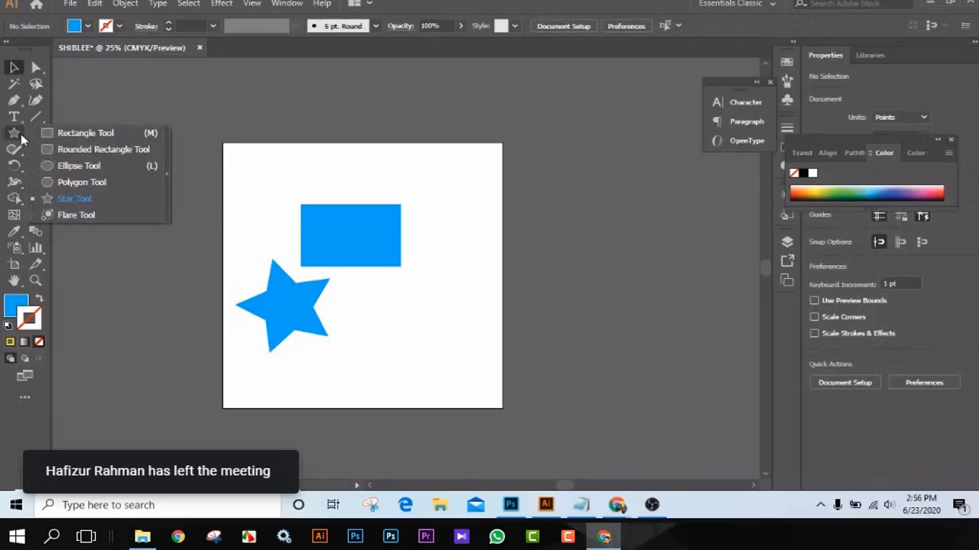
pyautogui.click(167, 175)
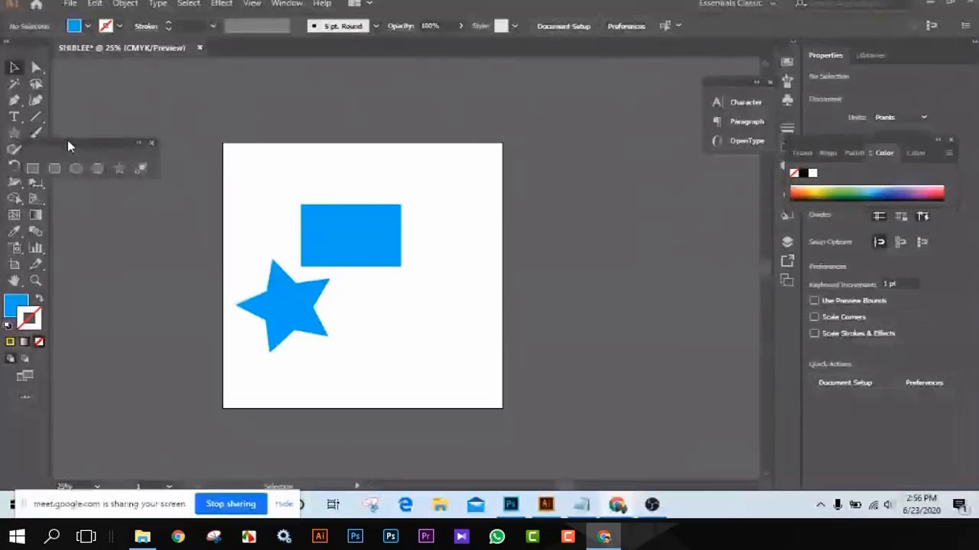
pyautogui.moveTo(67, 140); pyautogui.dragTo(678, 160)
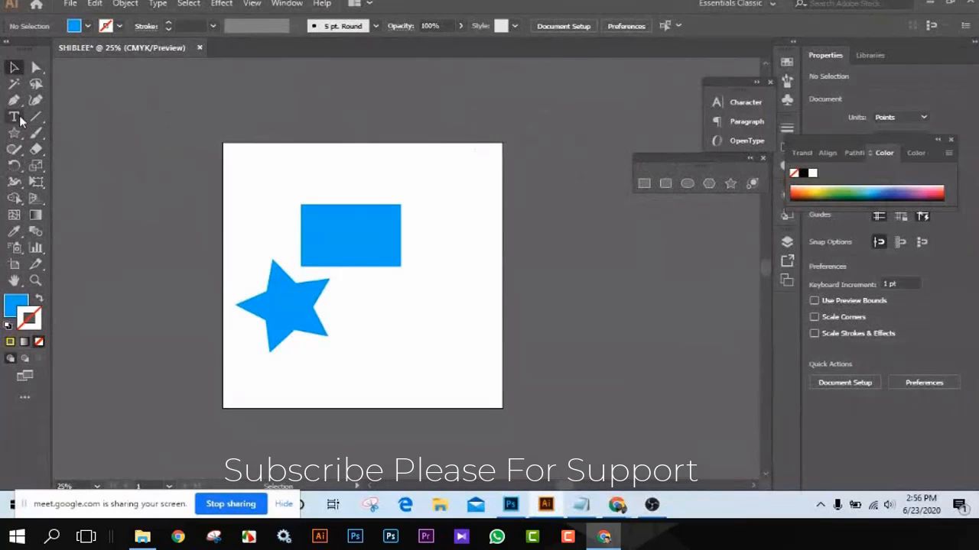
pyautogui.moveTo(20, 117); pyautogui.dragTo(182, 164)
pyautogui.moveTo(93, 122); pyautogui.dragTo(614, 111)
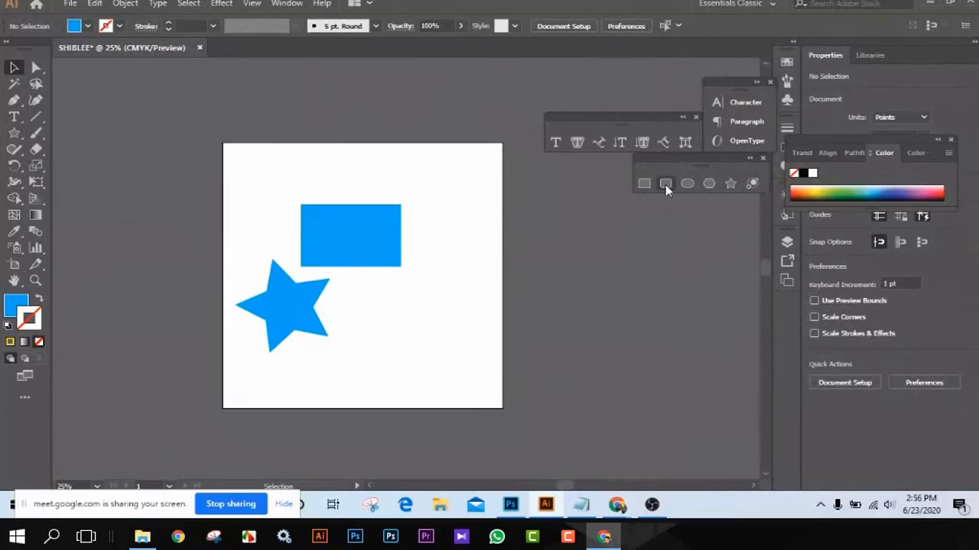
# Step: Draw a circle about 292 pt wide right of the star and a second star about 260 by 248 pt above right of the rectangle
pyautogui.click(691, 185)
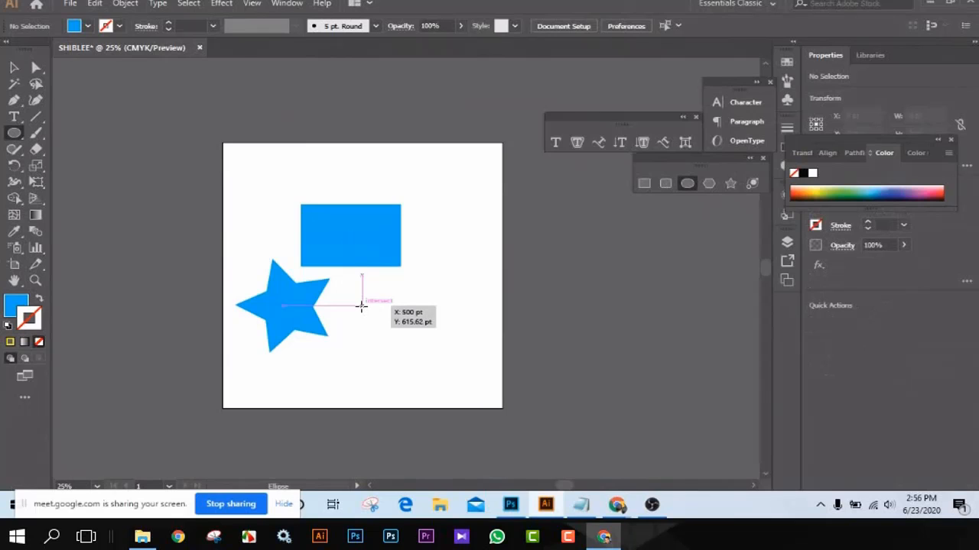
pyautogui.moveTo(362, 306); pyautogui.dragTo(445, 384)
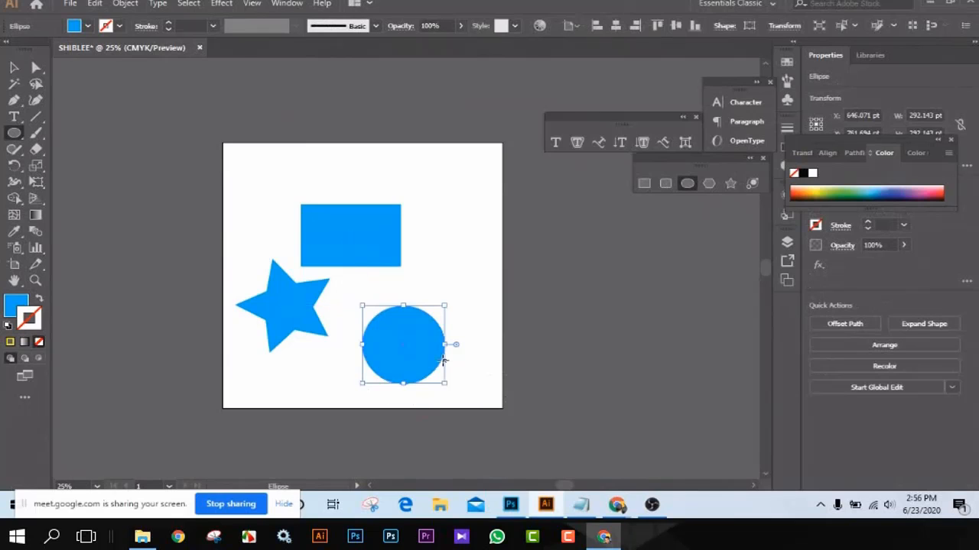
pyautogui.click(731, 184)
pyautogui.moveTo(428, 195); pyautogui.dragTo(459, 212)
# Step: Draw a flare about 427 pt wide at the artboard's upper-left corner and switch to the Selection tool
pyautogui.click(752, 183)
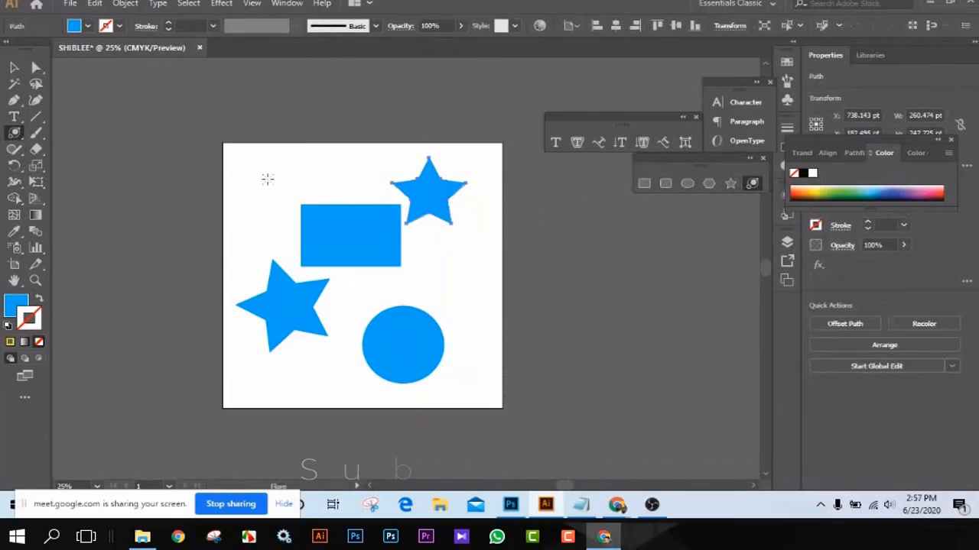
pyautogui.moveTo(261, 176); pyautogui.dragTo(269, 180)
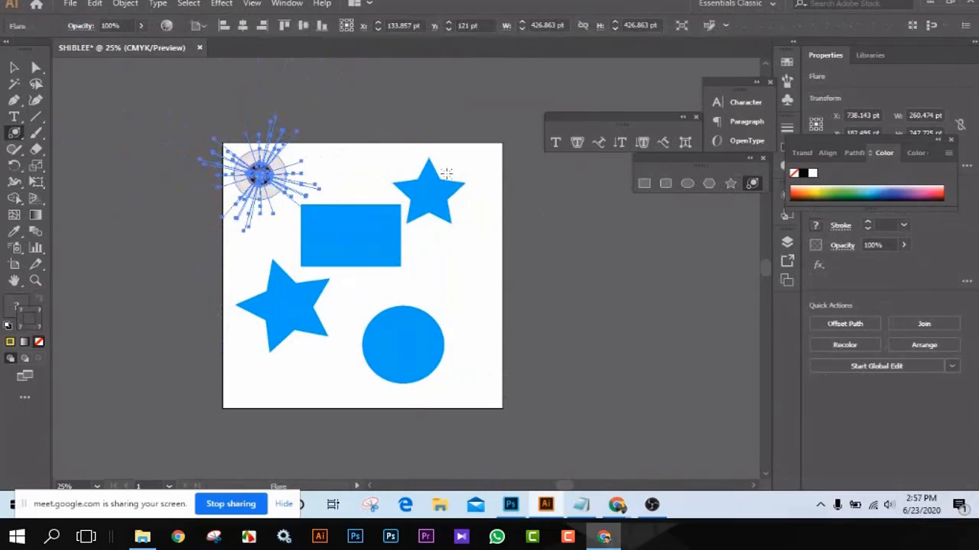
pyautogui.press('v')
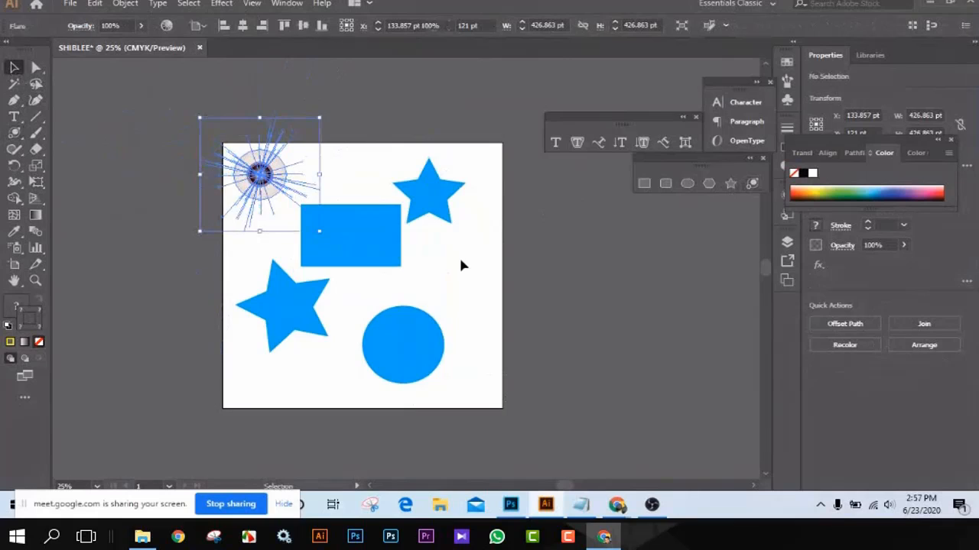
# Step: Select the flare, rectangle, circle and both stars together and delete them from the artboard
pyautogui.click(462, 265)
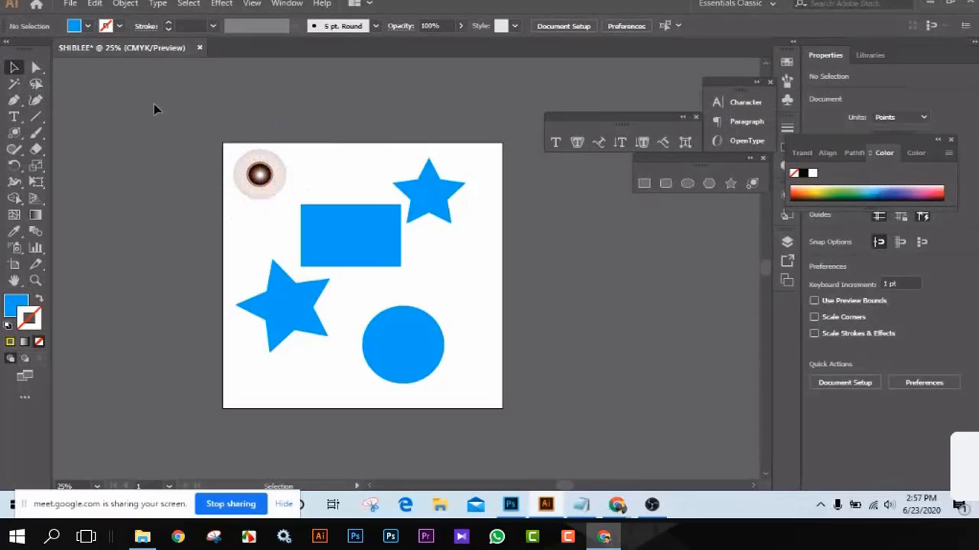
pyautogui.moveTo(156, 107); pyautogui.dragTo(441, 366)
pyautogui.press('Delete')
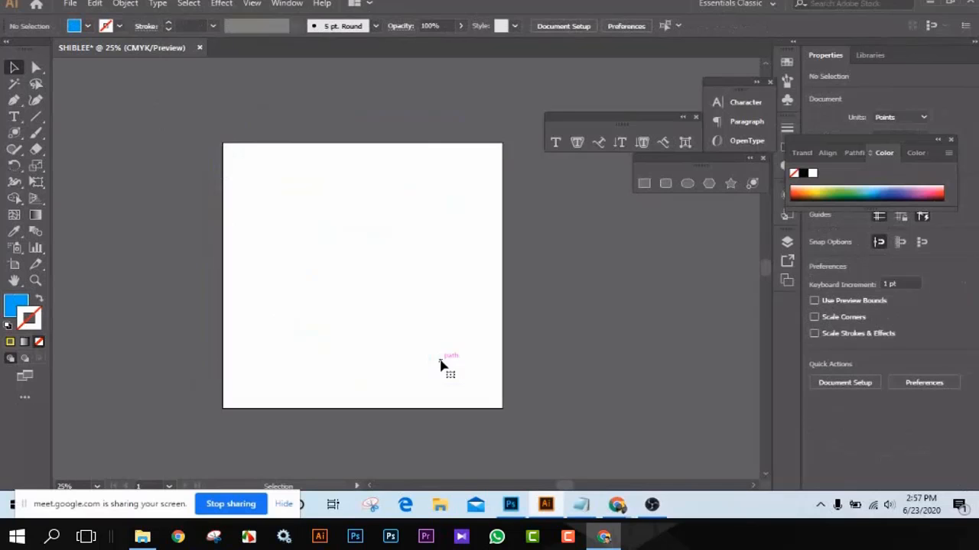
# Step: Check the Google Meet call and its participants in Chrome, and switch back to Illustrator
pyautogui.moveTo(618, 507)
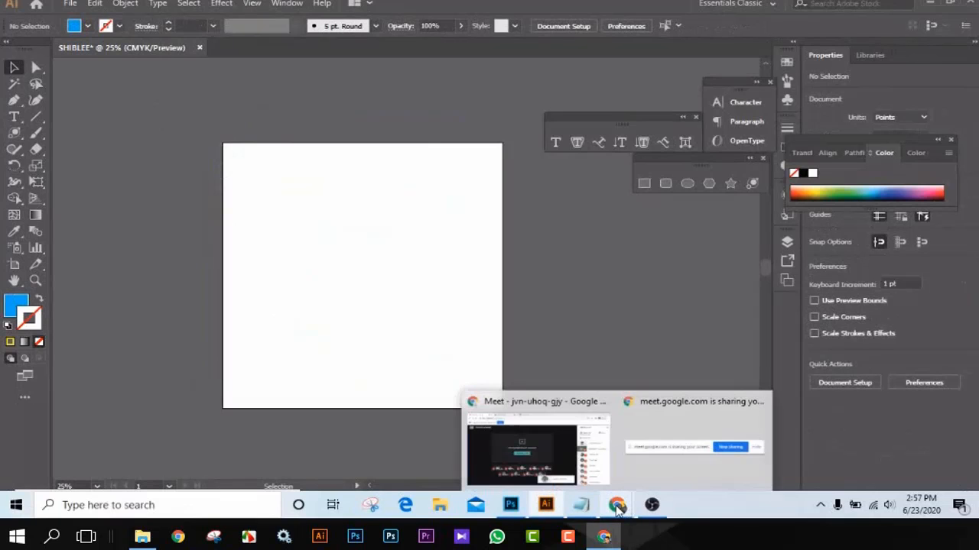
pyautogui.click(541, 458)
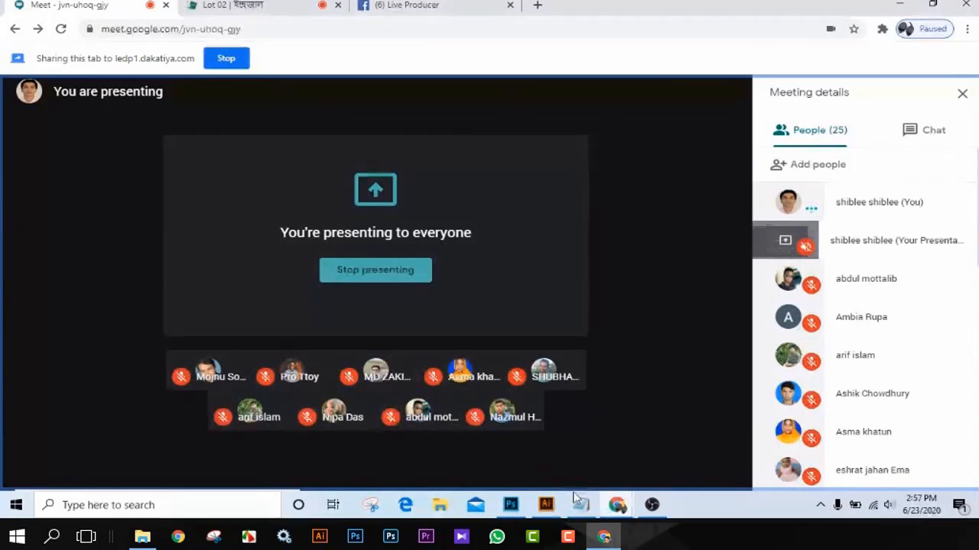
pyautogui.click(545, 504)
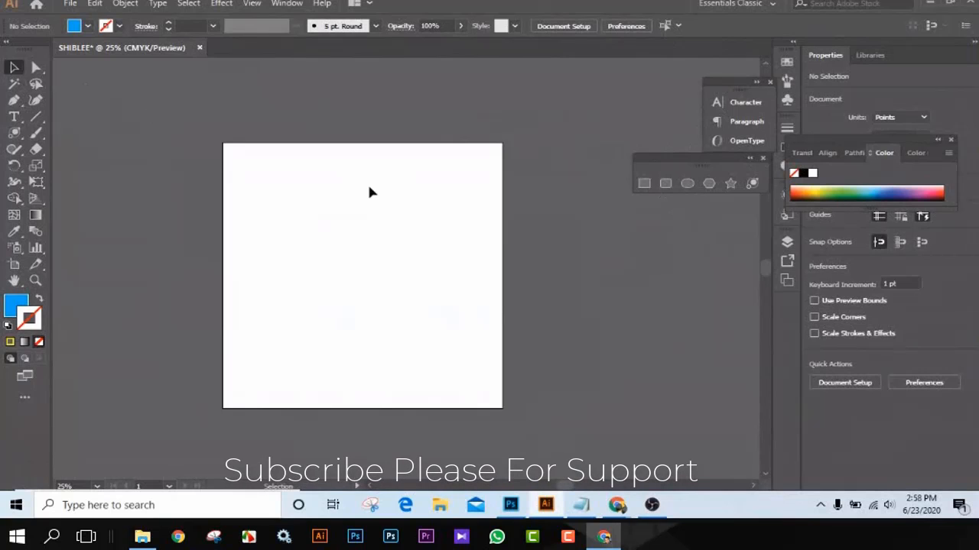
# Step: Return to the Google Meet call window in Chrome
pyautogui.moveTo(369, 192); pyautogui.dragTo(415, 242)
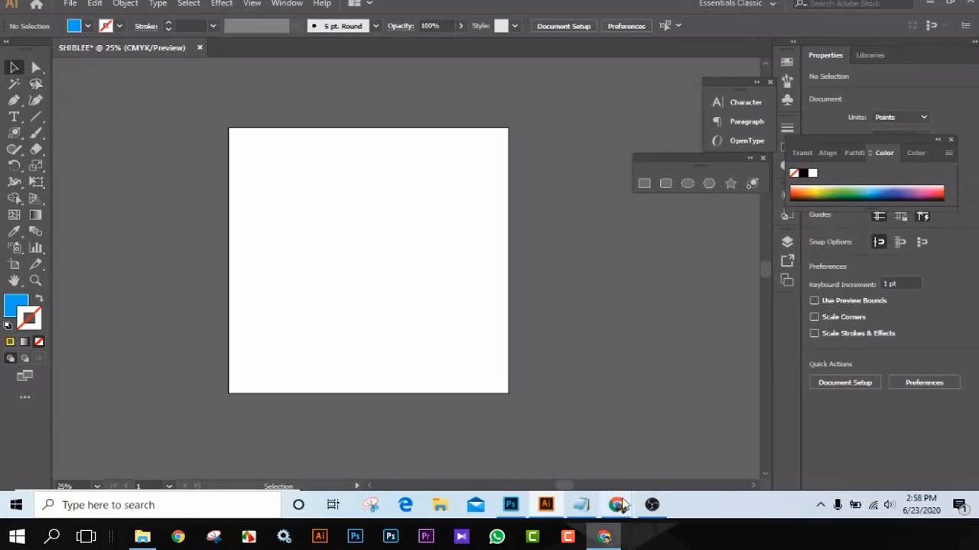
pyautogui.moveTo(626, 510)
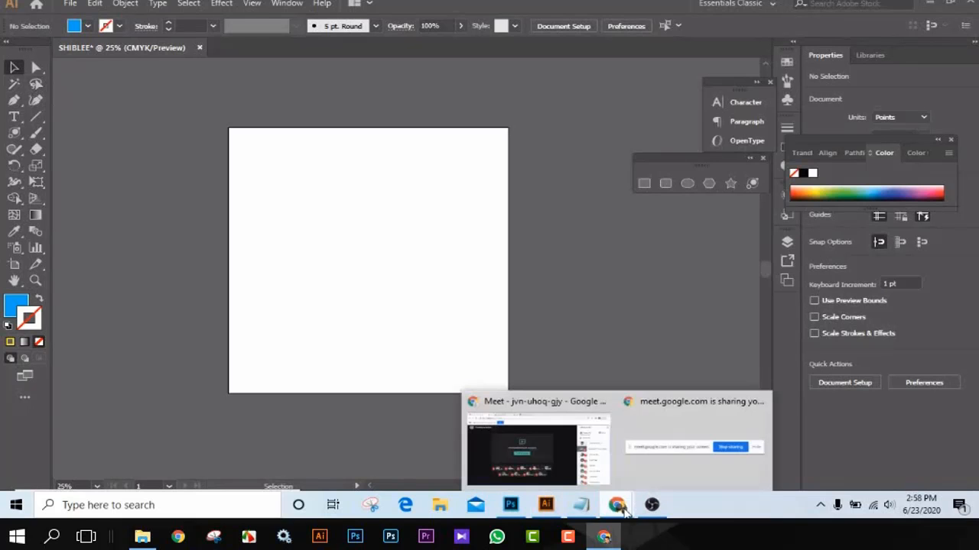
# Step: Check the Live Producer and Google Meet tabs in Chrome, and switch back to Illustrator
pyautogui.click(561, 461)
pyautogui.click(442, 5)
pyautogui.click(63, 4)
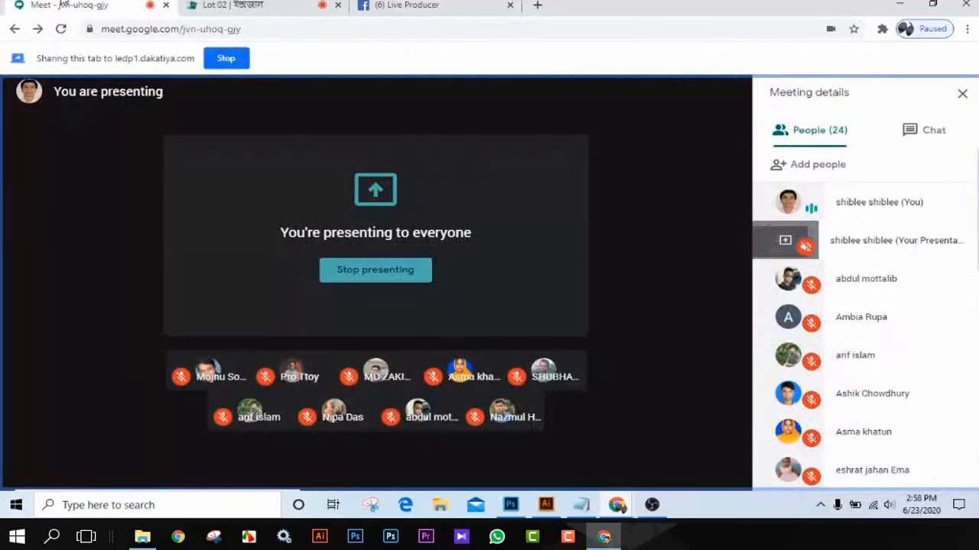
pyautogui.click(545, 505)
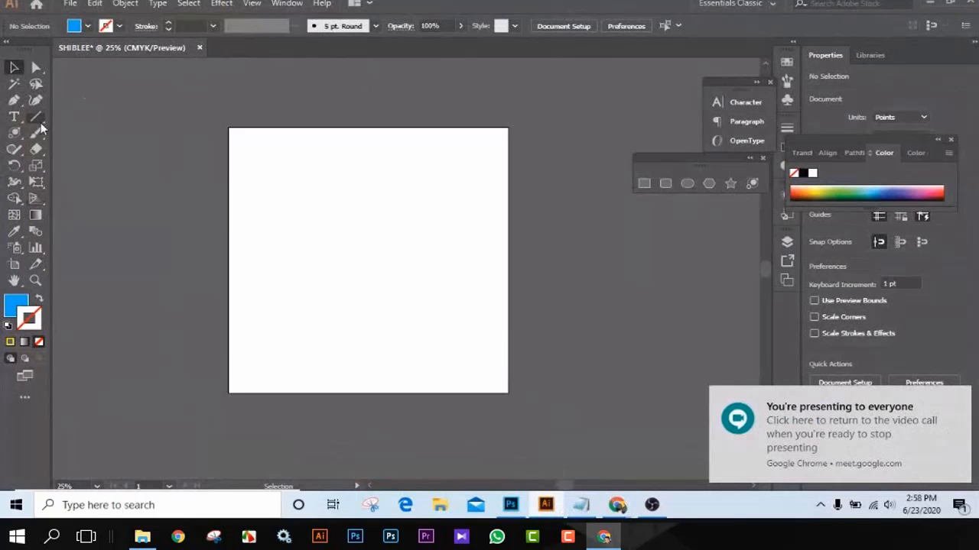
# Step: Draw a blue square about 167 pt wide in the artboard's upper-left area and duplicate it into a three-by-three grid
pyautogui.click(13, 133)
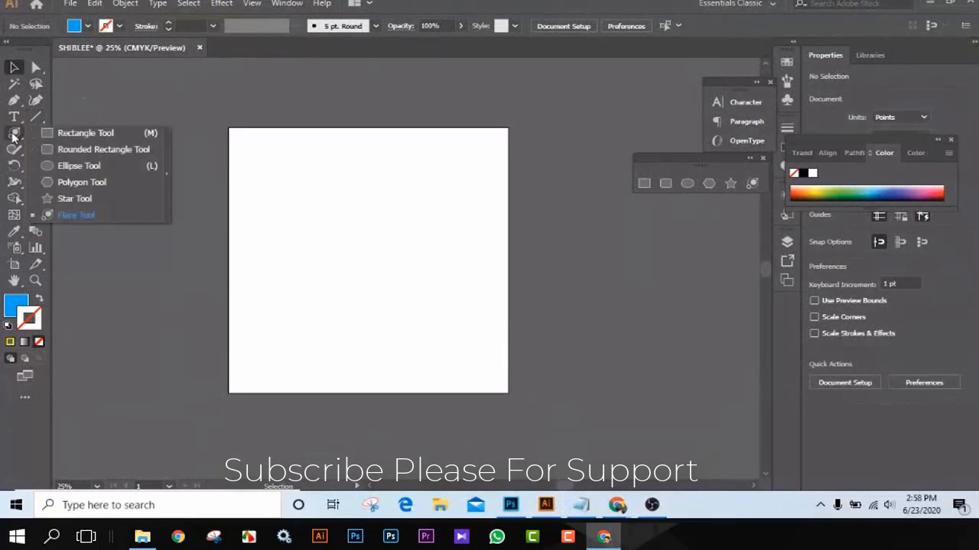
pyautogui.click(90, 135)
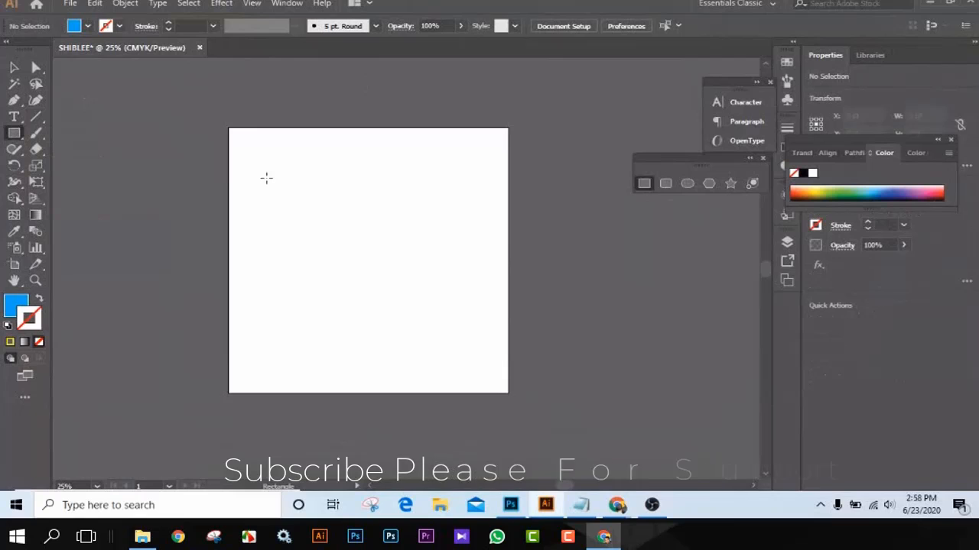
pyautogui.moveTo(273, 176); pyautogui.dragTo(320, 218)
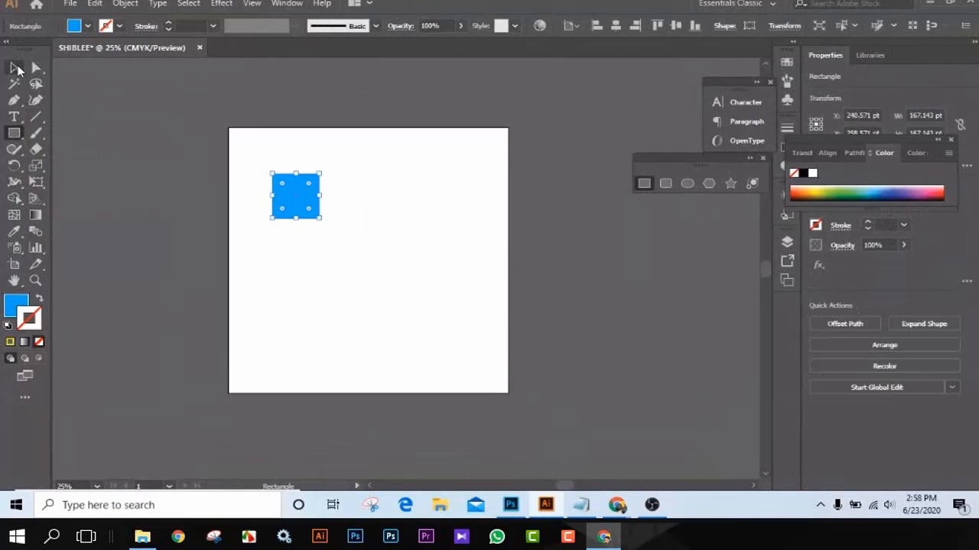
pyautogui.click(10, 68)
pyautogui.click(406, 220)
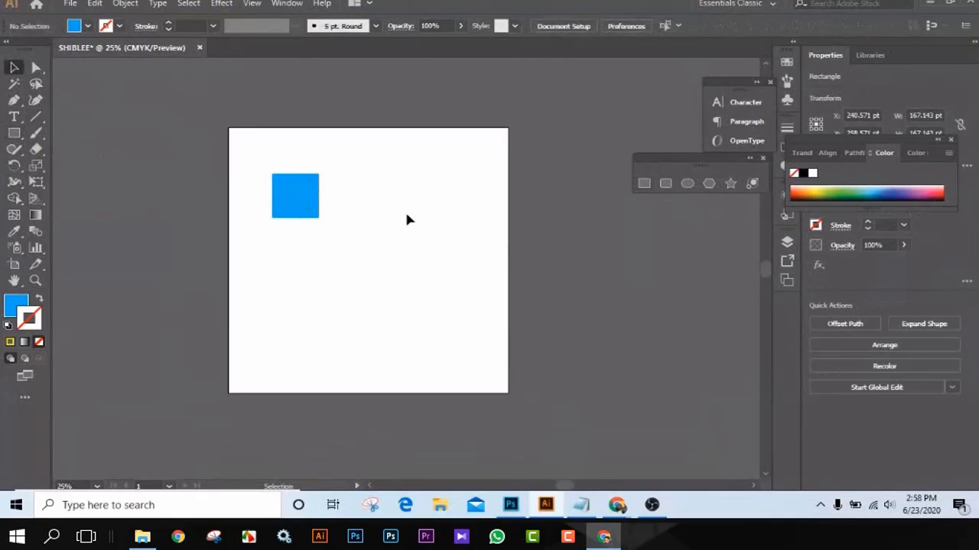
pyautogui.moveTo(302, 202); pyautogui.dragTo(457, 341)
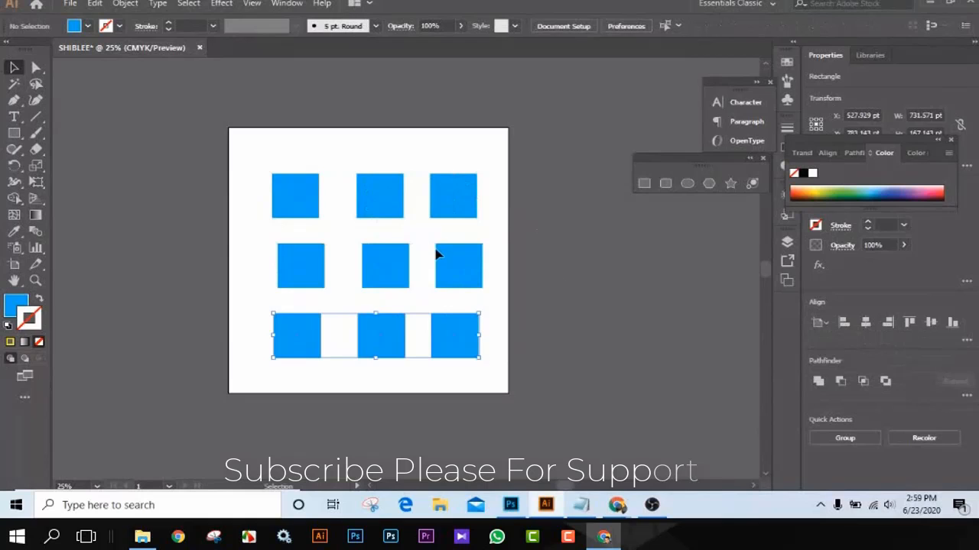
pyautogui.click(301, 164)
# Step: Change the fill of the top-middle, bottom-middle and middle-left squares to green
pyautogui.click(380, 196)
pyautogui.click(88, 26)
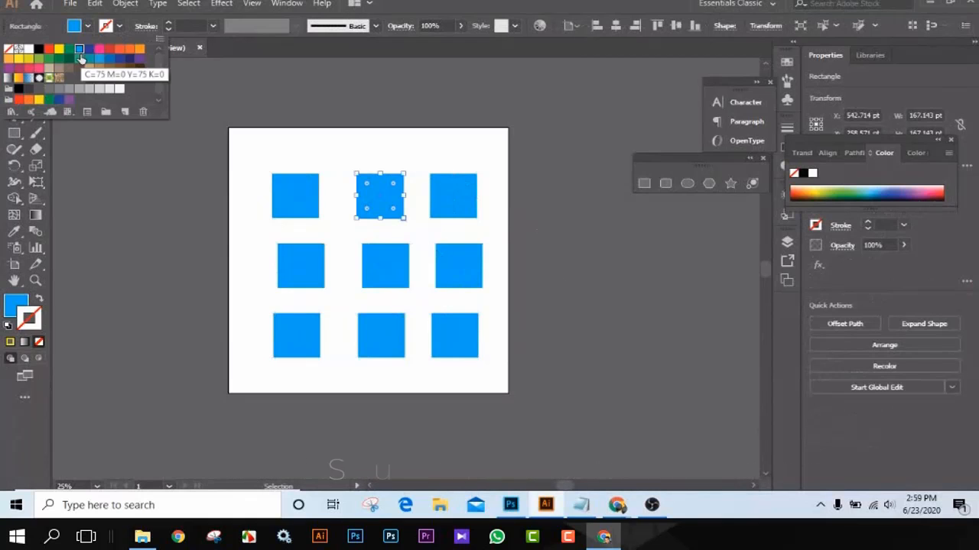
pyautogui.click(69, 49)
pyautogui.click(602, 284)
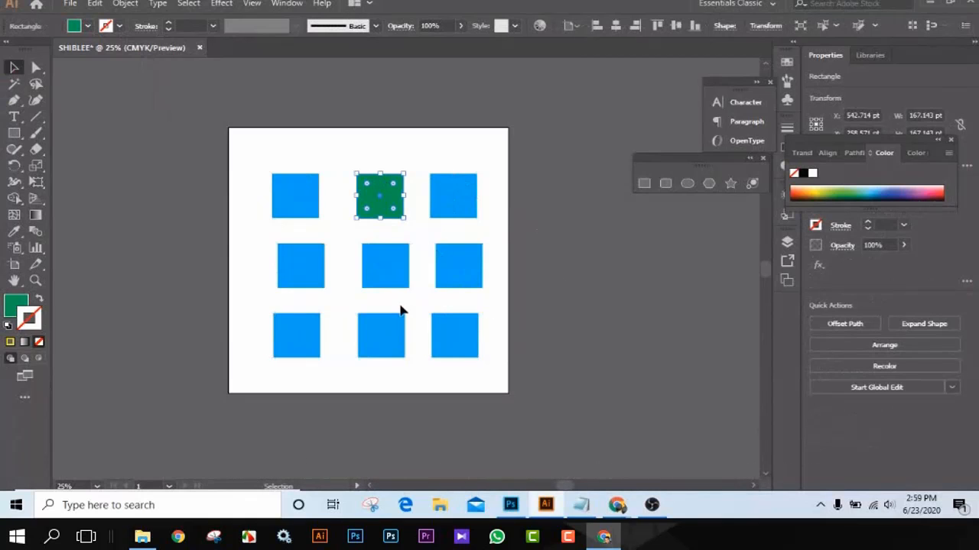
pyautogui.click(395, 351)
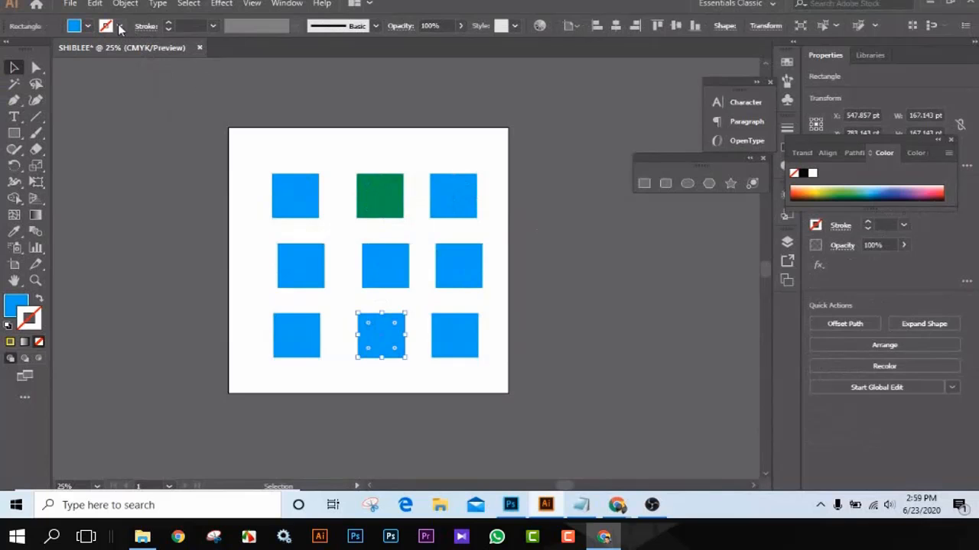
pyautogui.click(88, 27)
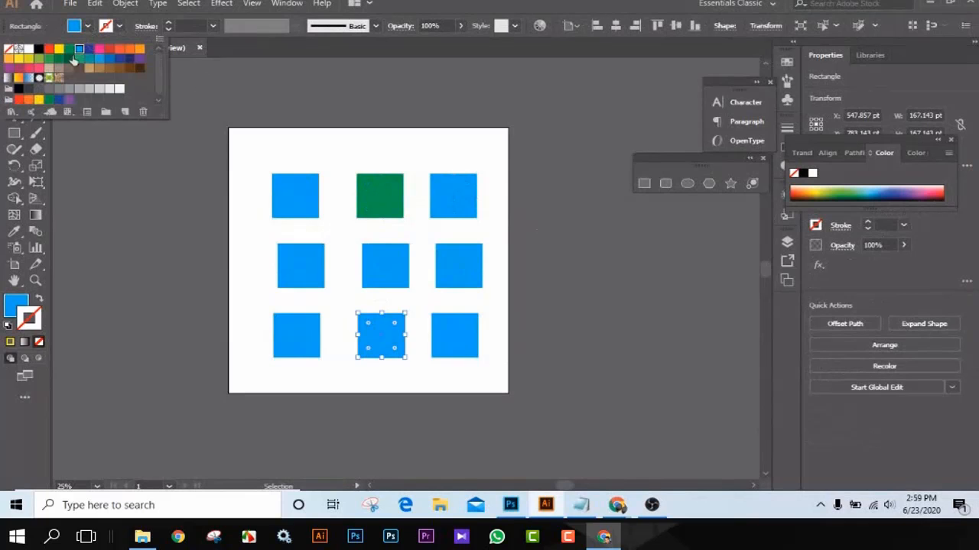
pyautogui.click(72, 59)
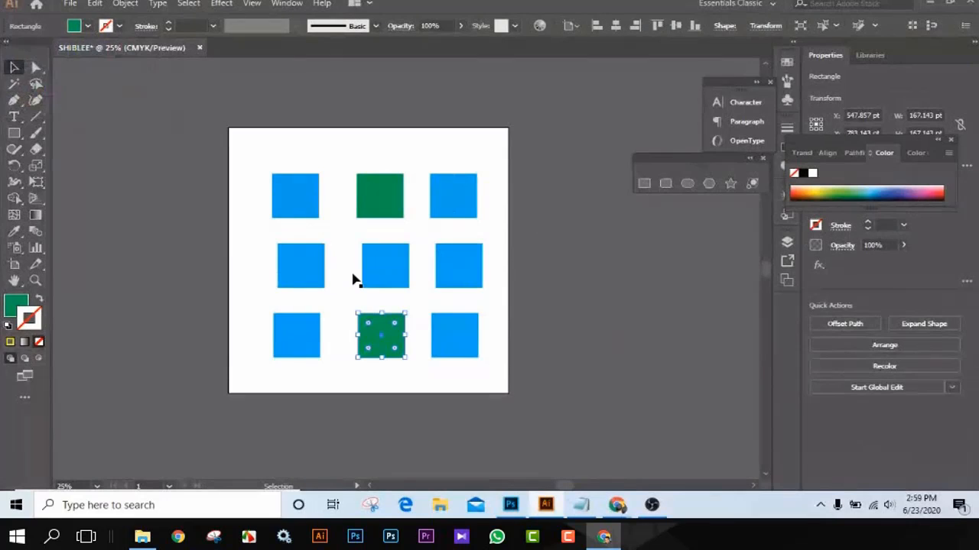
pyautogui.click(289, 261)
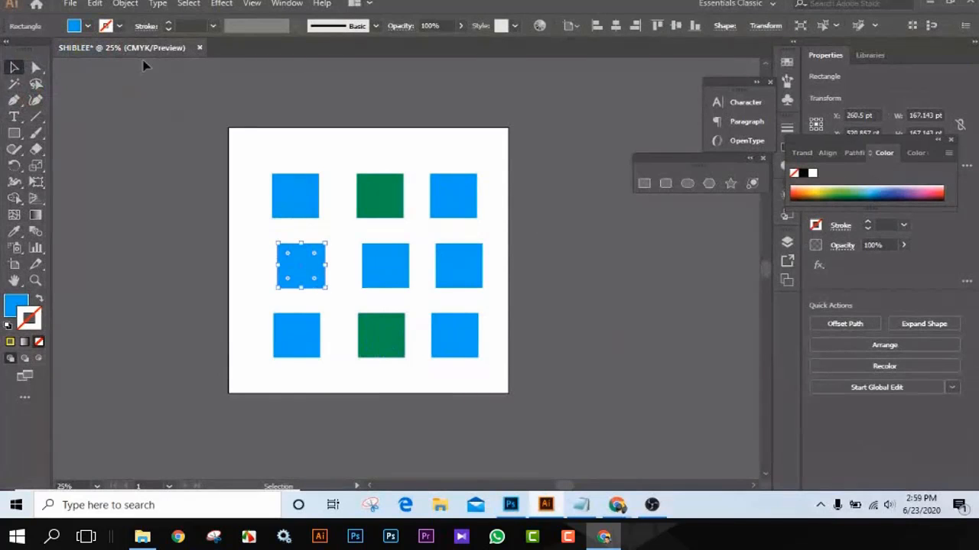
pyautogui.click(89, 27)
pyautogui.click(73, 59)
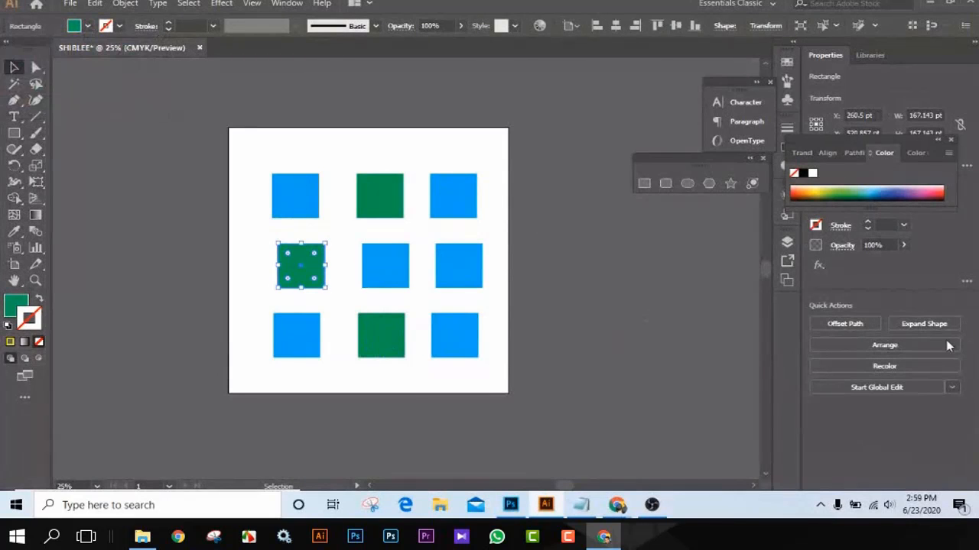
pyautogui.click(453, 158)
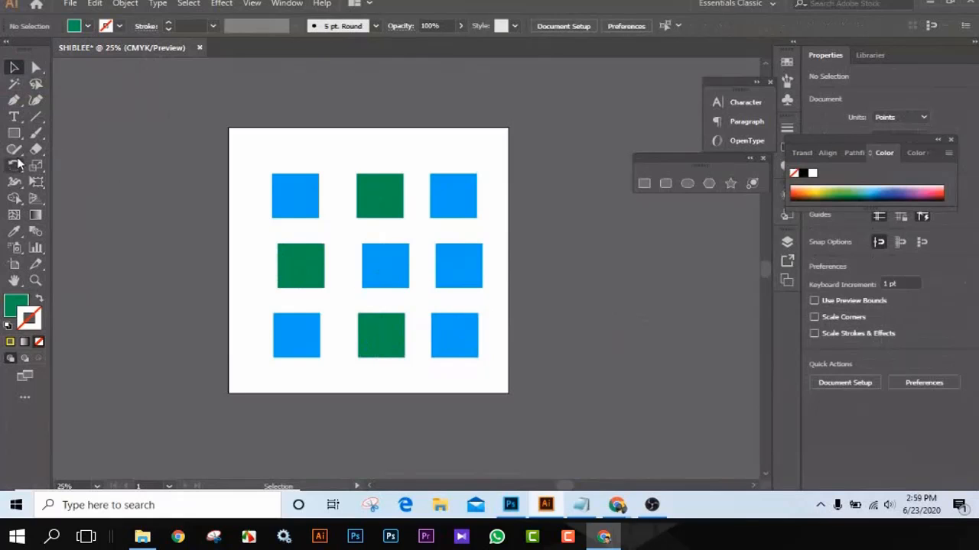
# Step: Select all green squares at once with the Magic Wand tool
pyautogui.click(14, 83)
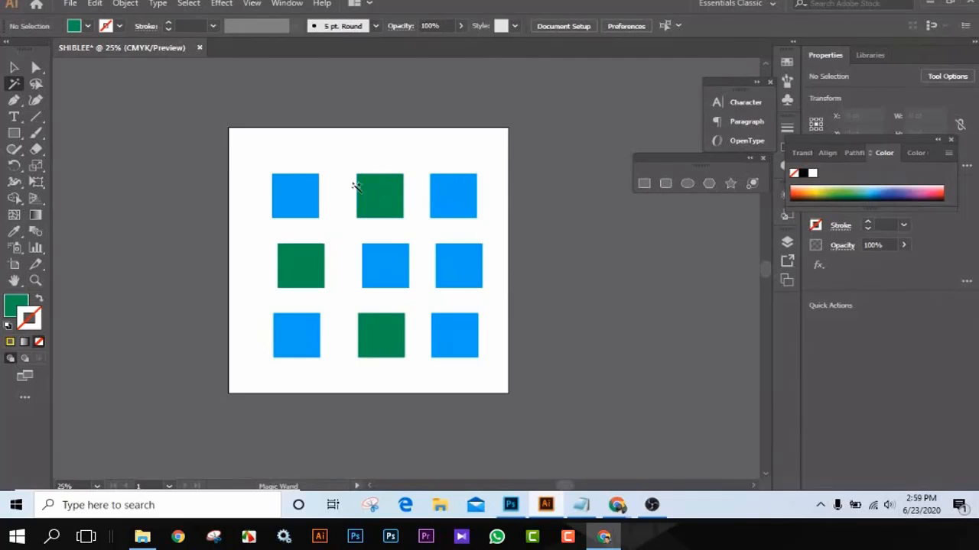
pyautogui.click(382, 200)
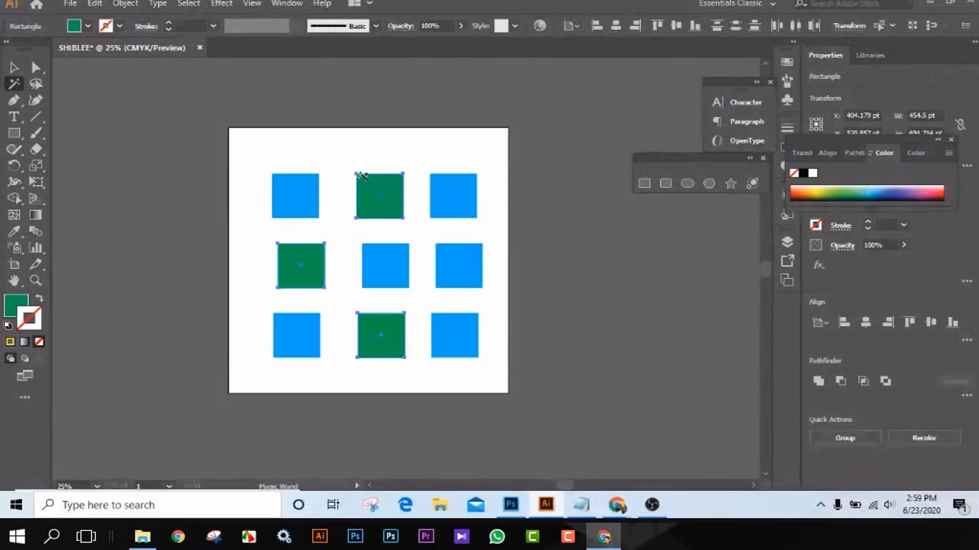
pyautogui.hotkey('ctrl', '=')
pyautogui.hotkey('ctrl', '=')
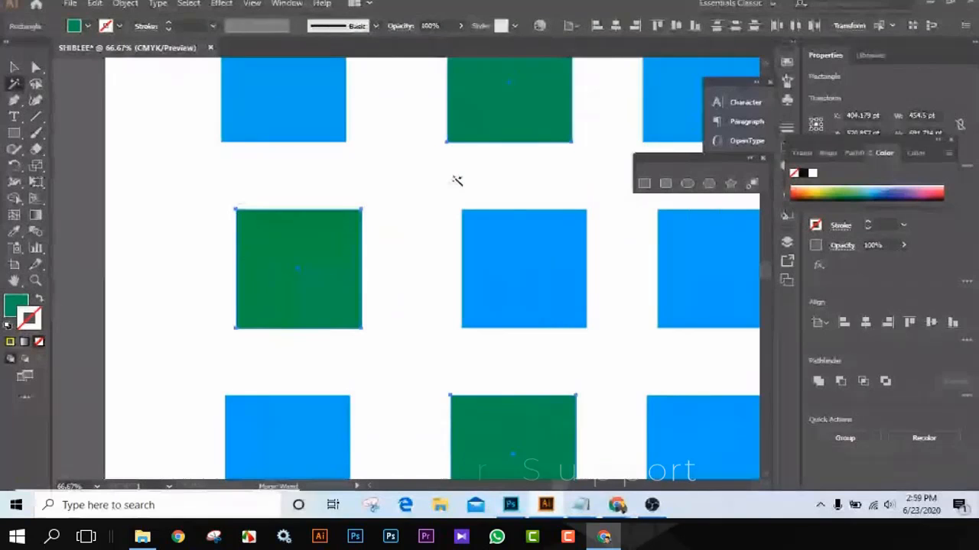
pyautogui.moveTo(454, 179); pyautogui.dragTo(377, 293)
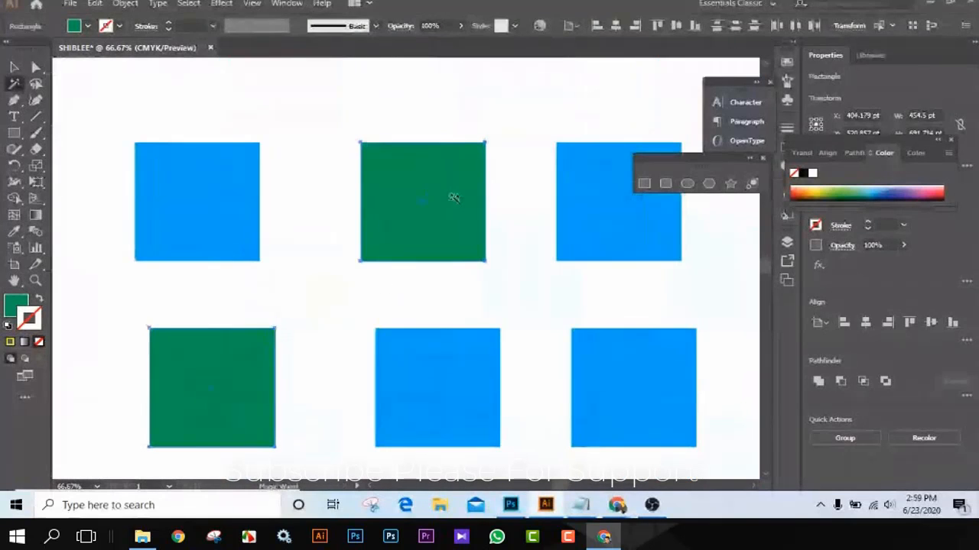
# Step: Undo the accidental move of the green squares and clear the selection
pyautogui.moveTo(453, 198); pyautogui.dragTo(441, 164)
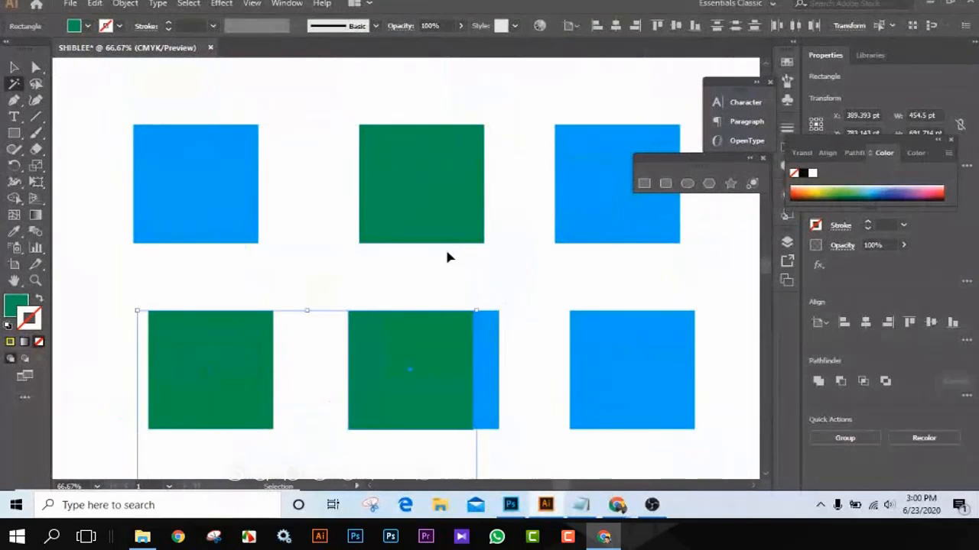
pyautogui.hotkey('ctrl', 'z')
pyautogui.click(14, 67)
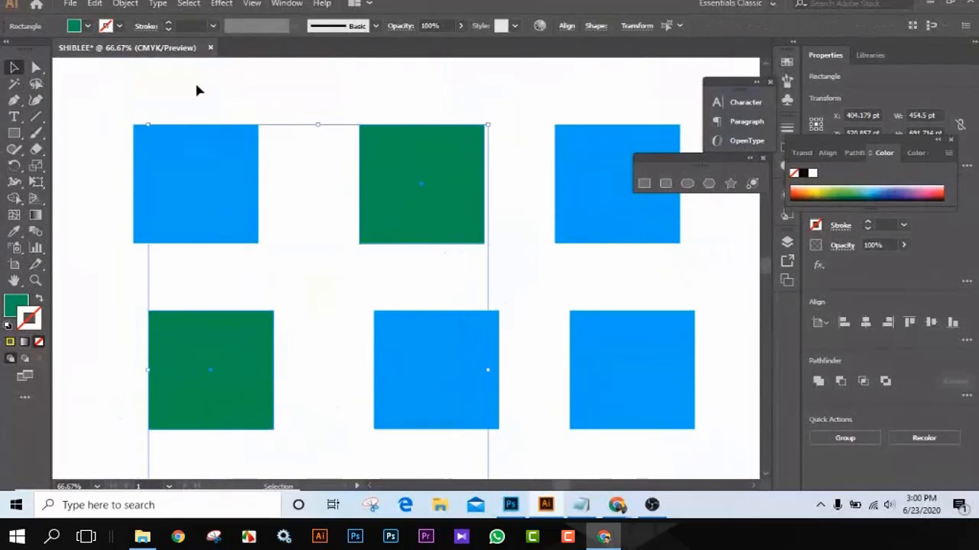
pyautogui.click(315, 100)
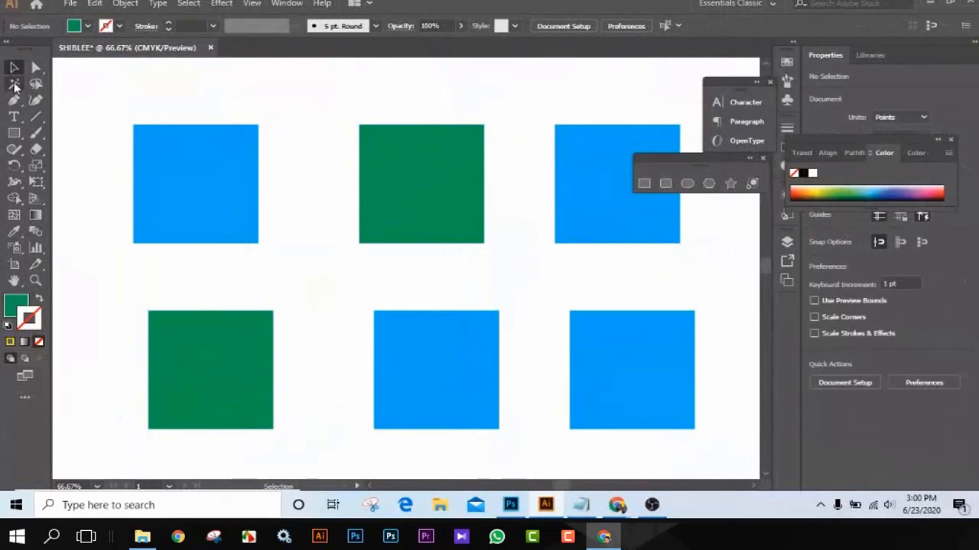
# Step: Select all green squares with the Magic Wand tool, change their fill to yellow and clear the selection
pyautogui.press('y')
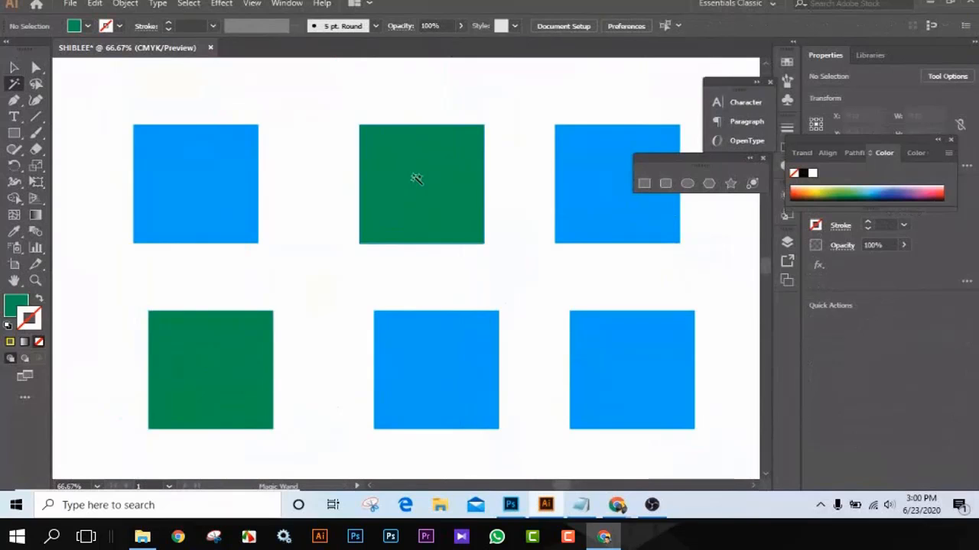
pyautogui.click(416, 178)
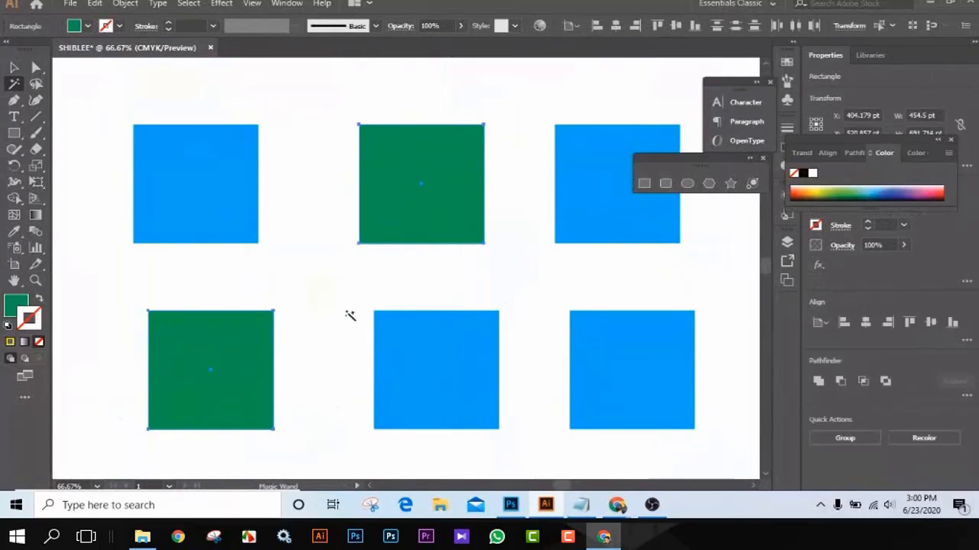
pyautogui.moveTo(349, 317); pyautogui.dragTo(365, 209)
pyautogui.moveTo(373, 295); pyautogui.dragTo(354, 224)
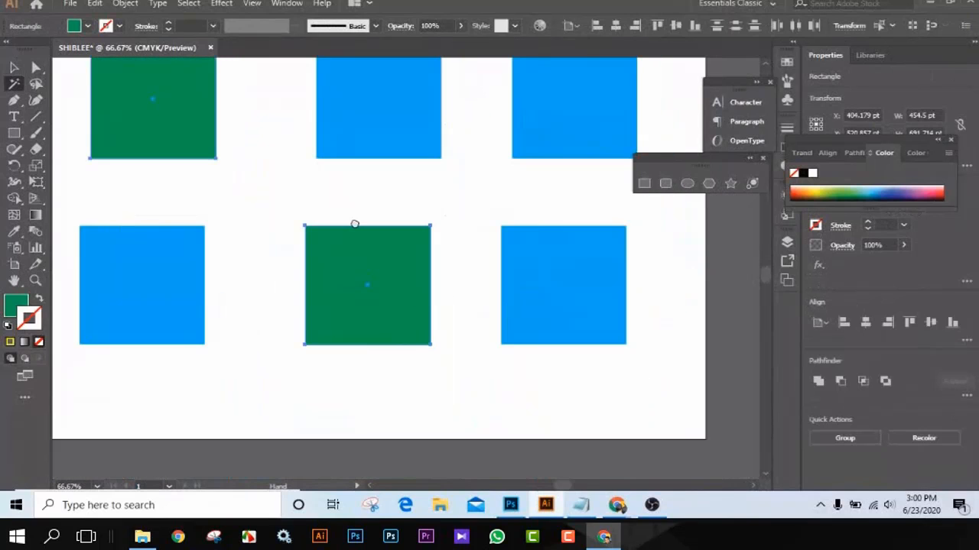
pyautogui.moveTo(254, 167); pyautogui.dragTo(310, 281)
pyautogui.moveTo(302, 178); pyautogui.dragTo(369, 360)
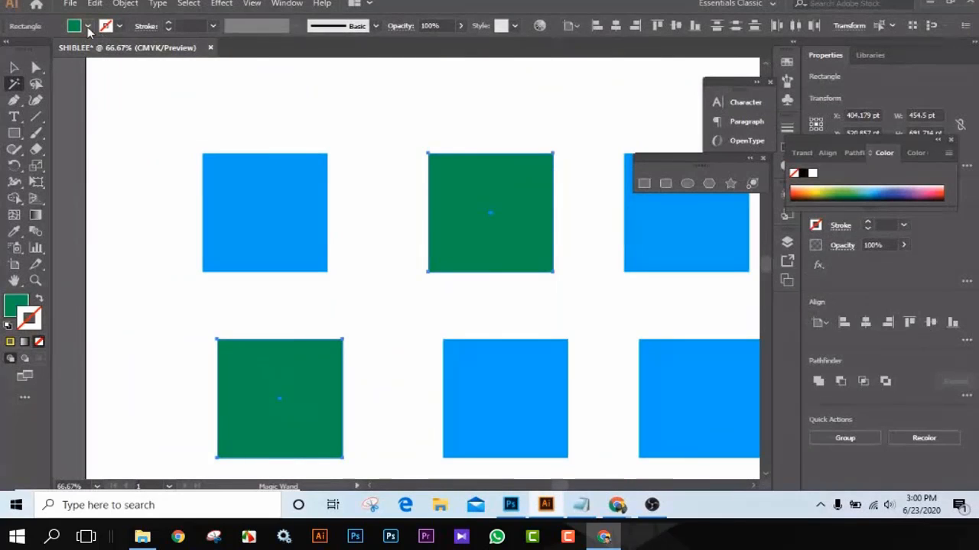
pyautogui.click(87, 27)
pyautogui.click(47, 52)
pyautogui.moveTo(515, 205); pyautogui.dragTo(491, 165)
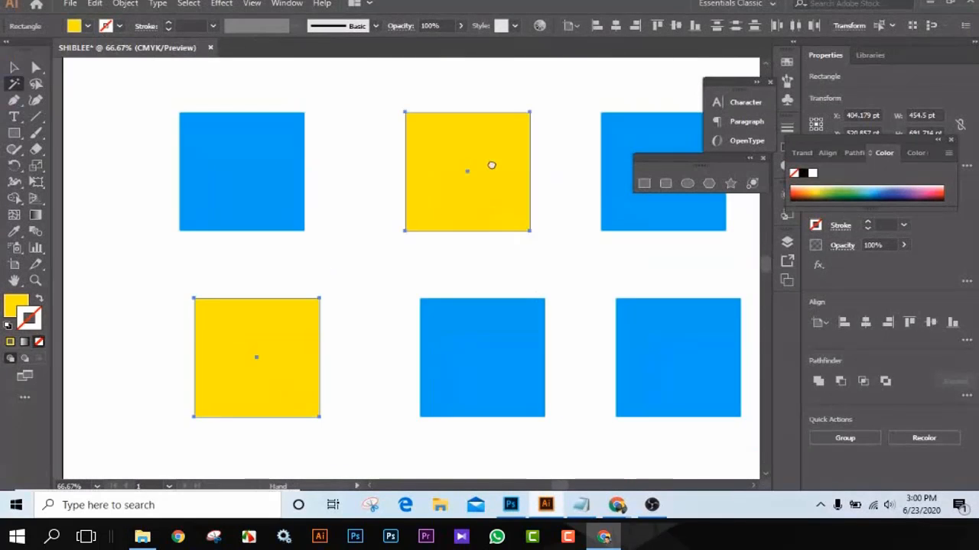
pyautogui.scroll(-5, 509, 206)
pyautogui.hotkey('ctrl', '-')
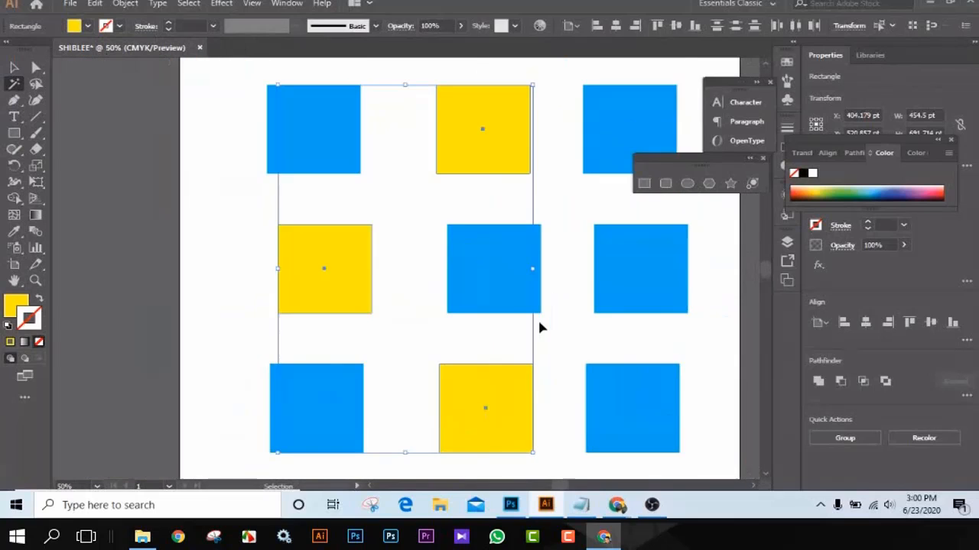
pyautogui.hotkey('ctrl', '-')
pyautogui.hotkey('ctrl', '-')
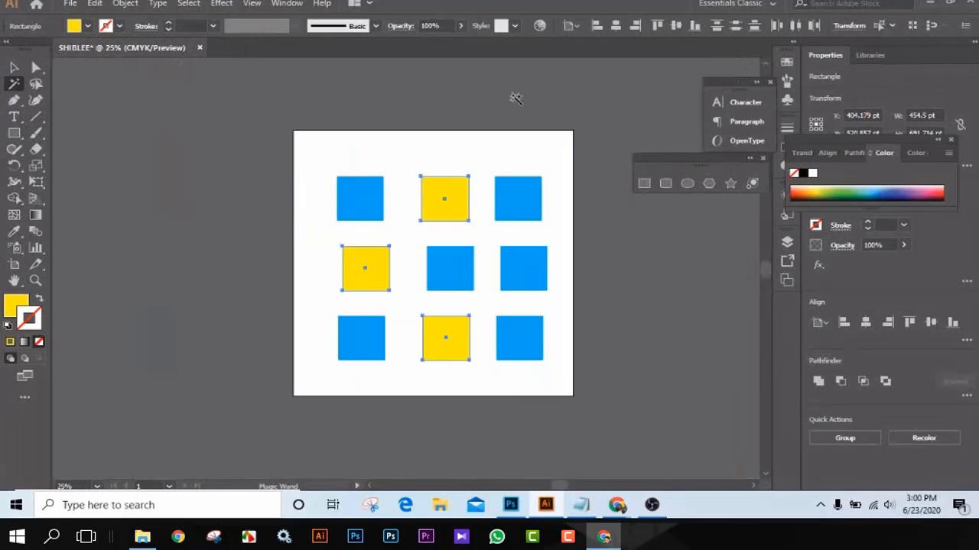
pyautogui.press('v')
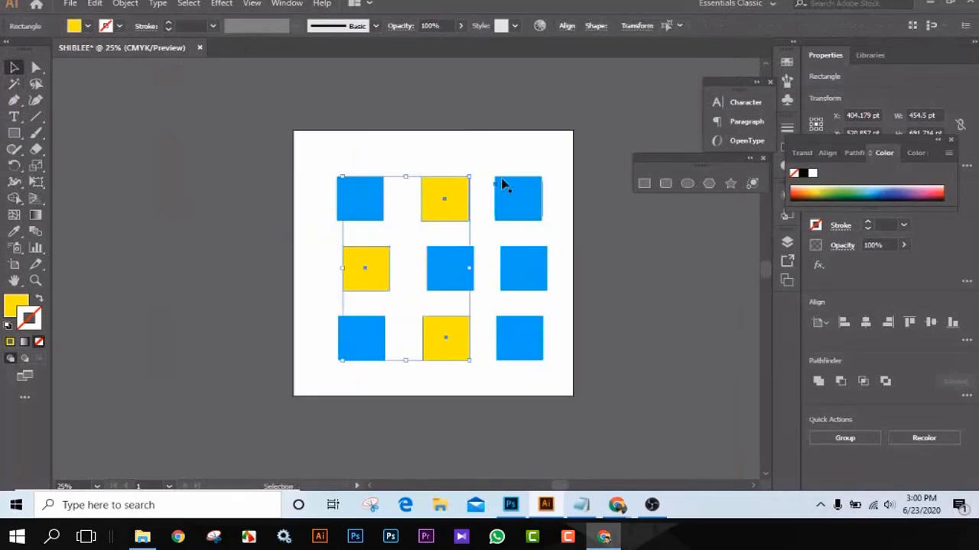
pyautogui.click(506, 155)
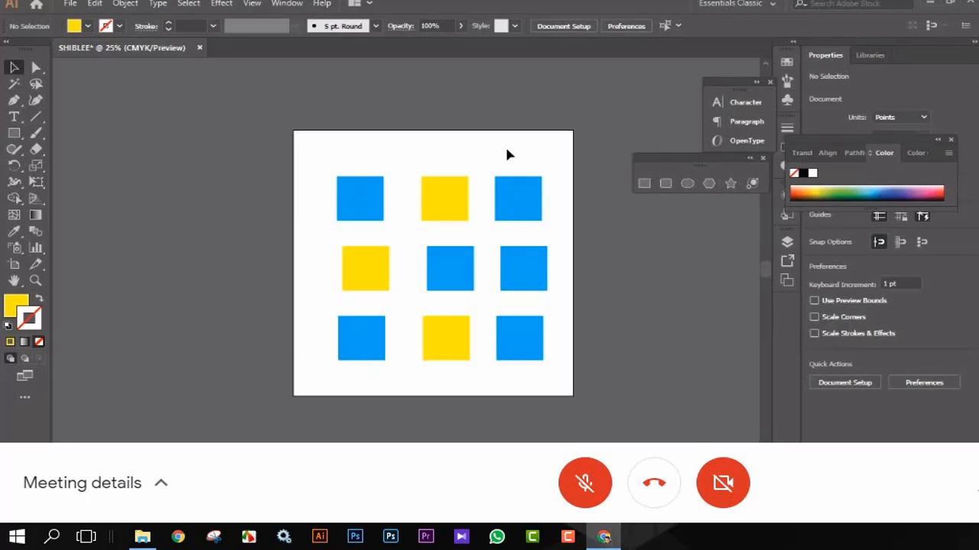
# Step: Select all yellow squares with the Magic Wand tool and change their fill to pink
pyautogui.click(14, 83)
pyautogui.click(447, 205)
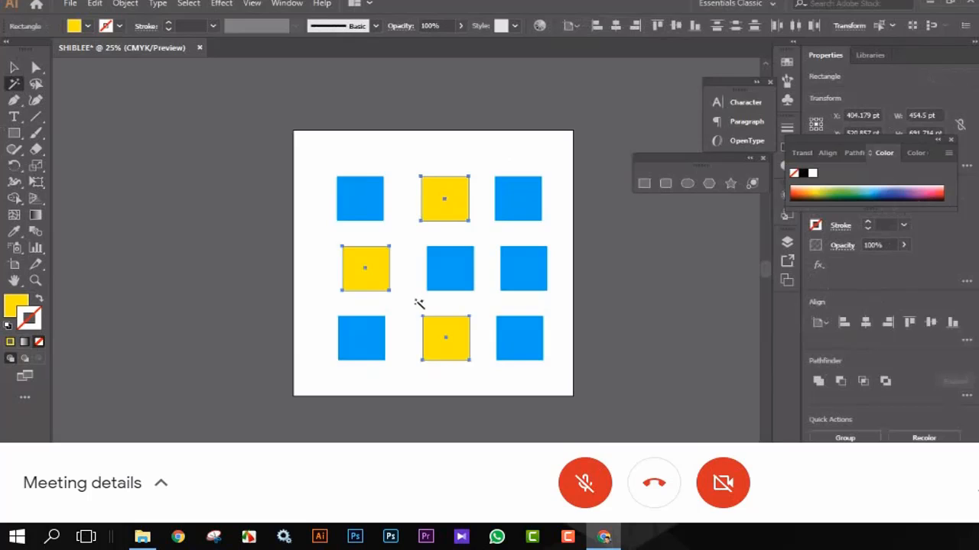
pyautogui.click(89, 26)
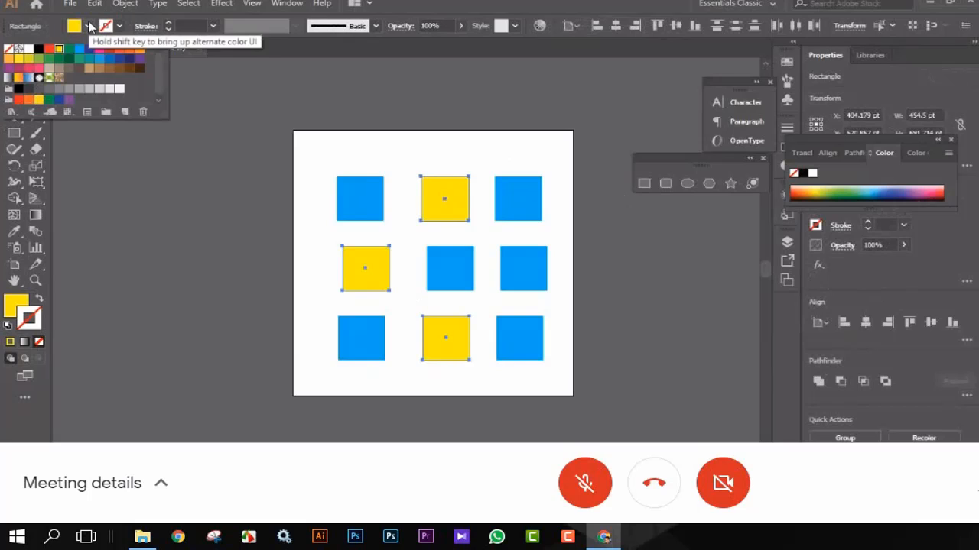
pyautogui.click(80, 50)
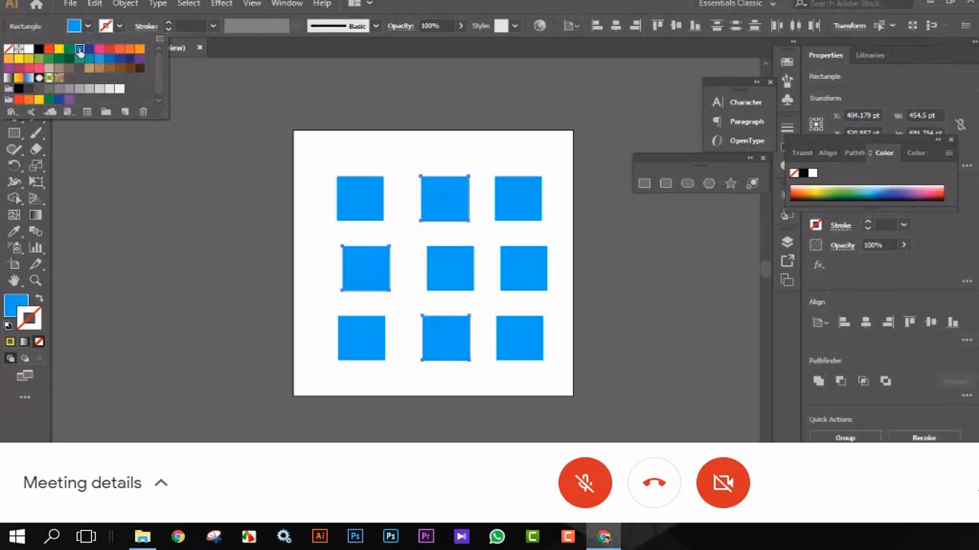
pyautogui.click(108, 50)
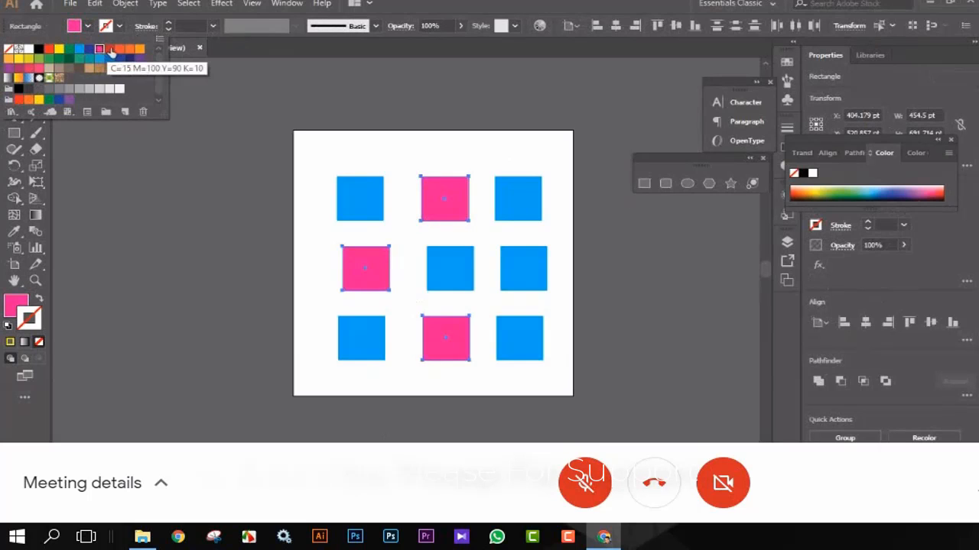
# Step: Change the fill of the selected pink squares to orange-red and clear the selection
pyautogui.click(111, 51)
pyautogui.click(119, 49)
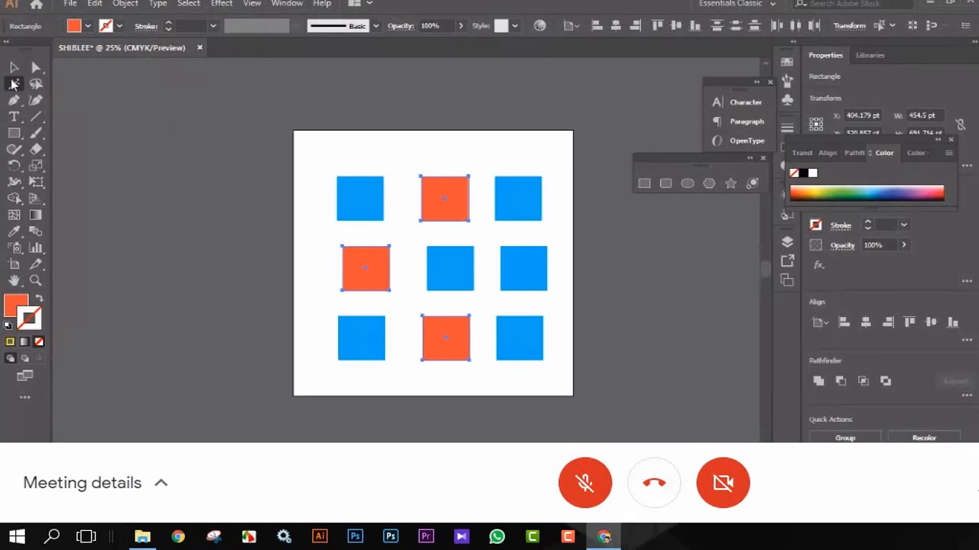
pyautogui.click(14, 68)
pyautogui.click(198, 217)
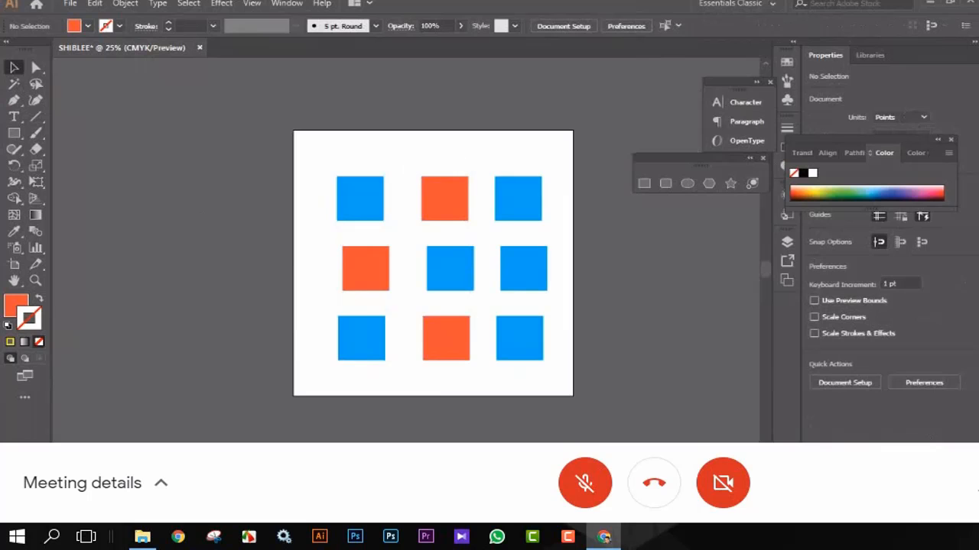
# Step: Switch to Google Meet in Chrome, check the Facebook Live Producer stream, and return to Illustrator
pyautogui.moveTo(604, 536)
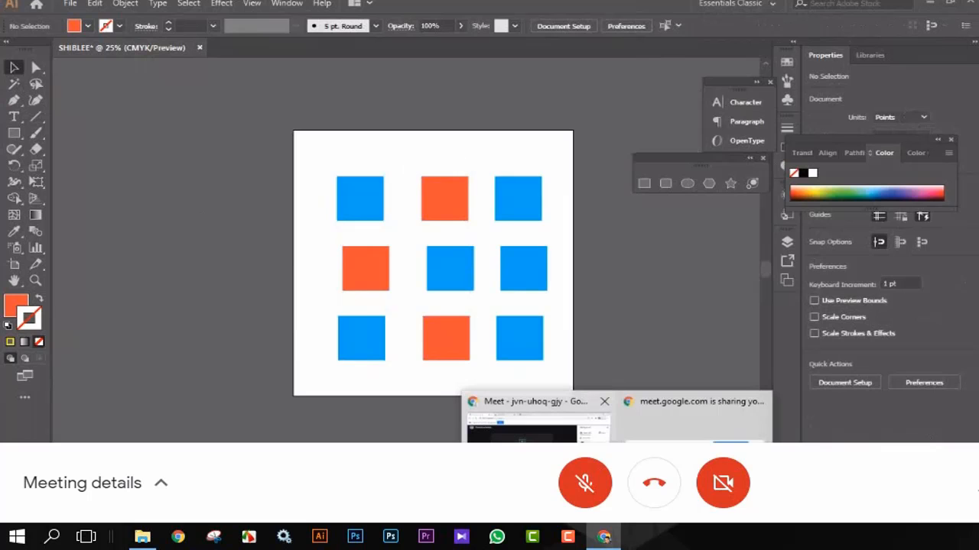
pyautogui.click(535, 427)
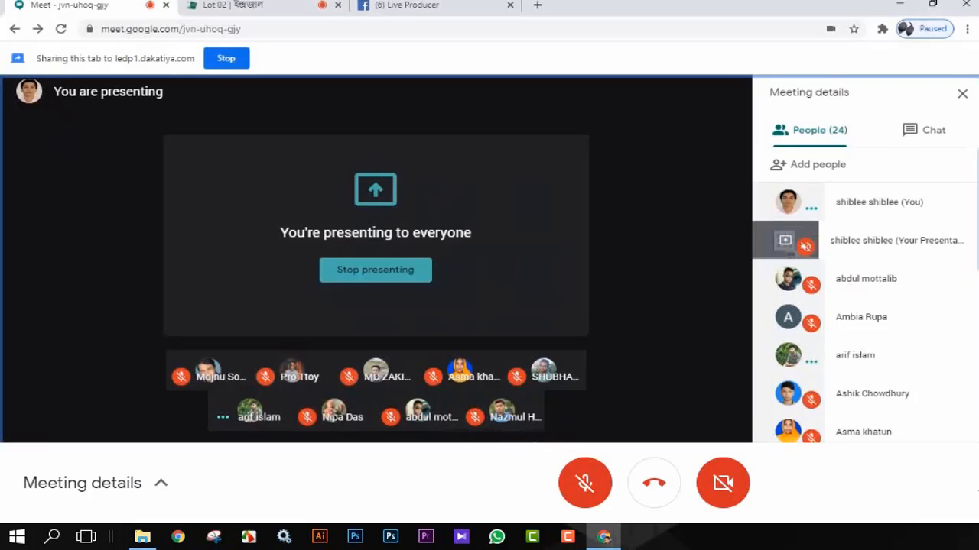
pyautogui.click(433, 4)
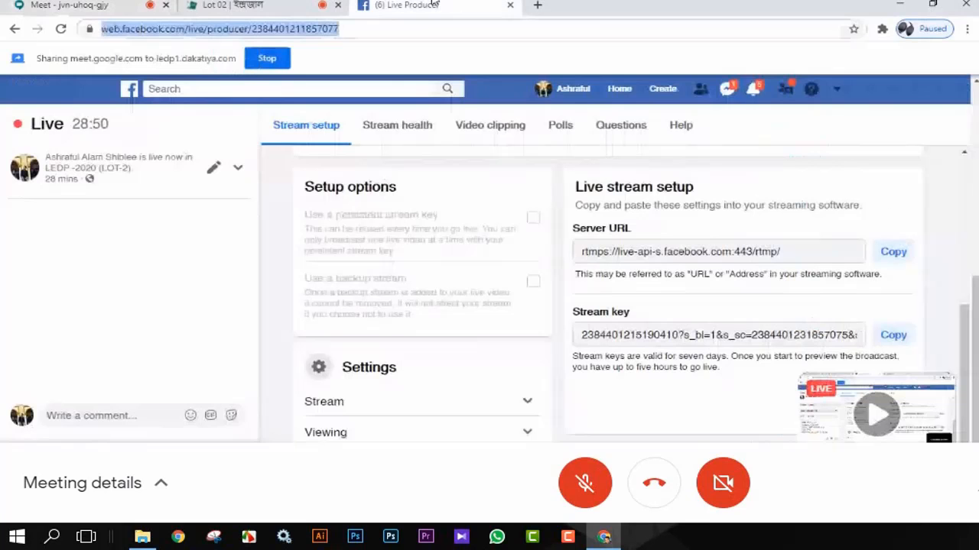
pyautogui.hotkey('ctrl', '1')
pyautogui.hotkey('alt', 'Tab')
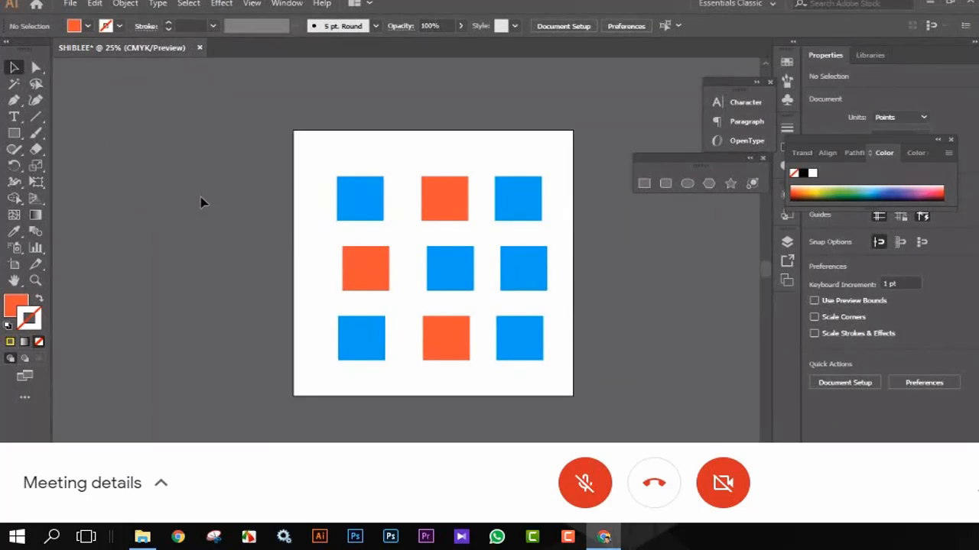
# Step: Select anchor points of the outer squares with a freehand Lasso loop and examine the selected points up close
pyautogui.click(36, 84)
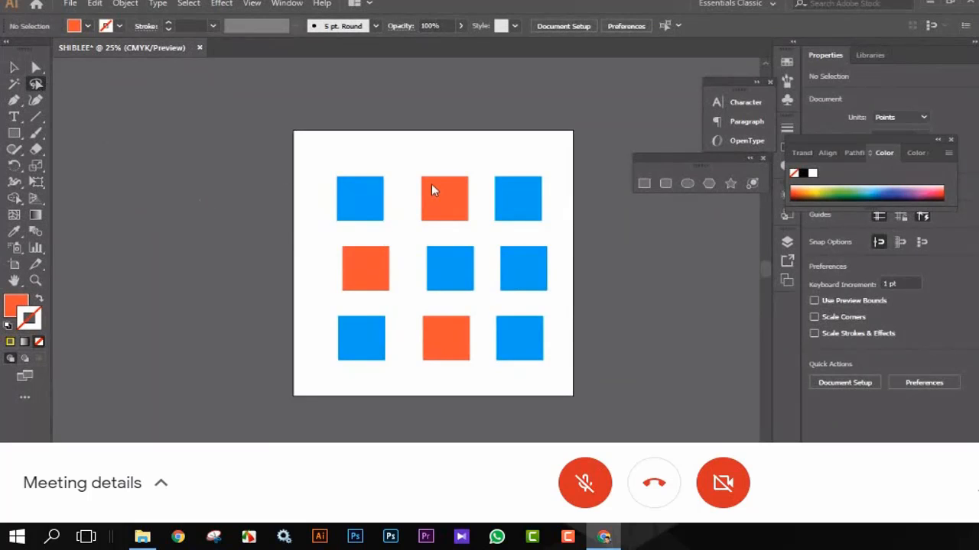
pyautogui.moveTo(332, 214)
pyautogui.mouseDown()
pyautogui.moveTo(341, 220)
pyautogui.moveTo(321, 283)
pyautogui.moveTo(341, 306)
pyautogui.moveTo(388, 322)
pyautogui.moveTo(412, 317)
pyautogui.moveTo(411, 223)
pyautogui.moveTo(423, 217)
pyautogui.moveTo(442, 235)
pyautogui.moveTo(504, 248)
pyautogui.moveTo(493, 290)
pyautogui.moveTo(505, 306)
pyautogui.moveTo(555, 322)
pyautogui.moveTo(335, 168)
pyautogui.moveTo(330, 210)
pyautogui.moveTo(340, 216)
pyautogui.mouseUp()
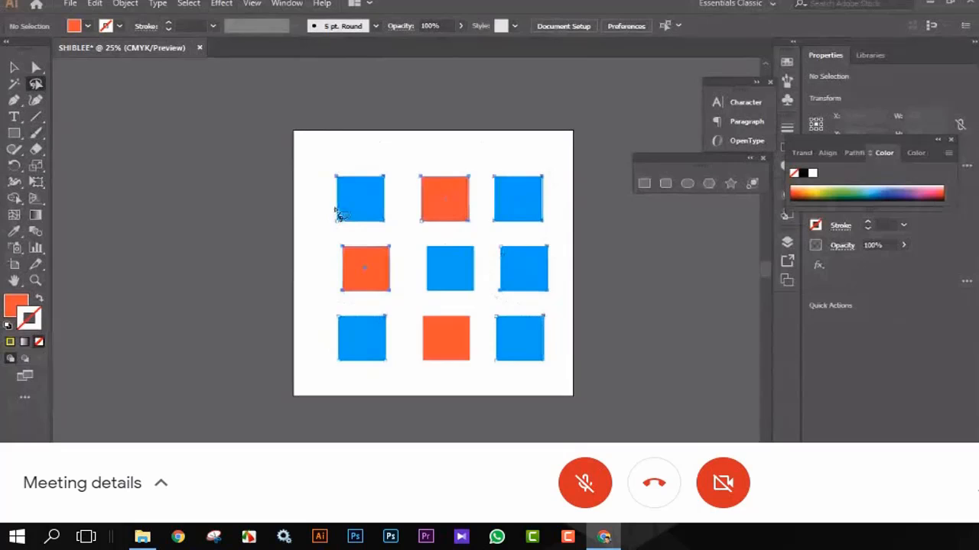
pyautogui.hotkey('ctrl', '+')
pyautogui.hotkey('ctrl', '+')
pyautogui.hotkey('ctrl', '+')
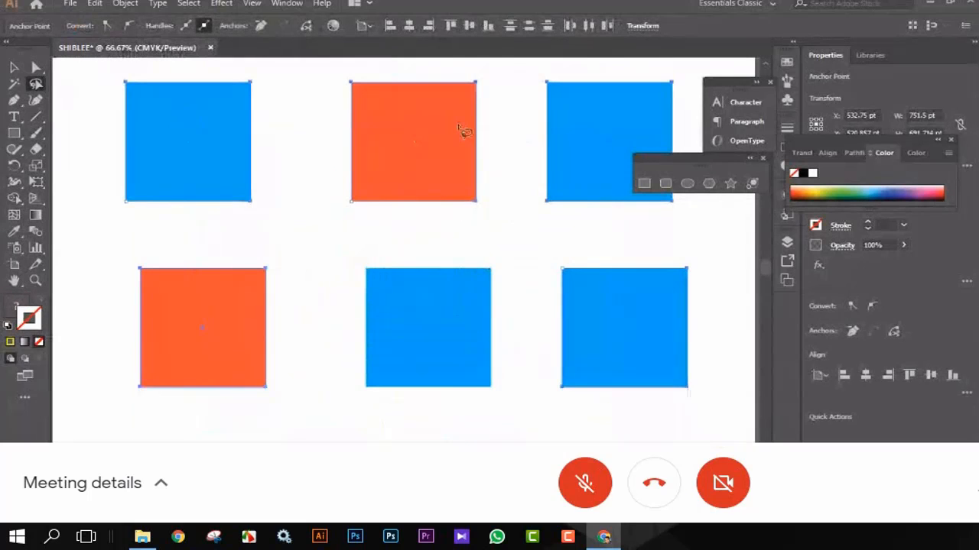
pyautogui.moveTo(441, 356); pyautogui.dragTo(357, 225)
pyautogui.scroll(-4, 357, 225)
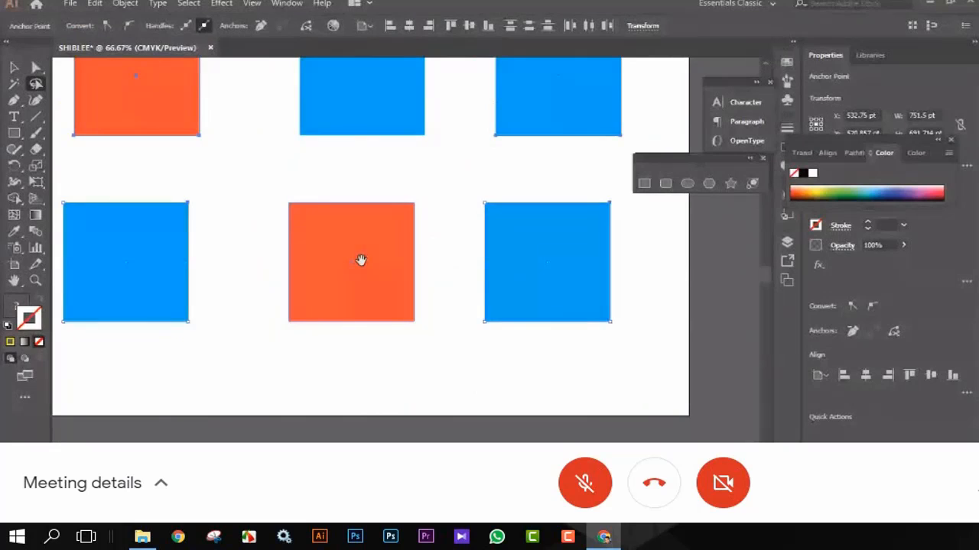
# Step: Clear the lasso selection of the squares and bring the whole artboard back into view
pyautogui.moveTo(411, 165); pyautogui.dragTo(443, 223)
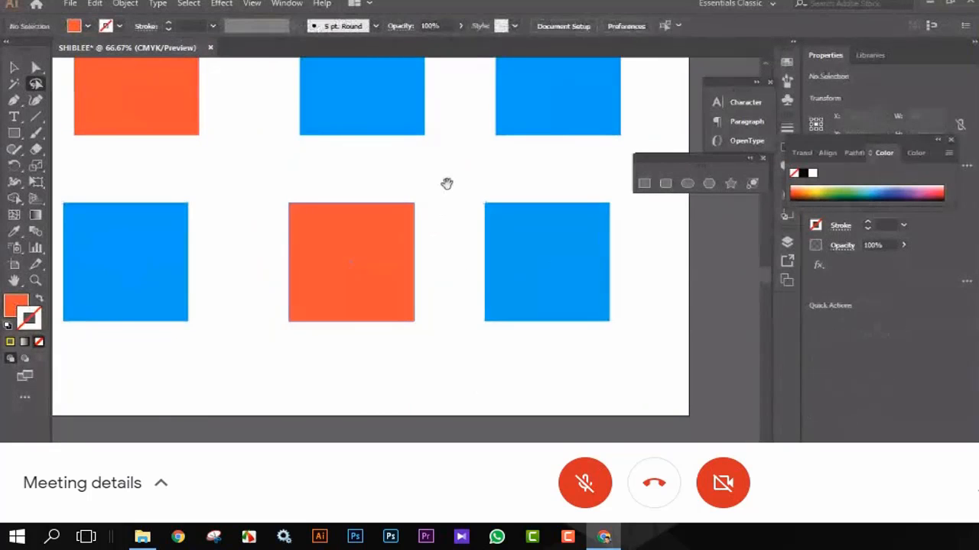
pyautogui.moveTo(447, 184); pyautogui.dragTo(491, 362)
pyautogui.hotkey('ctrl', '-')
pyautogui.hotkey('ctrl', '-')
pyautogui.hotkey('ctrl', '-')
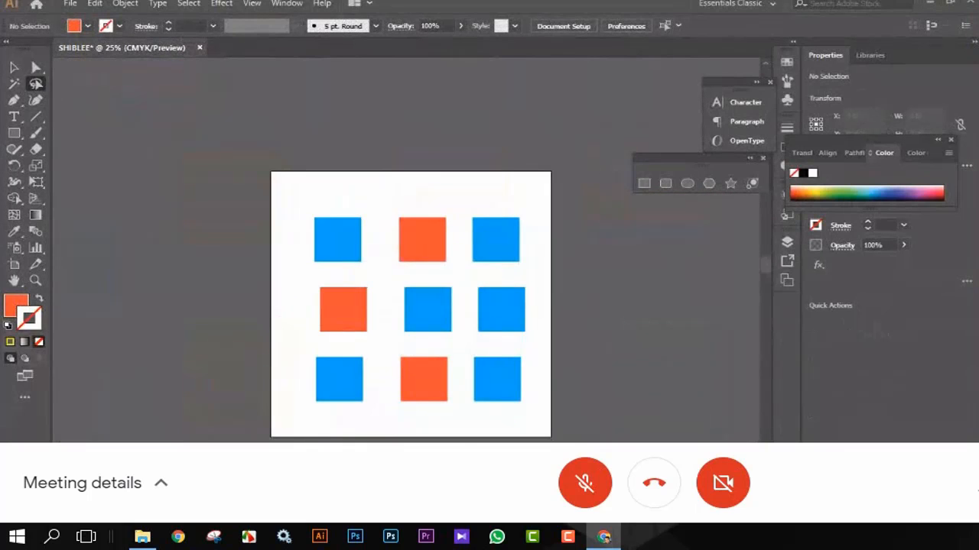
# Step: Switch to the Google Meet call to check the participants and return to Illustrator
pyautogui.moveTo(604, 537)
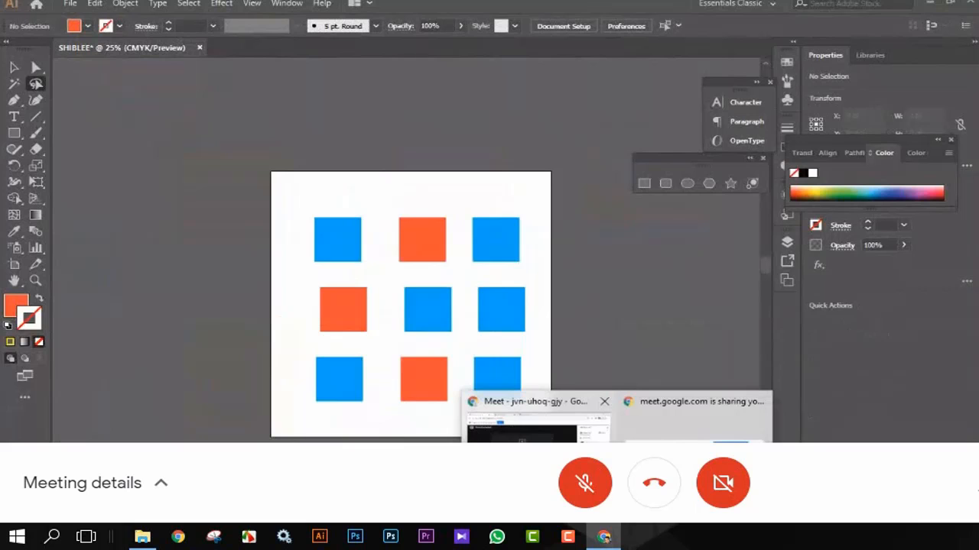
pyautogui.click(535, 418)
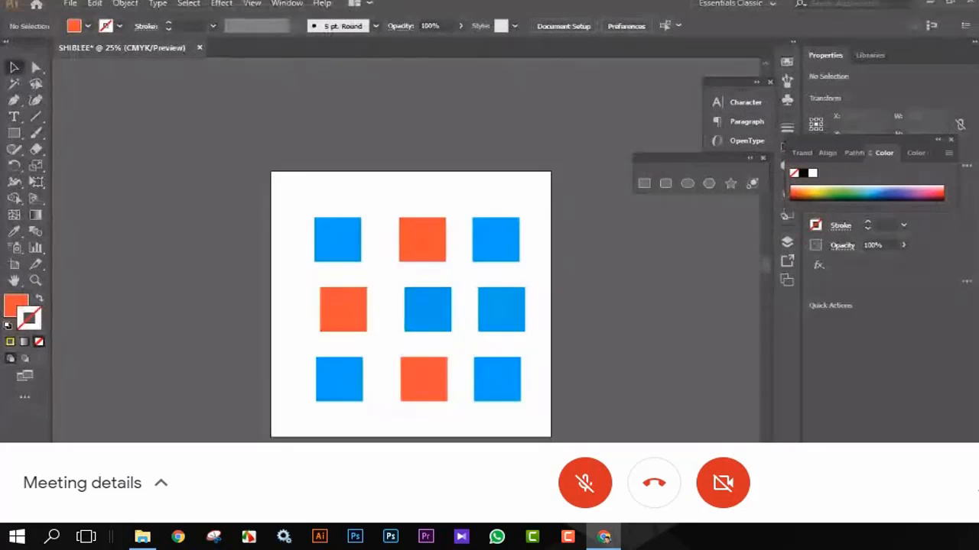
pyautogui.hotkey('alt', 'Tab')
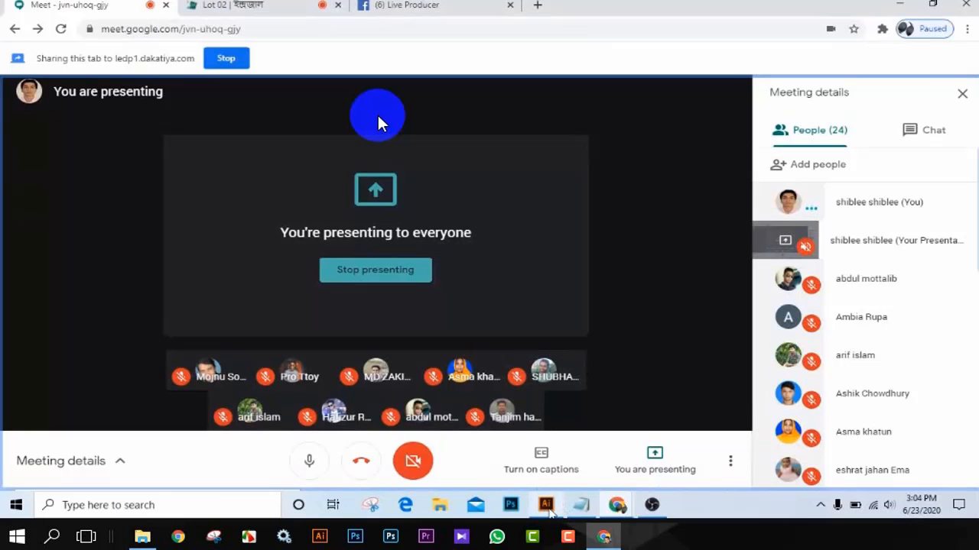
pyautogui.click(546, 506)
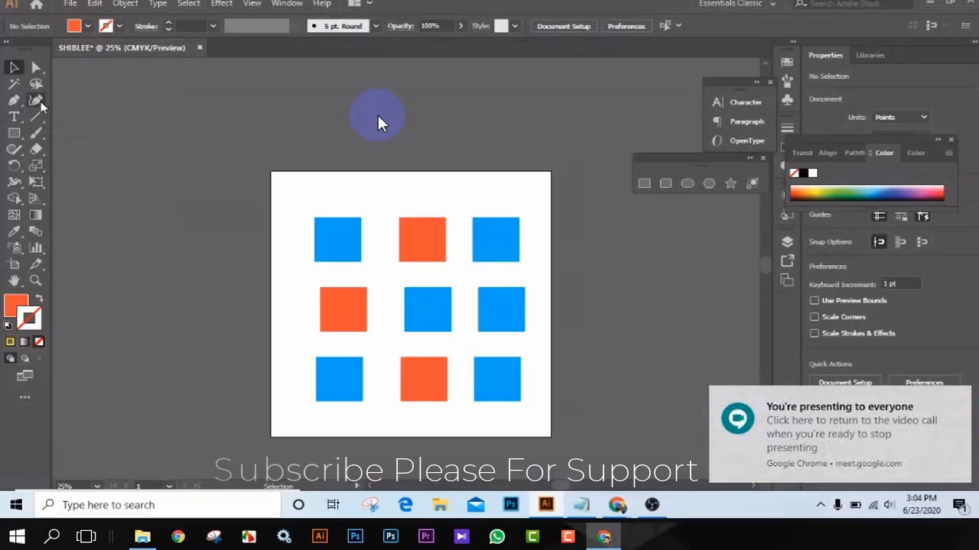
# Step: Select all nine squares with a selection marquee and delete them from the artboard
pyautogui.moveTo(291, 198); pyautogui.dragTo(435, 375)
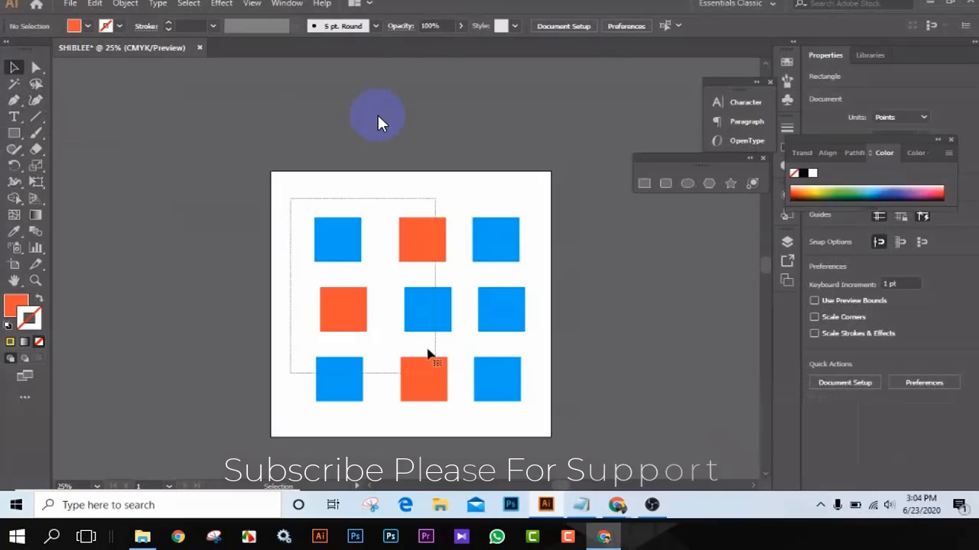
pyautogui.click(394, 119)
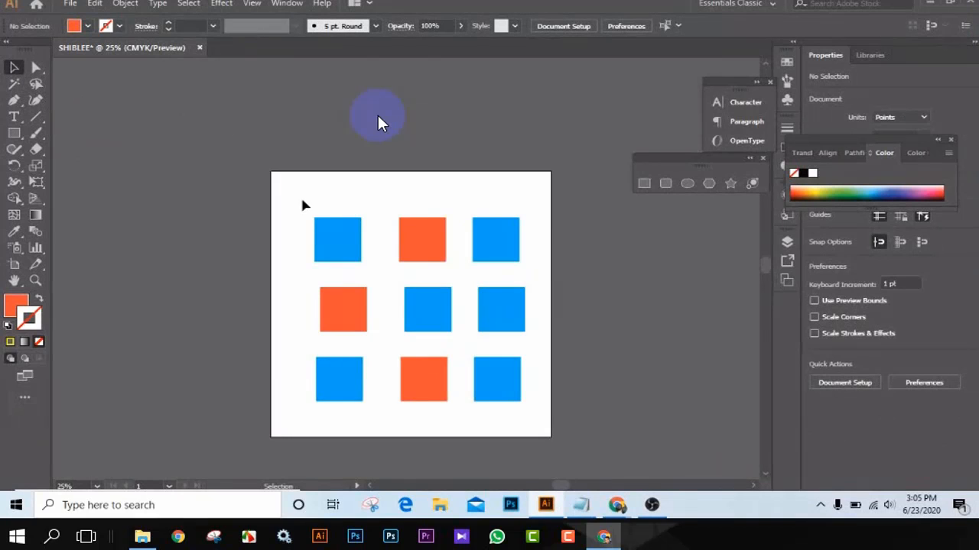
pyautogui.moveTo(302, 200); pyautogui.dragTo(510, 428)
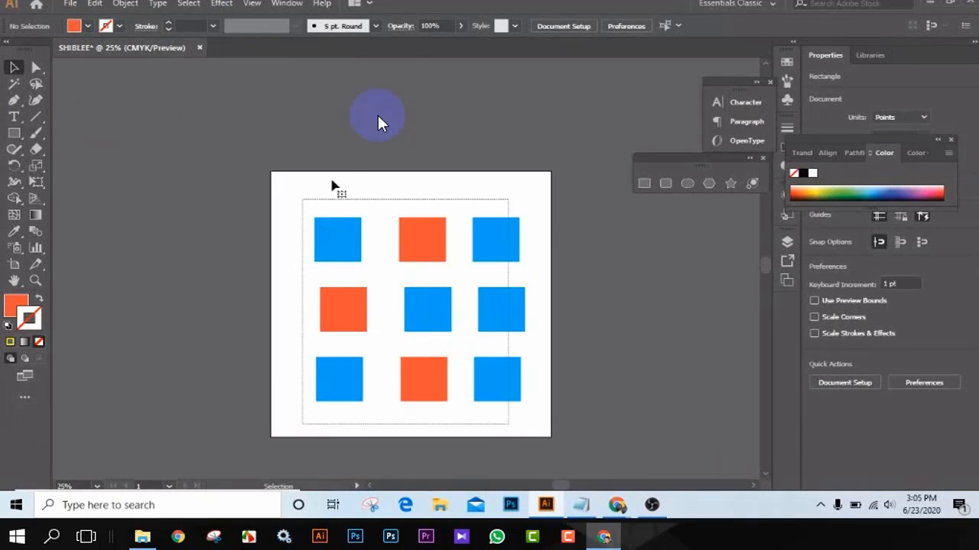
pyautogui.click(310, 202)
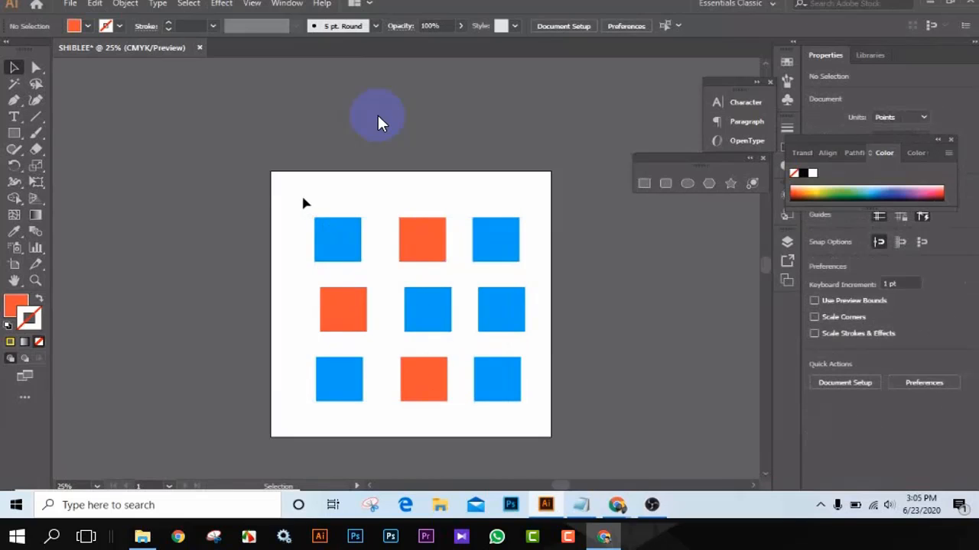
pyautogui.moveTo(334, 221); pyautogui.dragTo(537, 395)
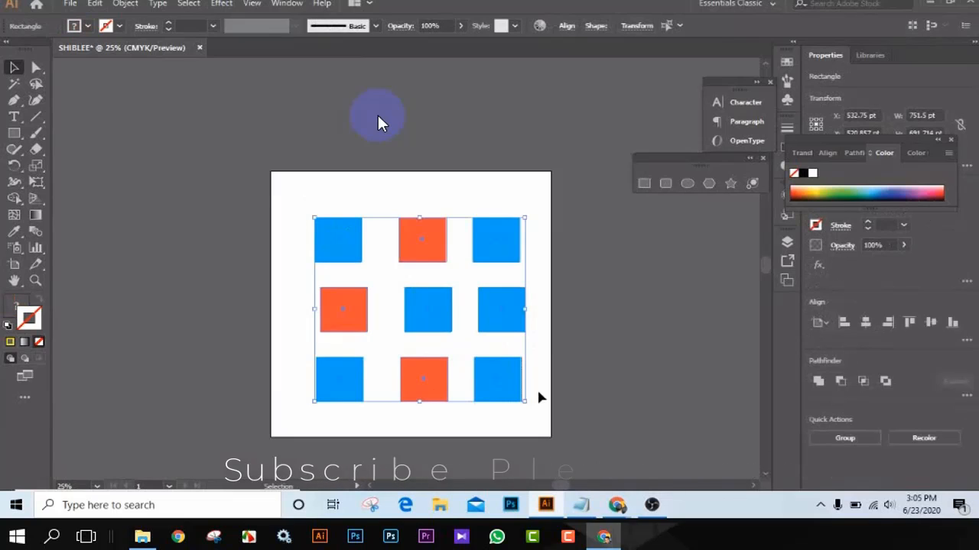
pyautogui.press('Delete')
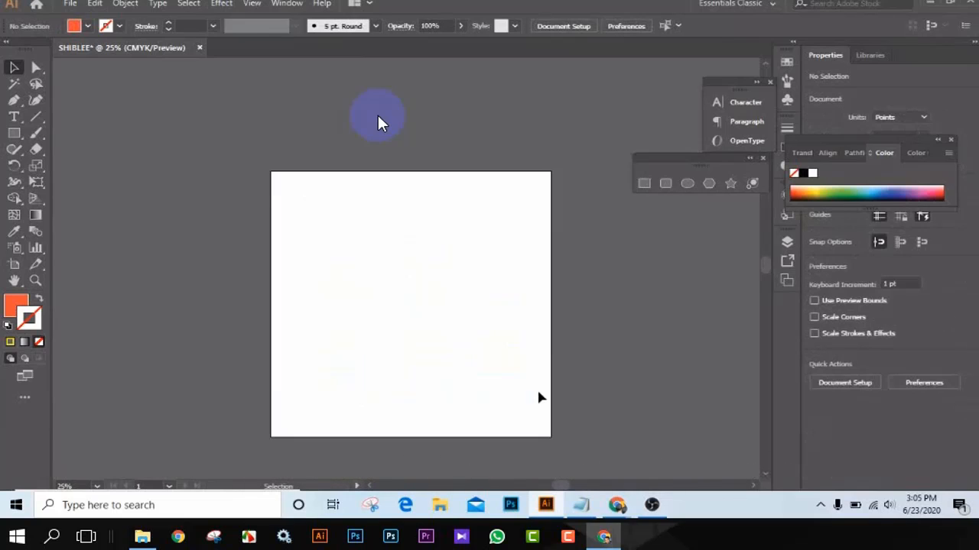
# Step: Tear off the Pen tool group as a floating toolbar and place it in the empty area outside the artboard
pyautogui.click(15, 101)
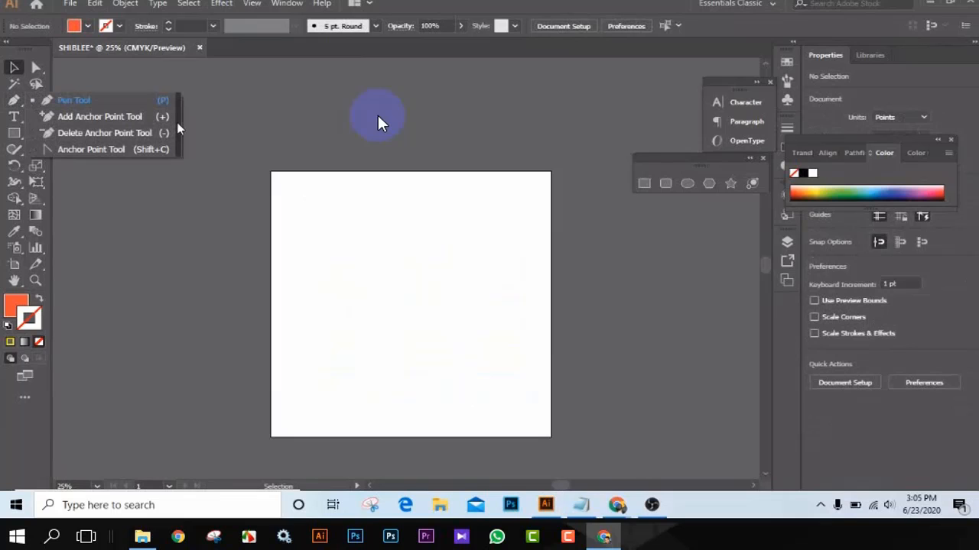
pyautogui.click(178, 126)
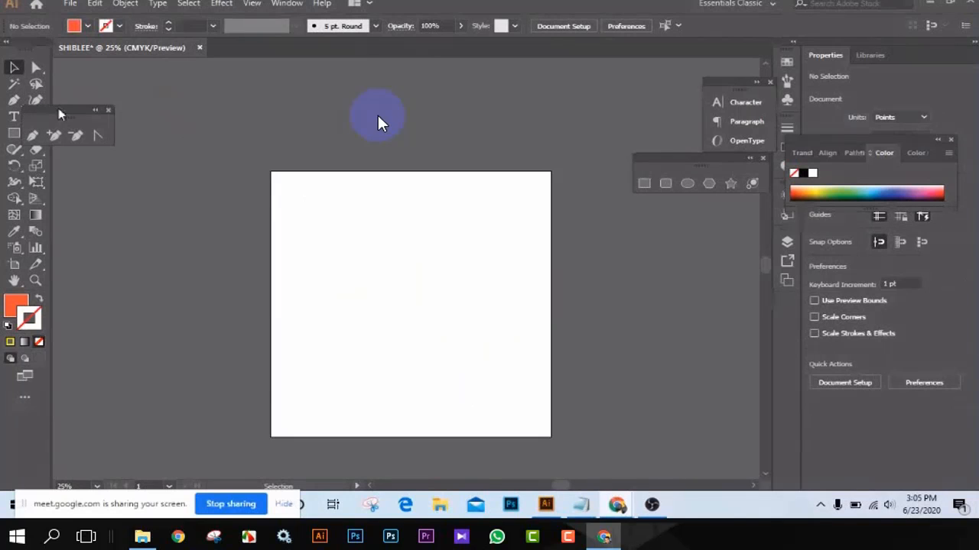
pyautogui.moveTo(57, 110); pyautogui.dragTo(186, 106)
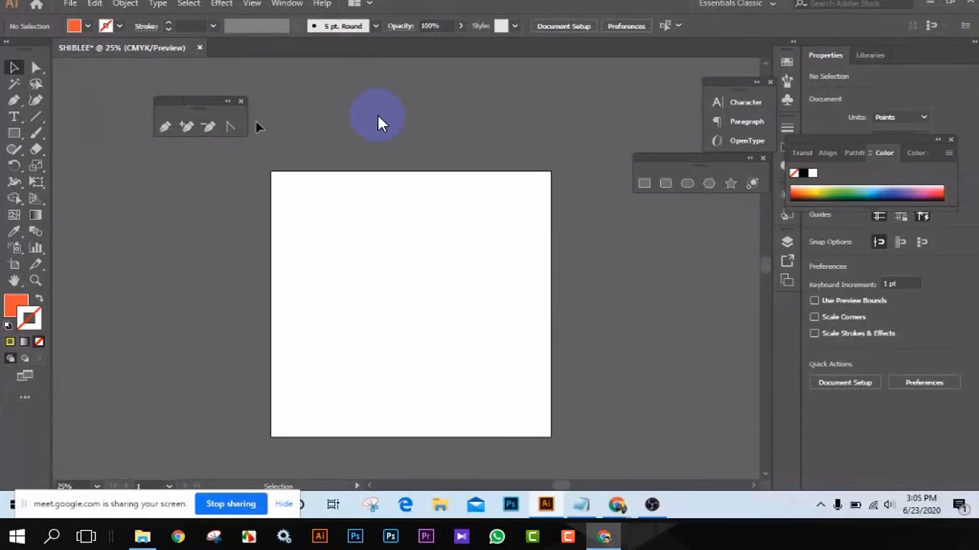
# Step: Draw a closed, curved orange-red shape with four anchor points in the artboard's upper middle using the Pen tool
pyautogui.click(164, 126)
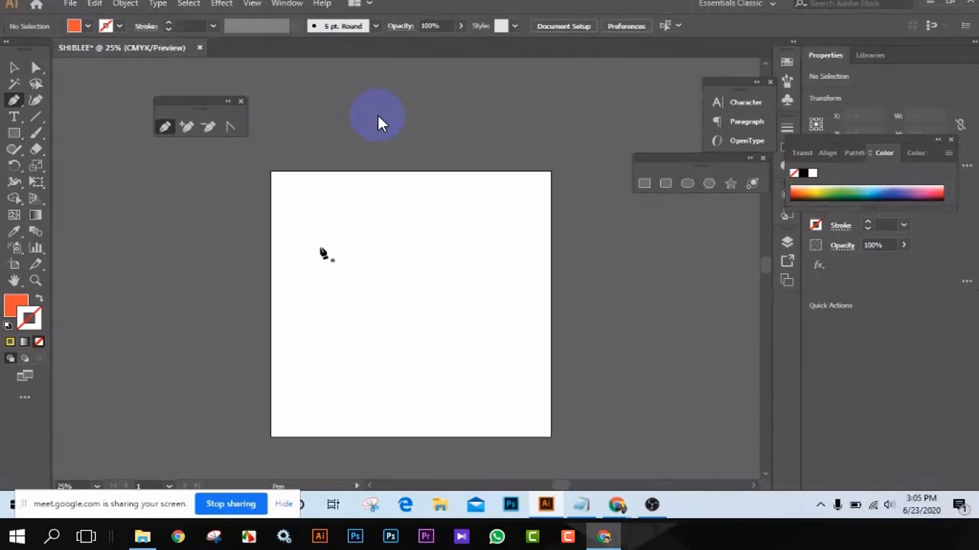
pyautogui.click(320, 315)
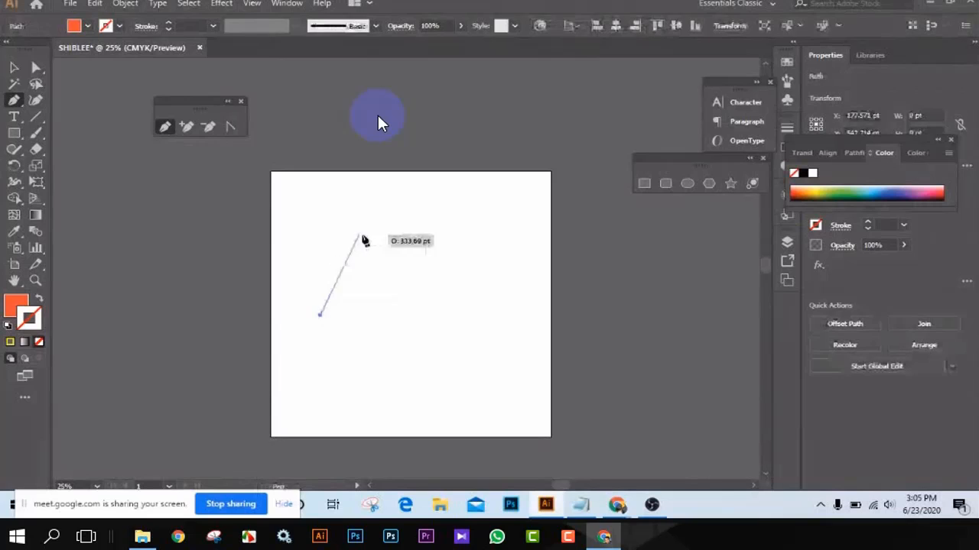
pyautogui.click(388, 246)
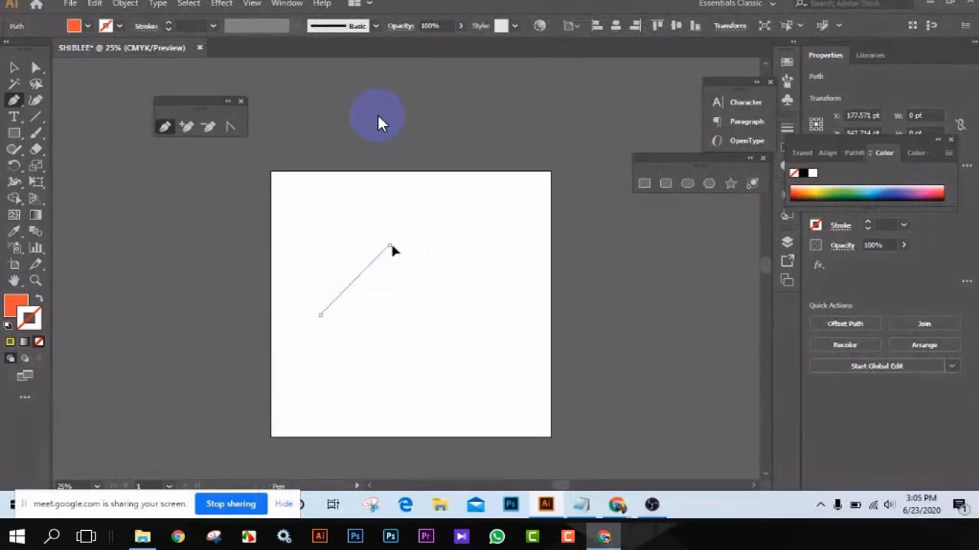
pyautogui.moveTo(390, 246); pyautogui.dragTo(445, 316)
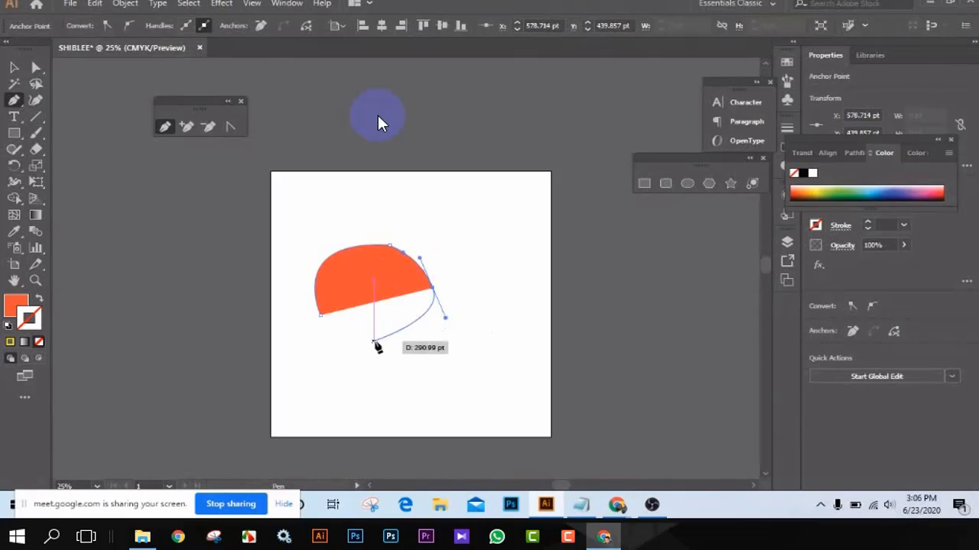
pyautogui.moveTo(373, 342); pyautogui.dragTo(322, 296)
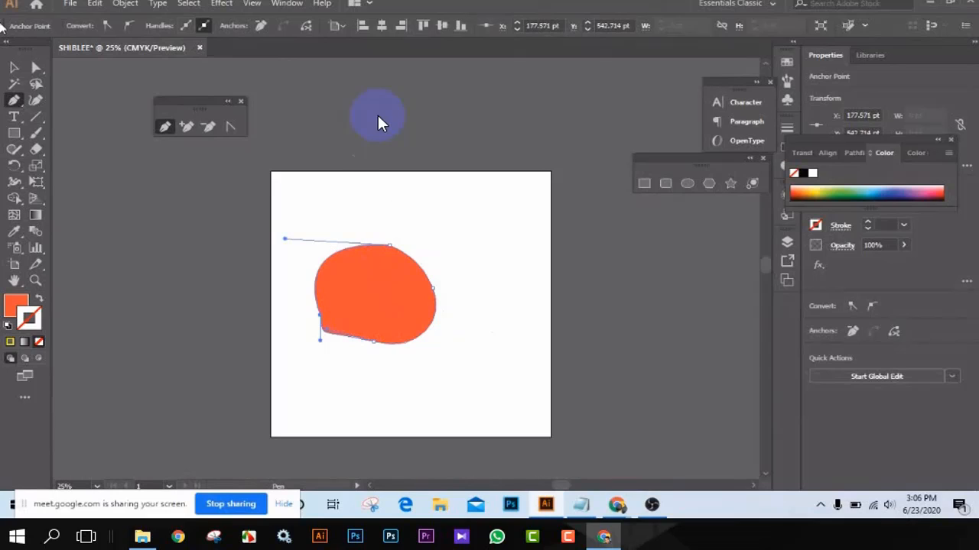
# Step: Select the curved pen shape and delete it from the artboard
pyautogui.click(14, 68)
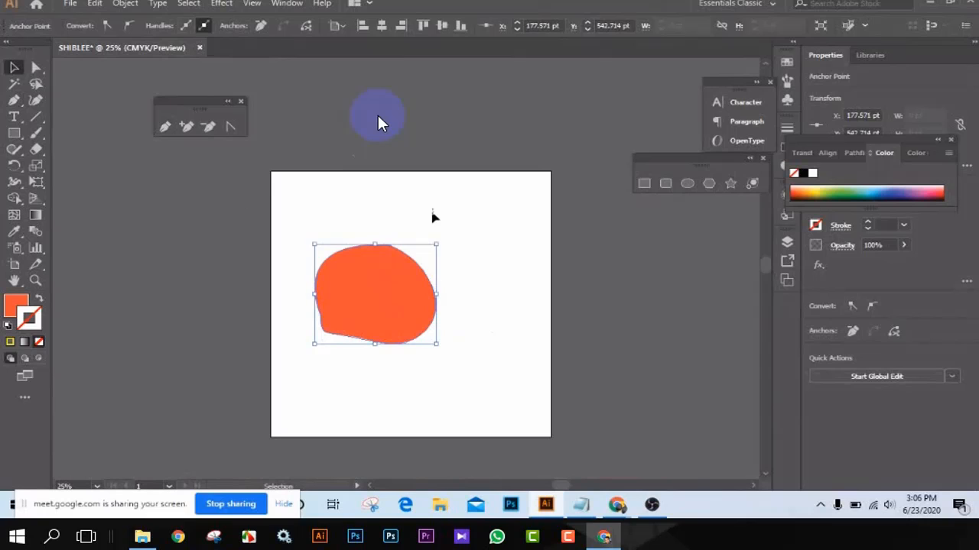
pyautogui.moveTo(338, 212); pyautogui.dragTo(449, 344)
pyautogui.press('Delete')
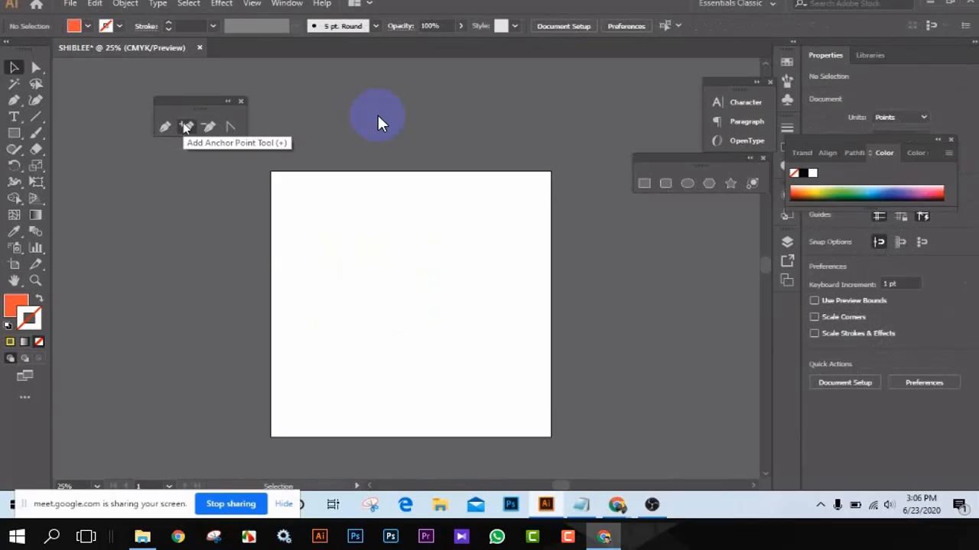
# Step: Draw an orange-red rectangle about 393 by 288 pt in the upper middle of the artboard
pyautogui.click(19, 135)
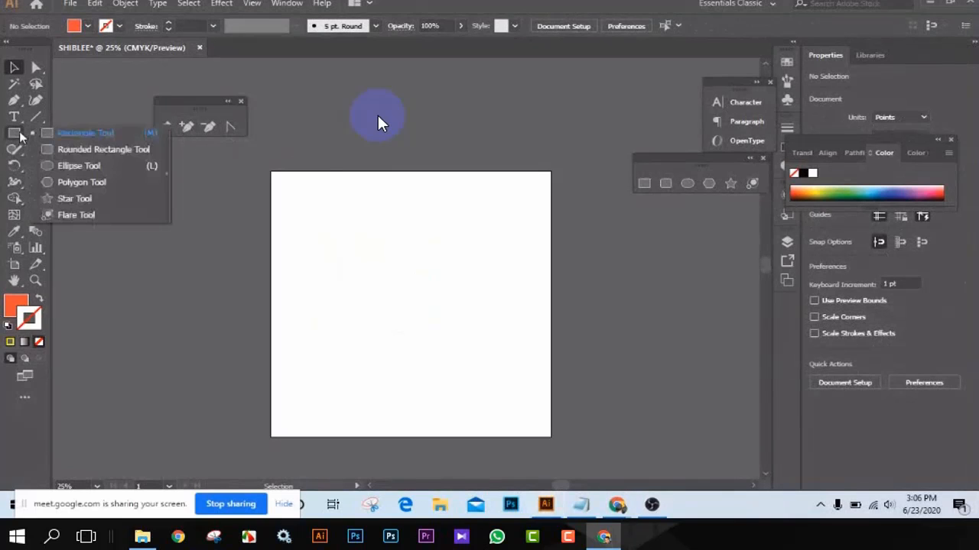
pyautogui.click(77, 133)
pyautogui.moveTo(339, 240); pyautogui.dragTo(450, 304)
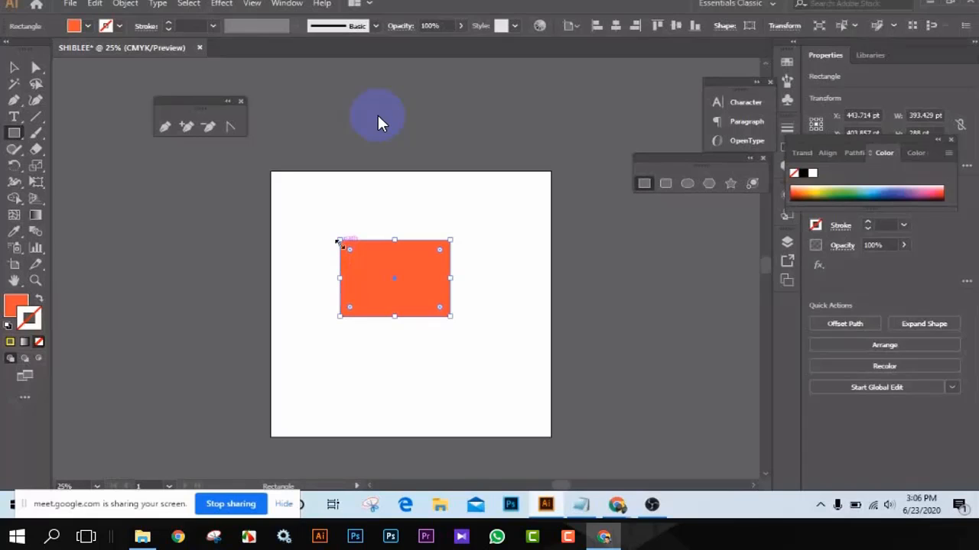
pyautogui.hotkey('ctrl', '=')
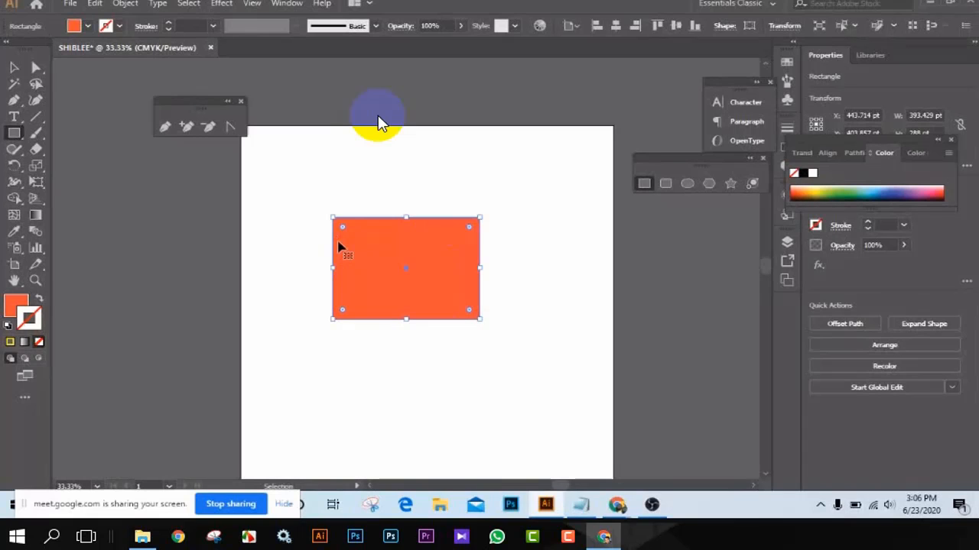
# Step: Add two anchor points on the rectangle's top edge and two on its bottom edge with the Add Anchor Point tool, then deselect the shape
pyautogui.hotkey('ctrl', '1')
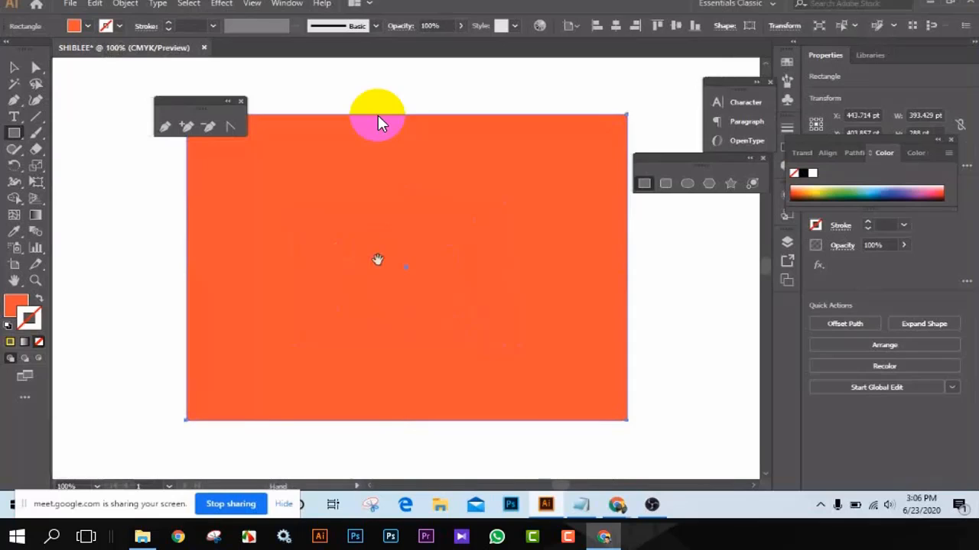
pyautogui.moveTo(377, 259); pyautogui.dragTo(460, 427)
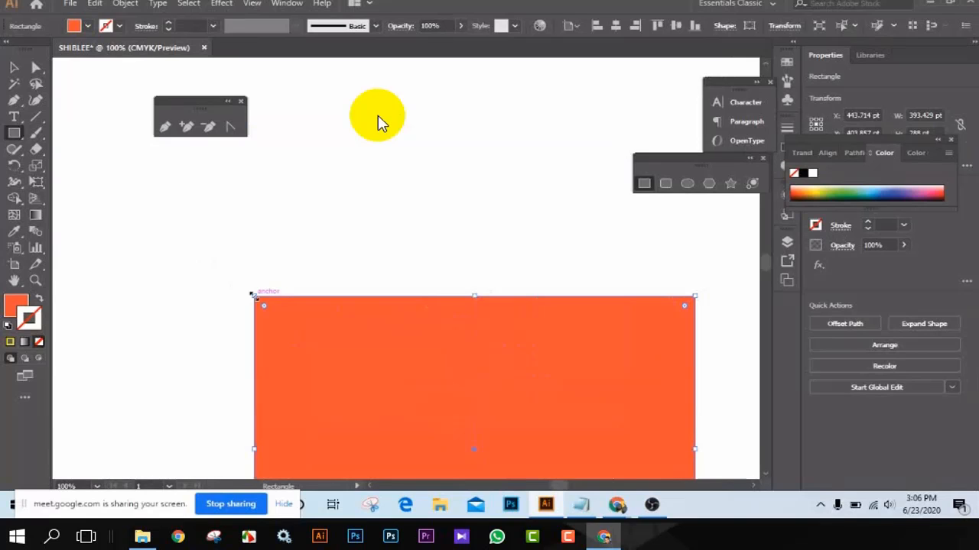
pyautogui.hotkey('ctrl', '=')
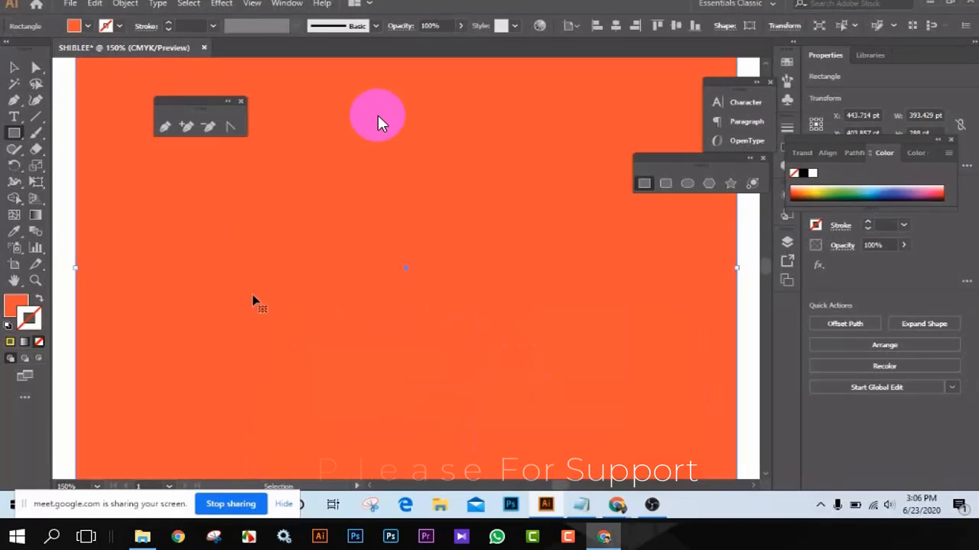
pyautogui.hotkey('ctrl', '-')
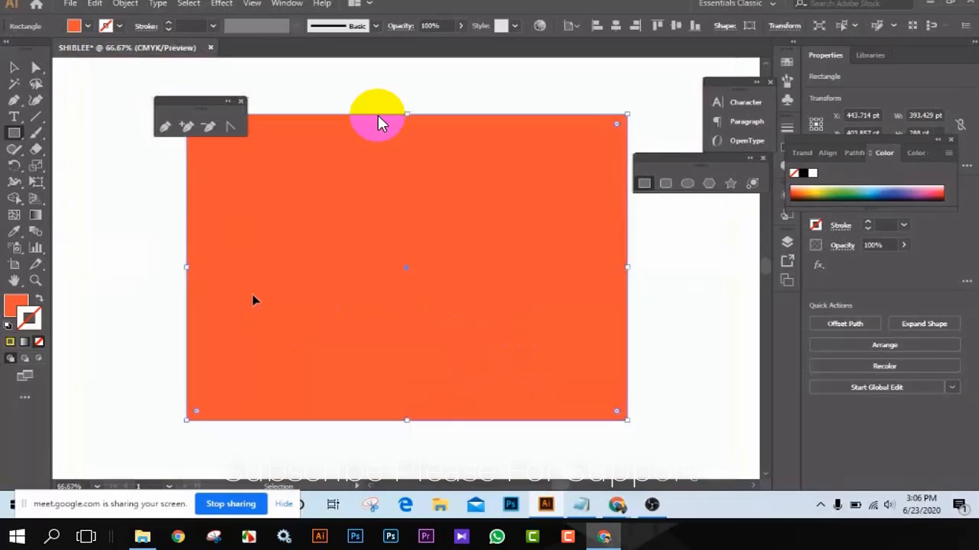
pyautogui.hotkey('ctrl', '-')
pyautogui.hotkey('ctrl', '-')
pyautogui.hotkey('ctrl', '=')
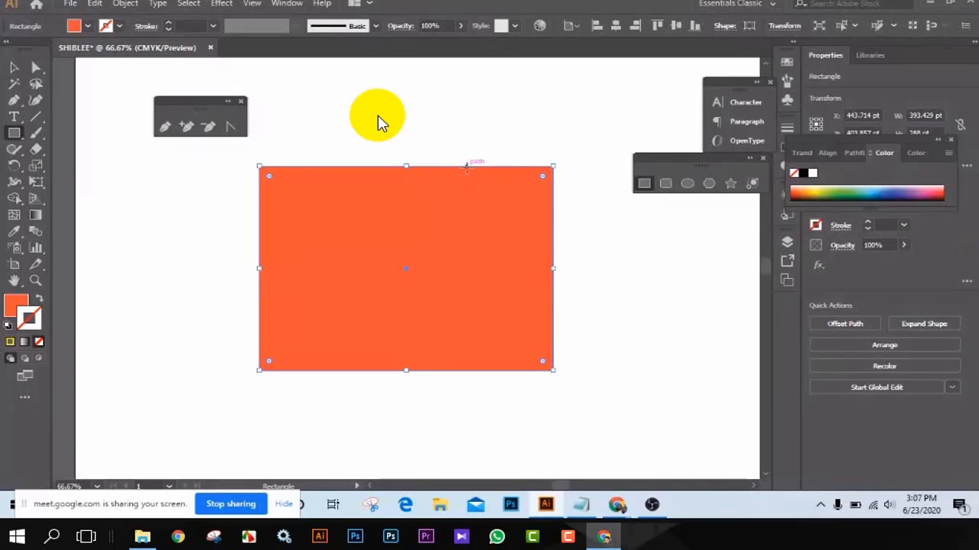
pyautogui.click(187, 126)
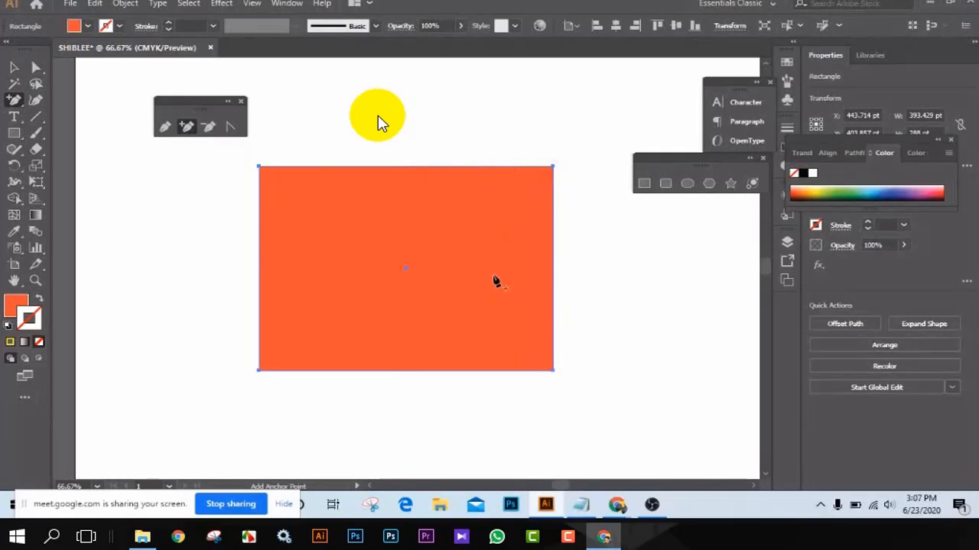
pyautogui.click(465, 165)
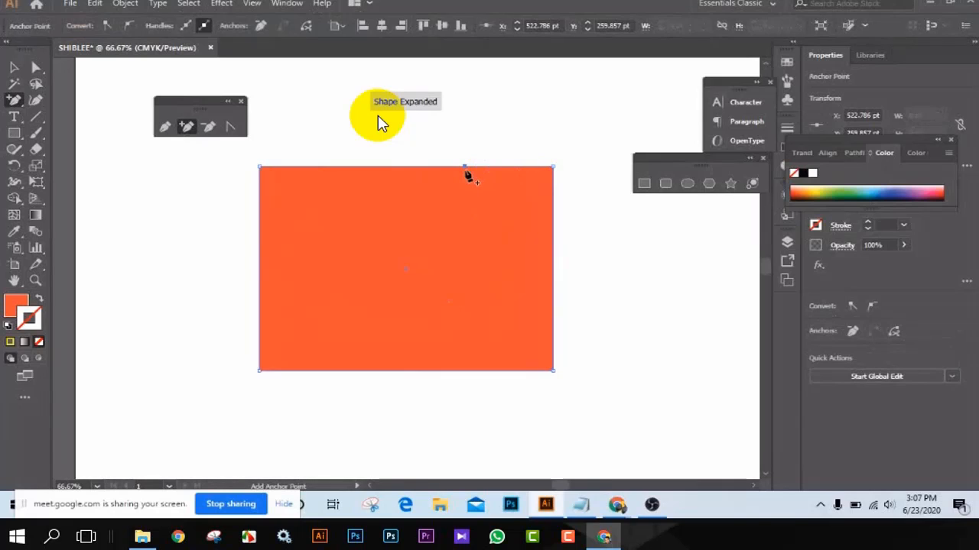
pyautogui.click(480, 371)
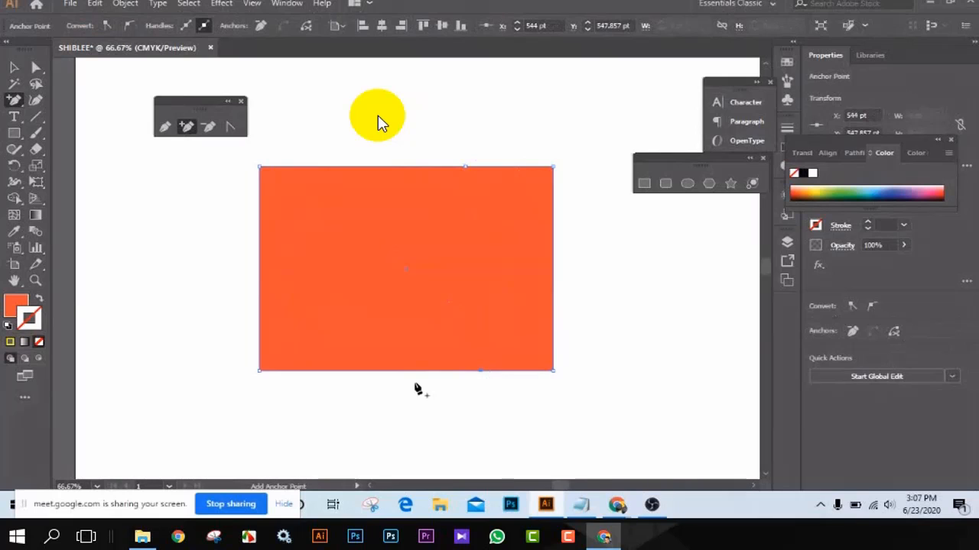
pyautogui.click(313, 372)
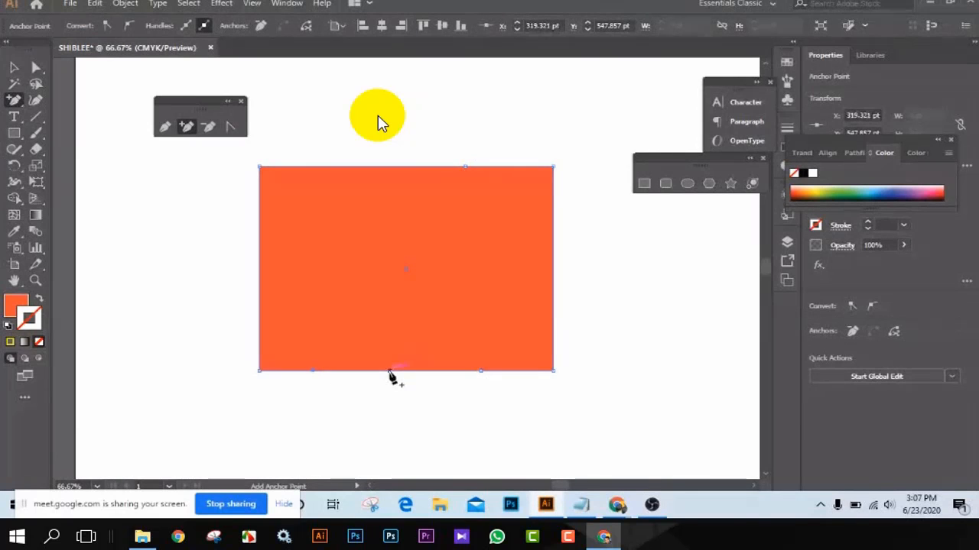
pyautogui.click(310, 167)
pyautogui.press('v')
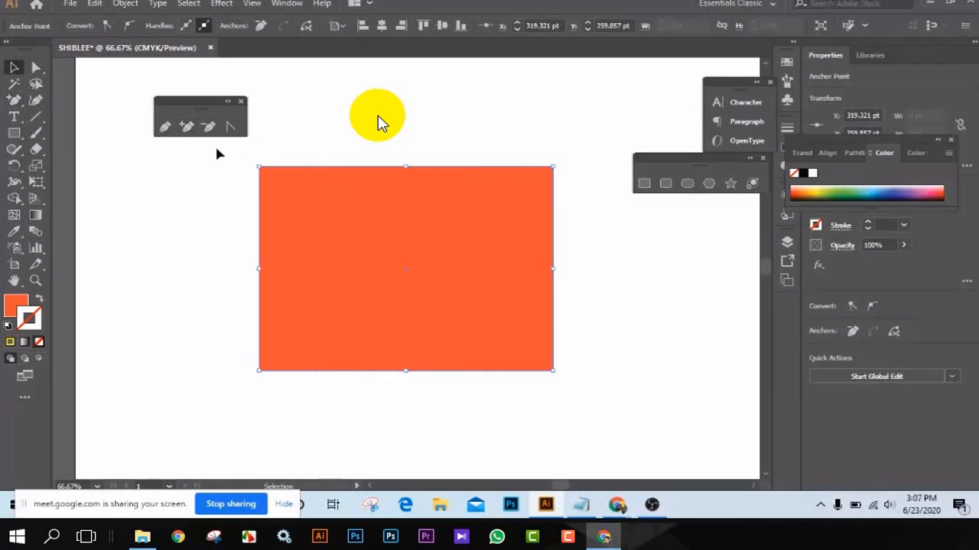
pyautogui.moveTo(217, 154); pyautogui.dragTo(581, 391)
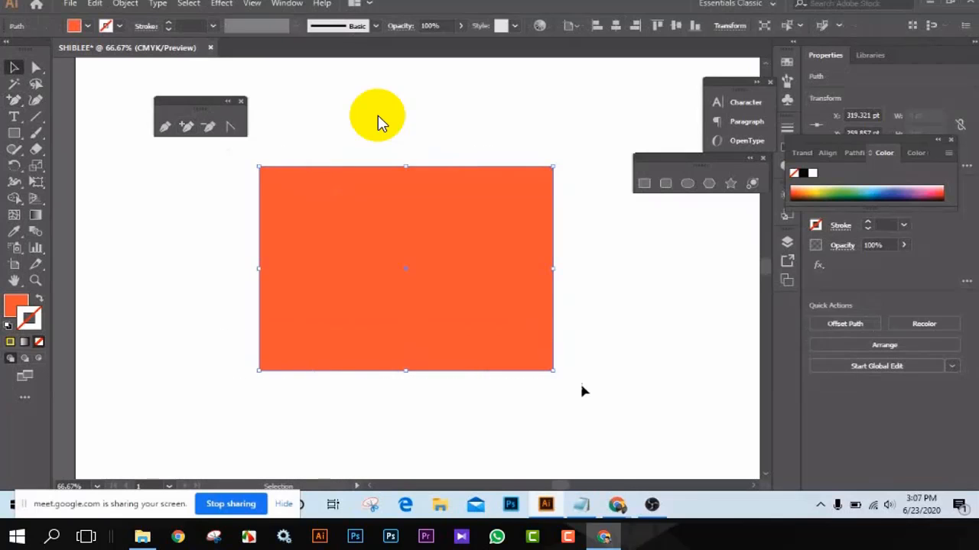
pyautogui.click(634, 297)
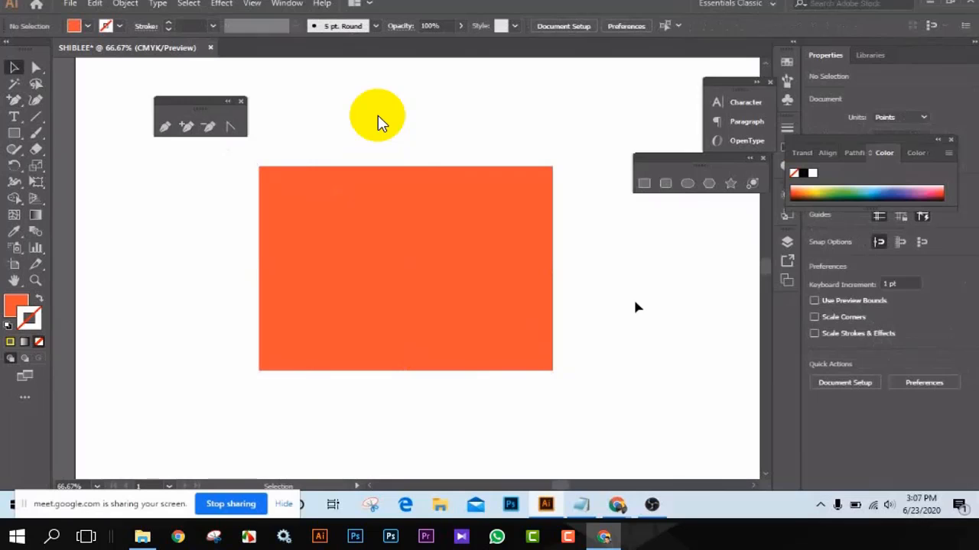
# Step: Move the floating Pen tool group farther up and away from the rectangle
pyautogui.hotkey('ctrl', '-')
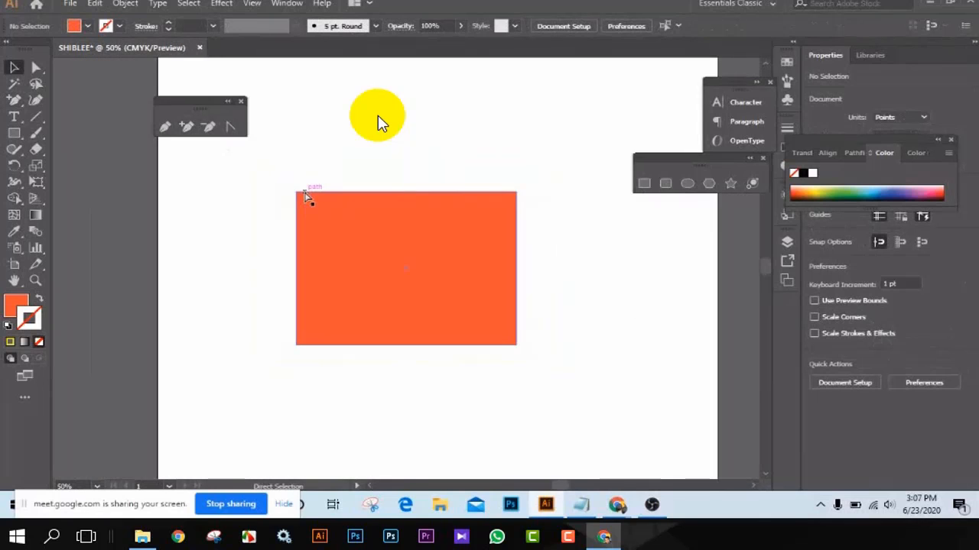
pyautogui.hotkey('ctrl', '+')
pyautogui.press('v')
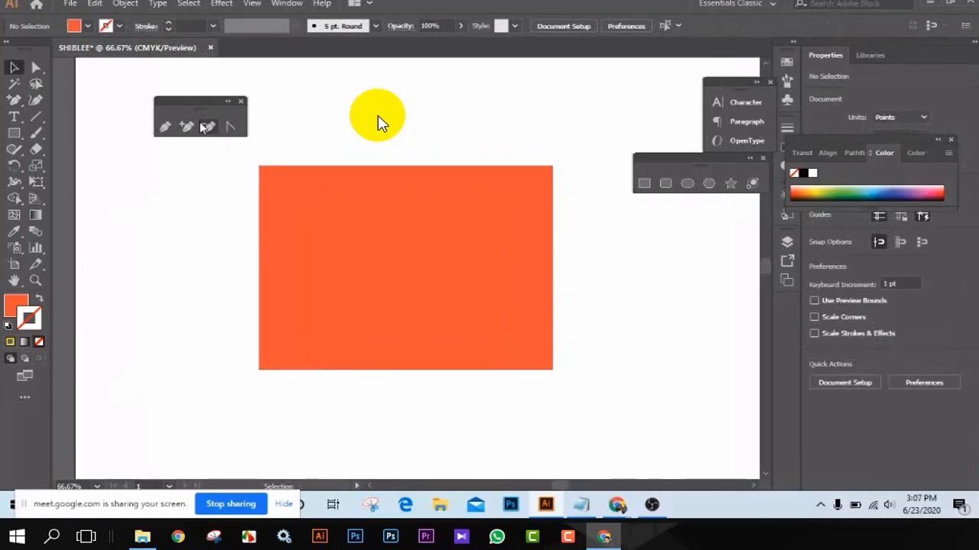
pyautogui.moveTo(192, 104); pyautogui.dragTo(144, 75)
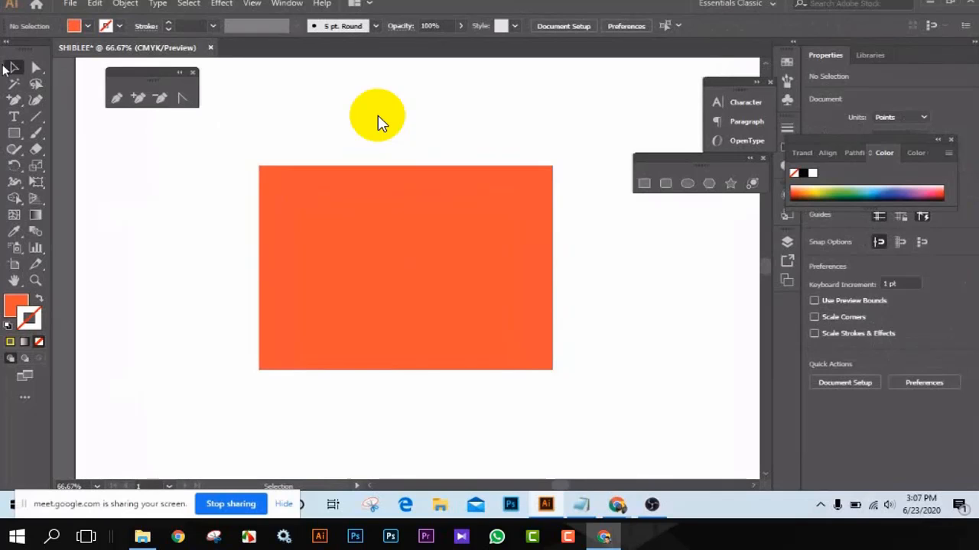
# Step: Curve the top edge's left added point and the bottom edge's right added point with the Anchor Point tool, leaving the shape deselected
pyautogui.moveTo(206, 136); pyautogui.dragTo(582, 394)
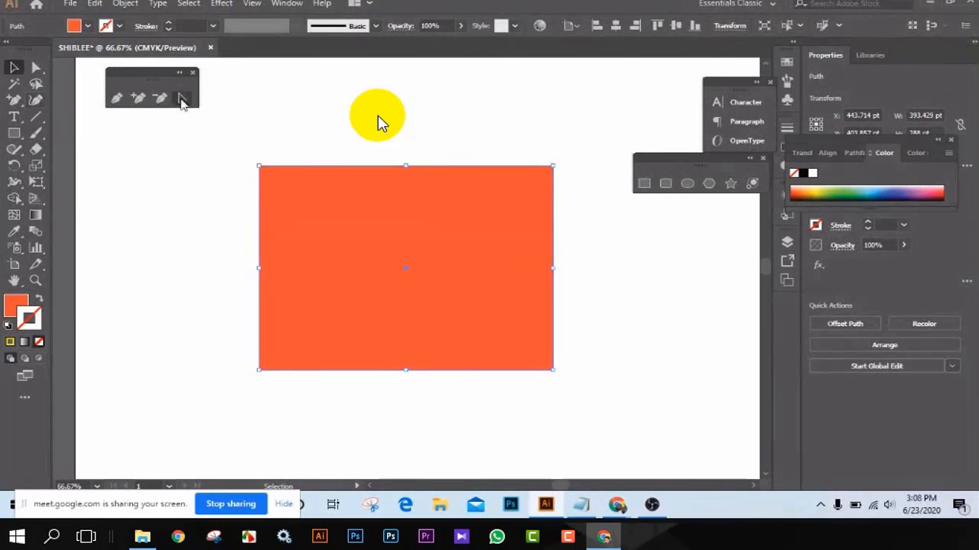
pyautogui.click(182, 98)
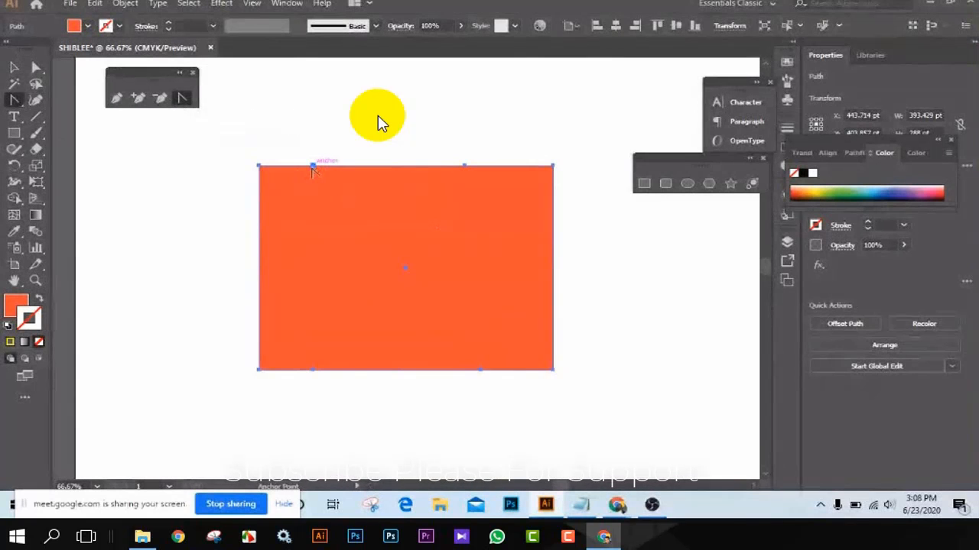
pyautogui.moveTo(313, 166); pyautogui.dragTo(276, 221)
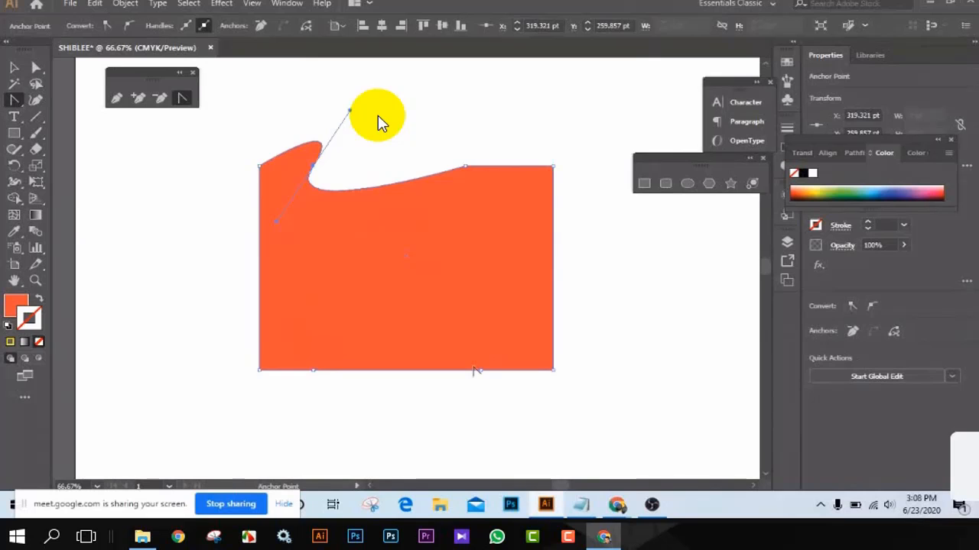
pyautogui.moveTo(474, 371); pyautogui.dragTo(516, 312)
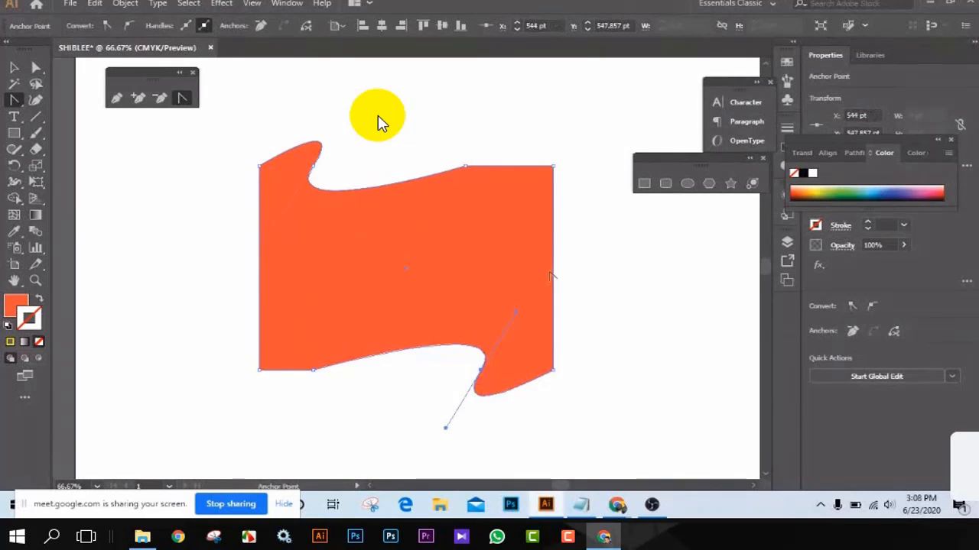
pyautogui.click(14, 69)
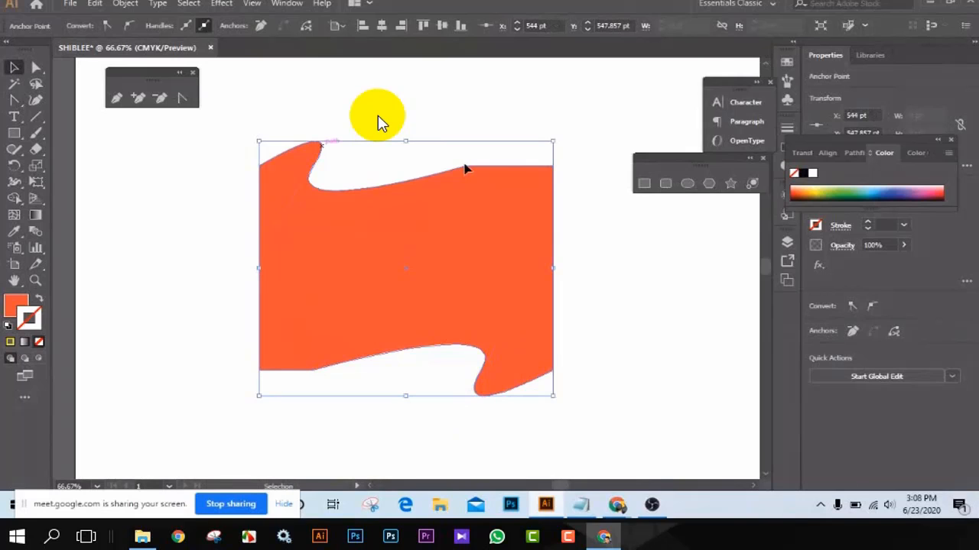
pyautogui.click(186, 232)
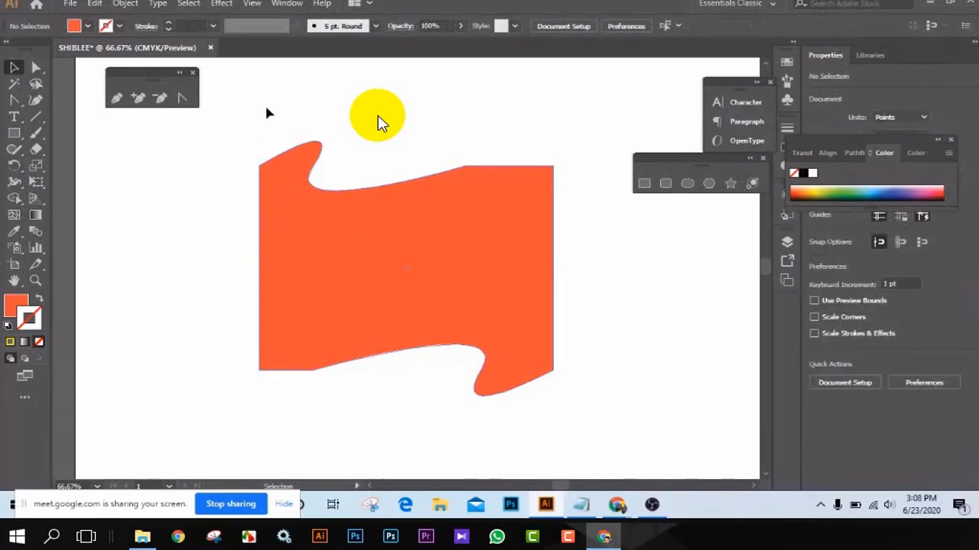
# Step: Remove the two curved anchor points and the left added point on the bottom edge with the Delete Anchor Point tool
pyautogui.moveTo(223, 149); pyautogui.dragTo(586, 401)
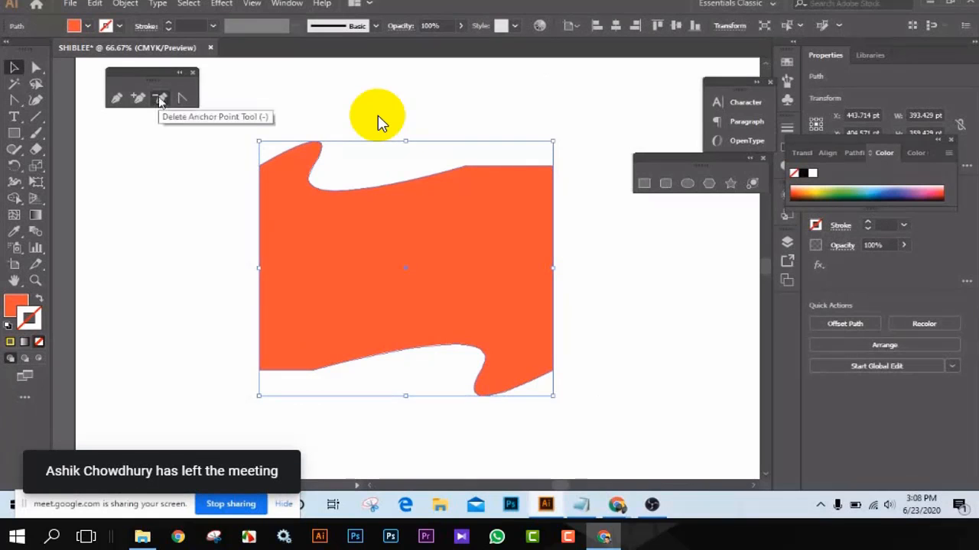
pyautogui.click(160, 97)
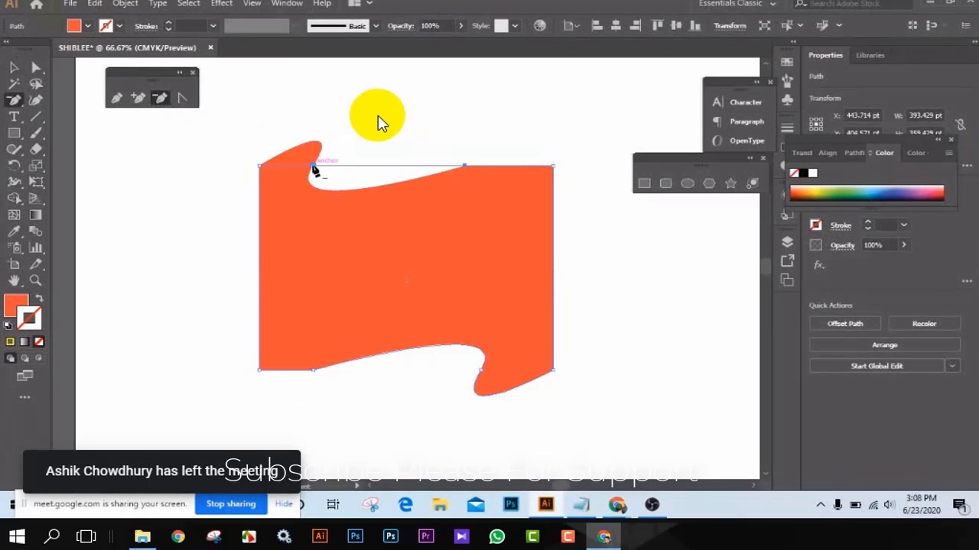
pyautogui.click(312, 166)
pyautogui.click(480, 371)
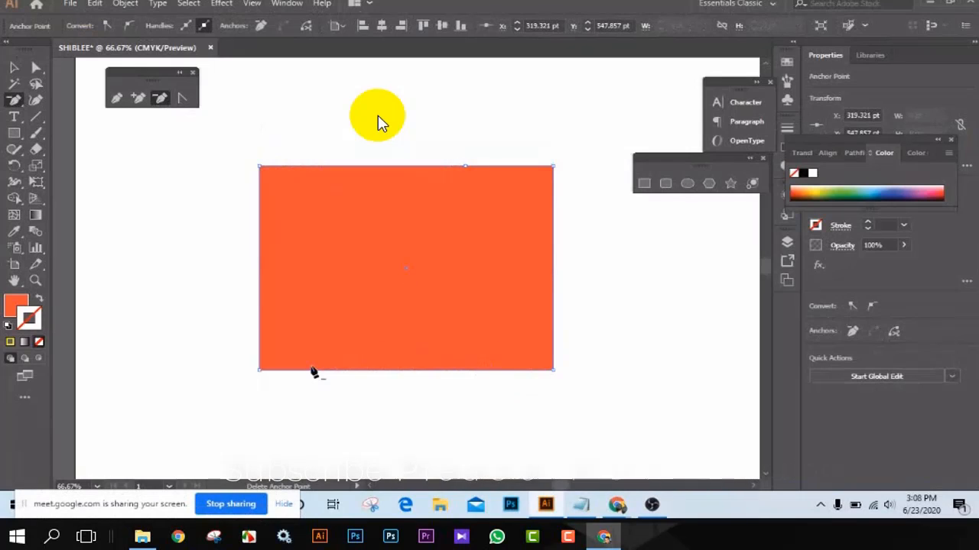
pyautogui.click(313, 371)
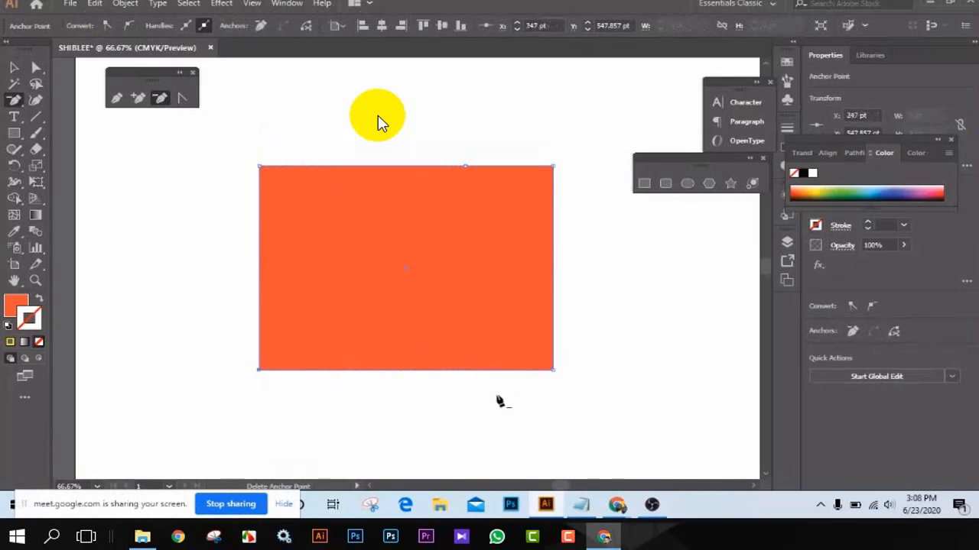
# Step: Delete the shape's five remaining anchor points one by one, starting at the bottom-right corner, and return to the Selection tool
pyautogui.click(554, 371)
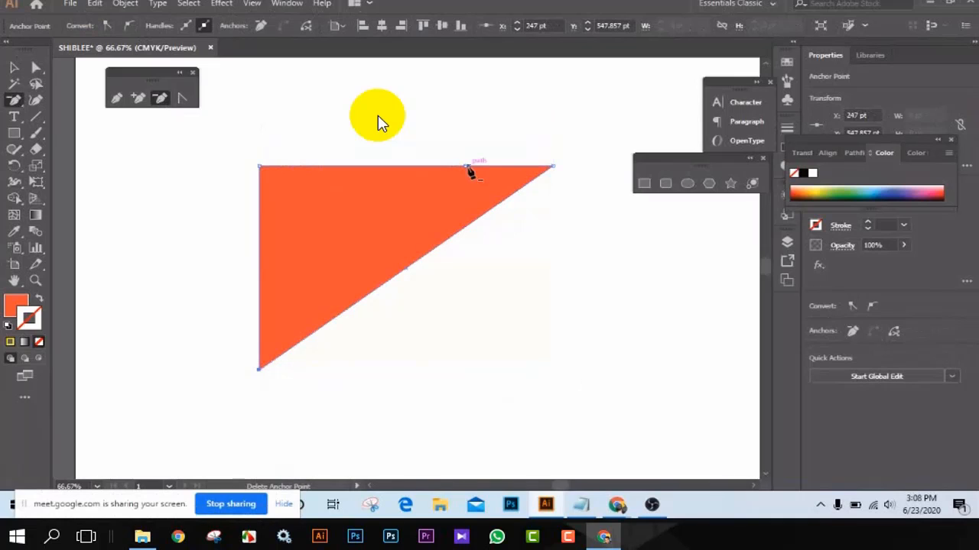
pyautogui.click(467, 166)
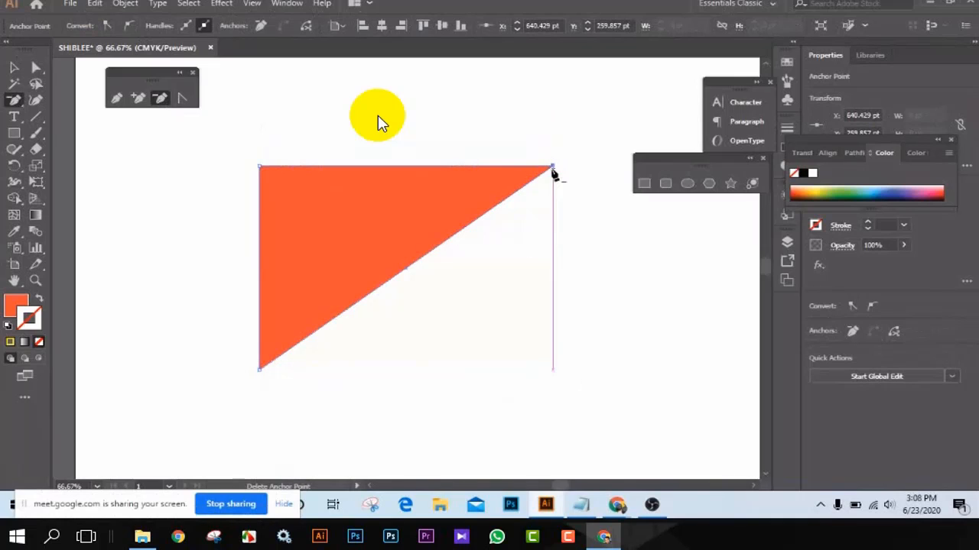
pyautogui.click(552, 167)
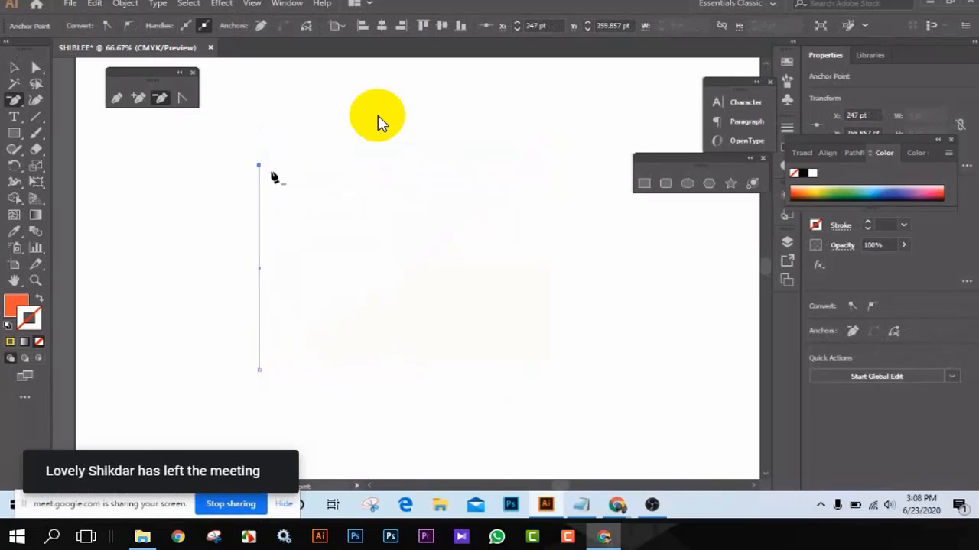
pyautogui.click(260, 167)
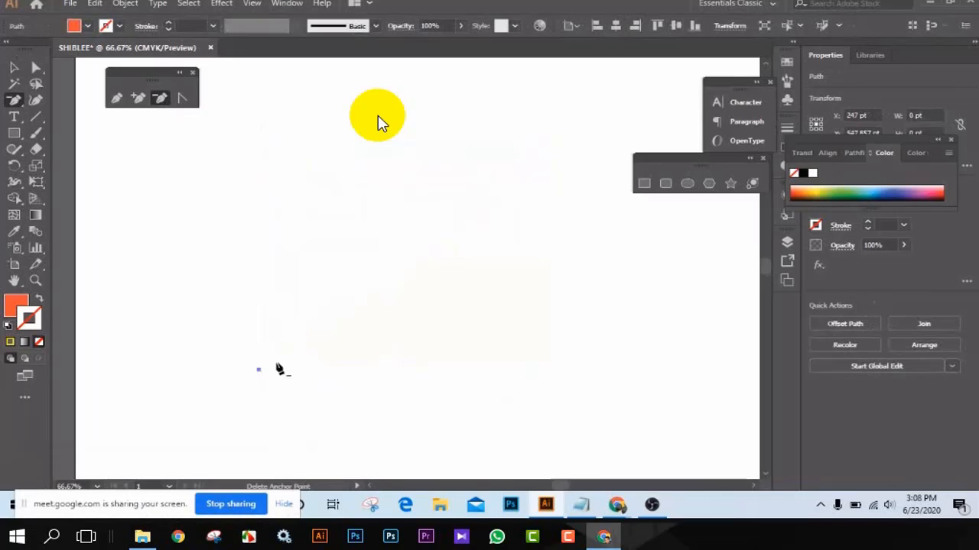
pyautogui.click(258, 370)
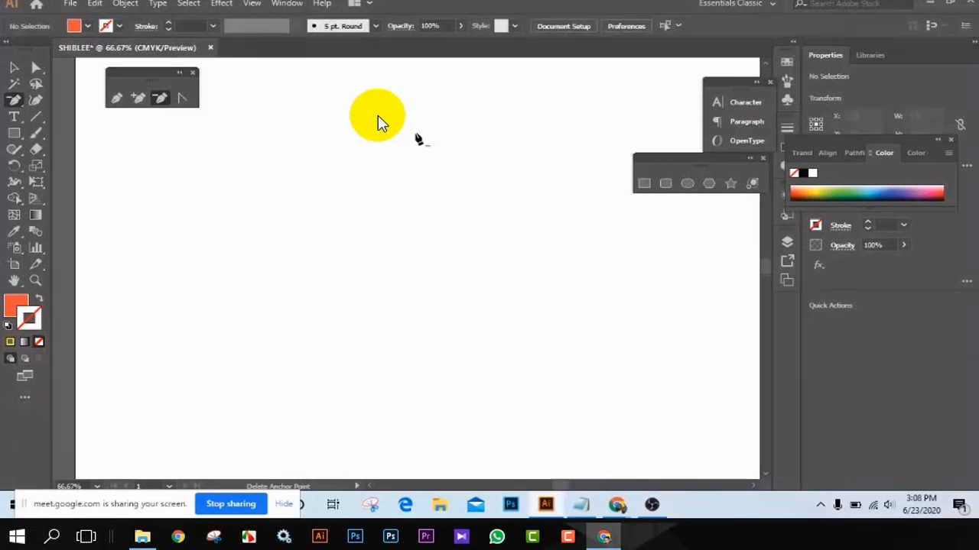
pyautogui.click(14, 67)
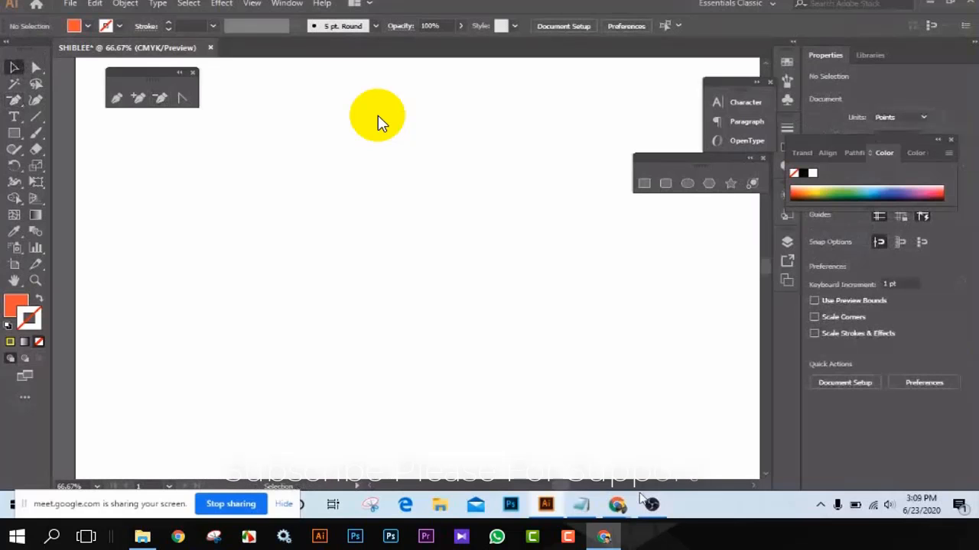
# Step: Switch to the Google Meet call in Chrome and look through the list of participants
pyautogui.moveTo(617, 504)
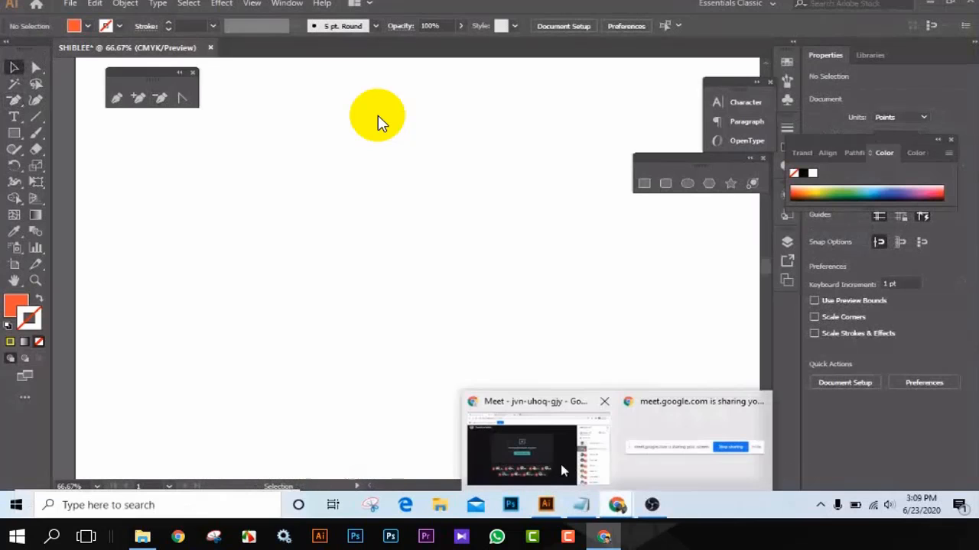
pyautogui.click(562, 470)
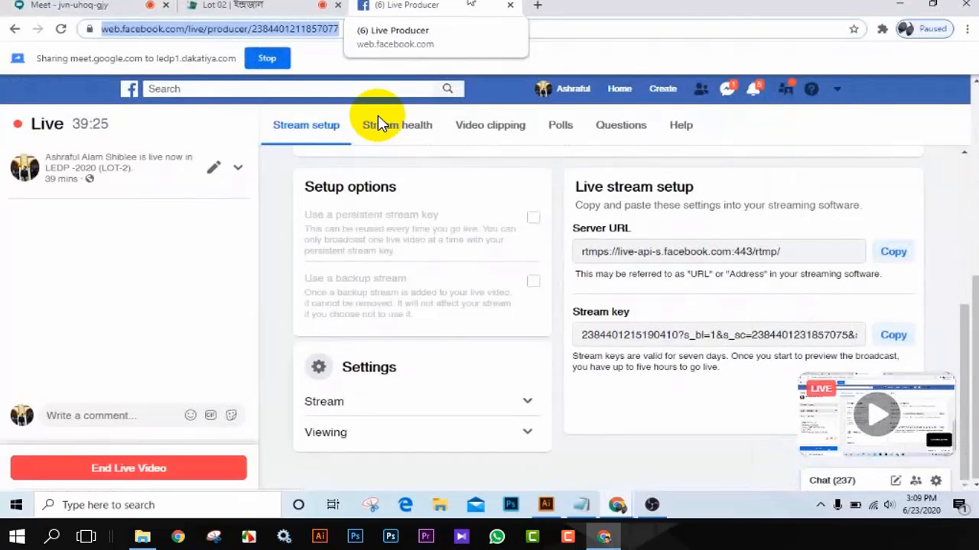
pyautogui.hotkey('ctrl', '1')
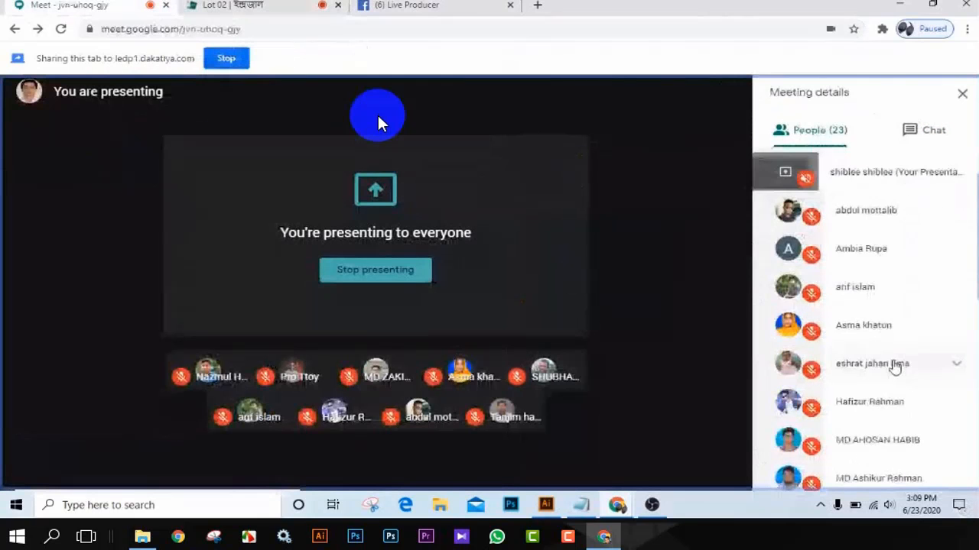
pyautogui.scroll(-4, 895, 367)
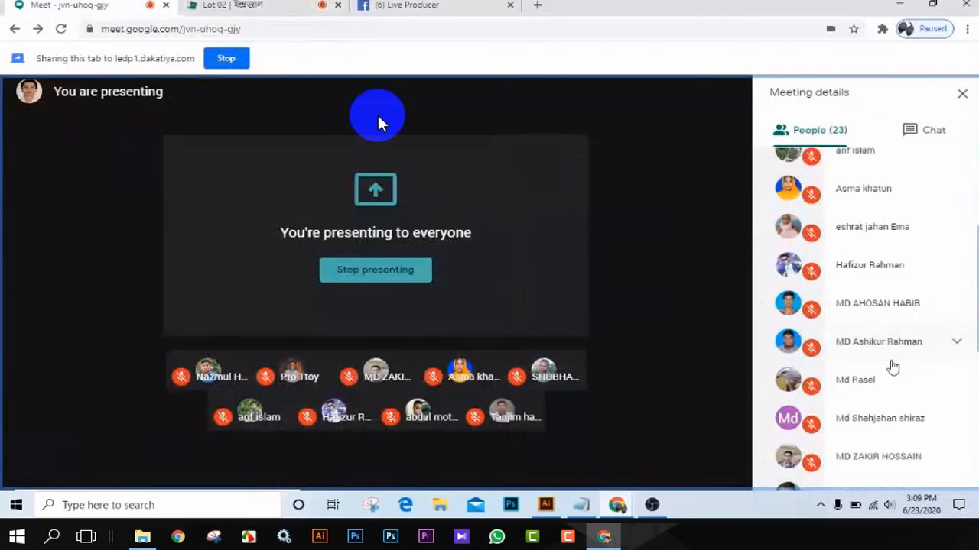
# Step: Review the rest of the meeting's participant list down to its end and return to its beginning
pyautogui.scroll(-1, 893, 368)
pyautogui.scroll(-9, 893, 367)
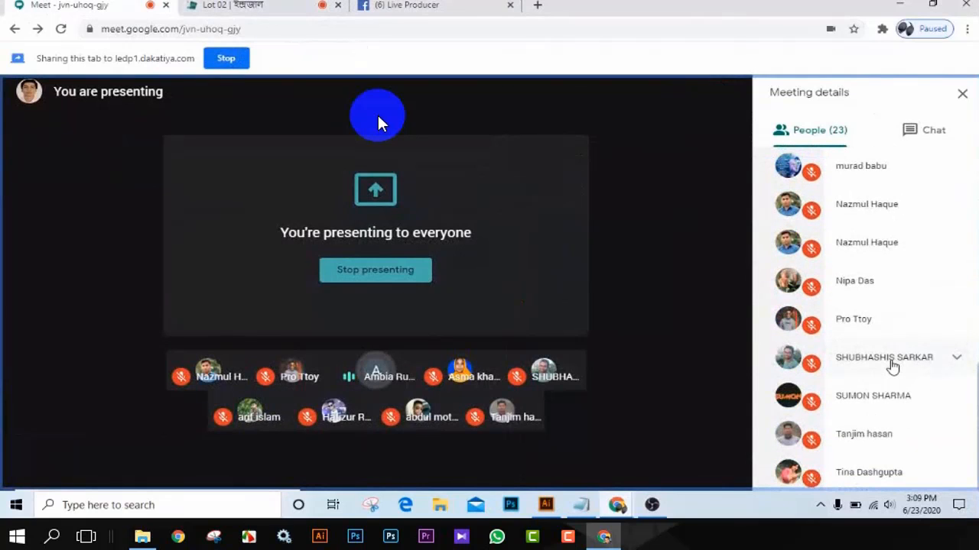
pyautogui.scroll(10, 891, 367)
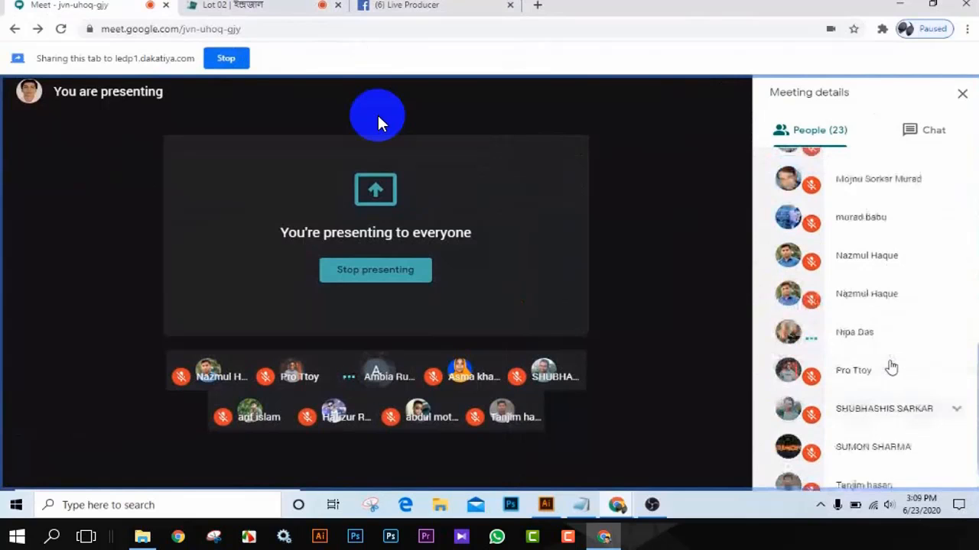
pyautogui.scroll(-4, 892, 368)
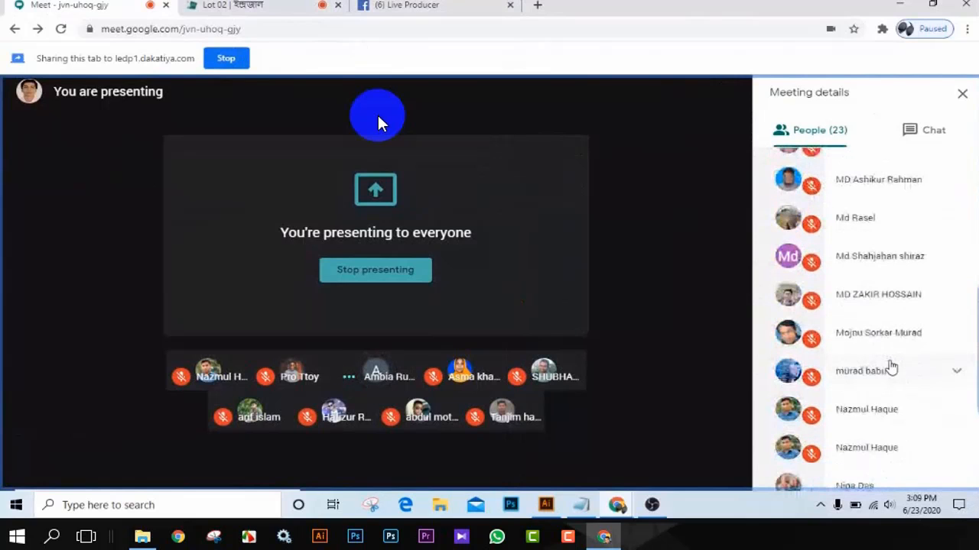
pyautogui.scroll(1, 892, 367)
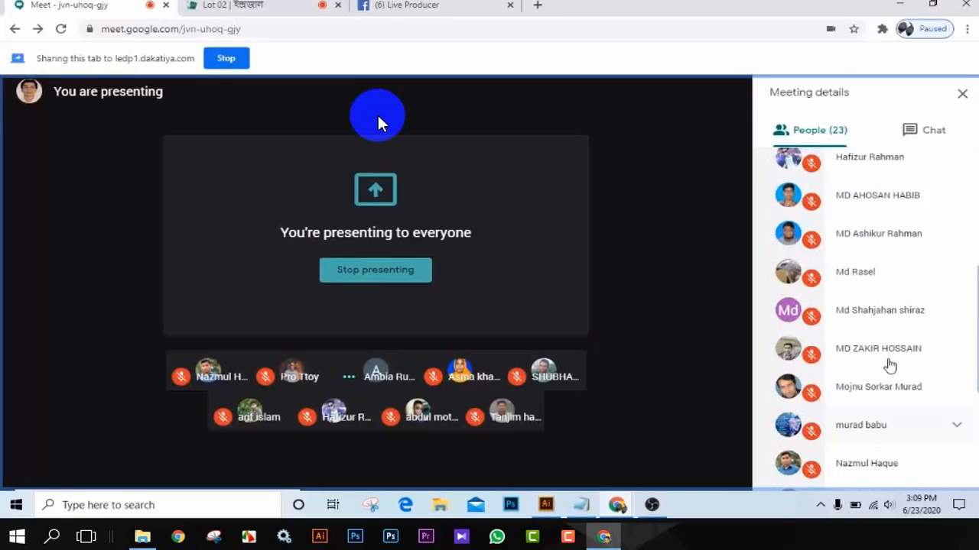
pyautogui.scroll(5, 890, 367)
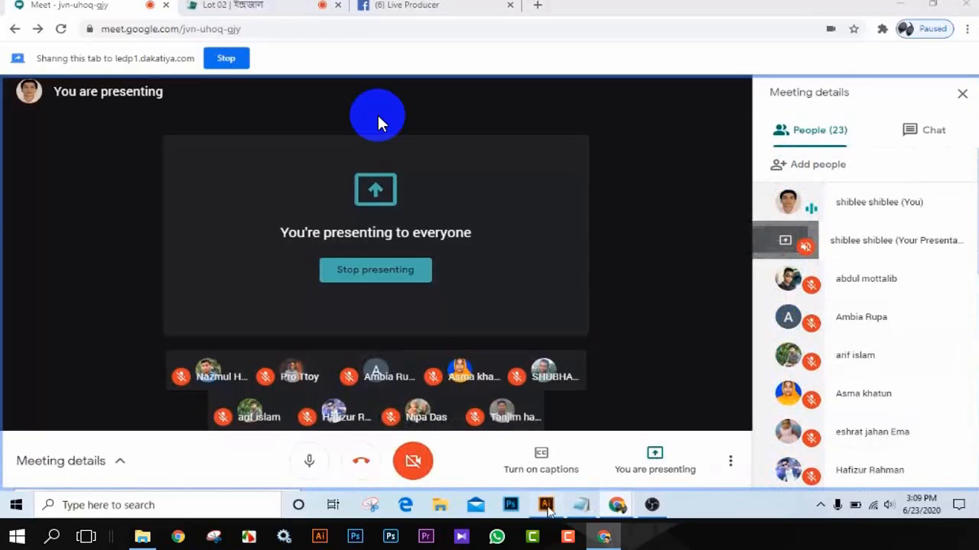
# Step: Switch to Illustrator and draw an orange-filled leaf-like shape with the Pen tool, using two corner points and curved points for the rounded end and lower edge
pyautogui.click(546, 506)
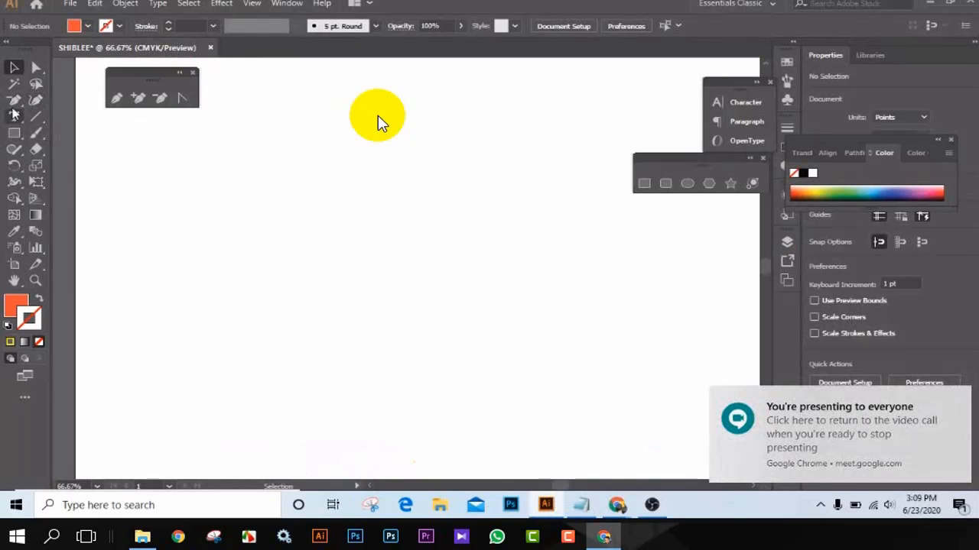
pyautogui.click(116, 98)
pyautogui.click(208, 242)
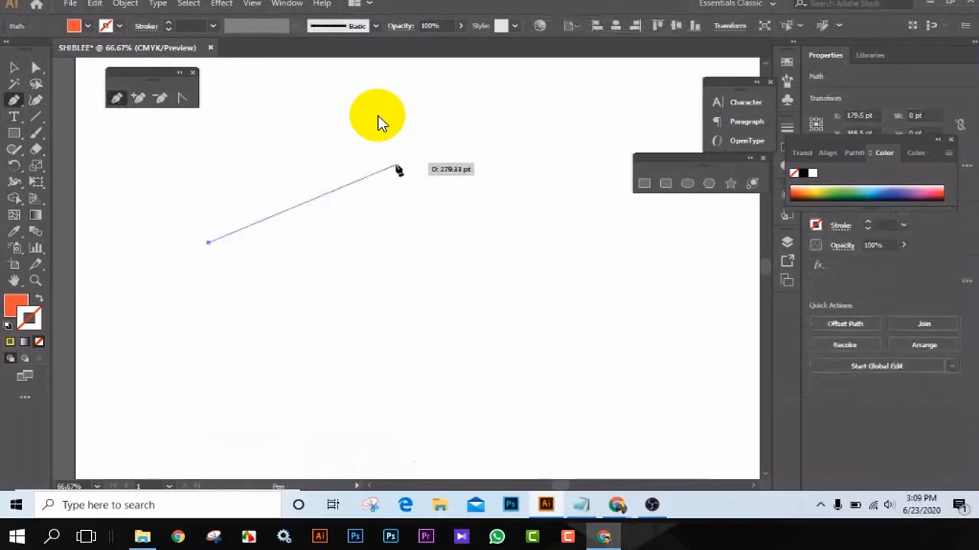
pyautogui.click(395, 166)
pyautogui.moveTo(477, 208); pyautogui.dragTo(477, 284)
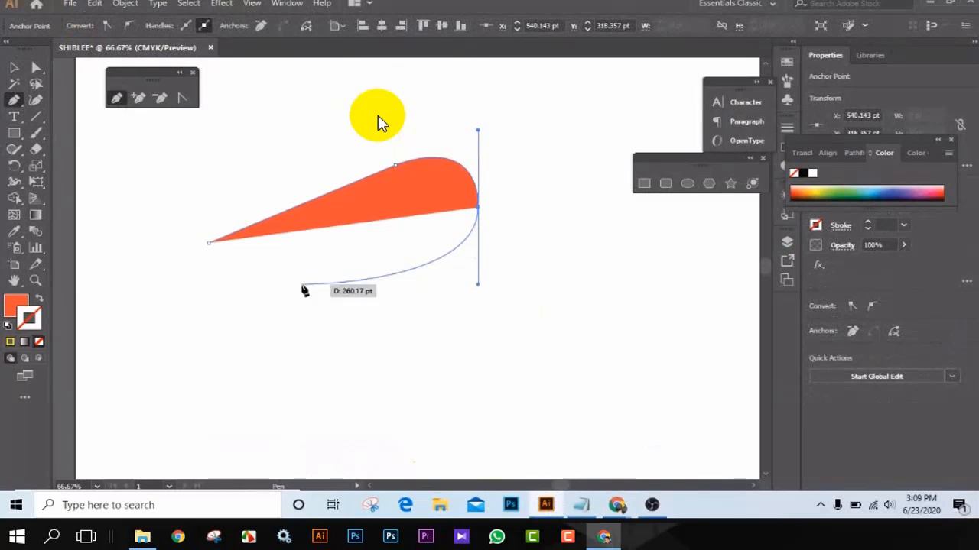
pyautogui.moveTo(290, 298); pyautogui.dragTo(202, 312)
pyautogui.moveTo(290, 297); pyautogui.dragTo(269, 298)
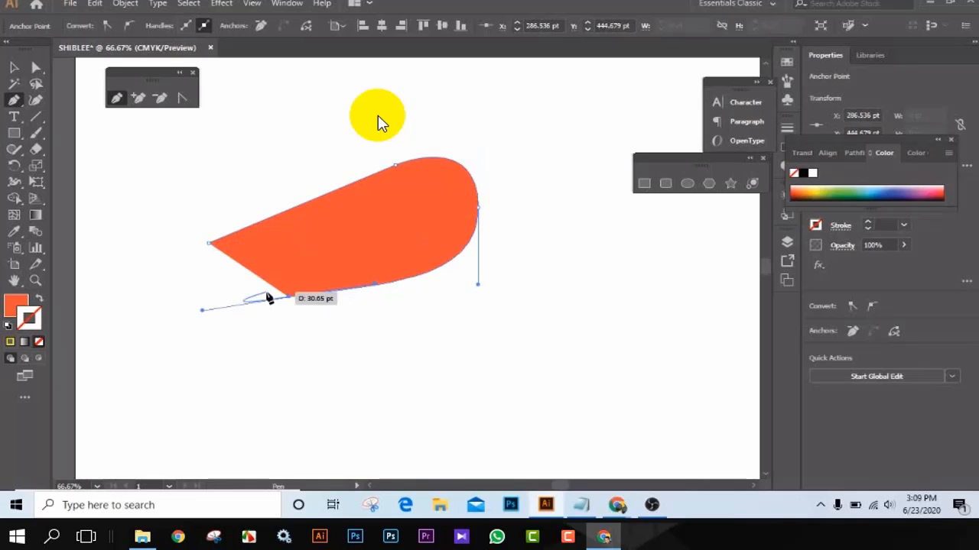
pyautogui.moveTo(269, 298); pyautogui.dragTo(269, 298)
# Step: Select the pen-drawn shape with the Selection tool and delete it
pyautogui.press('v')
pyautogui.moveTo(326, 107); pyautogui.dragTo(443, 313)
pyautogui.press('Delete')
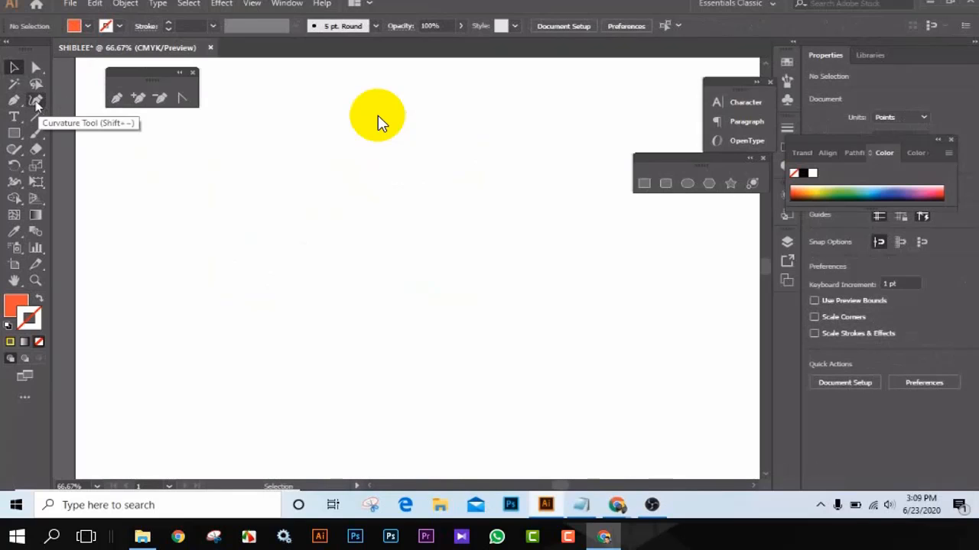
# Step: Draw a closed, nearly circular shape about 343 by 340 pt from four points with the Curvature tool
pyautogui.click(35, 101)
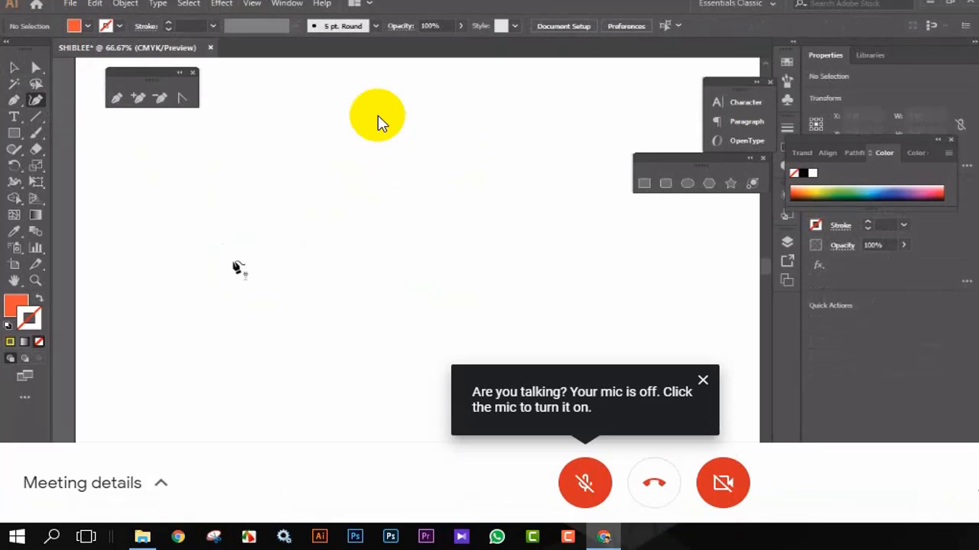
pyautogui.click(232, 261)
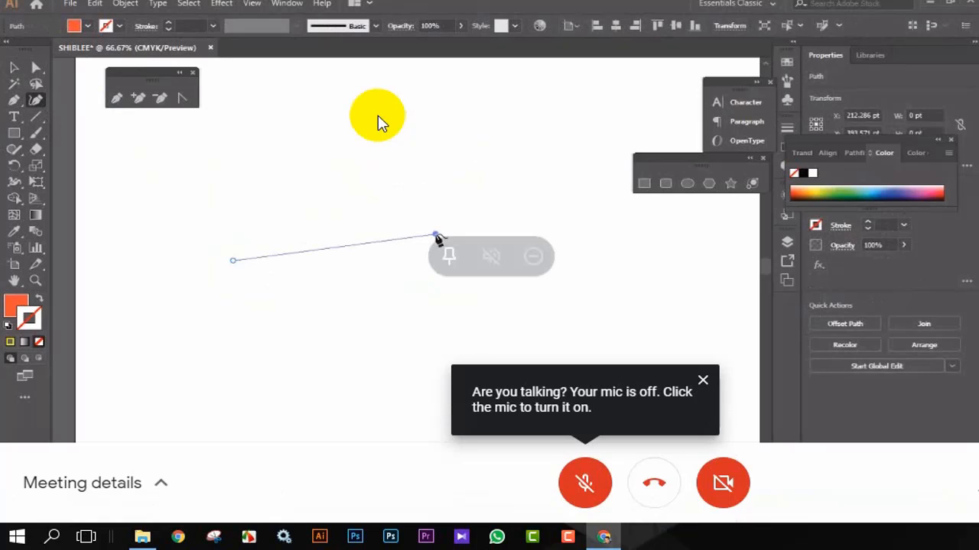
pyautogui.click(435, 236)
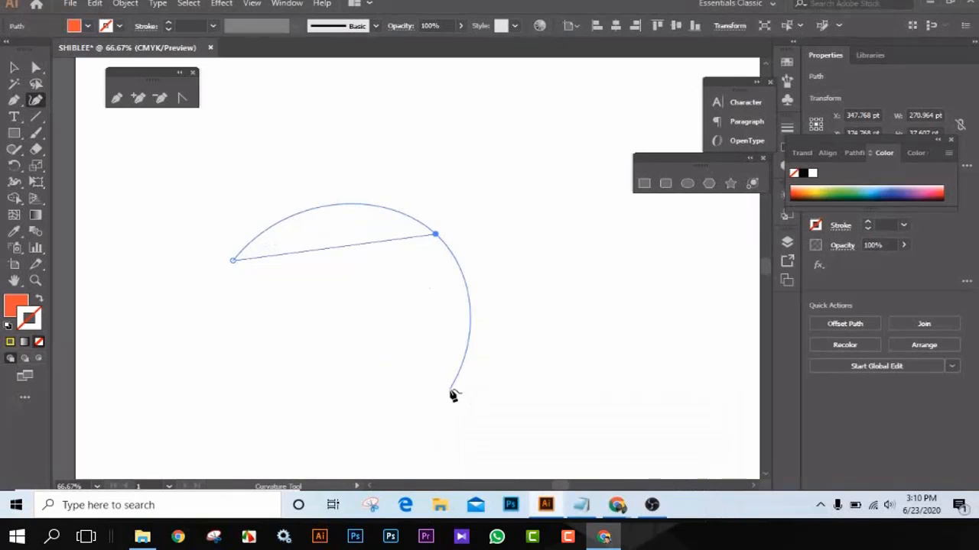
pyautogui.click(451, 390)
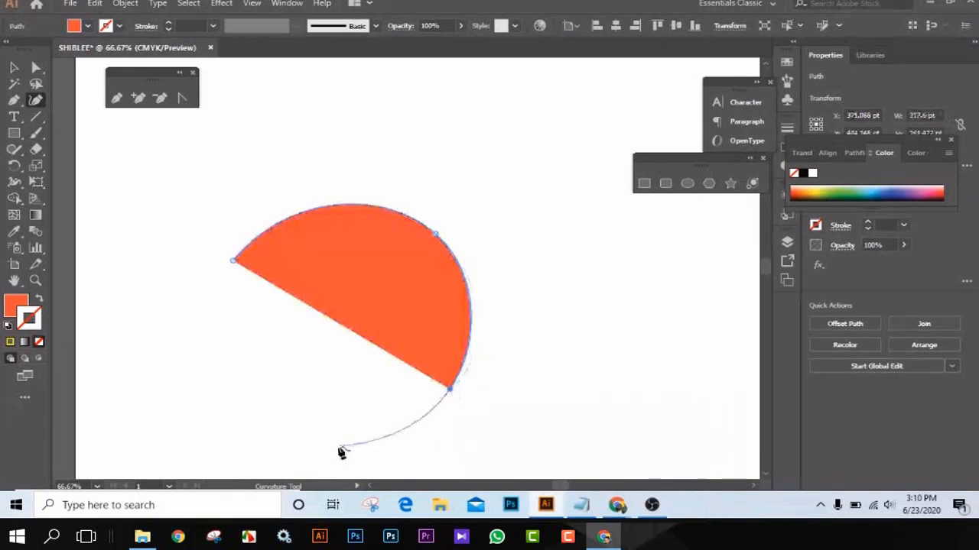
pyautogui.click(269, 423)
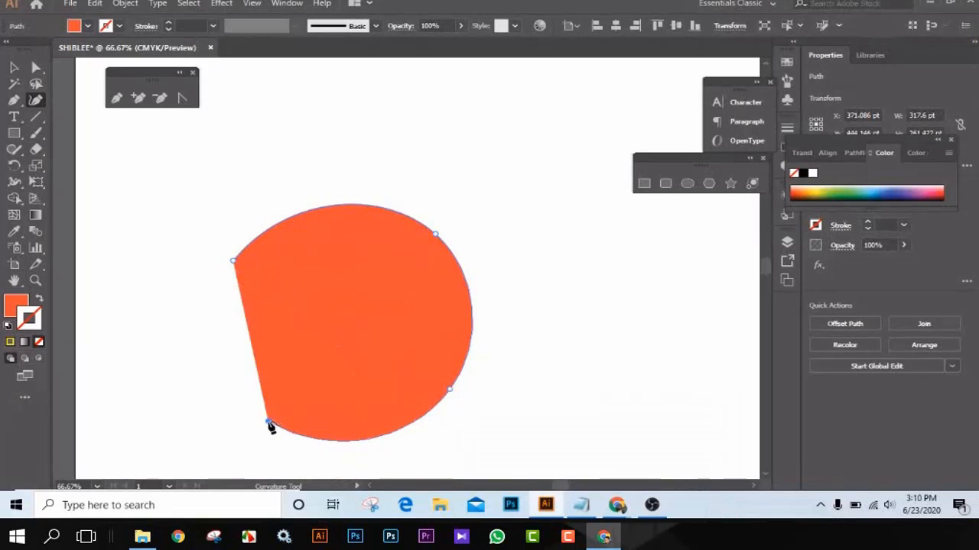
pyautogui.click(234, 262)
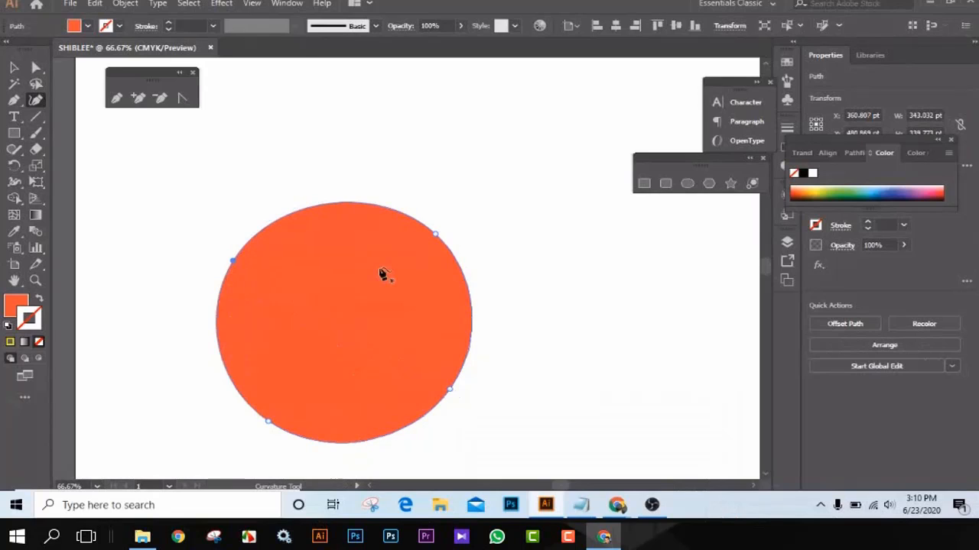
# Step: Move the round shape up and slightly right with the Selection tool, and delete it
pyautogui.click(14, 68)
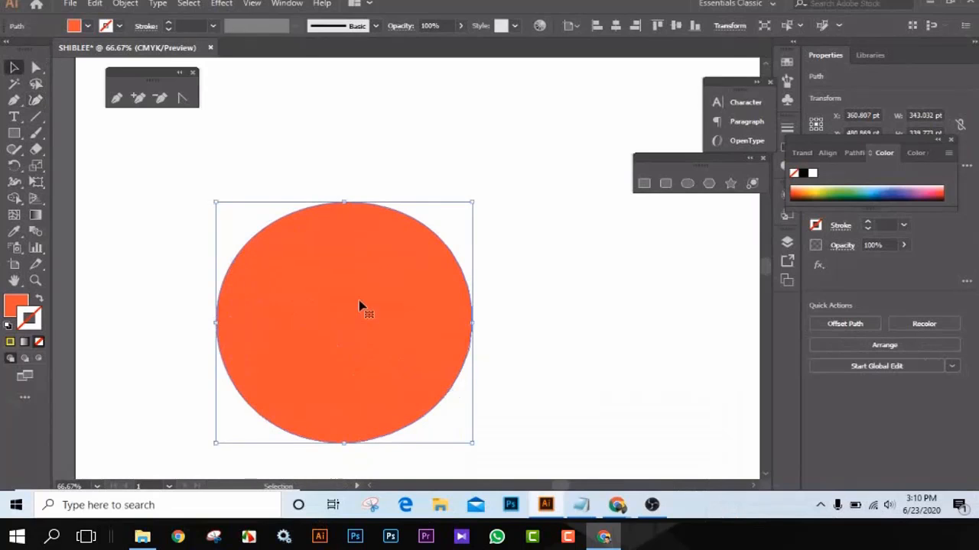
pyautogui.moveTo(371, 313); pyautogui.dragTo(405, 218)
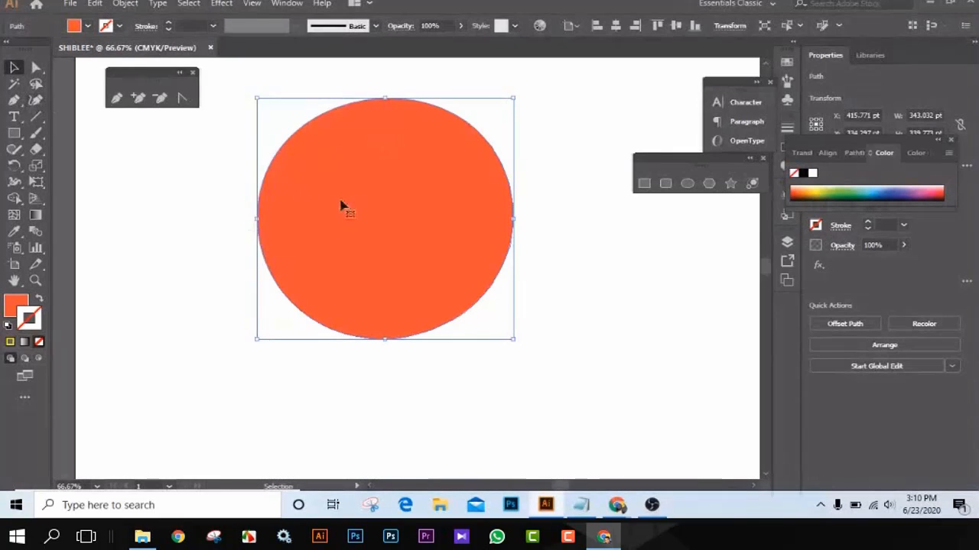
pyautogui.moveTo(203, 126); pyautogui.dragTo(523, 280)
pyautogui.press('Delete')
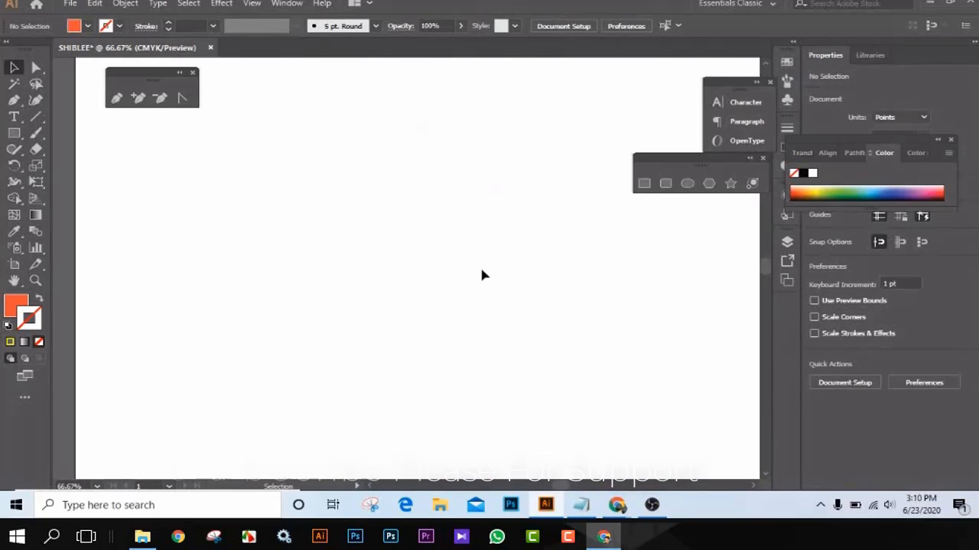
# Step: Switch to Chrome, check the Facebook Live Producer page and return to the Google Meet call
pyautogui.moveTo(618, 508)
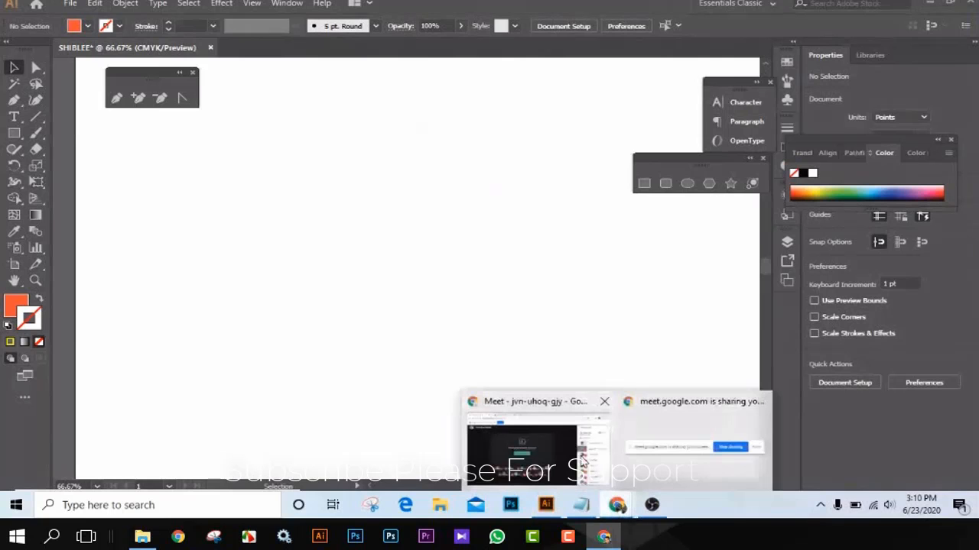
pyautogui.click(579, 452)
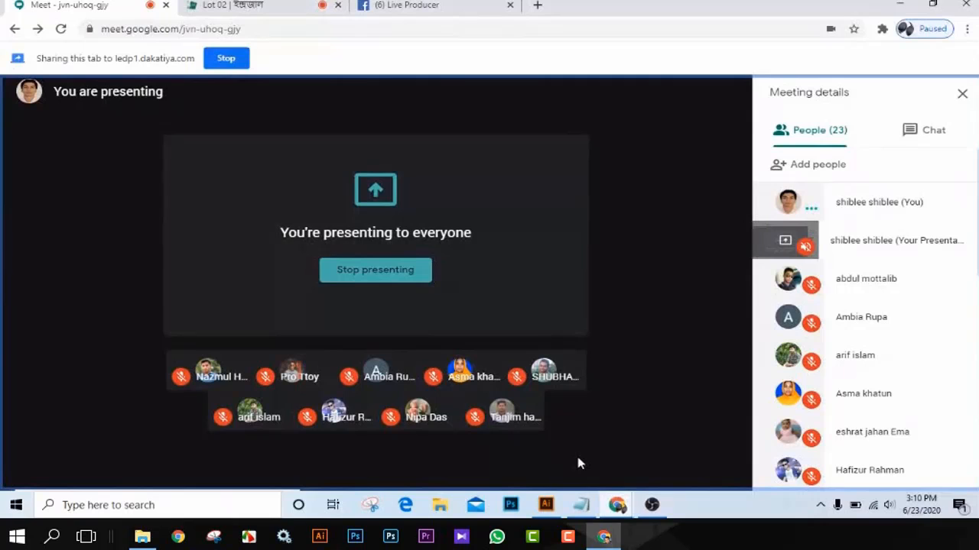
pyautogui.click(451, 4)
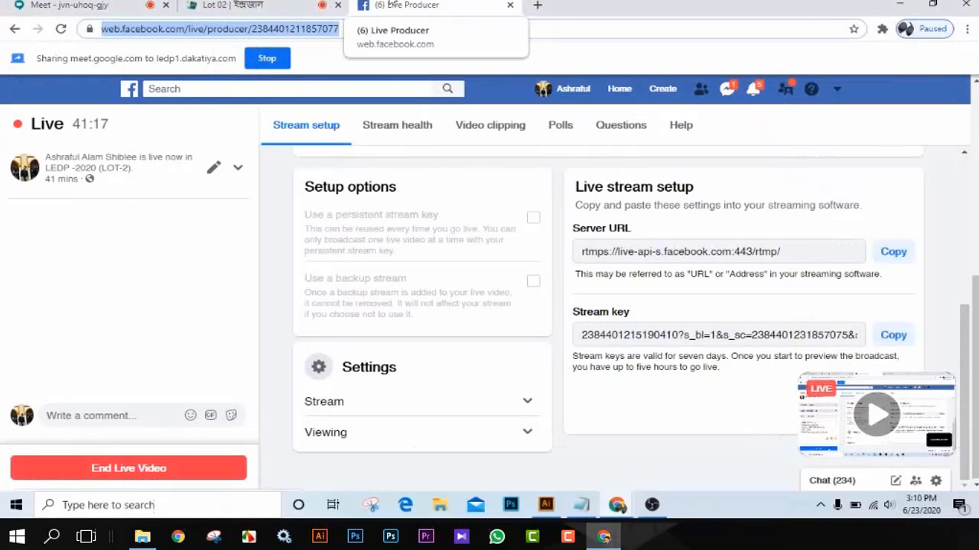
pyautogui.click(68, 4)
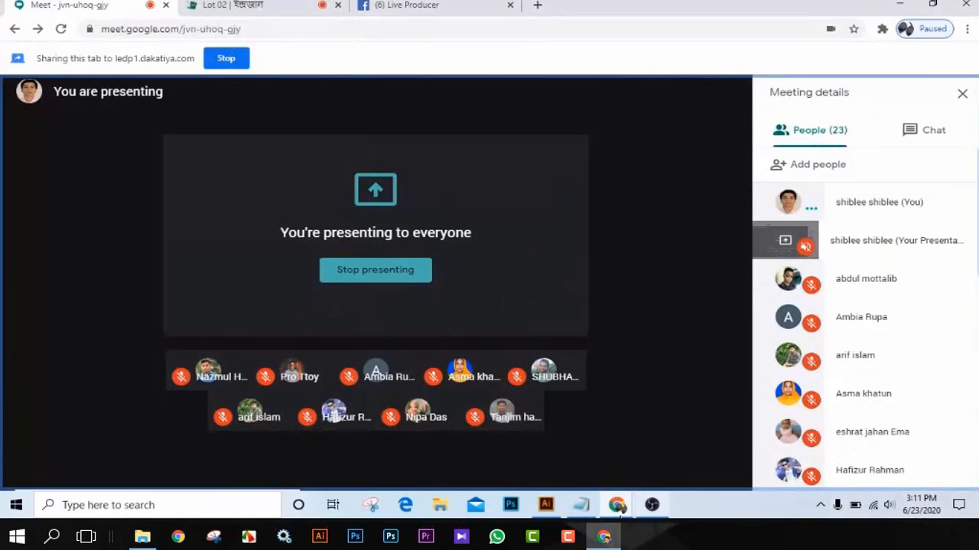
# Step: Switch back to Illustrator and draw a tall, narrow rectangle about 51 by 490 pt on the left half of the artboard, leaving it deselected
pyautogui.click(546, 506)
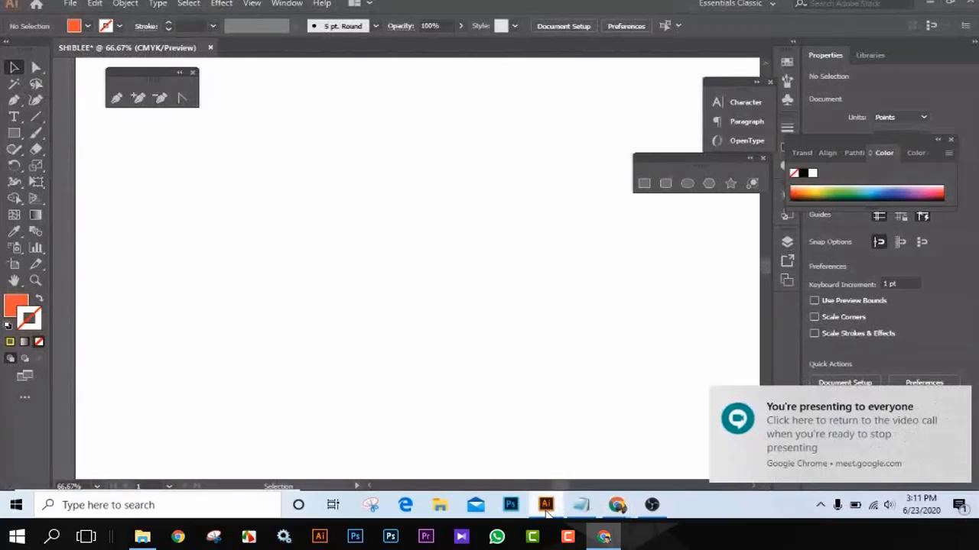
pyautogui.moveTo(547, 512)
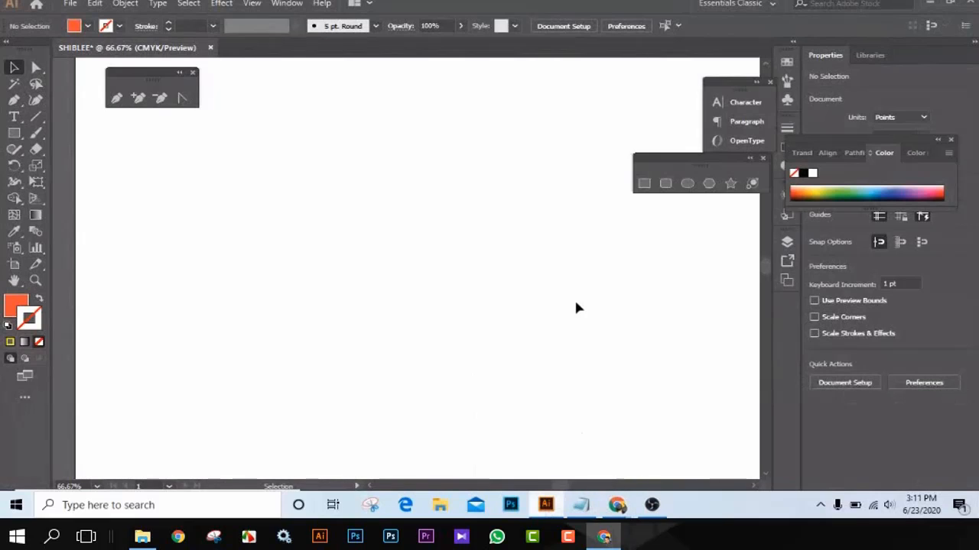
pyautogui.press('a')
pyautogui.hotkey('ctrl', '-')
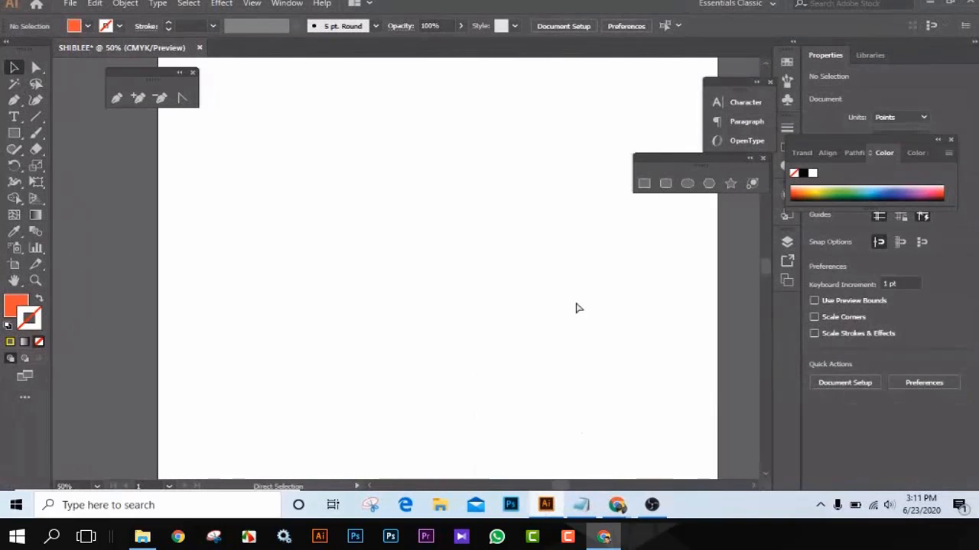
pyautogui.hotkey('ctrl', '-')
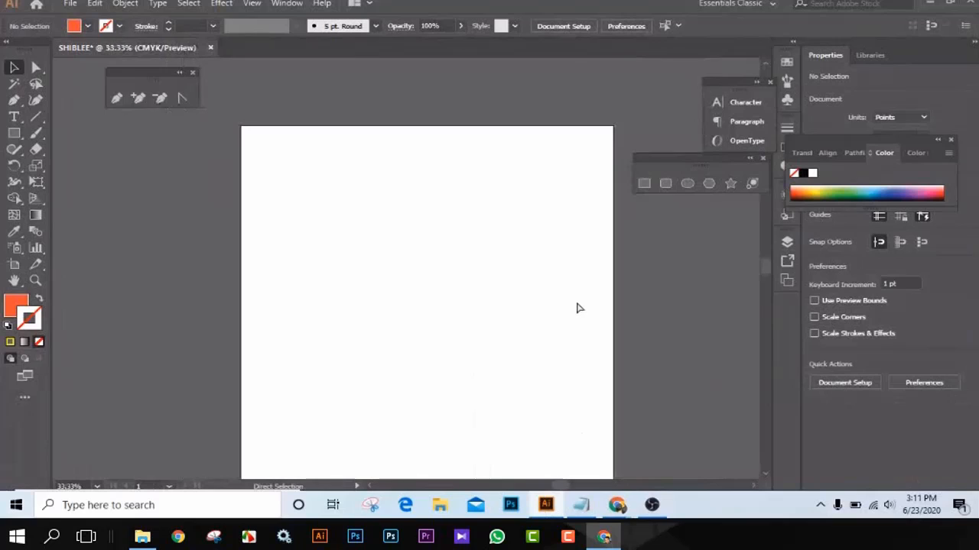
pyautogui.hotkey('ctrl', '+')
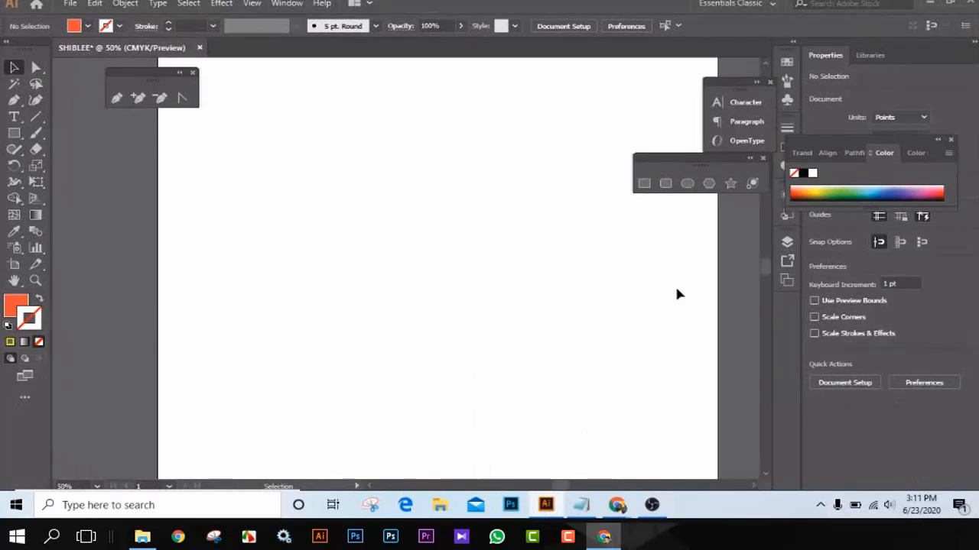
pyautogui.moveTo(634, 274); pyautogui.dragTo(608, 289)
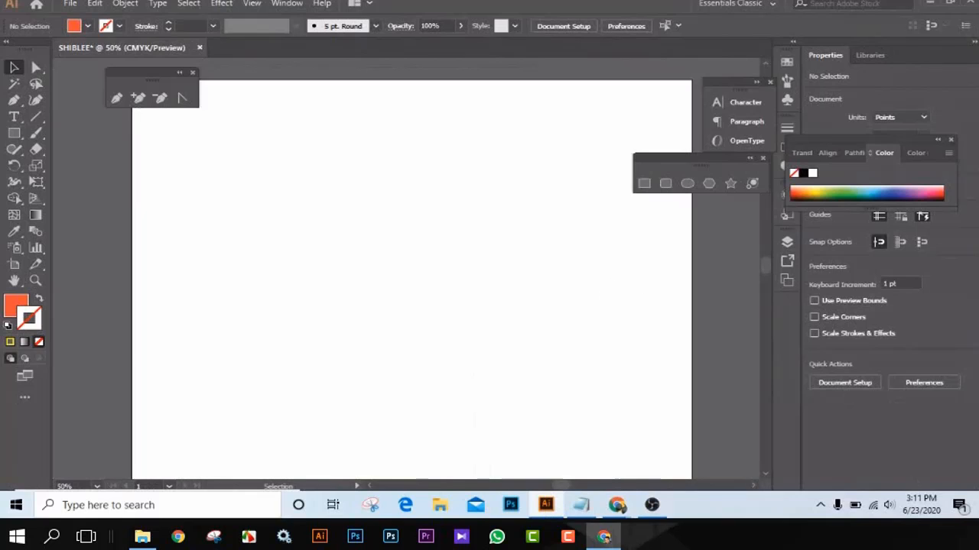
pyautogui.rightClick(14, 134)
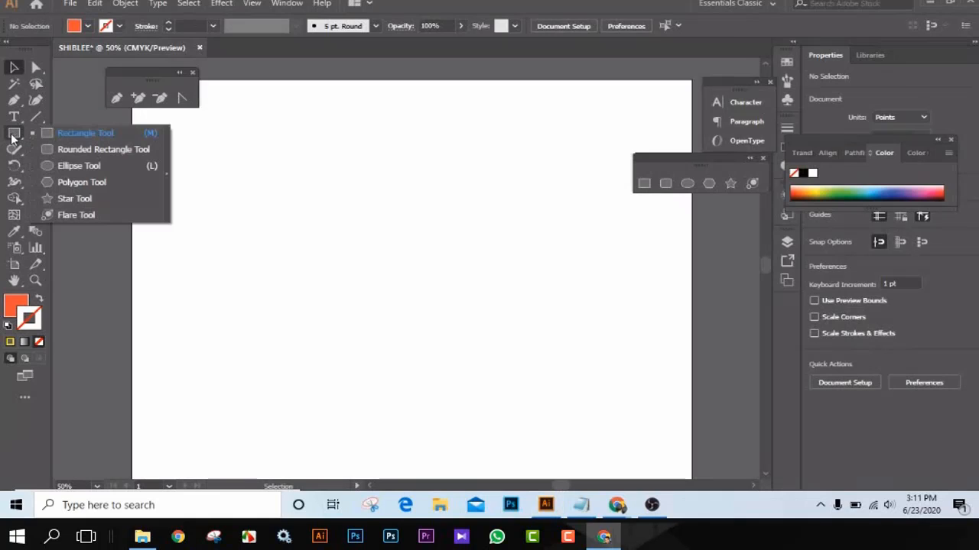
pyautogui.click(85, 139)
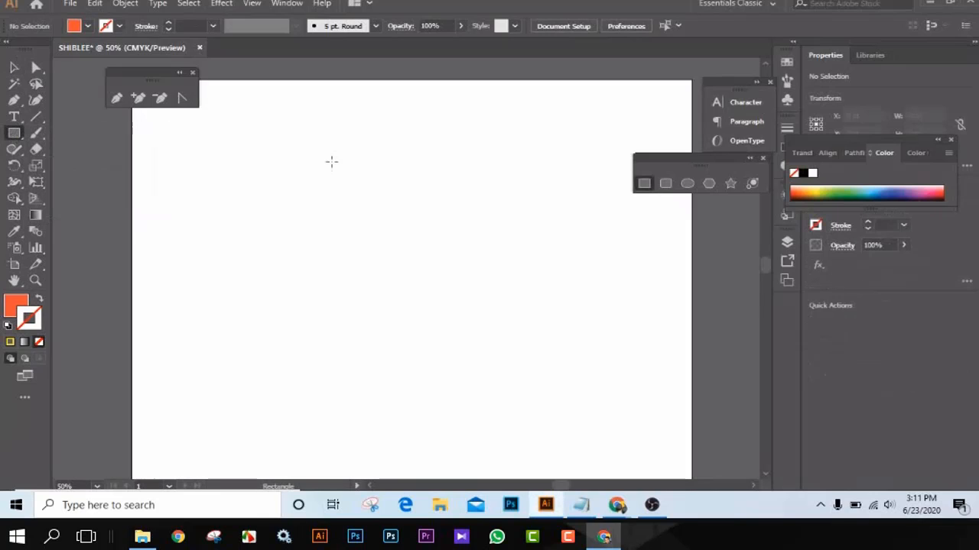
pyautogui.moveTo(297, 157); pyautogui.dragTo(326, 417)
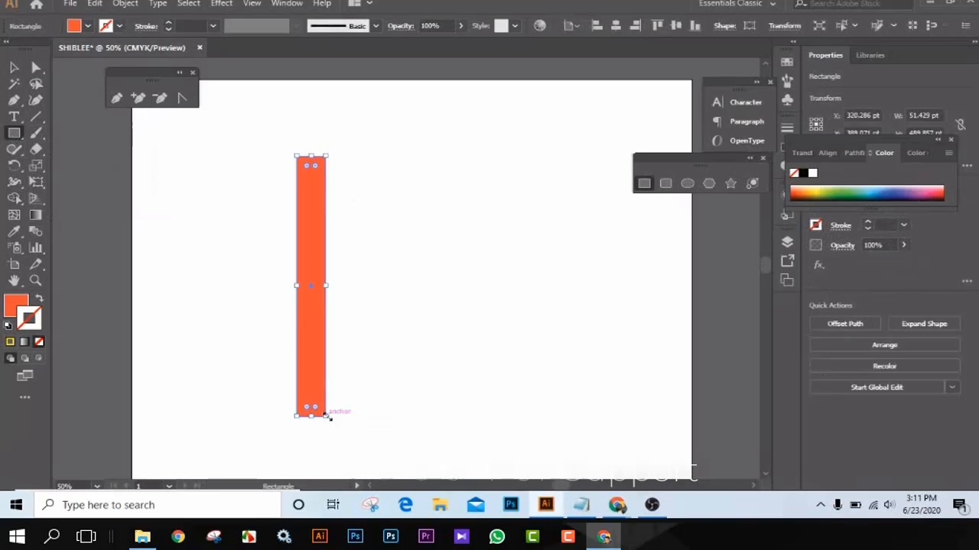
pyautogui.click(16, 69)
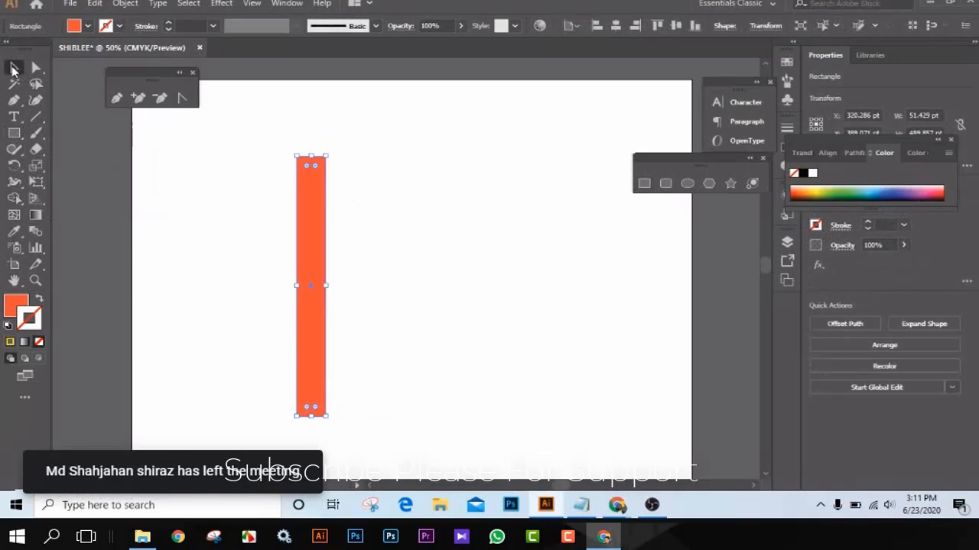
pyautogui.click(423, 247)
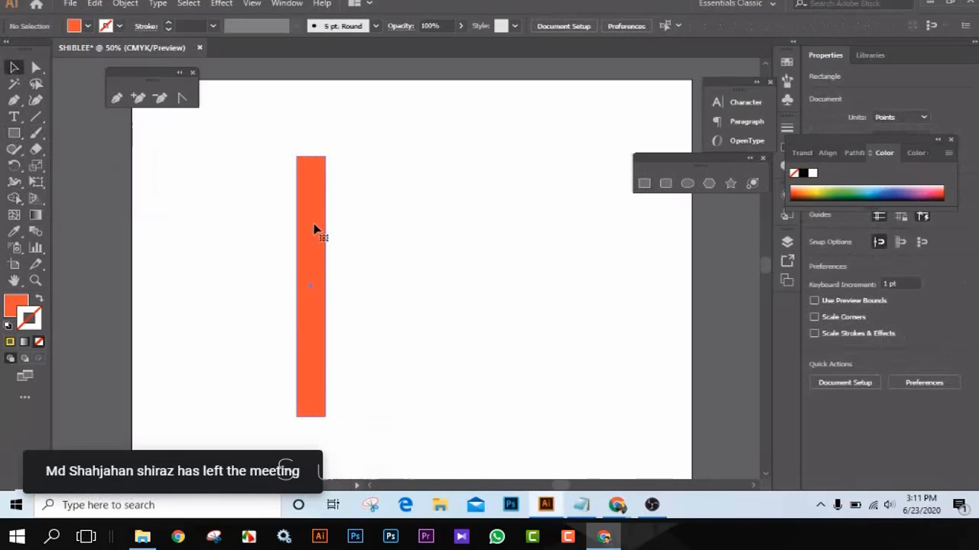
# Step: Duplicate the tall rectangle twice to its right and rotate the middle copy 90° so it lies horizontally across the other two
pyautogui.moveTo(314, 227); pyautogui.dragTo(367, 219)
pyautogui.hotkey('ctrl', 'shift', 'a')
pyautogui.hotkey('ctrl', 't')
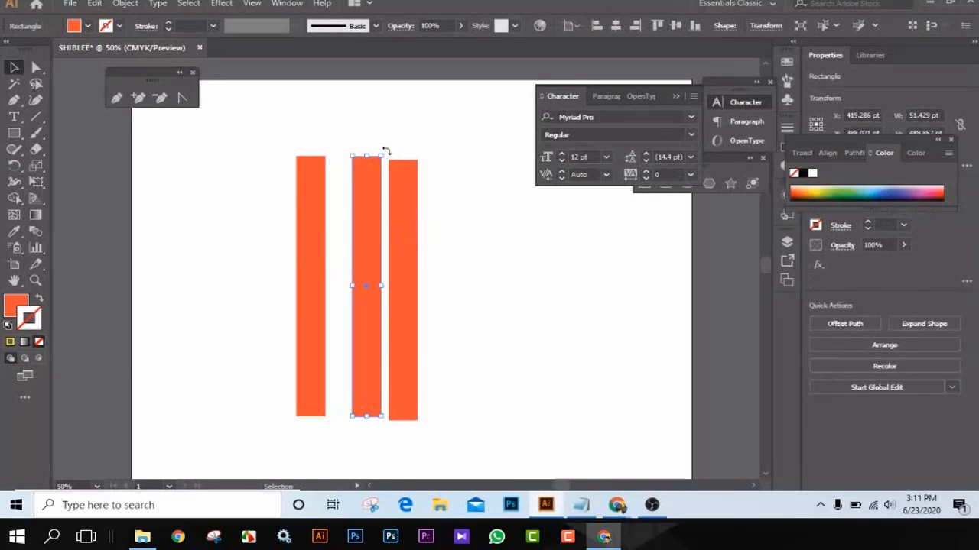
pyautogui.moveTo(386, 151); pyautogui.dragTo(491, 305)
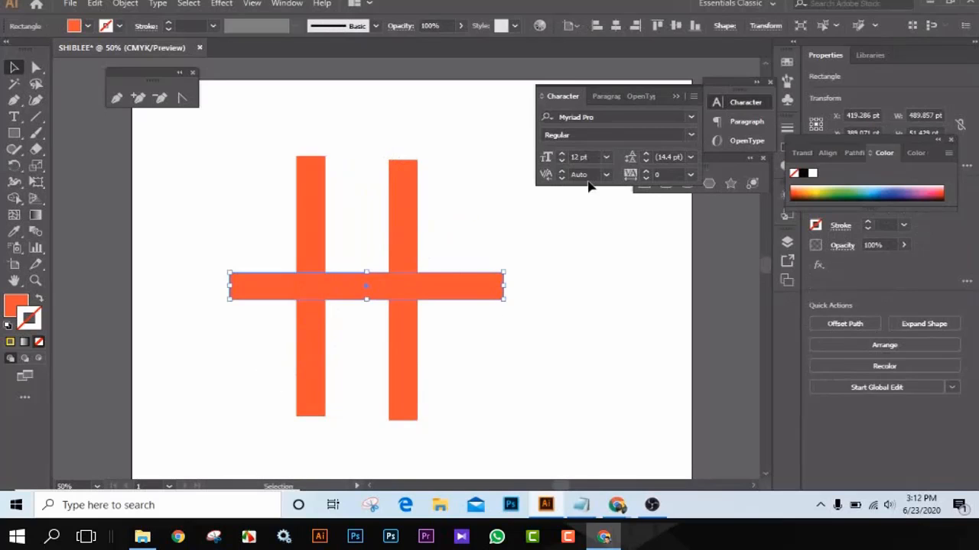
pyautogui.hotkey('ctrl', 't')
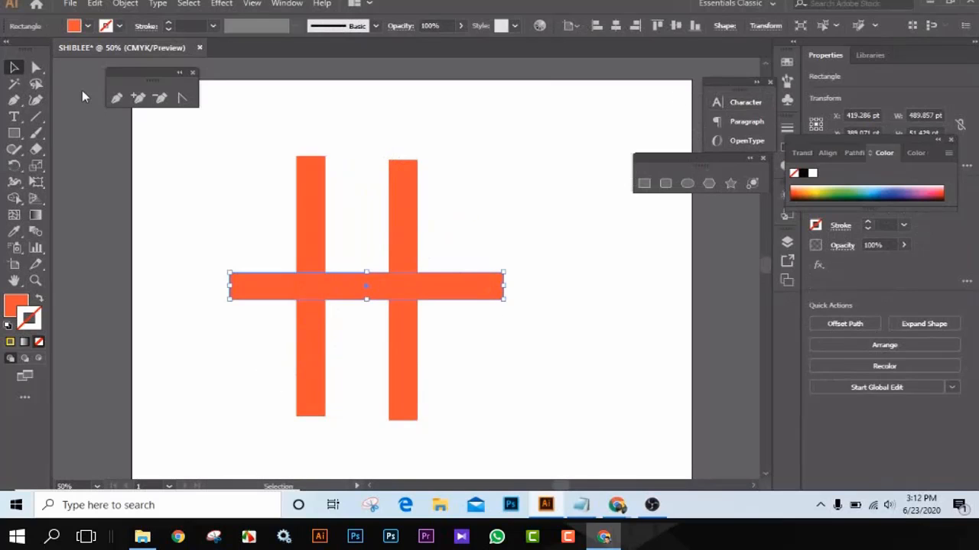
pyautogui.click(487, 212)
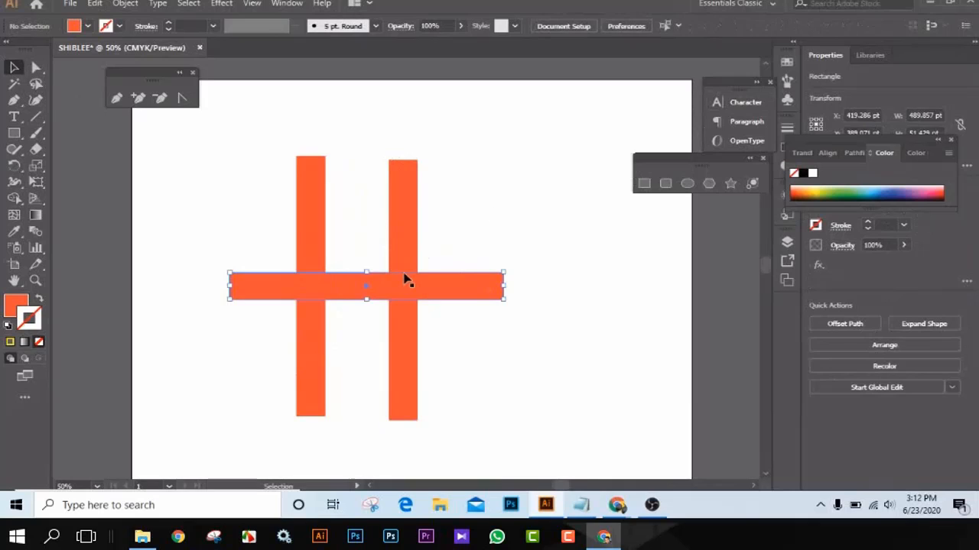
# Step: Move the horizontal bar up near the tops of the two vertical rectangles and shorten it from both ends to about 332 pt wide
pyautogui.moveTo(389, 296); pyautogui.dragTo(391, 201)
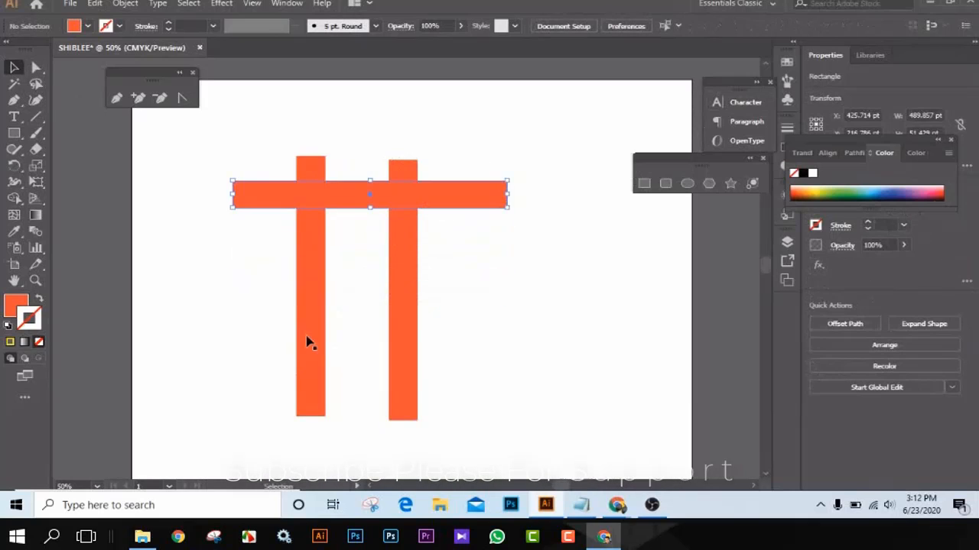
pyautogui.moveTo(240, 328); pyautogui.dragTo(450, 387)
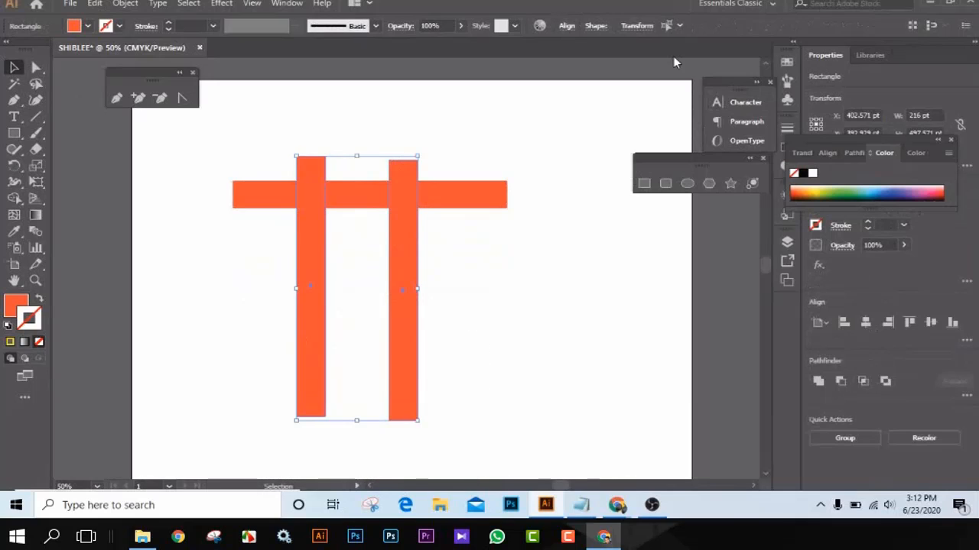
pyautogui.click(504, 266)
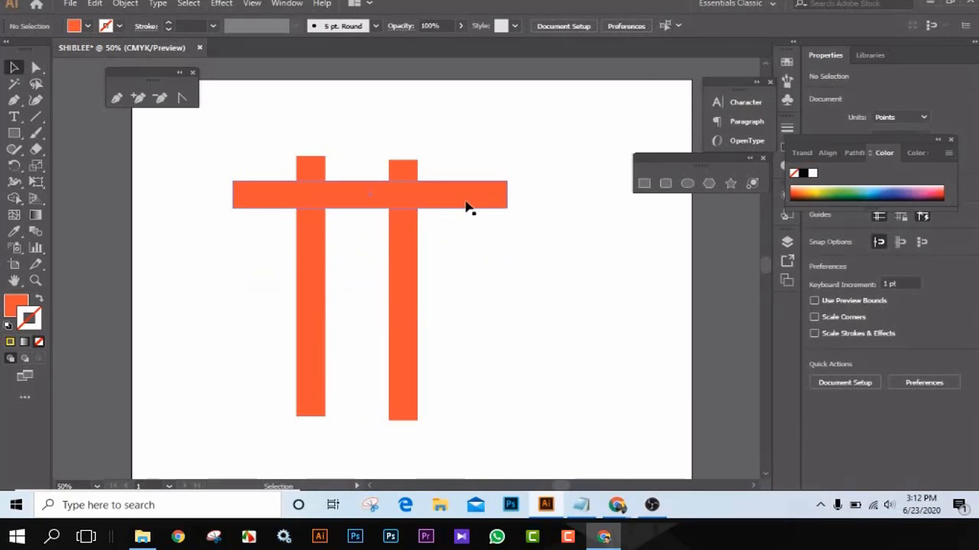
pyautogui.click(472, 200)
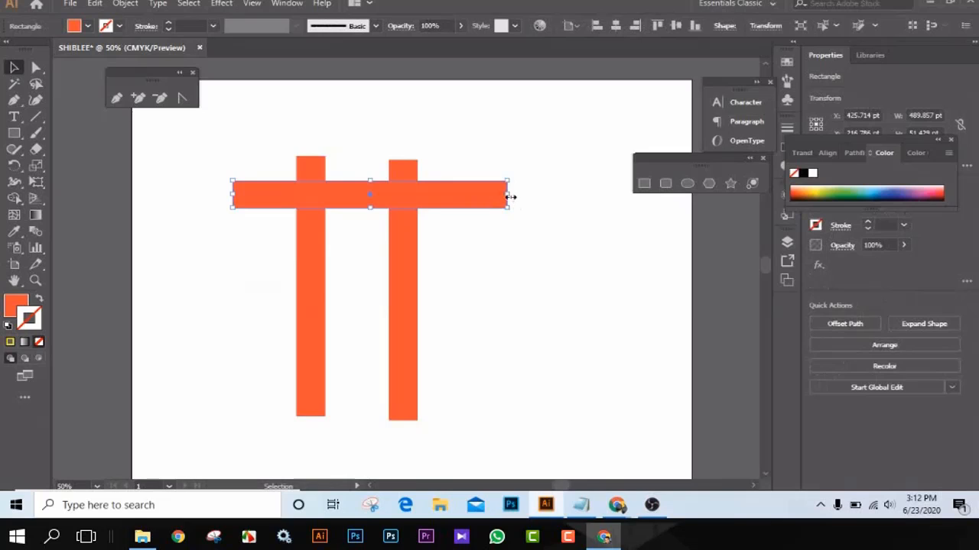
pyautogui.moveTo(509, 198); pyautogui.dragTo(465, 196)
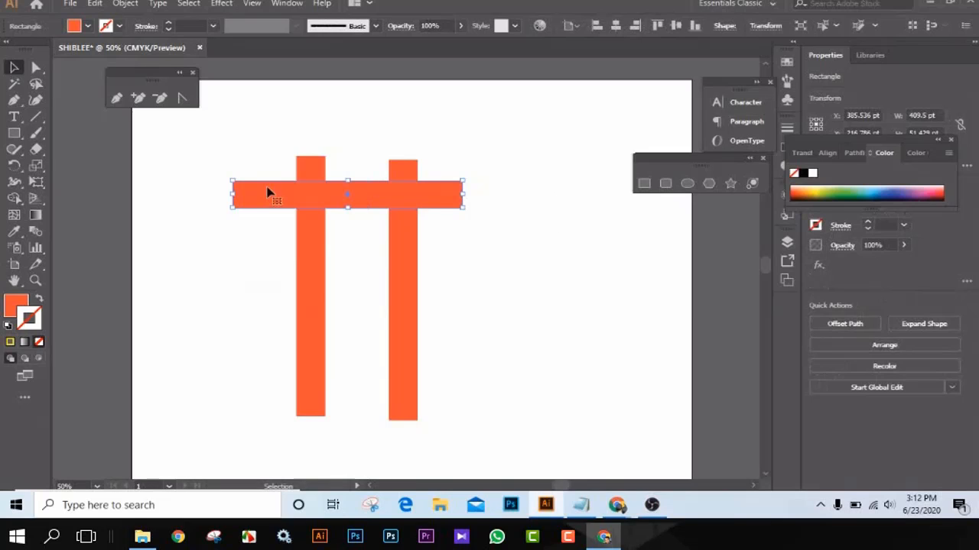
pyautogui.moveTo(234, 194); pyautogui.dragTo(245, 194)
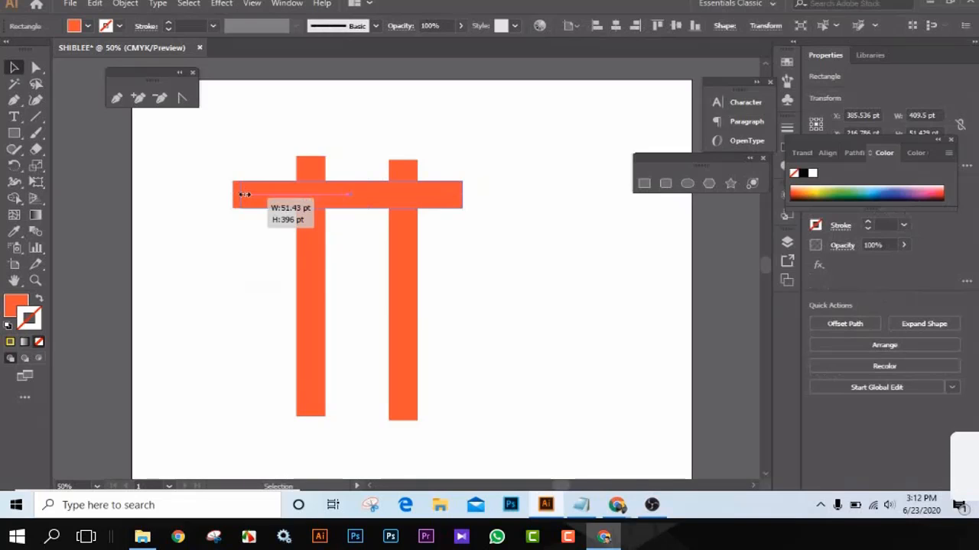
pyautogui.moveTo(245, 194); pyautogui.dragTo(278, 195)
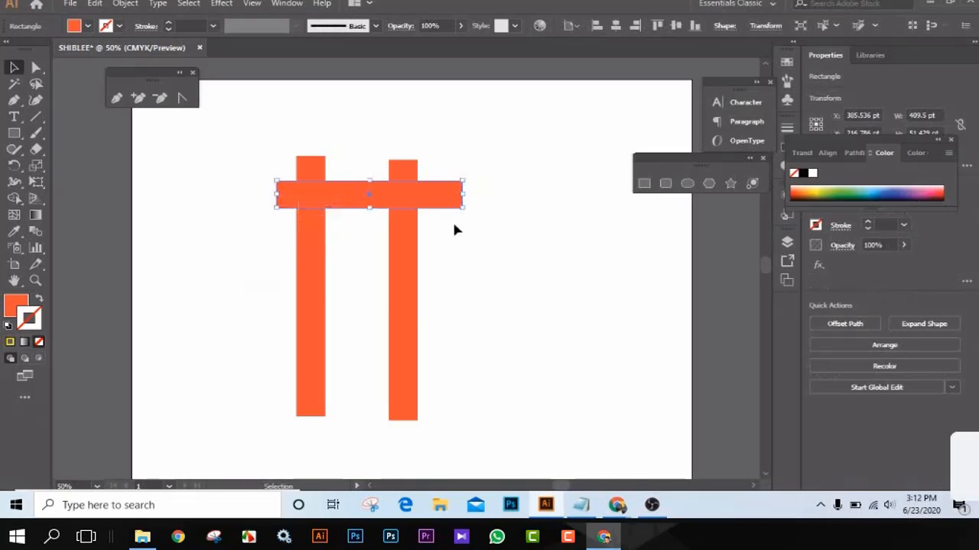
pyautogui.click(491, 246)
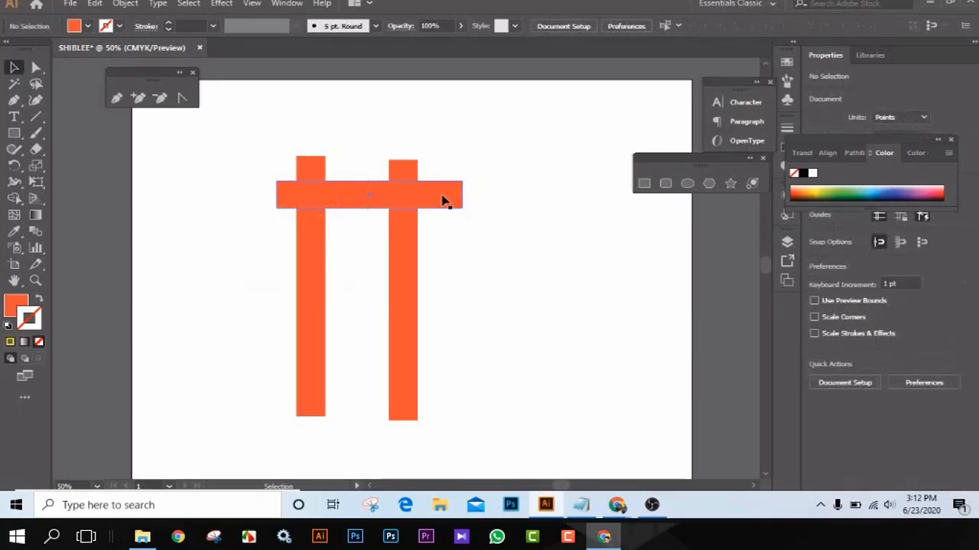
# Step: Duplicate the horizontal bar straight down at even spacing, undoing the surplus lowest copy to leave four crossbars over the verticals
pyautogui.moveTo(443, 201); pyautogui.dragTo(508, 246)
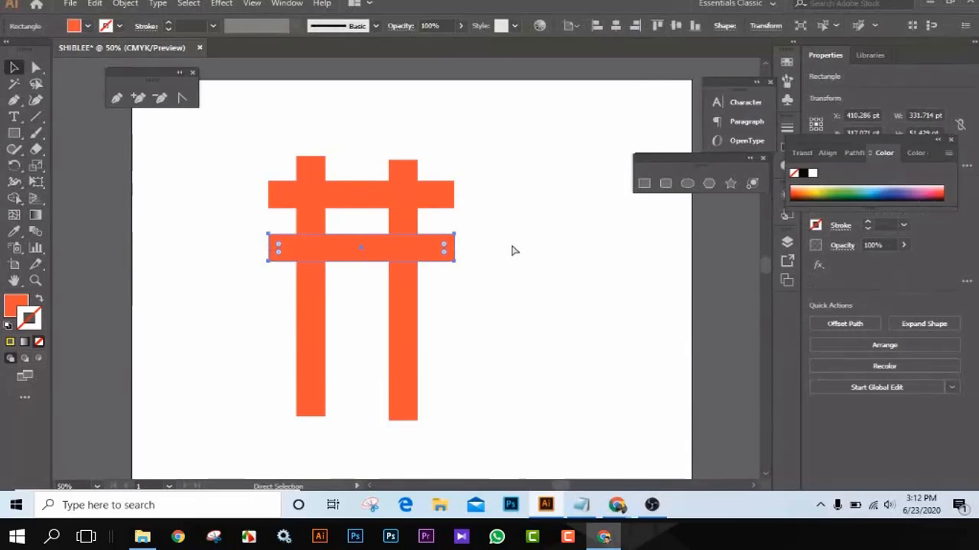
pyautogui.hotkey('ctrl', 'd')
pyautogui.hotkey('ctrl', 'd')
pyautogui.hotkey('ctrl', 'd')
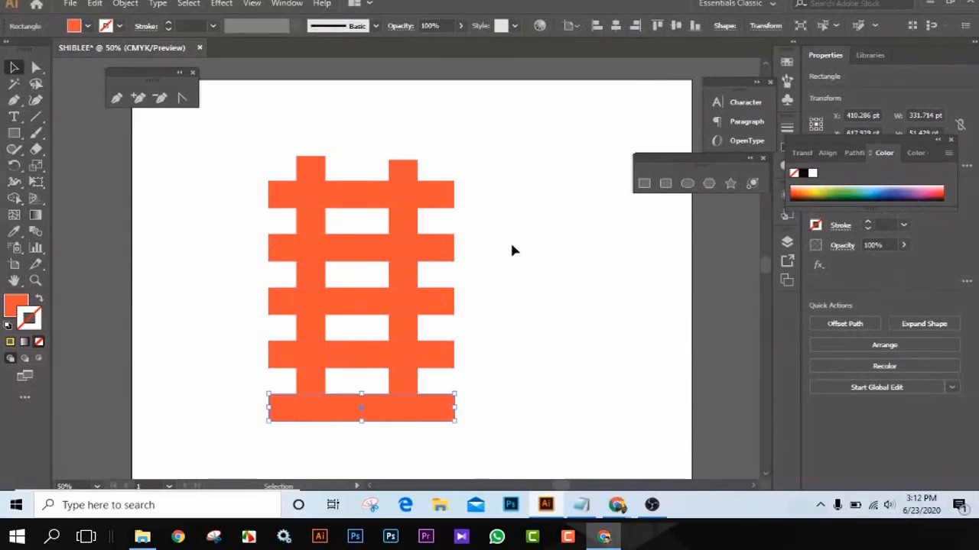
pyautogui.click(580, 317)
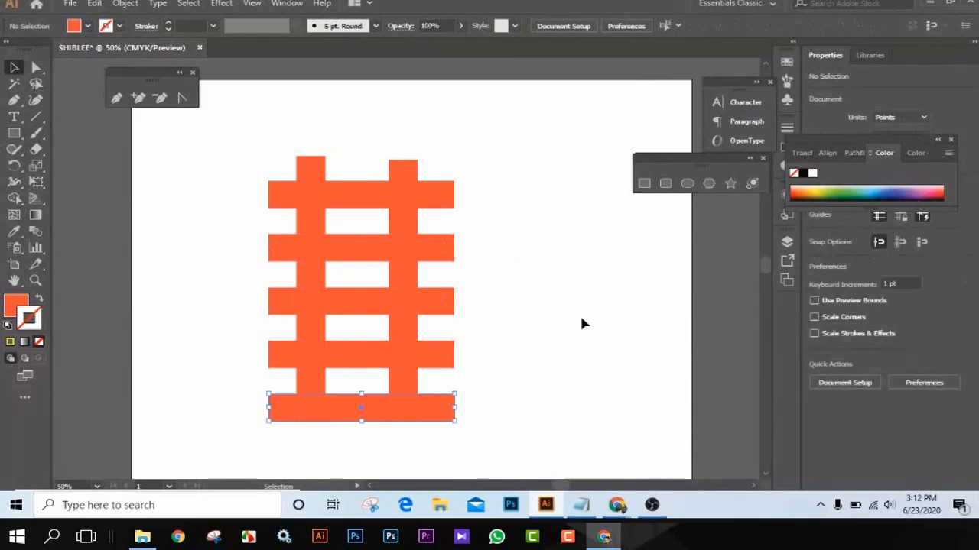
pyautogui.hotkey('ctrl', 'z')
pyautogui.moveTo(442, 165); pyautogui.dragTo(500, 371)
pyautogui.moveTo(566, 367); pyautogui.dragTo(566, 367)
pyautogui.click(566, 372)
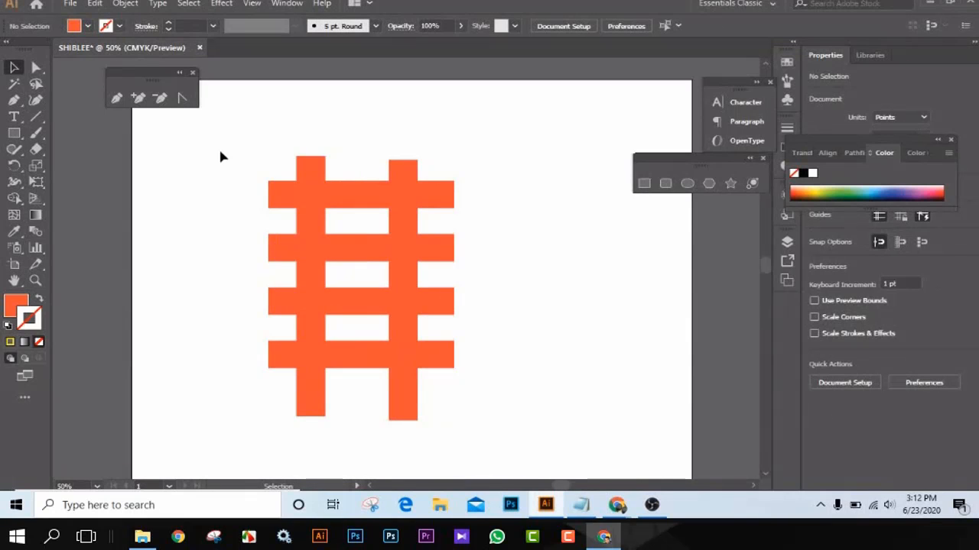
# Step: Select all the vertical and horizontal rectangles of the lattice and activate the Shape Builder tool
pyautogui.moveTo(220, 152); pyautogui.dragTo(518, 409)
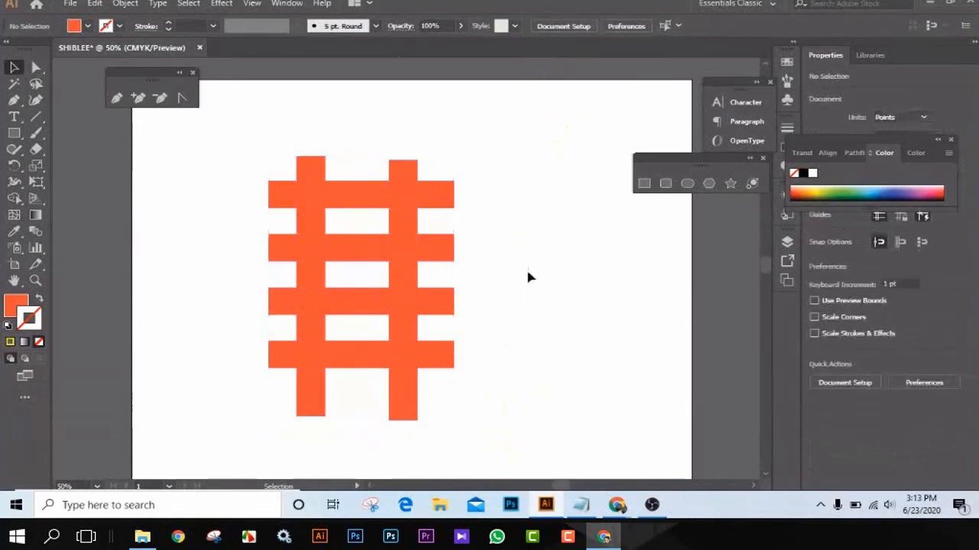
pyautogui.moveTo(206, 135); pyautogui.dragTo(497, 397)
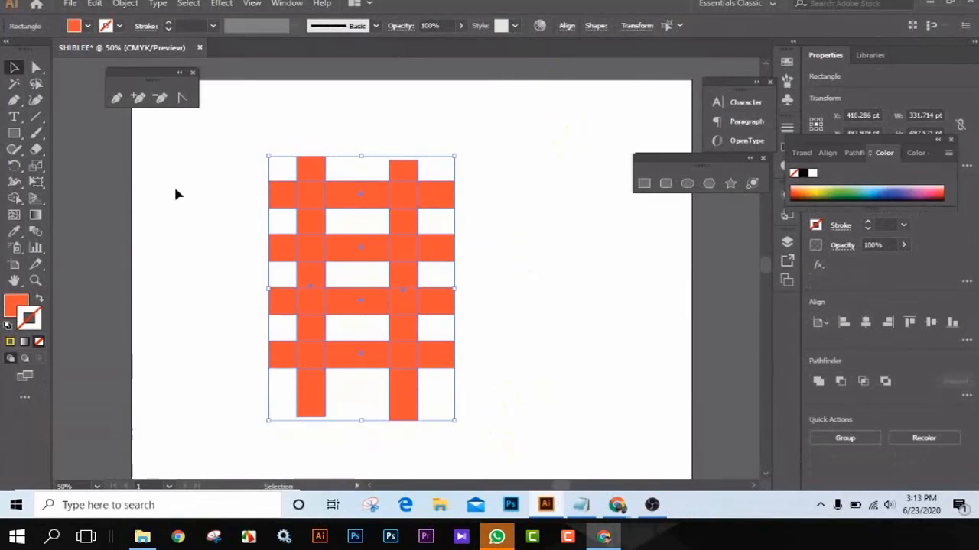
pyautogui.click(15, 201)
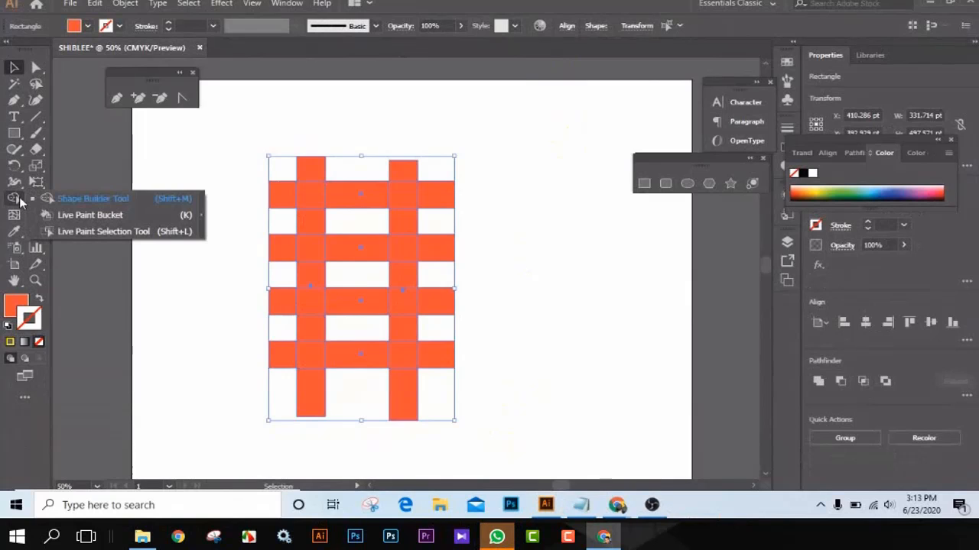
pyautogui.click(106, 200)
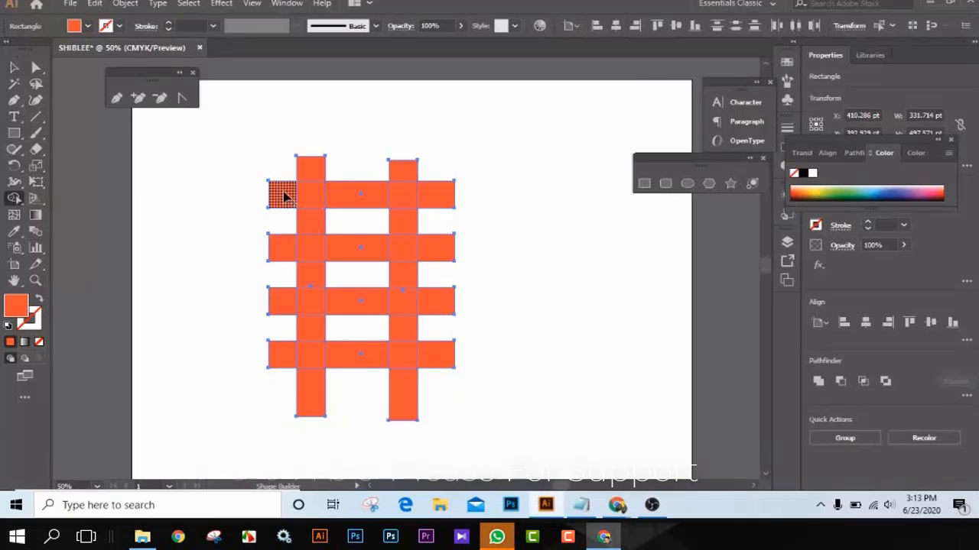
pyautogui.hotkey('ctrl', '+')
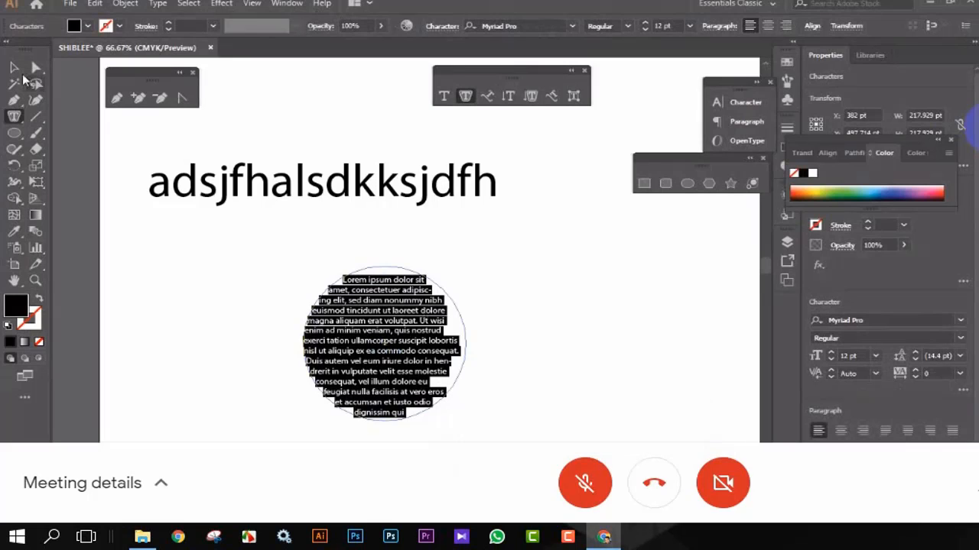
# Step: Leave text editing and delete the circular block of placeholder area text below the large line of text
pyautogui.click(14, 68)
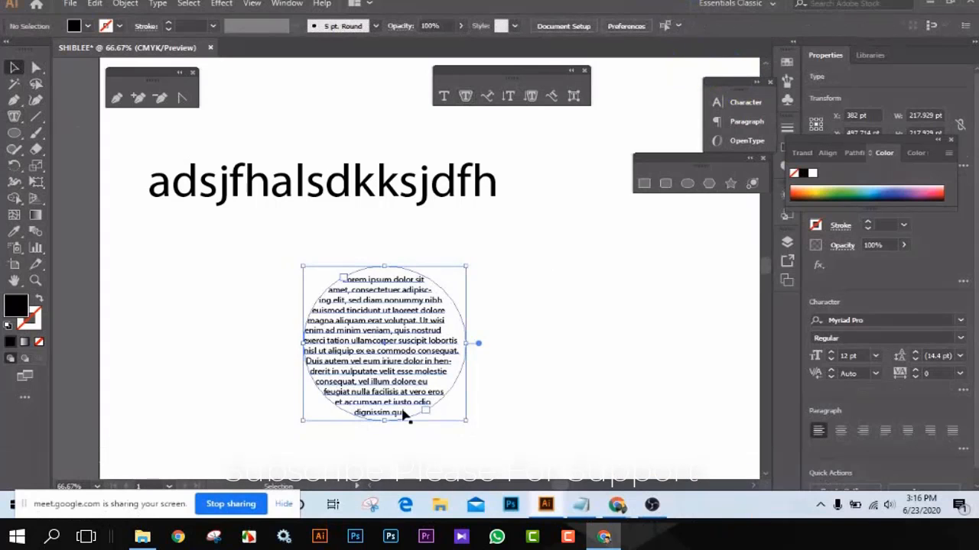
pyautogui.click(394, 237)
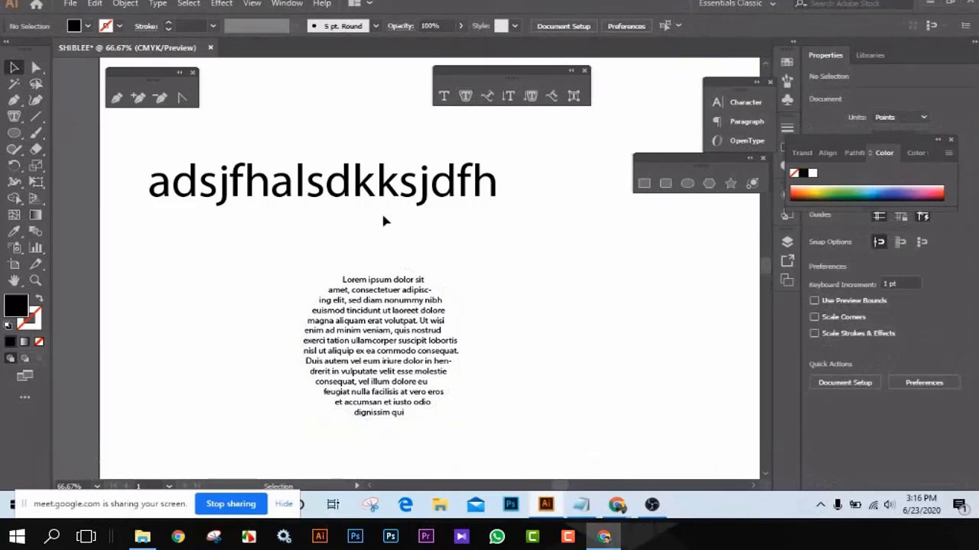
pyautogui.moveTo(295, 253); pyautogui.dragTo(463, 403)
pyautogui.press('Delete')
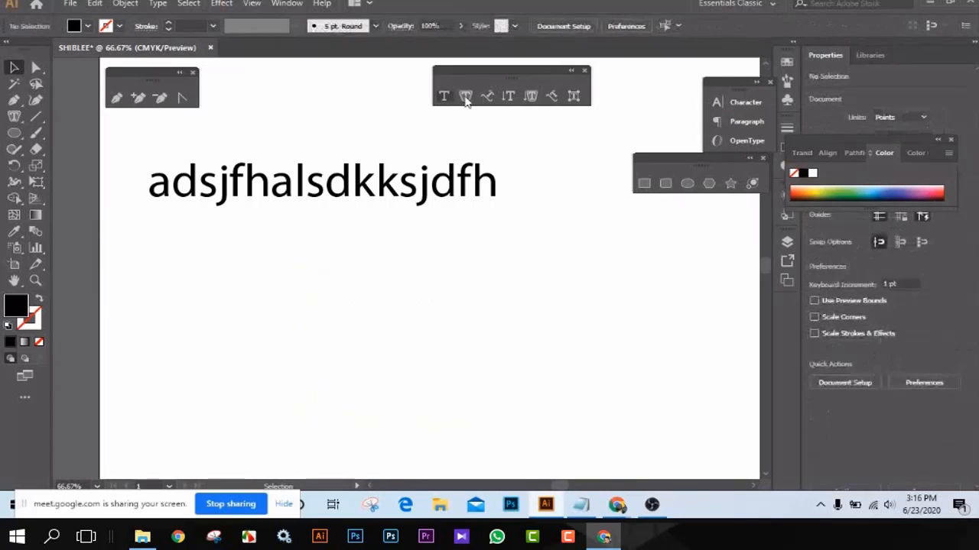
# Step: Draw a black circle about 208 pt in diameter below the large line of text with the Ellipse tool, leaving it deselected
pyautogui.click(14, 116)
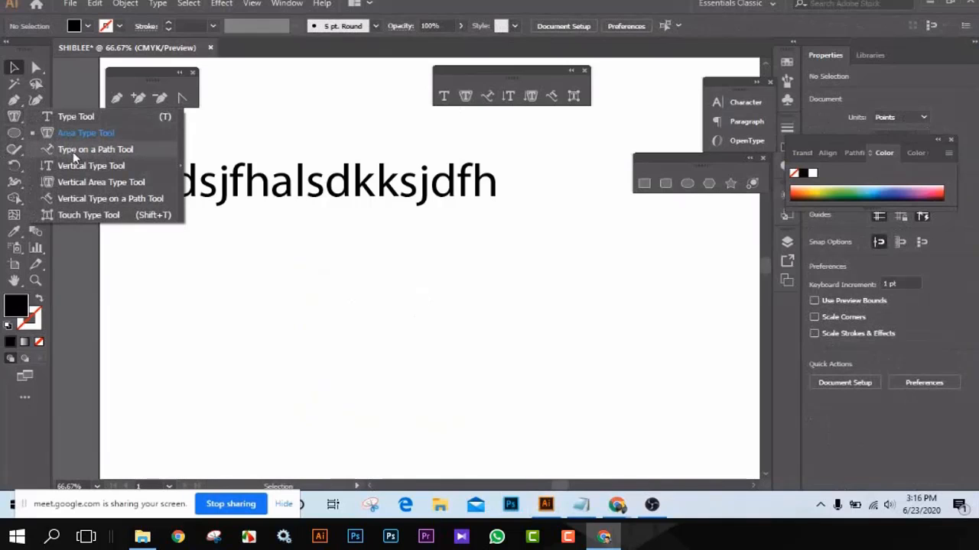
pyautogui.click(14, 68)
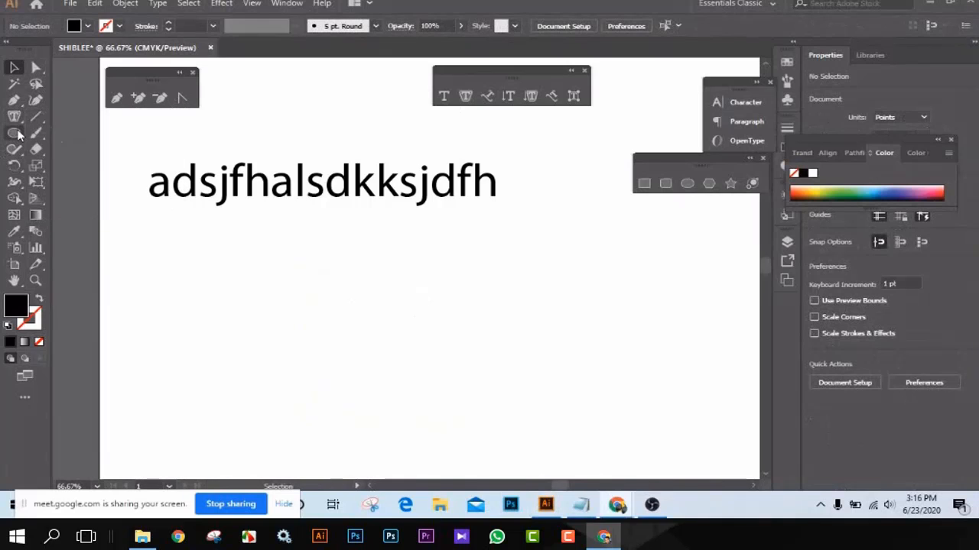
pyautogui.press('l')
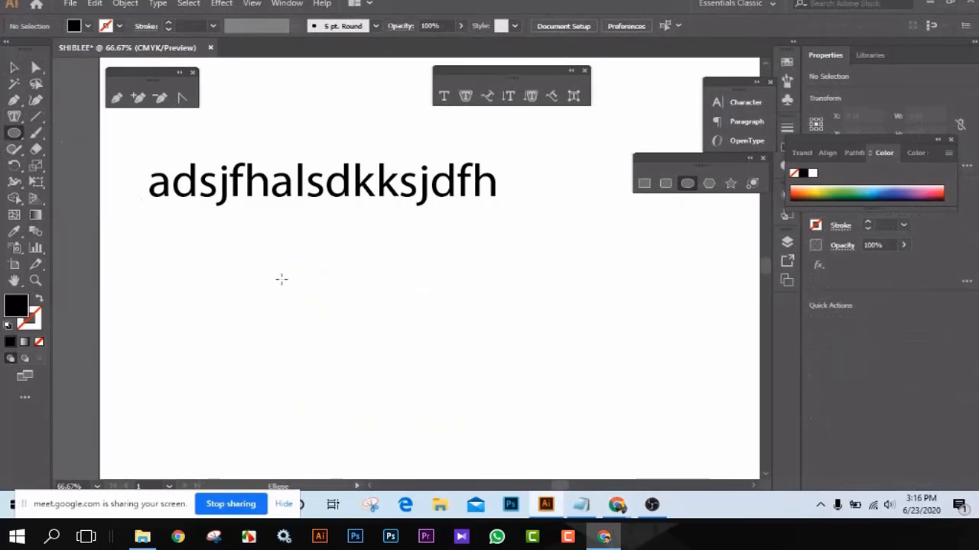
pyautogui.moveTo(251, 266); pyautogui.dragTo(407, 335)
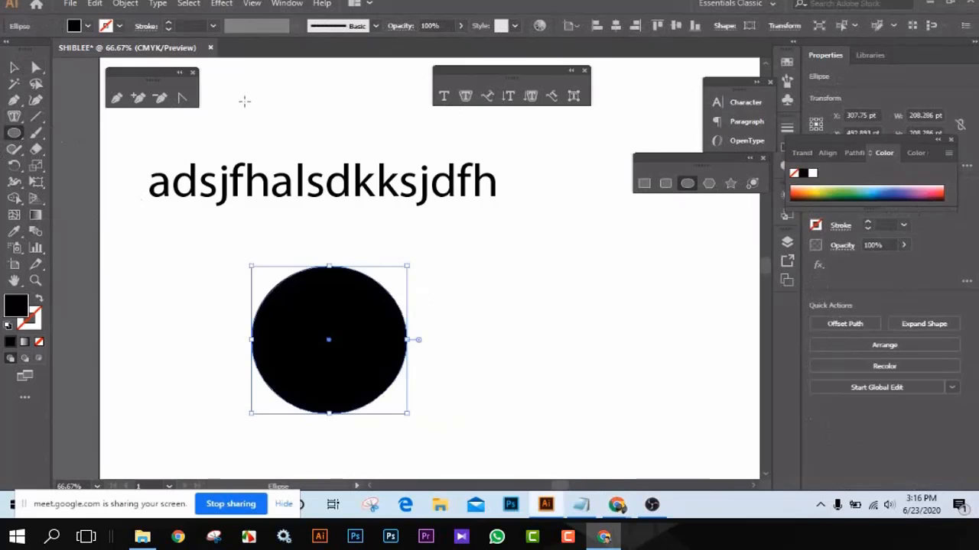
pyautogui.press('v')
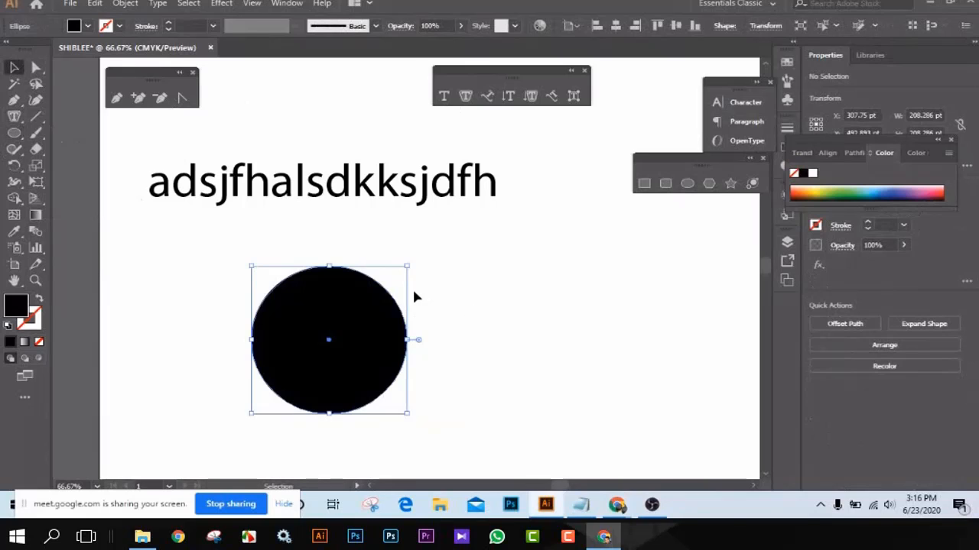
pyautogui.click(412, 287)
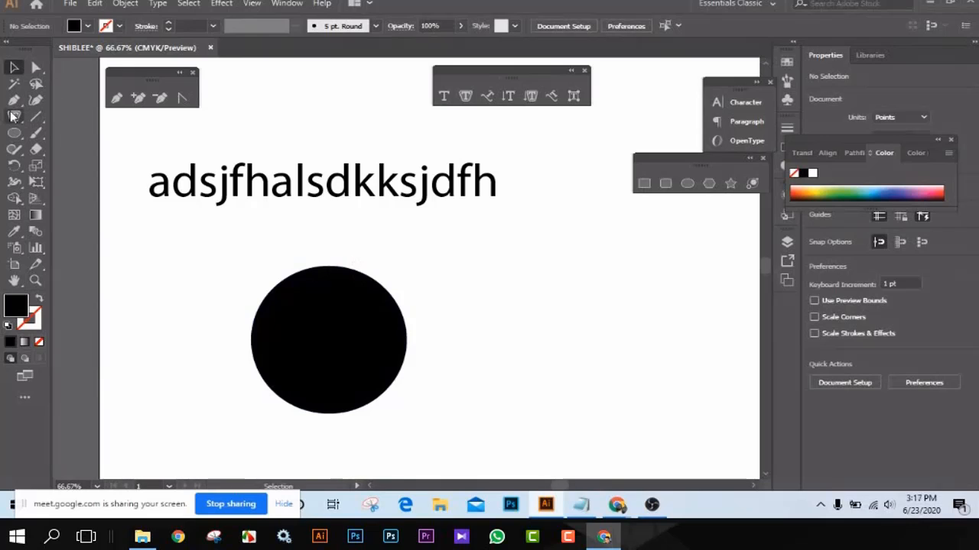
# Step: Run placeholder text around the circle's outline with the Type on a Path tool, starting at its top, and leave it deselected
pyautogui.moveTo(12, 114); pyautogui.dragTo(105, 151)
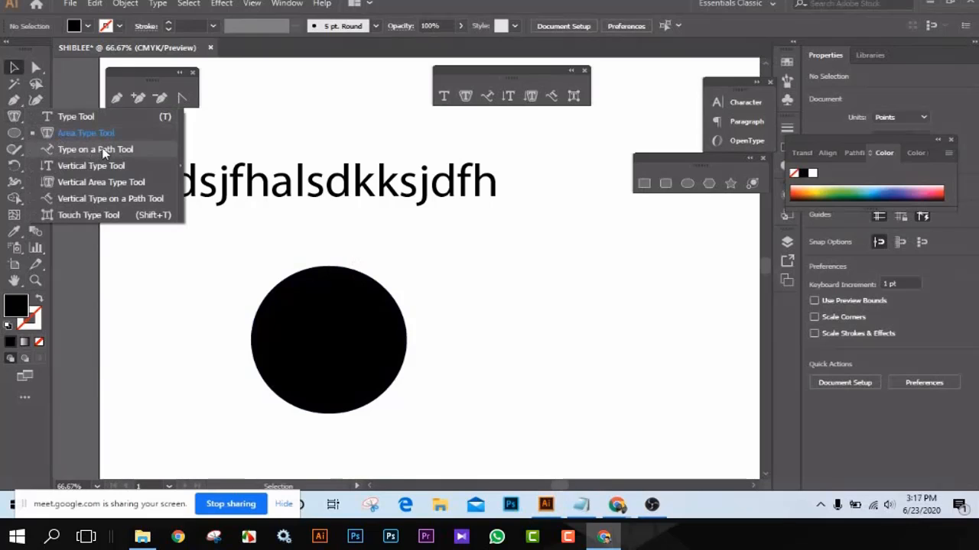
pyautogui.click(323, 262)
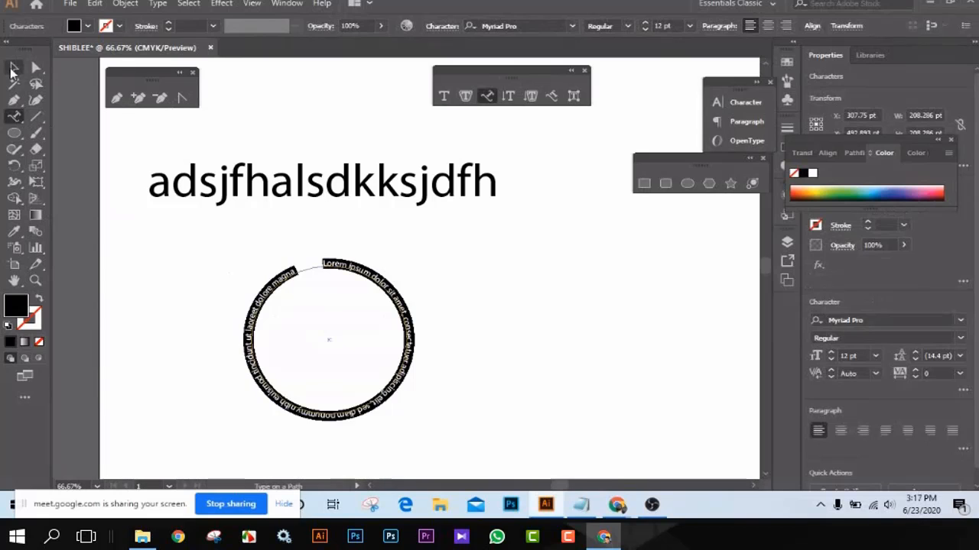
pyautogui.click(12, 70)
pyautogui.click(493, 304)
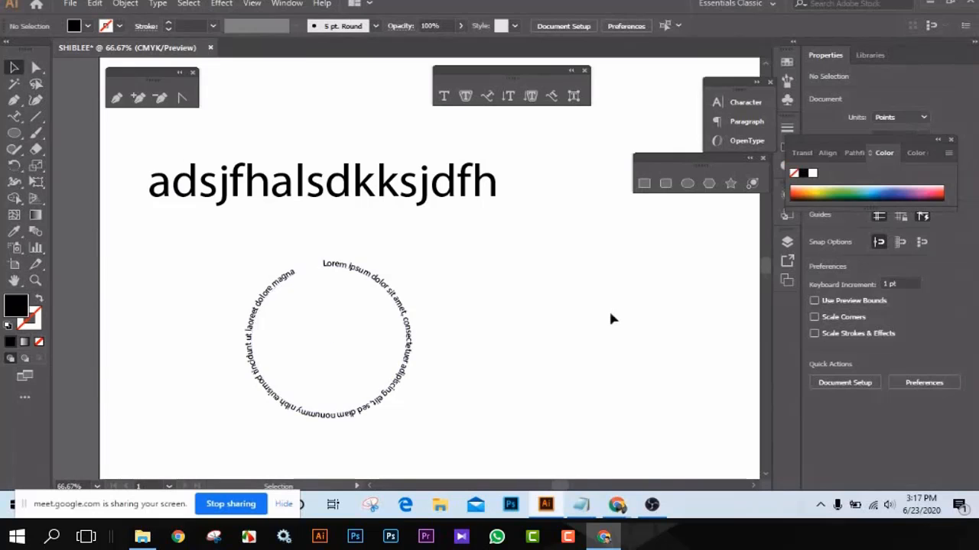
# Step: Select the large line of text together with the circular path text and delete both
pyautogui.click(19, 120)
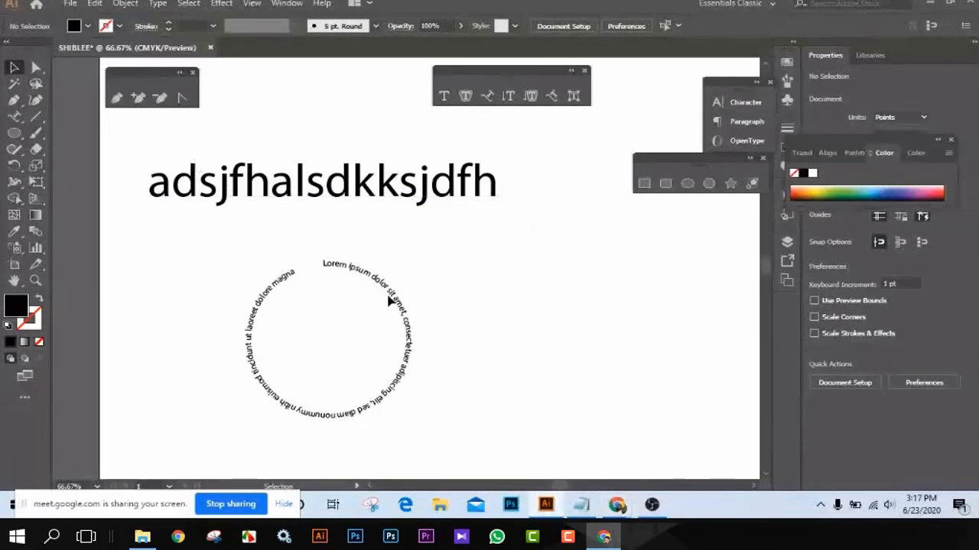
pyautogui.moveTo(162, 141); pyautogui.dragTo(389, 367)
pyautogui.press('Delete')
pyautogui.moveTo(620, 506)
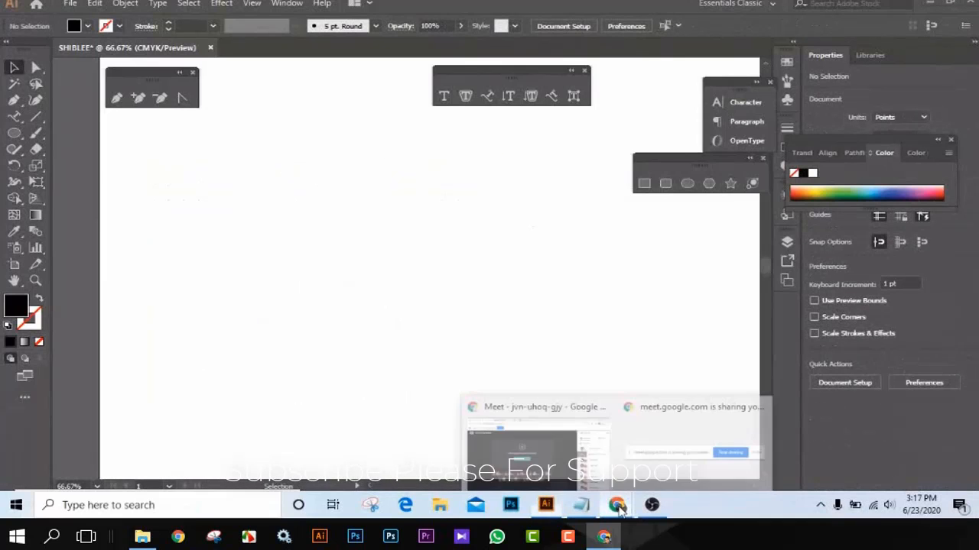
# Step: Switch to the Facebook Live Producer page in Chrome, end the live video and confirm ending it
pyautogui.click(556, 466)
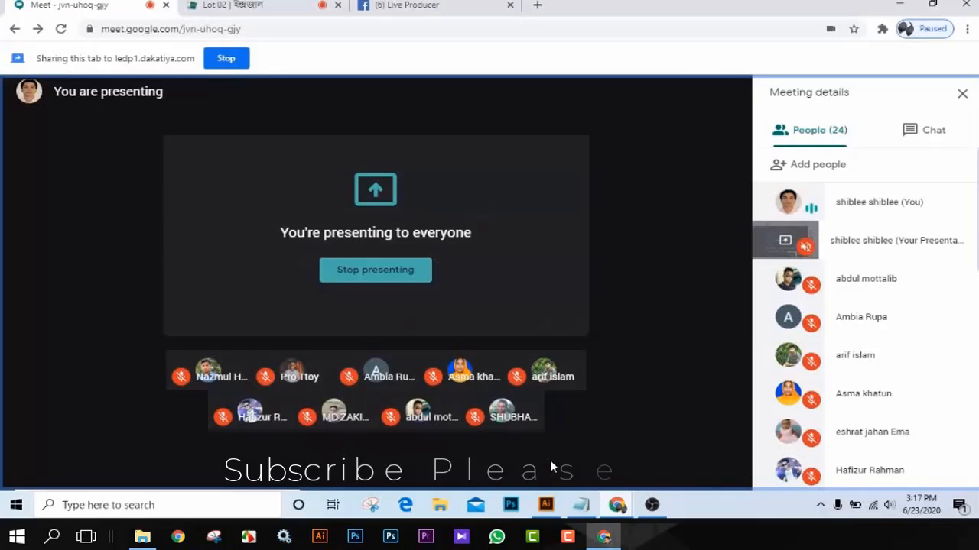
pyautogui.click(398, 4)
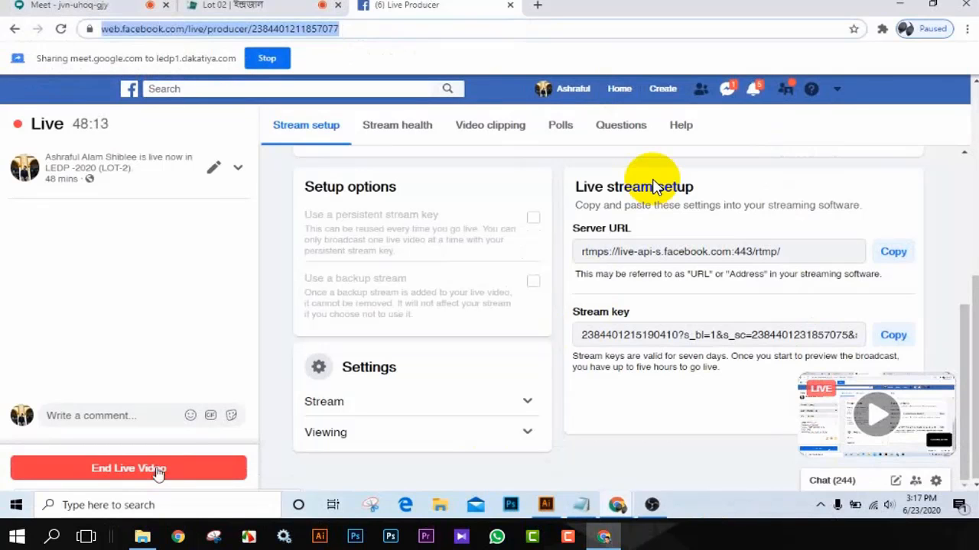
pyautogui.click(157, 473)
pyautogui.click(646, 324)
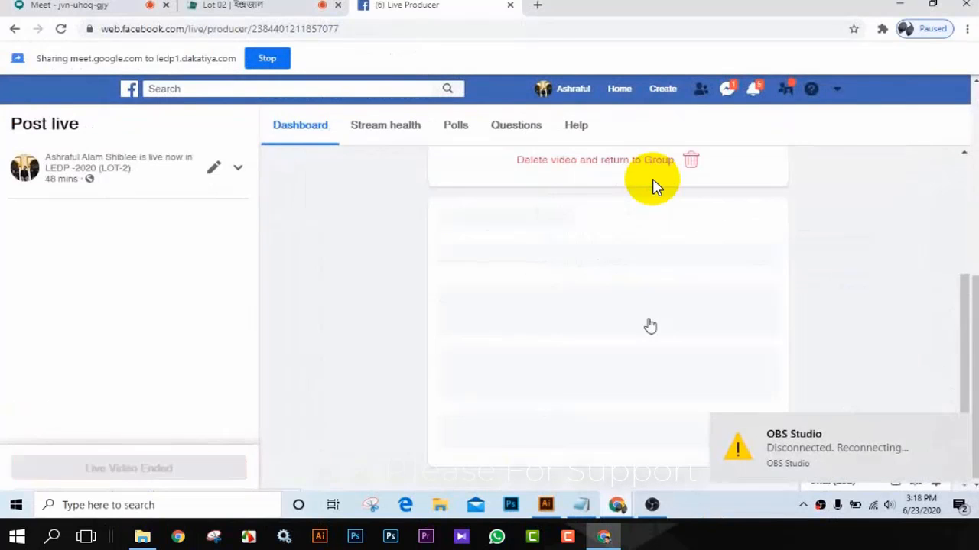
# Step: Switch to OBS Studio, stop the streaming and close the program
pyautogui.click(651, 504)
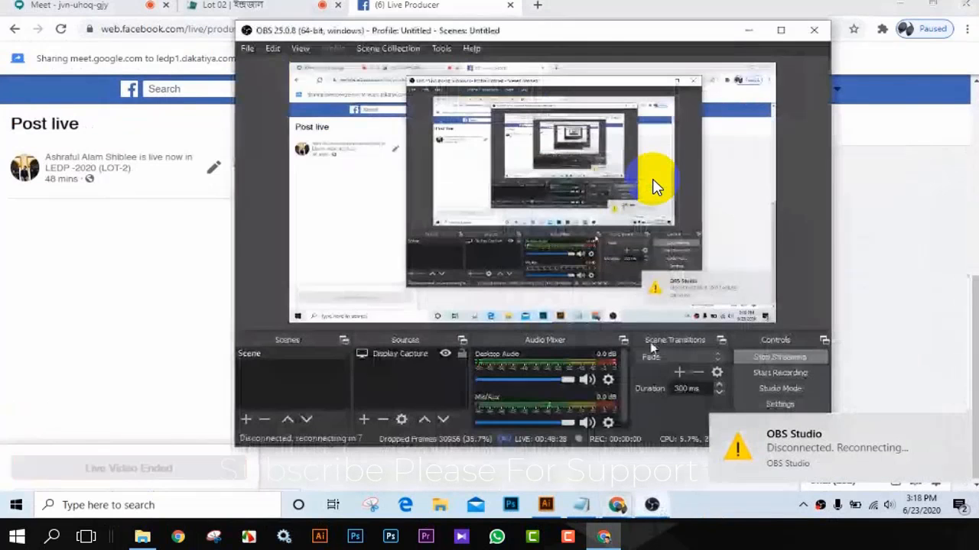
pyautogui.click(776, 358)
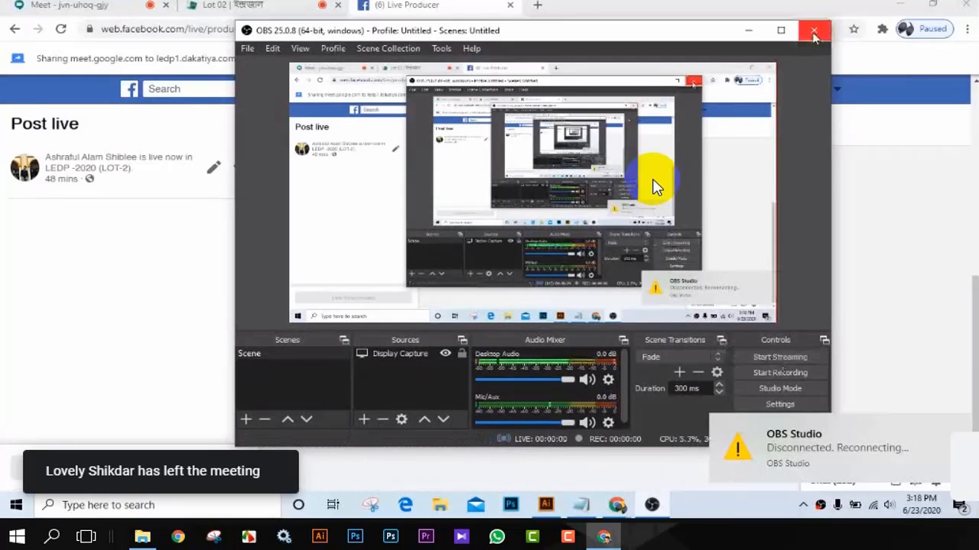
pyautogui.click(814, 32)
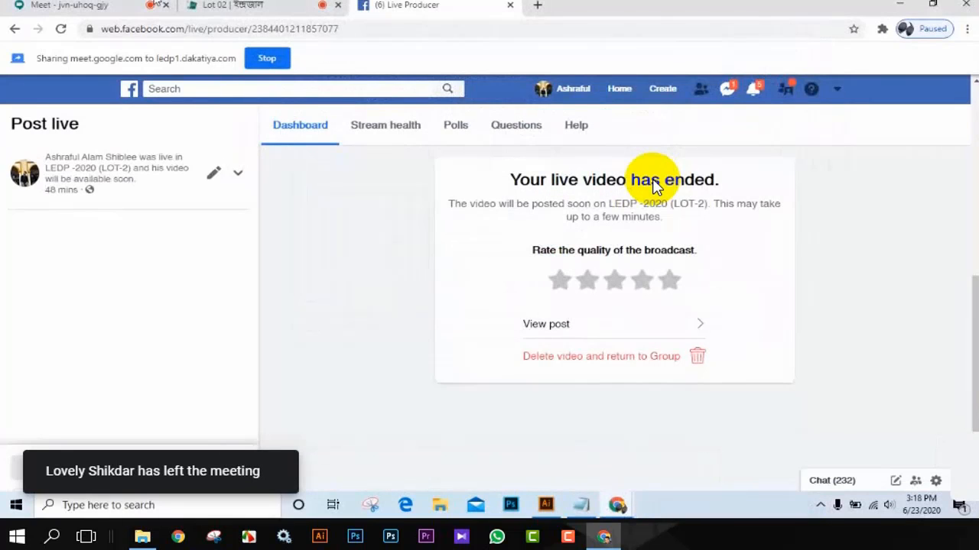
# Step: Check the presentation and participants in the Google Meet tab, and switch back to Illustrator
pyautogui.click(85, 5)
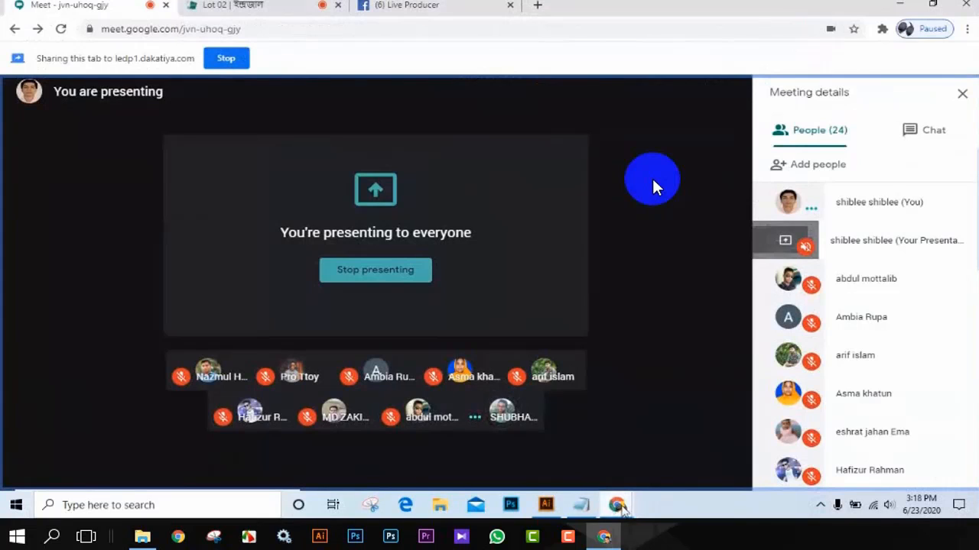
pyautogui.moveTo(621, 511)
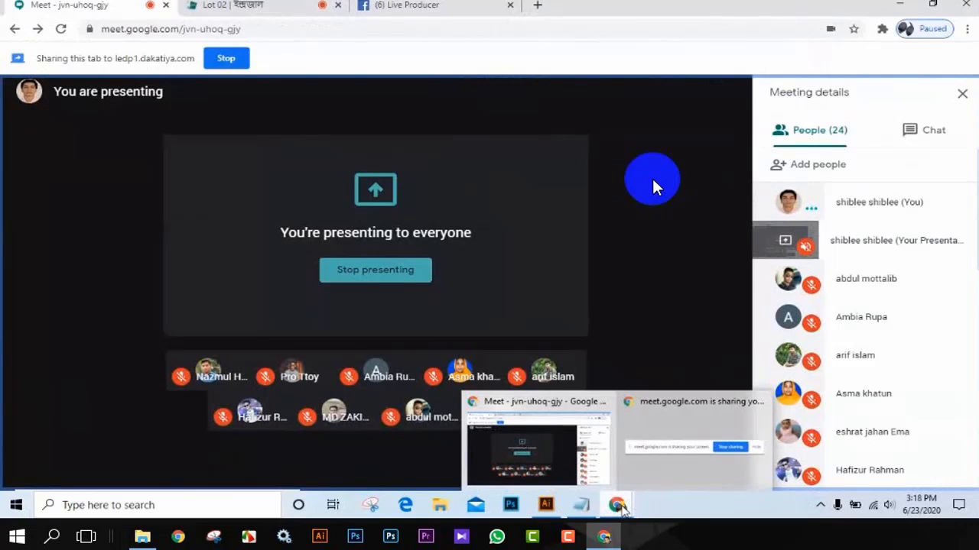
pyautogui.click(546, 507)
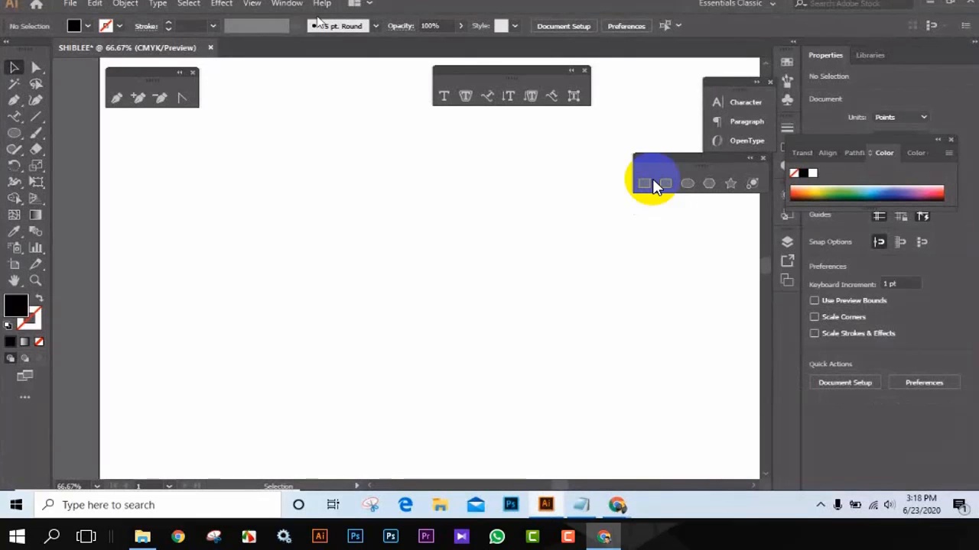
# Step: Move the floating pen tools off the upper-left artboard area and draw a black rectangle about 84 × 77 pt there, leaving it deselected
pyautogui.moveTo(141, 77); pyautogui.dragTo(485, 162)
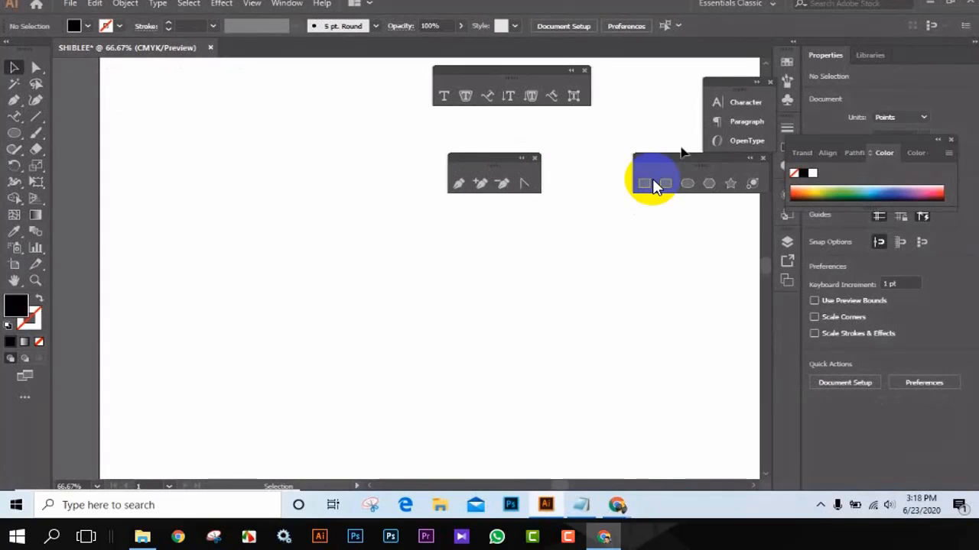
pyautogui.moveTo(685, 159); pyautogui.dragTo(663, 158)
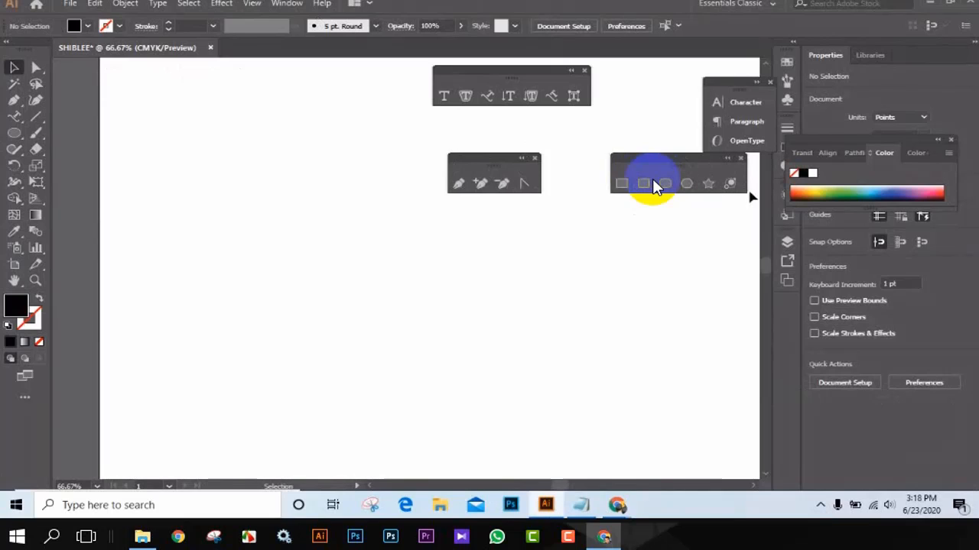
pyautogui.click(620, 184)
pyautogui.moveTo(205, 166); pyautogui.dragTo(268, 222)
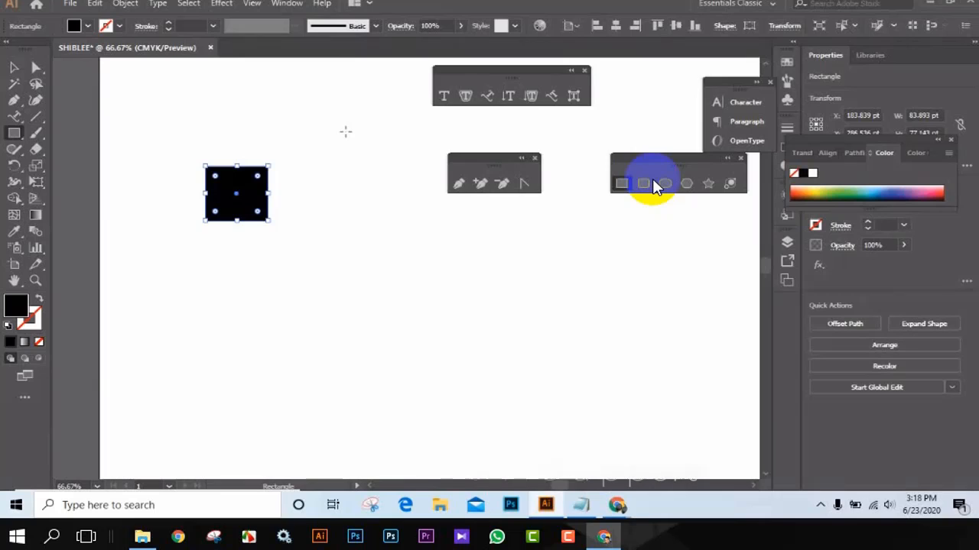
pyautogui.press('v')
pyautogui.click(135, 82)
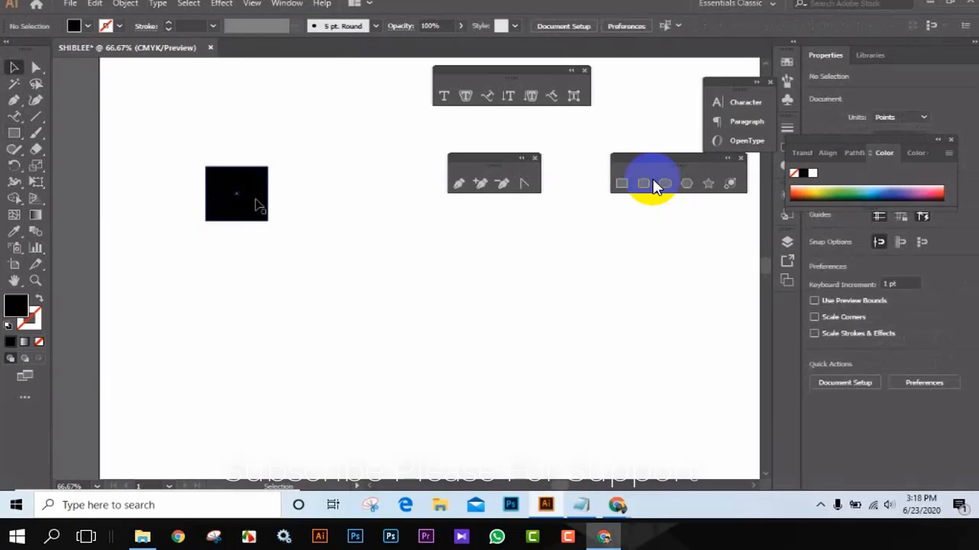
# Step: Make five scattered copies of the black rectangle, fill the three lowest ones with red and leave them deselected
pyautogui.moveTo(249, 201); pyautogui.dragTo(175, 296)
pyautogui.moveTo(360, 258); pyautogui.dragTo(546, 315)
pyautogui.moveTo(264, 298); pyautogui.dragTo(565, 356)
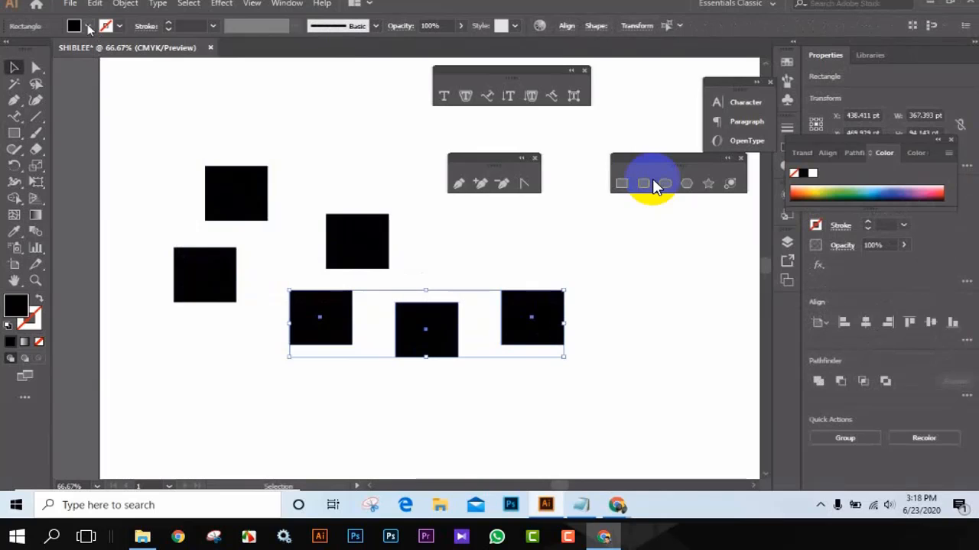
pyautogui.click(88, 26)
pyautogui.click(49, 49)
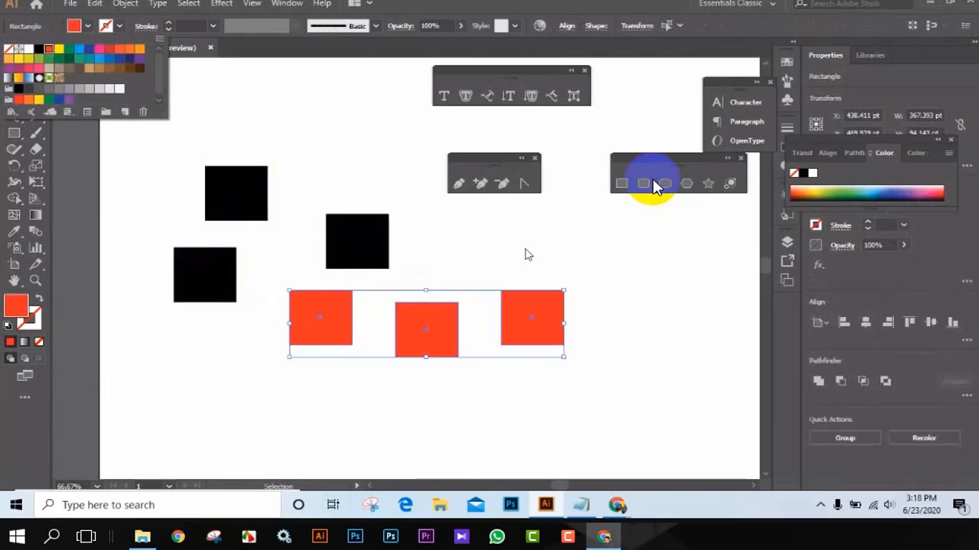
pyautogui.press('Escape')
pyautogui.click(417, 246)
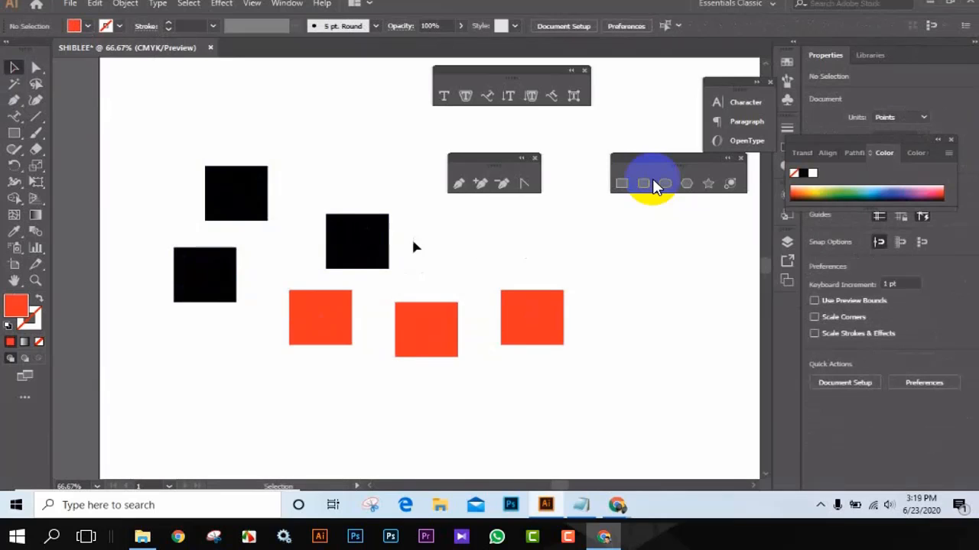
# Step: Select the black rectangles, the red ones and the black ones again by colour with the Magic Wand tool, and deselect everything
pyautogui.click(16, 84)
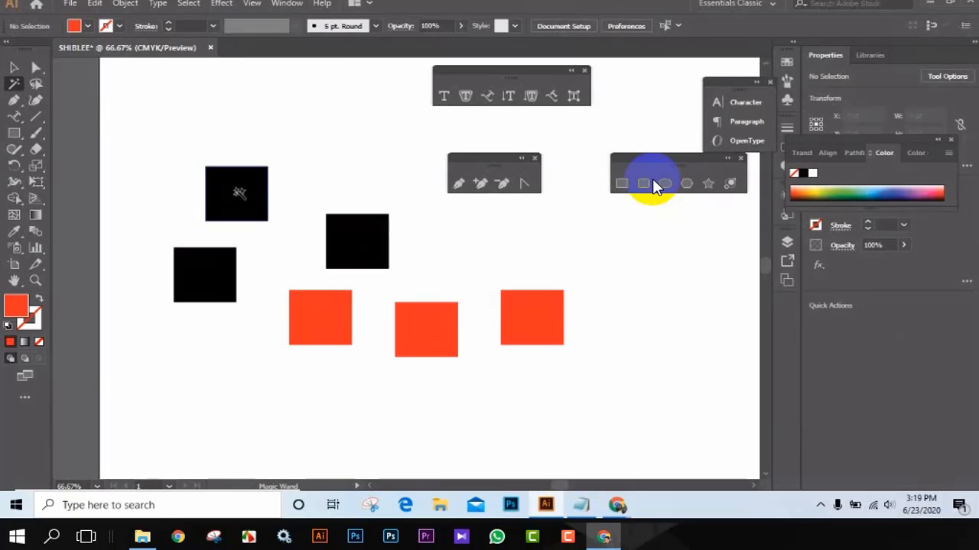
pyautogui.click(239, 190)
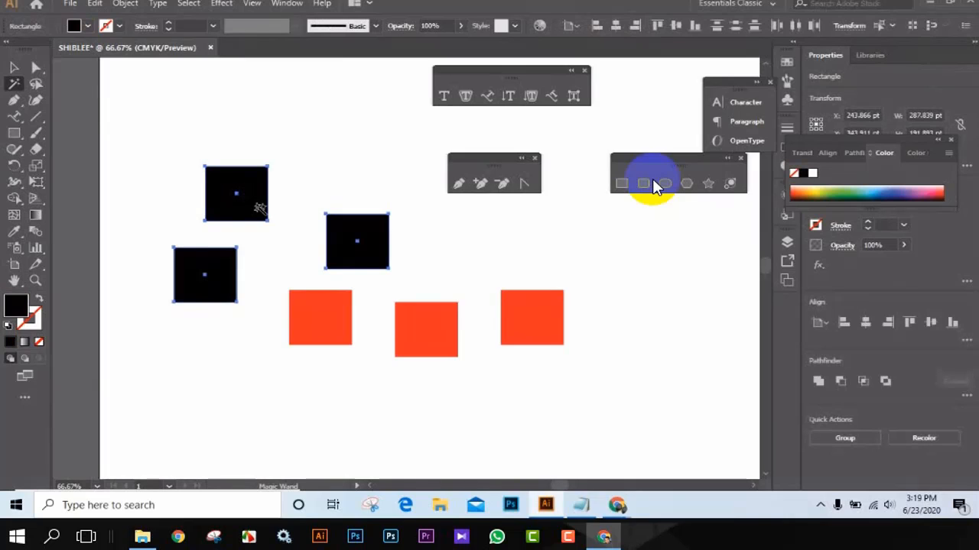
pyautogui.click(325, 323)
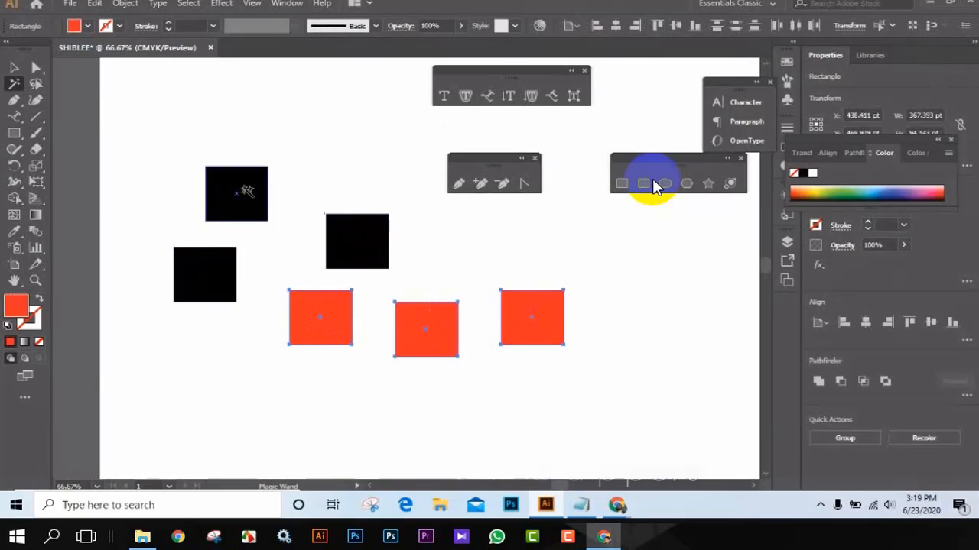
pyautogui.click(249, 189)
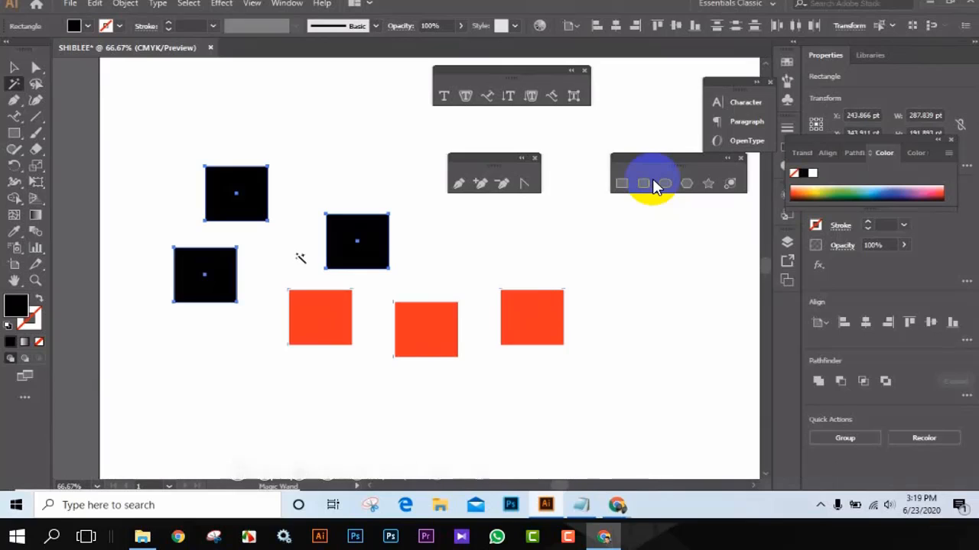
pyautogui.click(13, 69)
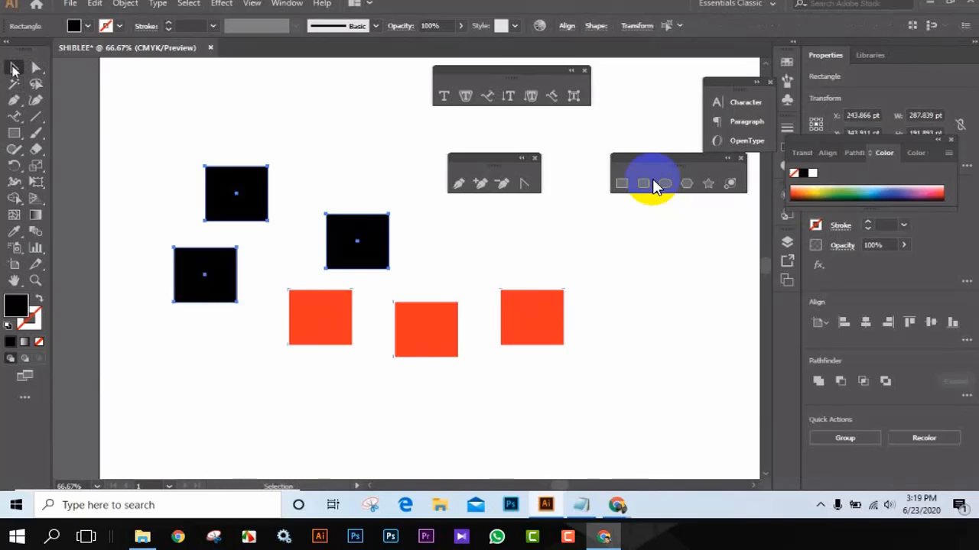
pyautogui.click(589, 290)
# Step: Gather the floating pen and shape tools around the type tools, and delete all six black and red rectangles
pyautogui.moveTo(494, 160); pyautogui.dragTo(637, 74)
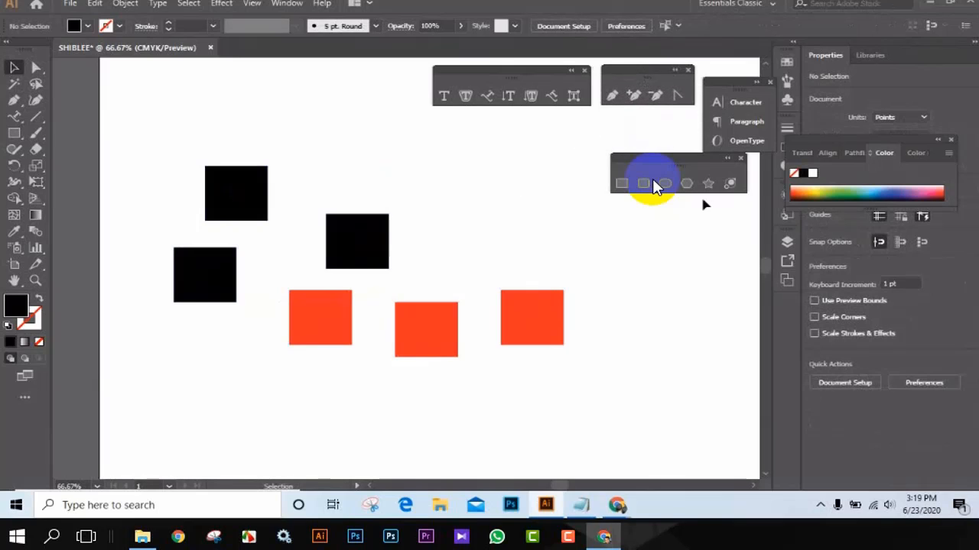
pyautogui.moveTo(681, 160); pyautogui.dragTo(632, 124)
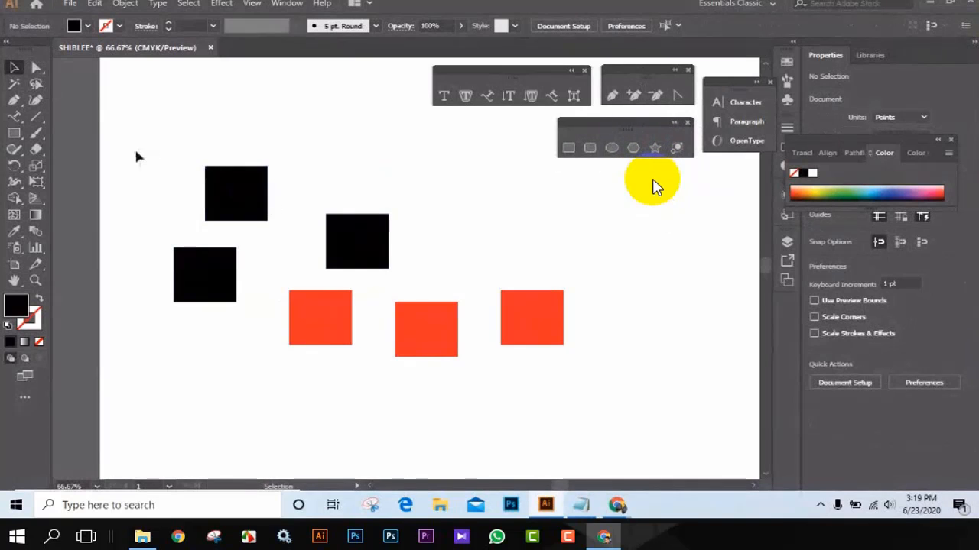
pyautogui.moveTo(135, 146); pyautogui.dragTo(534, 374)
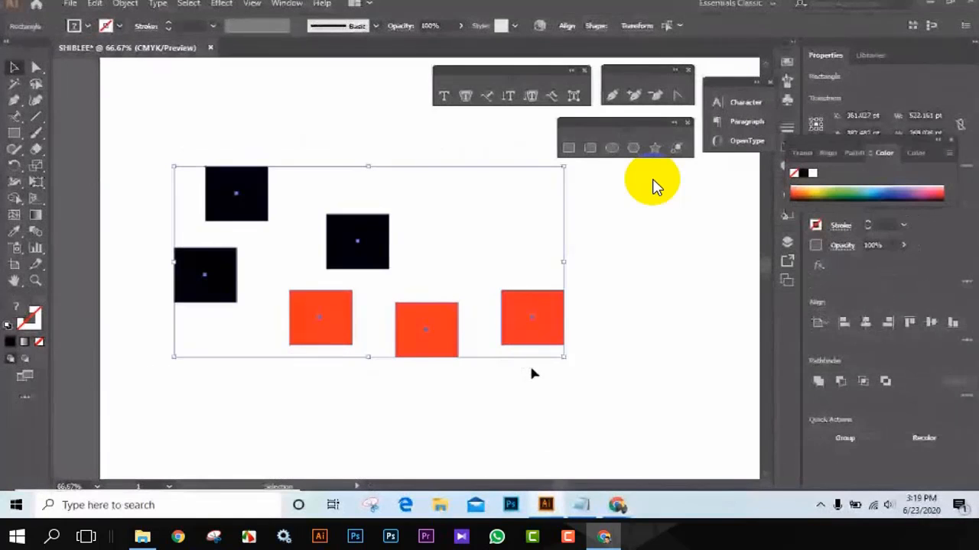
pyautogui.press('Delete')
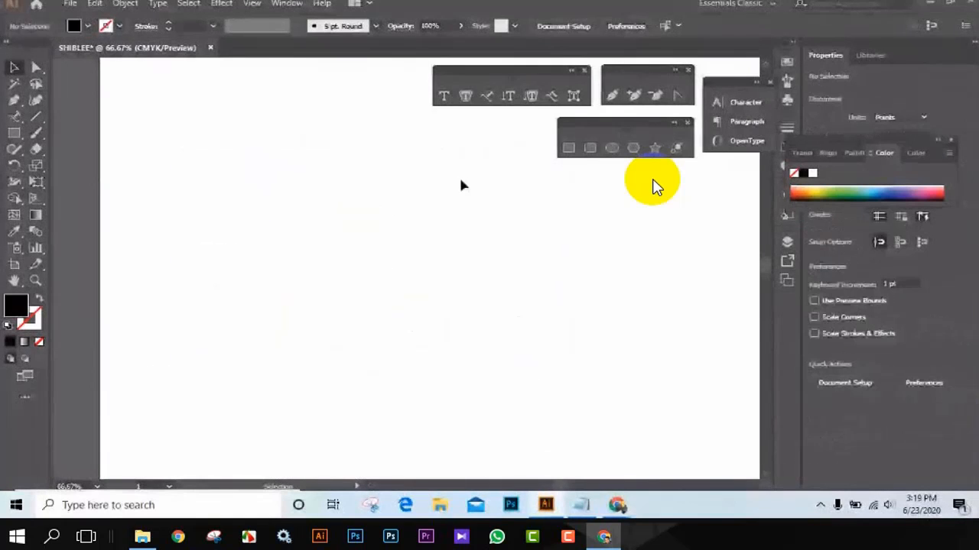
# Step: Close the floating type tools and pen tools above the grid of black rectangles
pyautogui.scroll(-3, 531, 173)
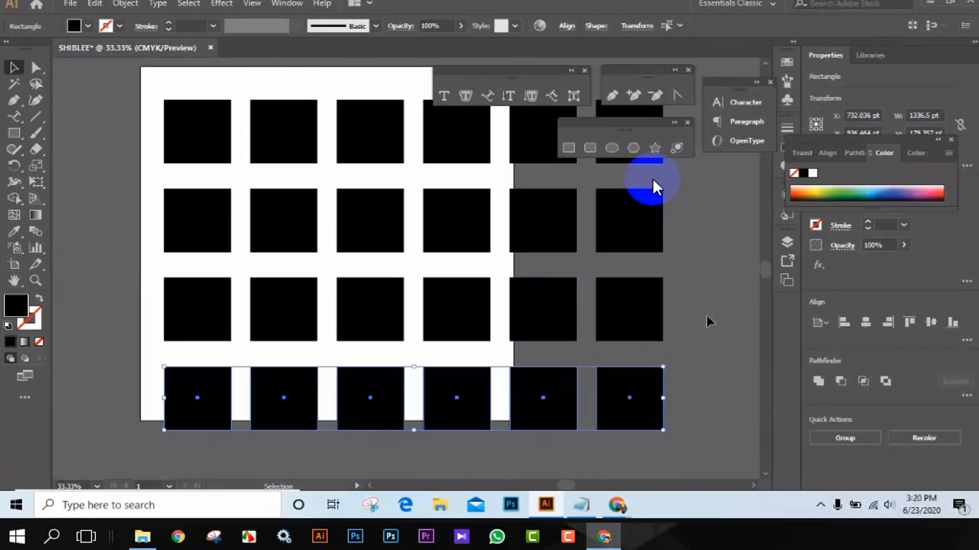
pyautogui.moveTo(699, 289); pyautogui.dragTo(629, 328)
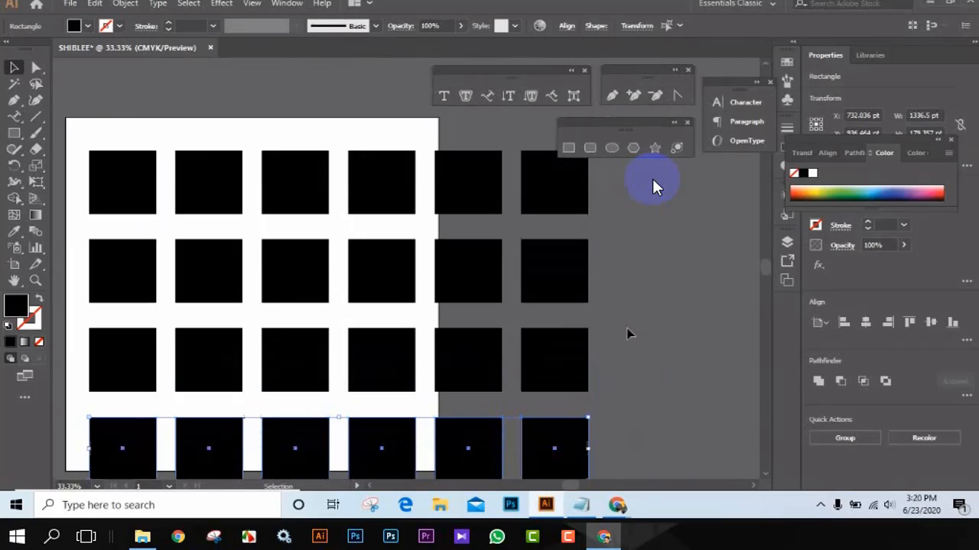
pyautogui.click(585, 70)
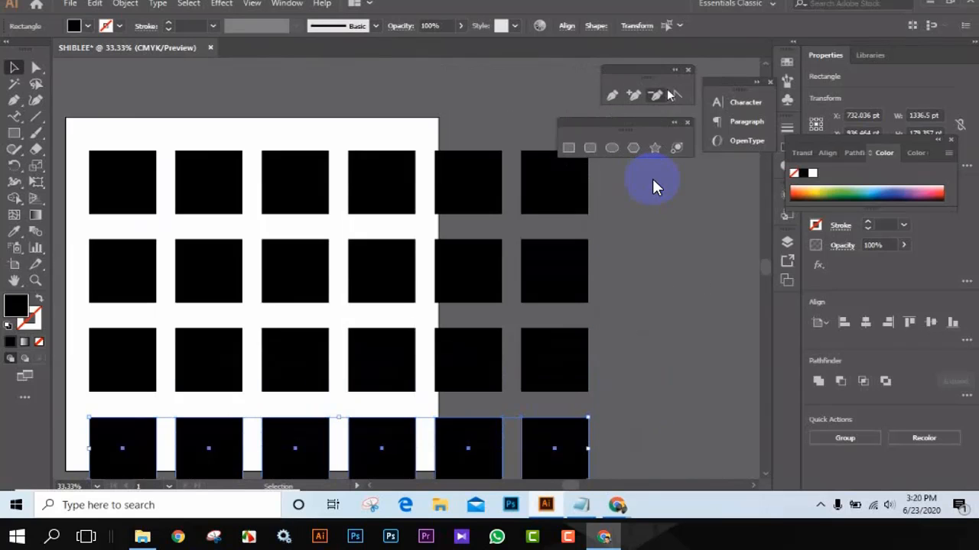
pyautogui.click(687, 70)
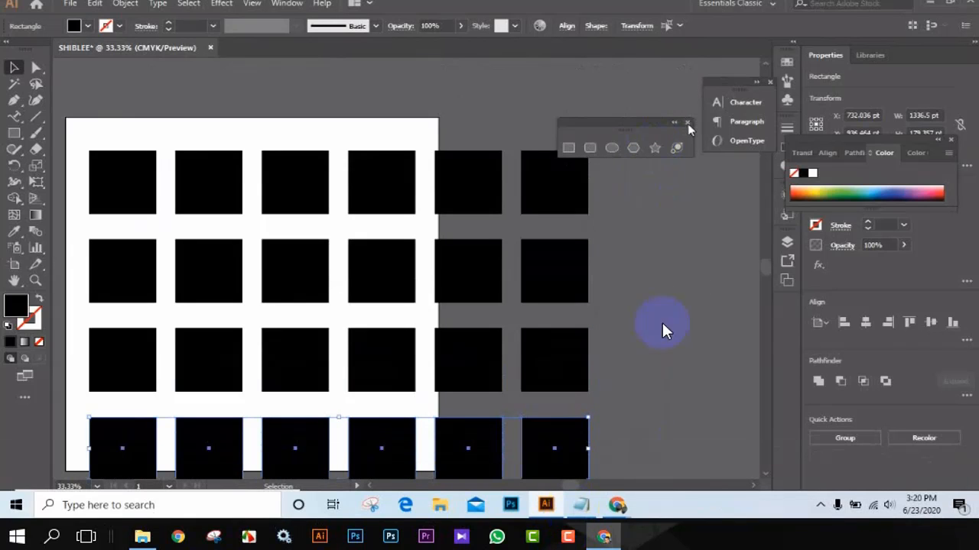